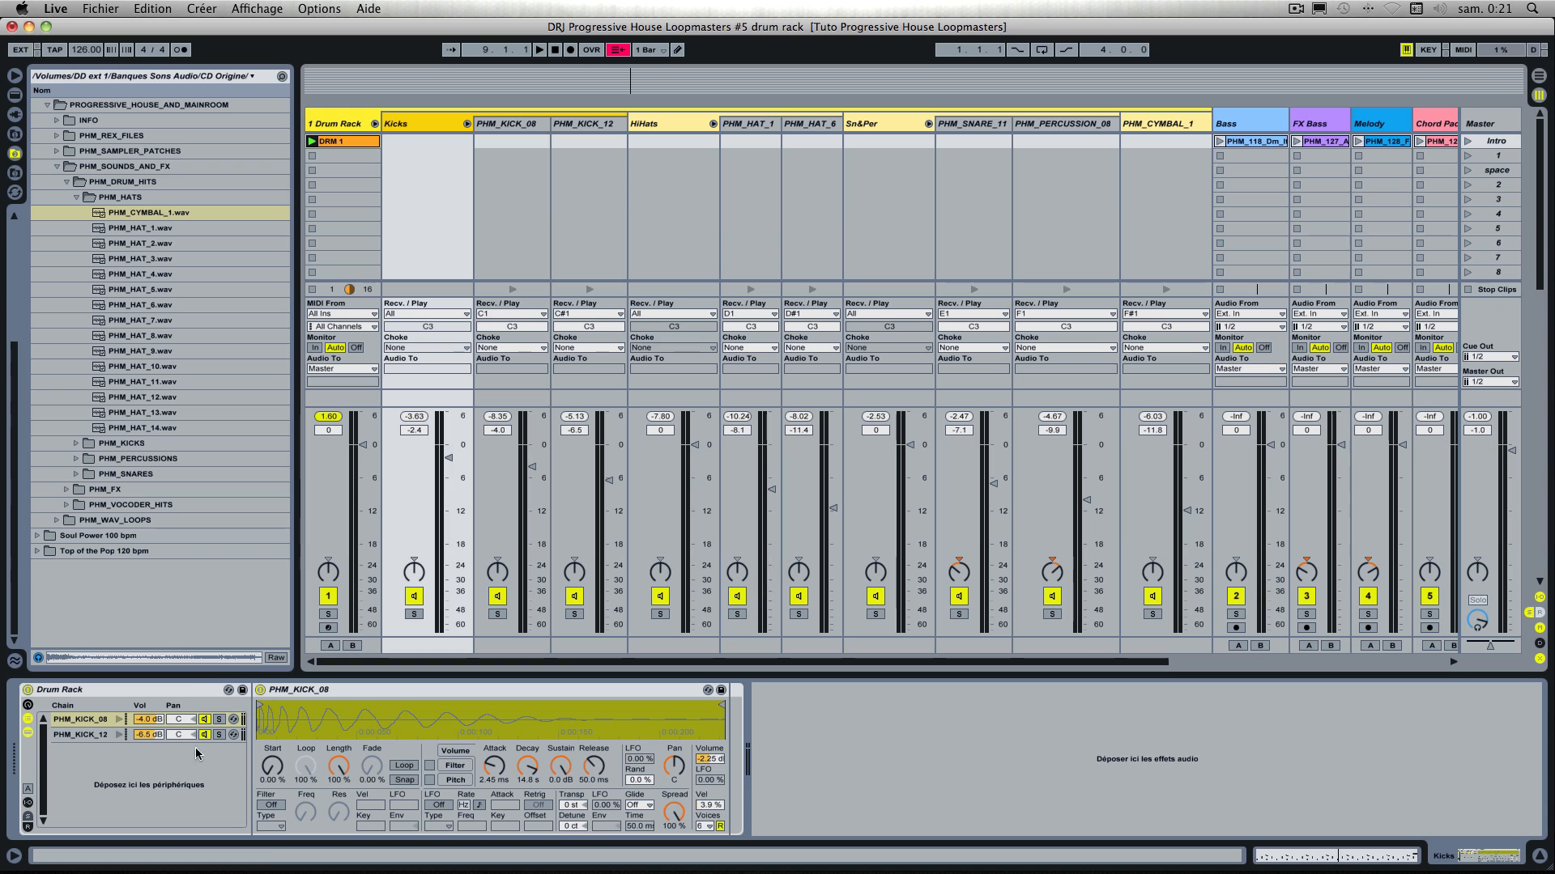
Step: Review the PHM_KICK_08 and PHM_KICK_12 sample chains inside the Kicks drum rack
{"action": "left_click", "coordinate": [95, 722]}
{"action": "left_click", "coordinate": [96, 736]}
{"action": "left_click", "coordinate": [95, 722]}
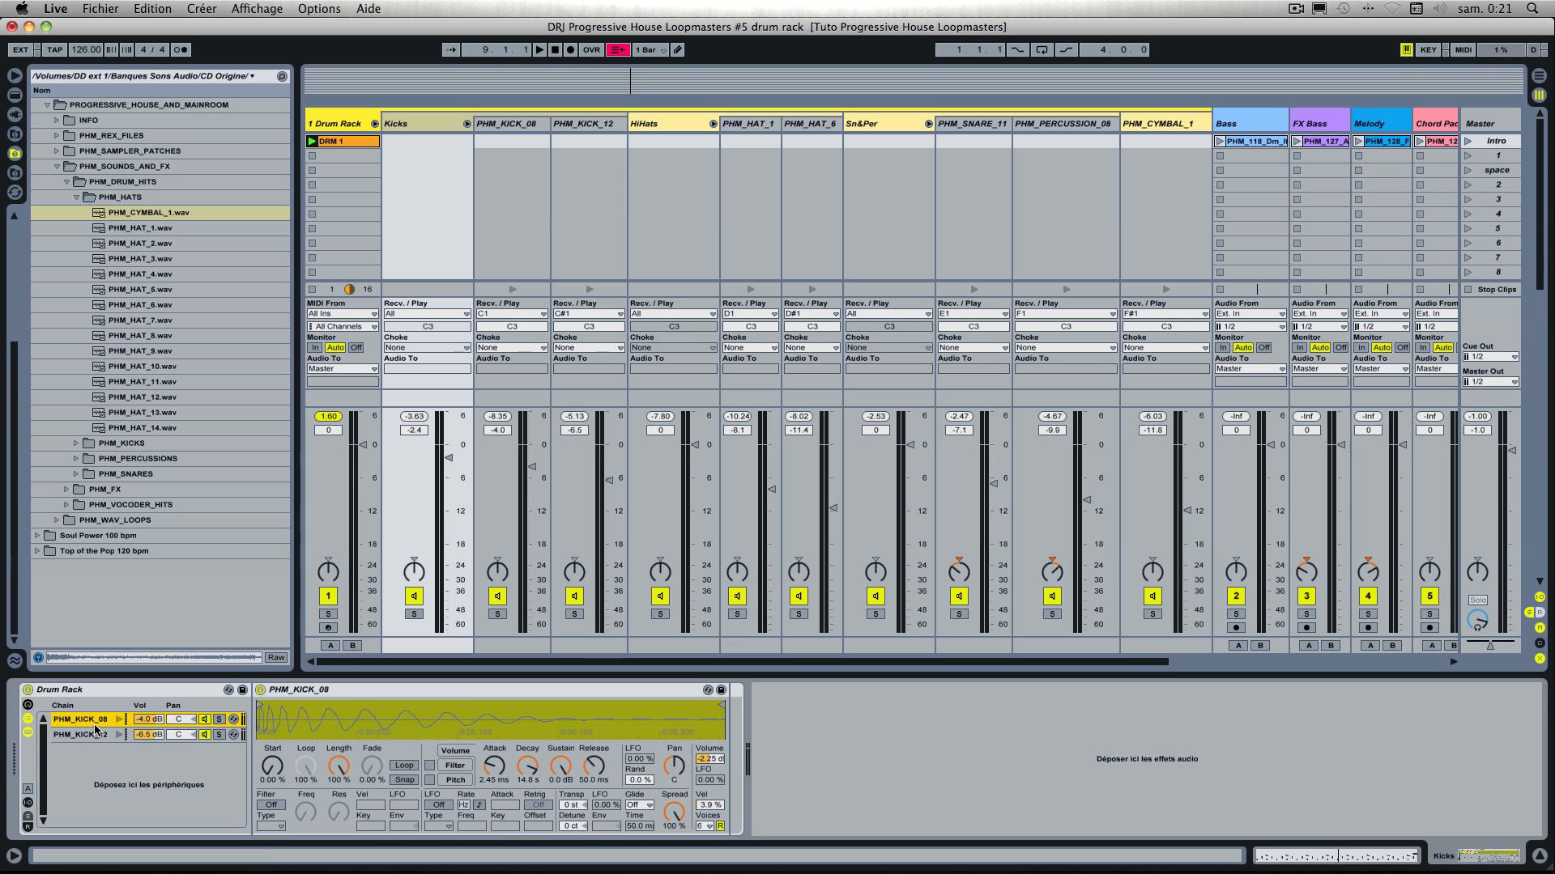
{"action": "left_click", "coordinate": [96, 736]}
{"action": "left_click", "coordinate": [810, 753]}
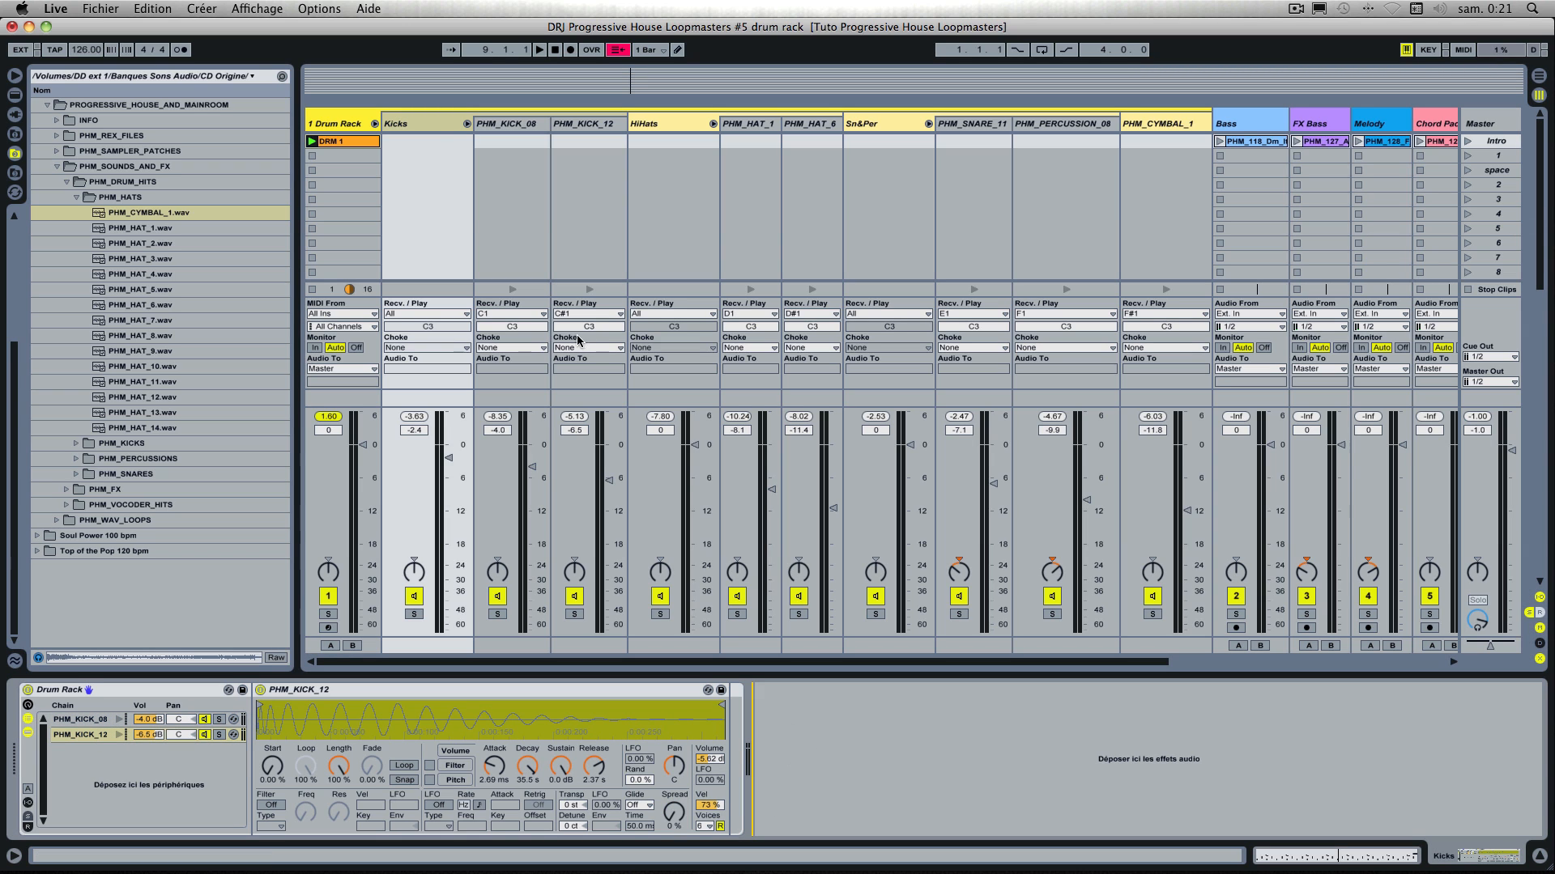
Step: Add the Loud-Kneeless Compressor preset to the Kicks group's effects chain
{"action": "left_click", "coordinate": [429, 126]}
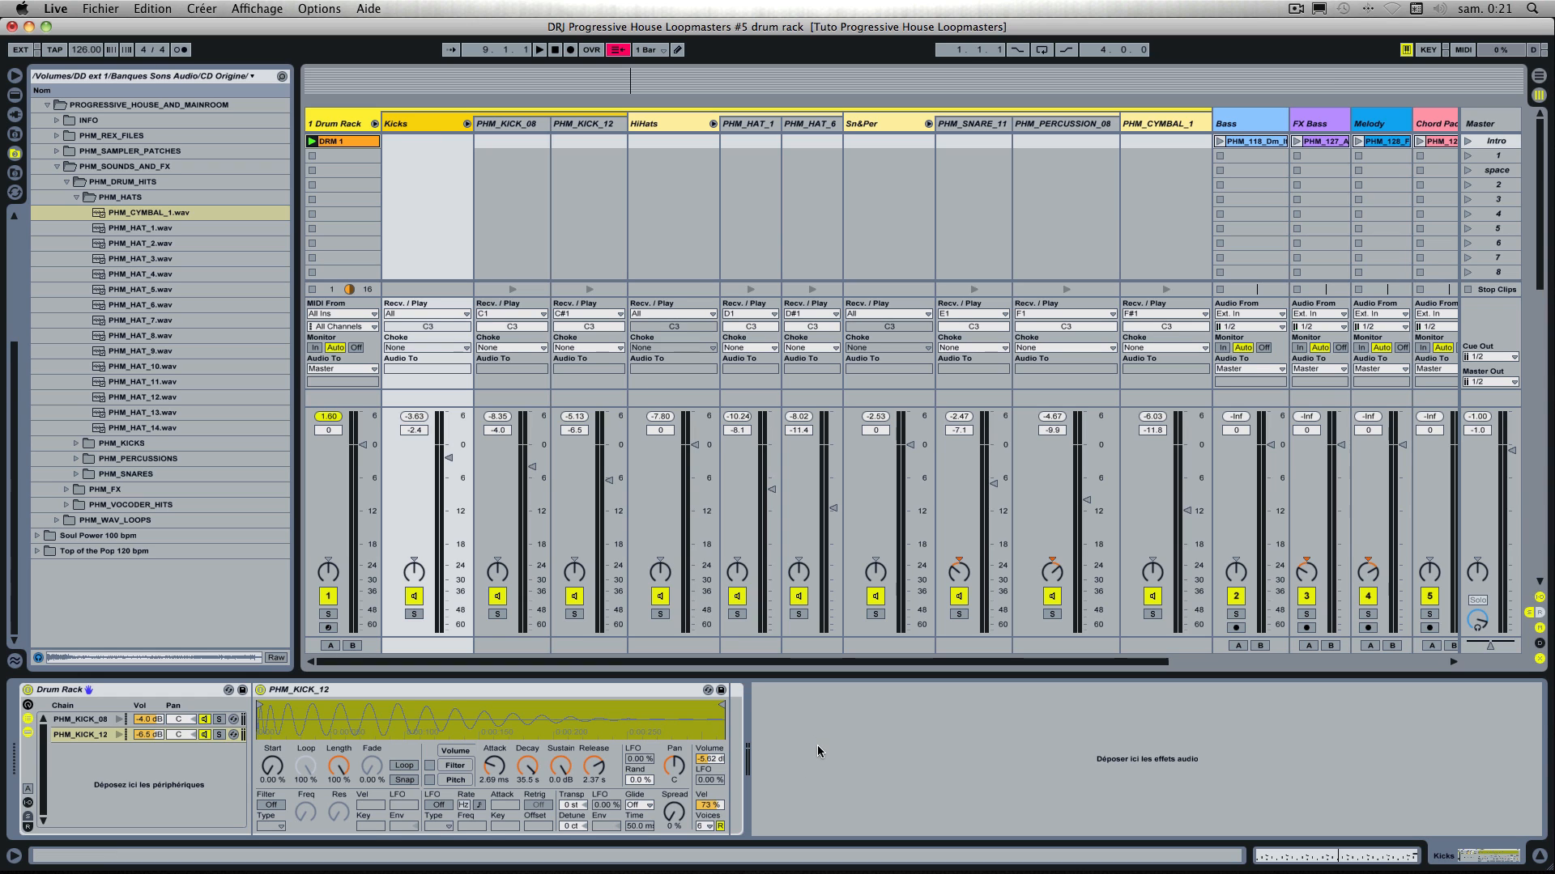
{"action": "left_click", "coordinate": [15, 95]}
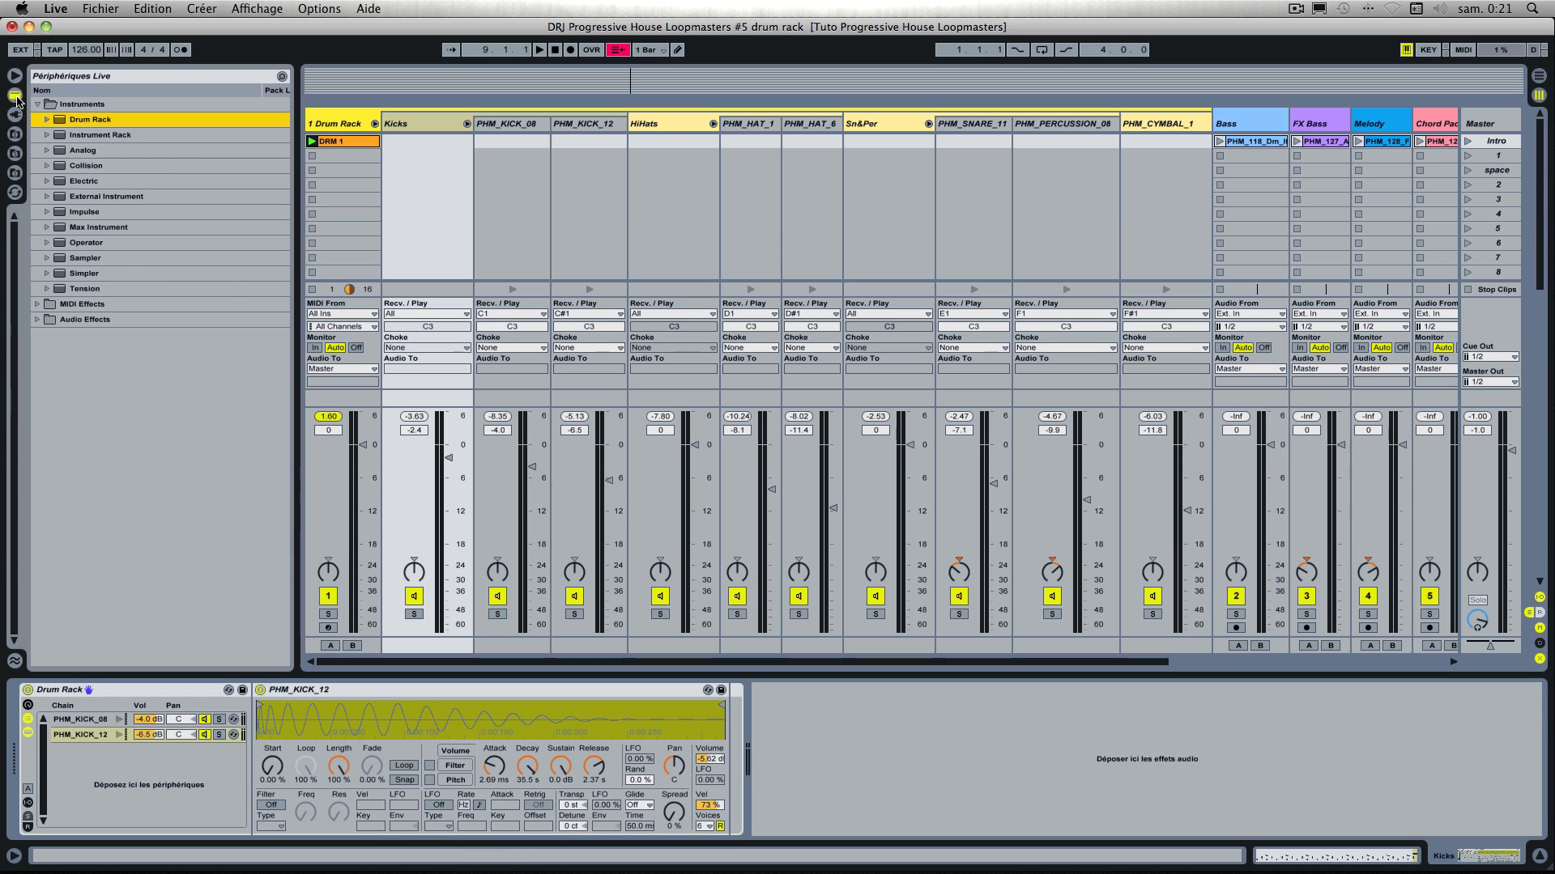
{"action": "left_click", "coordinate": [38, 320]}
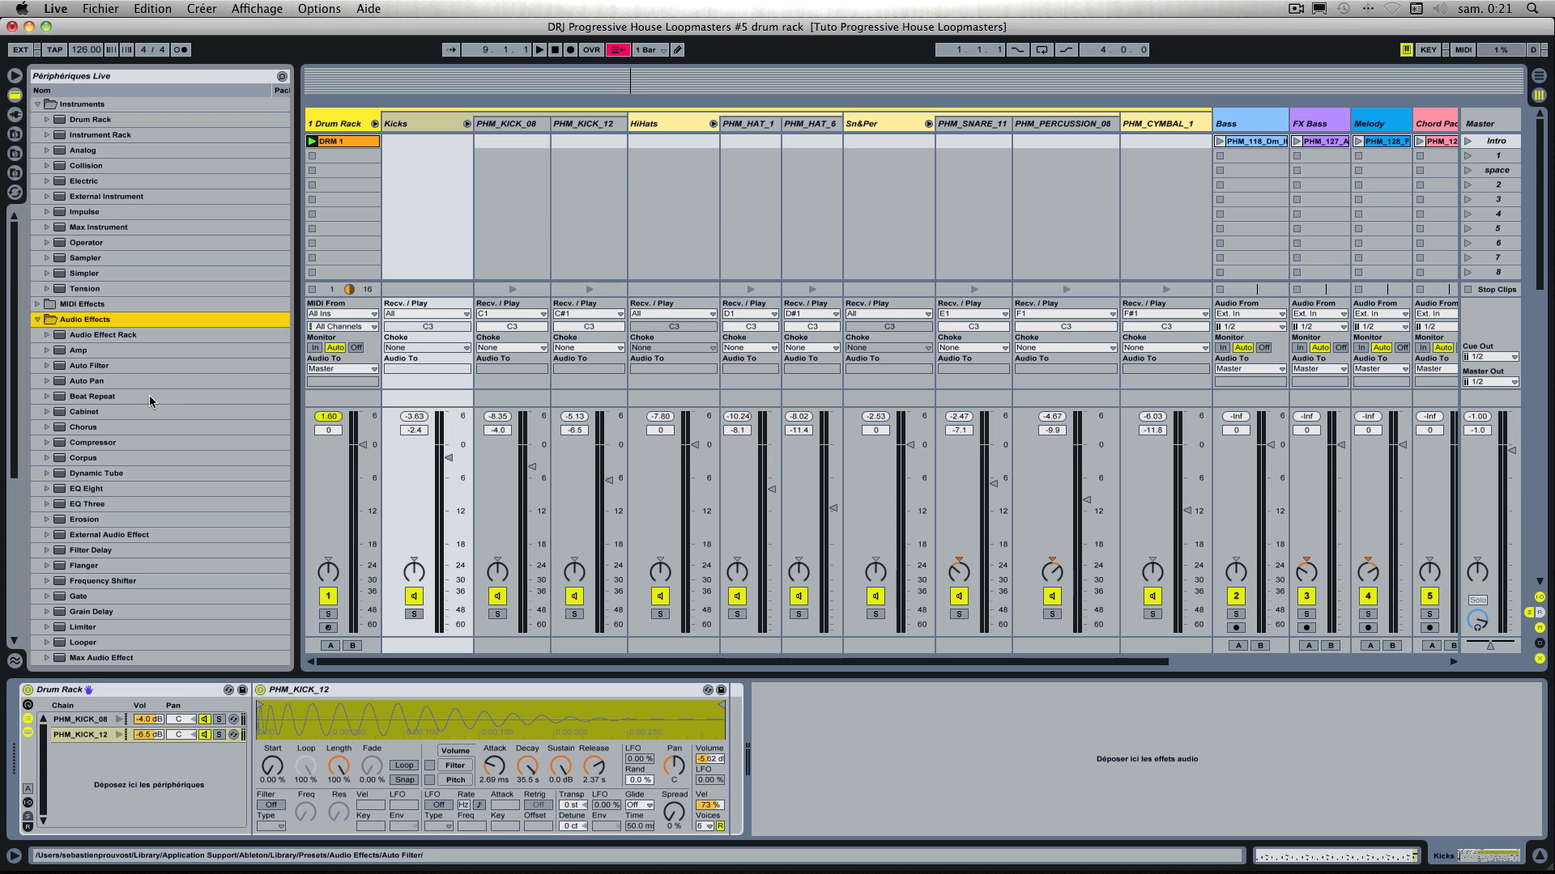
{"action": "left_click", "coordinate": [48, 443]}
{"action": "scroll", "coordinate": [147, 467], "scroll_direction": "down", "scroll_amount": 5}
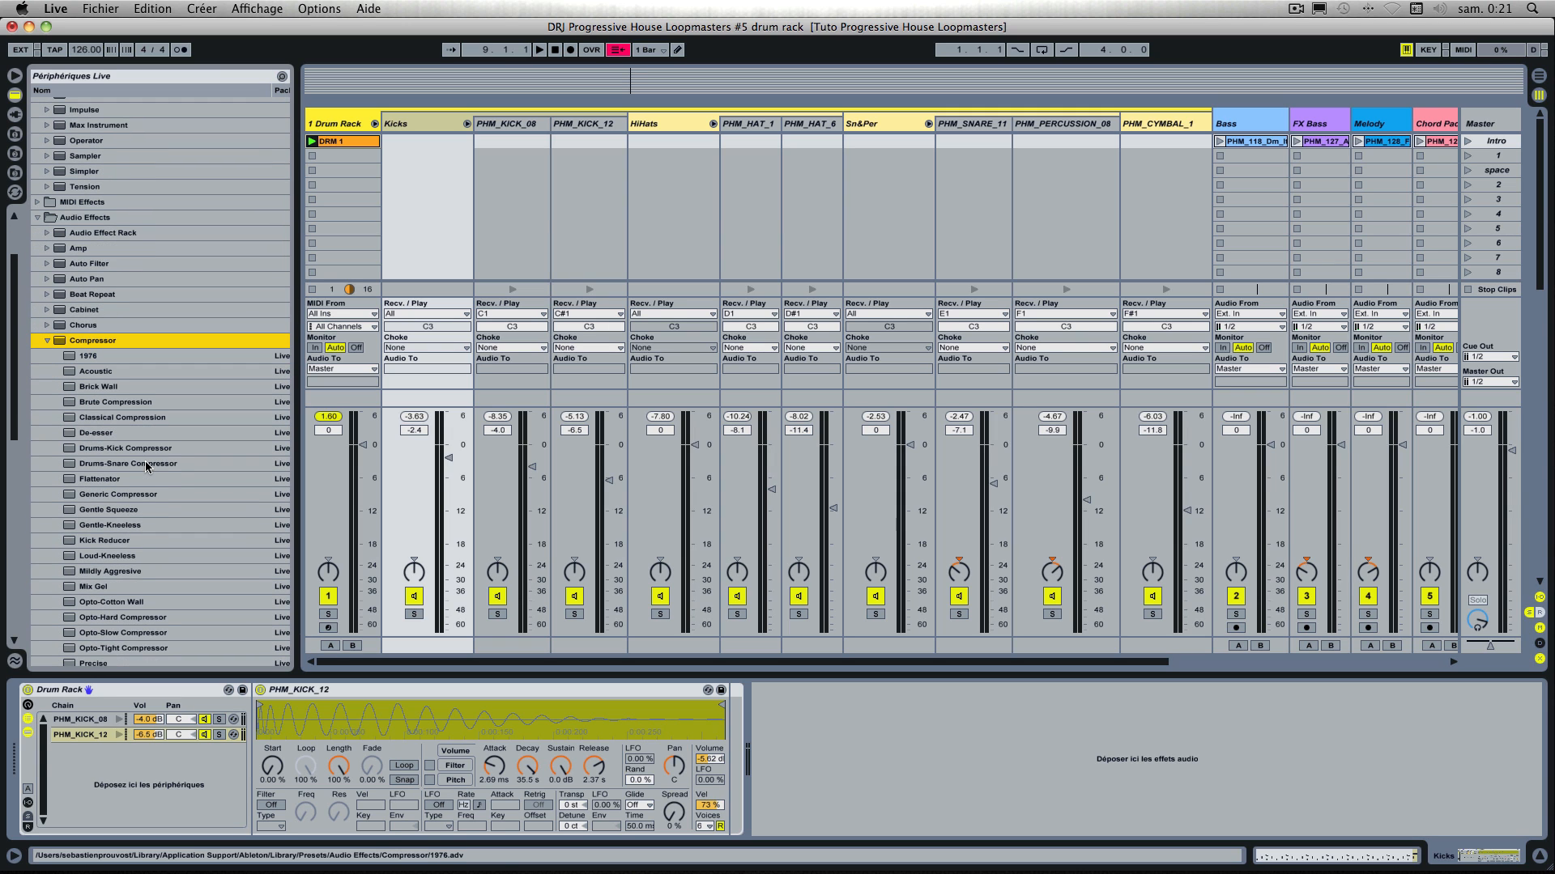
{"action": "left_click", "coordinate": [93, 542]}
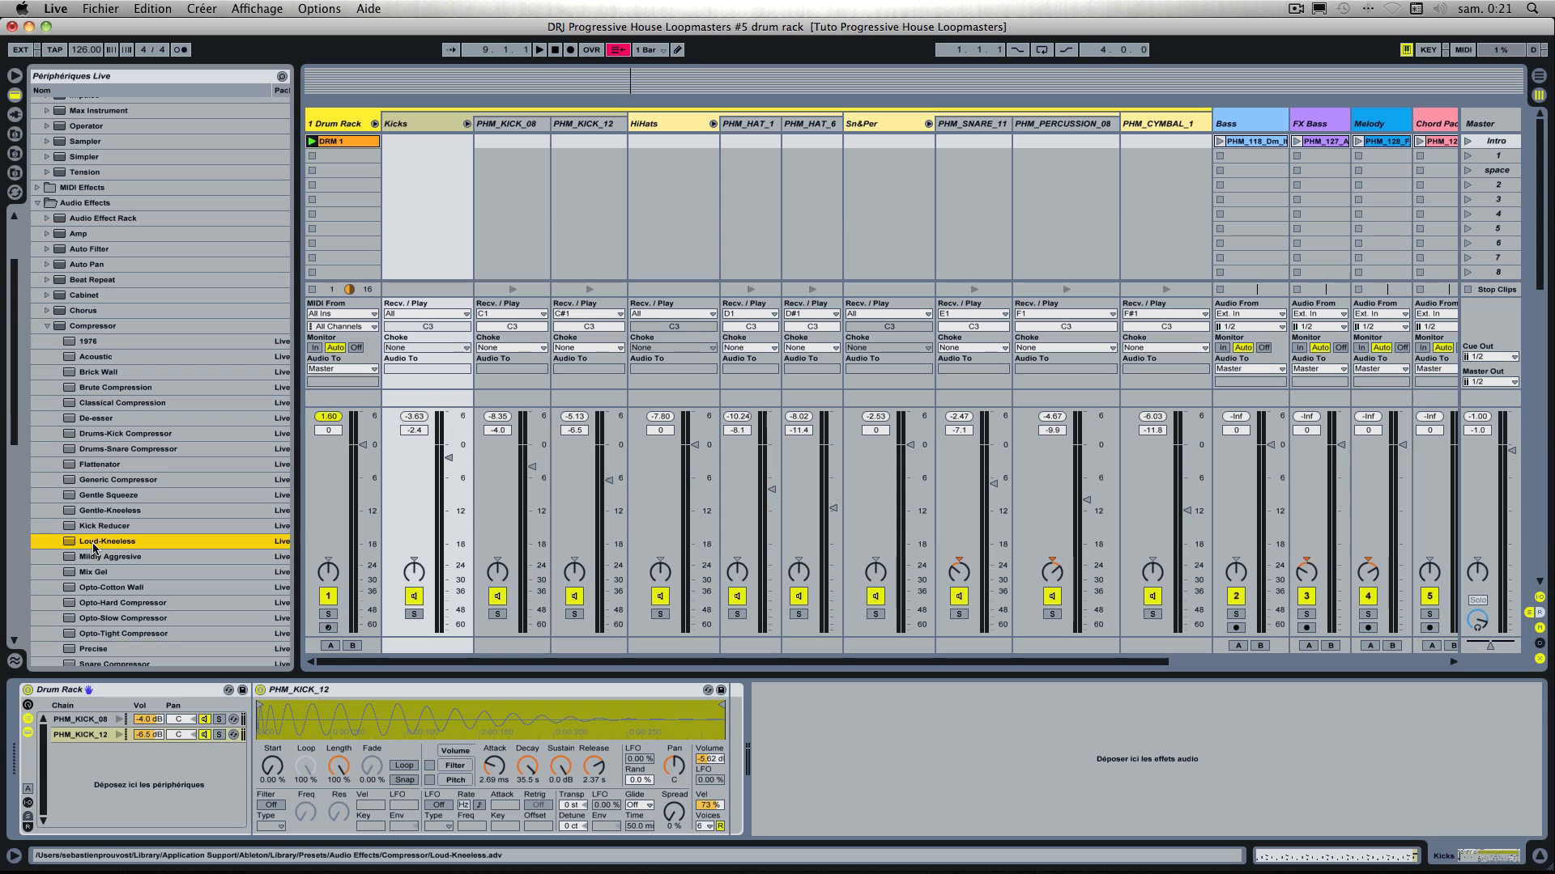
{"action": "left_click_drag", "start_coordinate": [91, 547], "coordinate": [783, 753]}
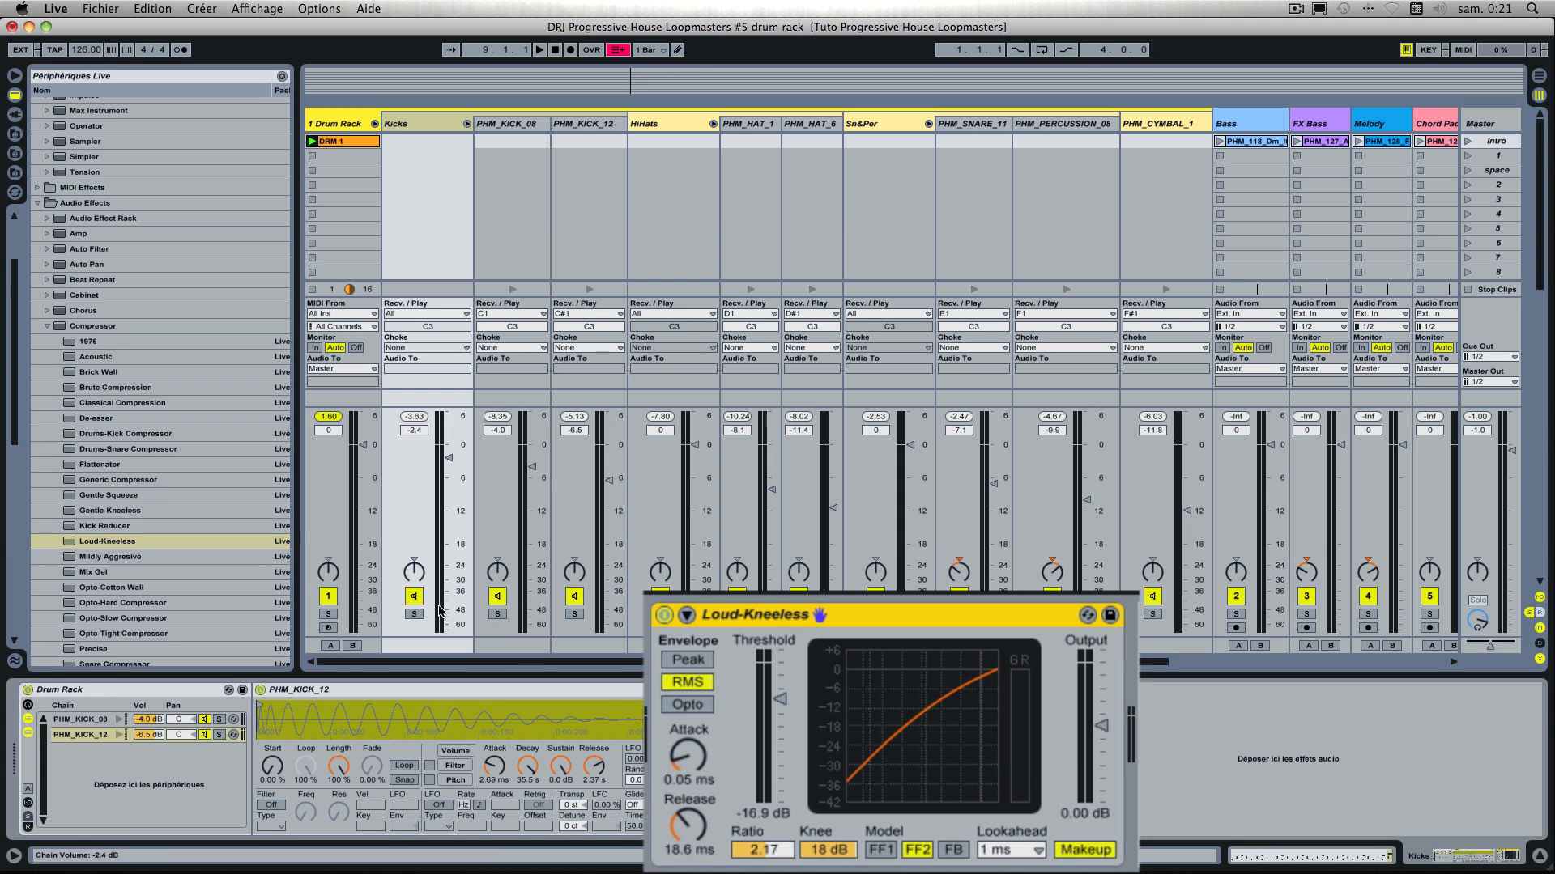
Step: Solo the Kicks group and play it back, comparing the sound with the Loud-Kneeless compressor off and on
{"action": "left_click", "coordinate": [416, 616]}
{"action": "key", "text": "space"}
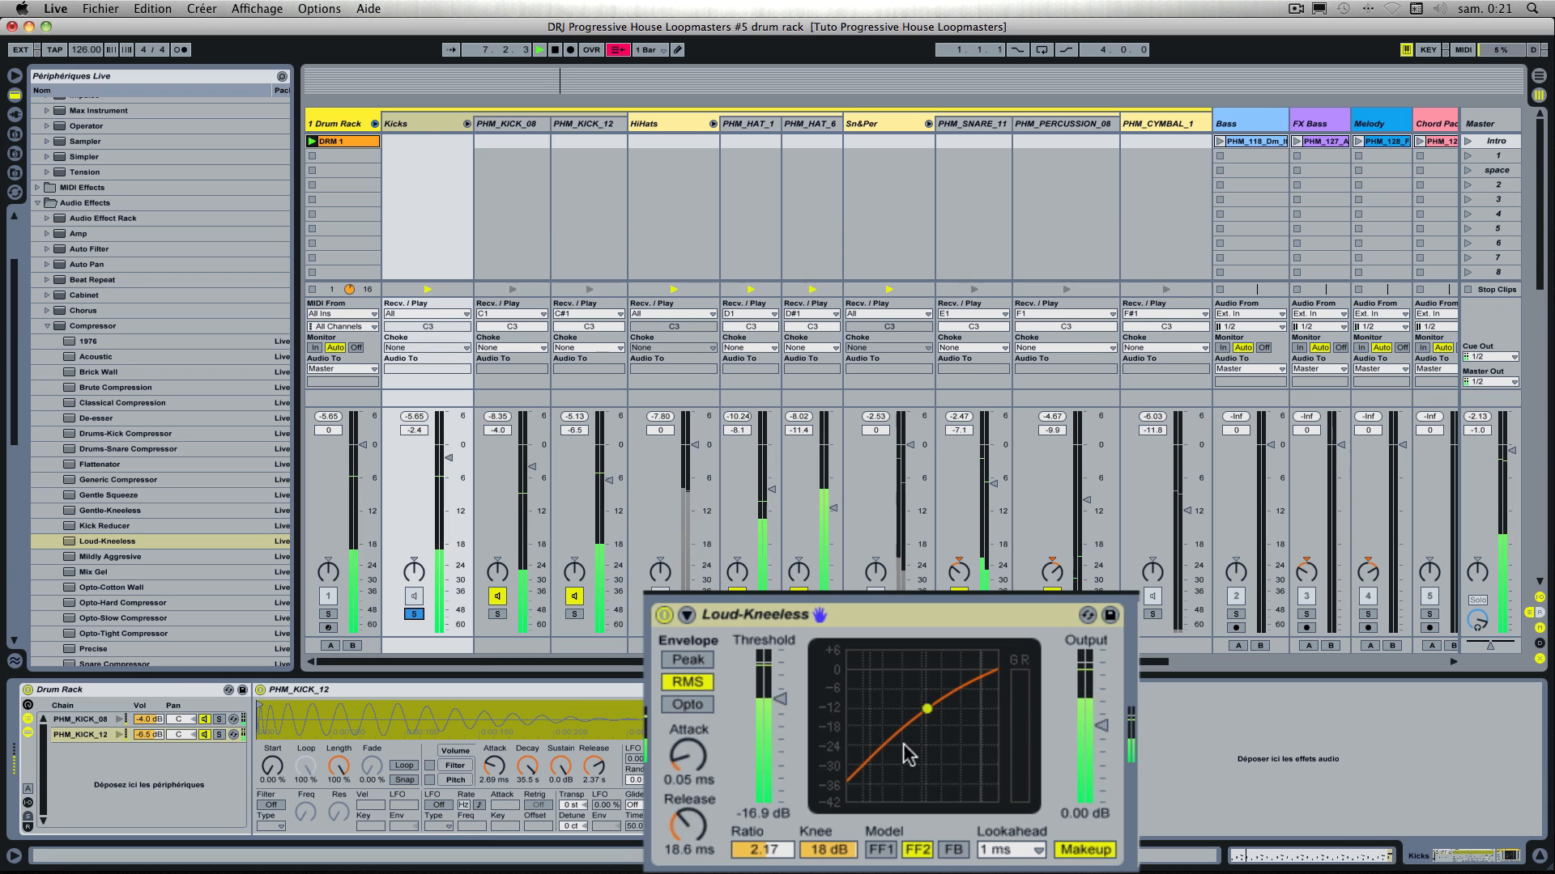
{"action": "left_click", "coordinate": [664, 616]}
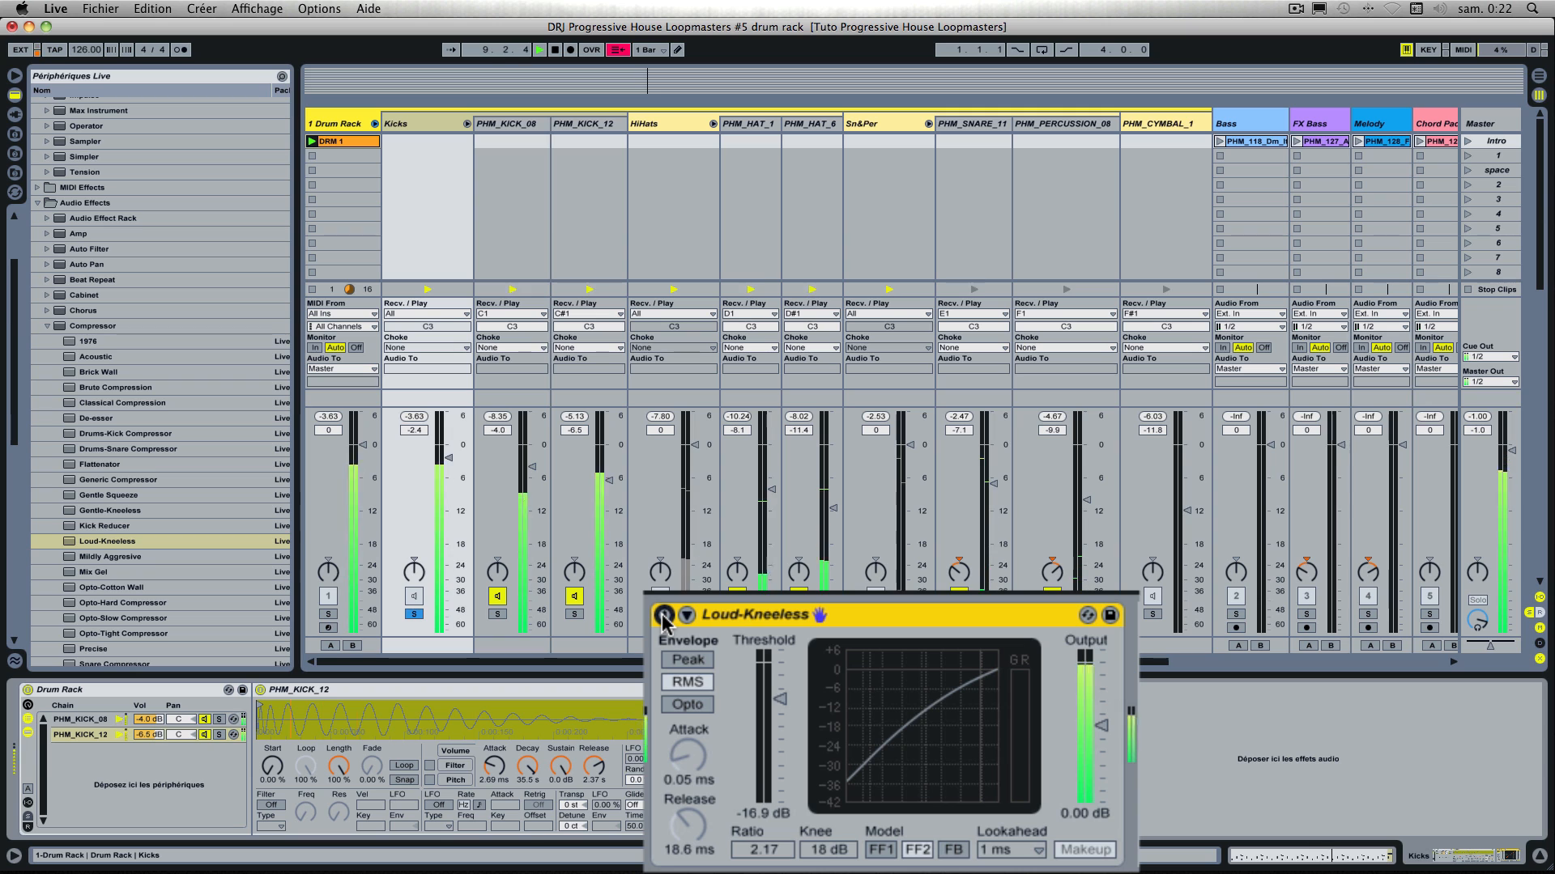
{"action": "left_click", "coordinate": [664, 615]}
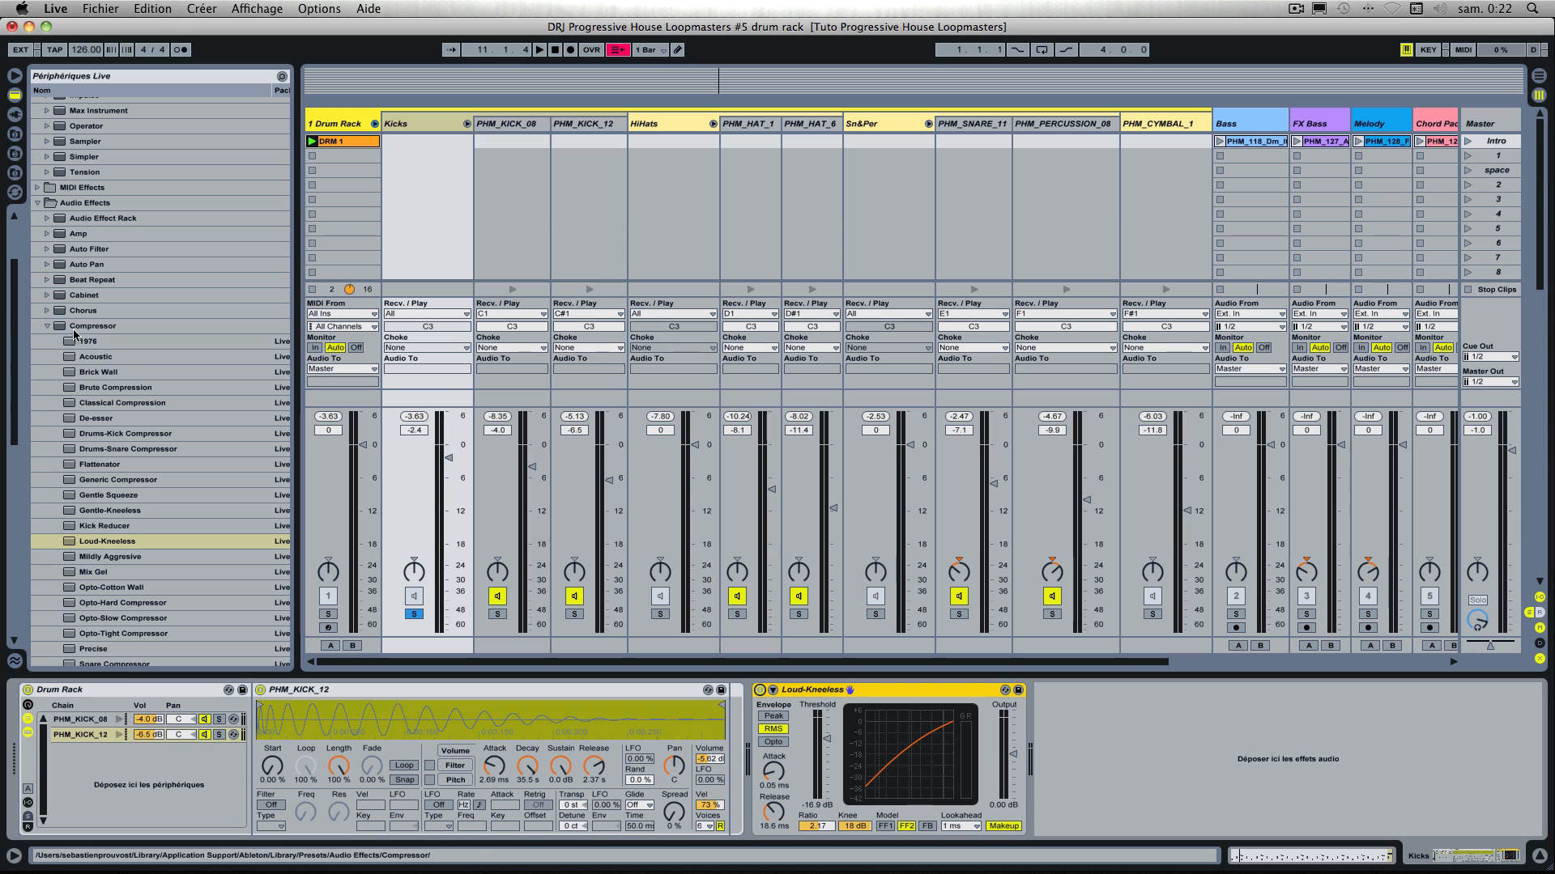
Step: Add an EQ Eight after the compressor on Kicks and set its band 1 to 53.4 Hz with 2.62 dB gain
{"action": "scroll", "coordinate": [95, 359], "scroll_direction": "down", "scroll_amount": 6}
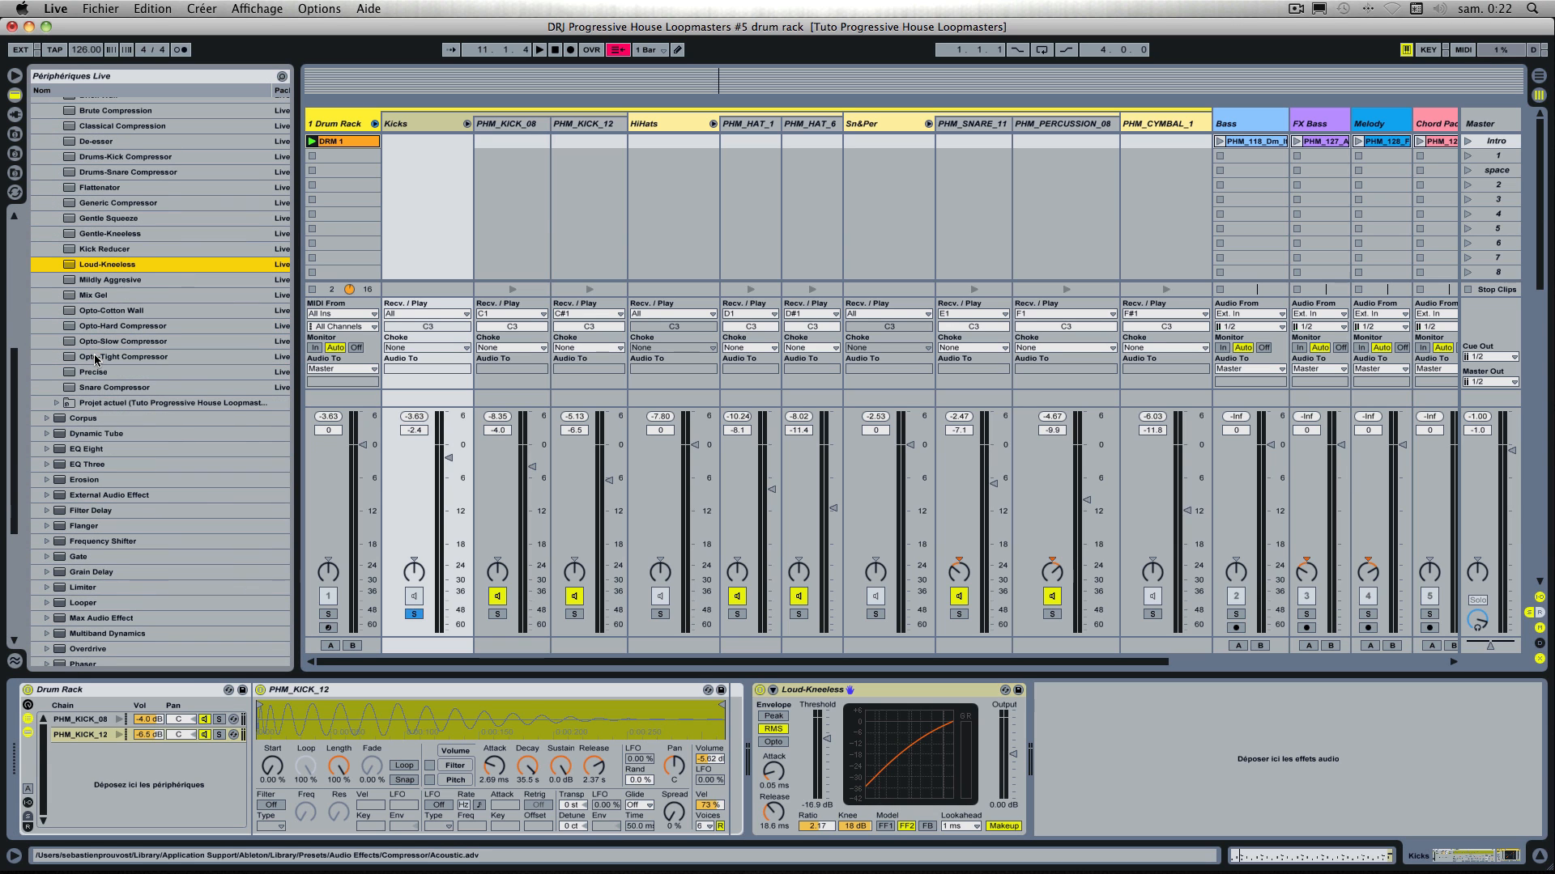
{"action": "left_click_drag", "start_coordinate": [82, 451], "coordinate": [1099, 718]}
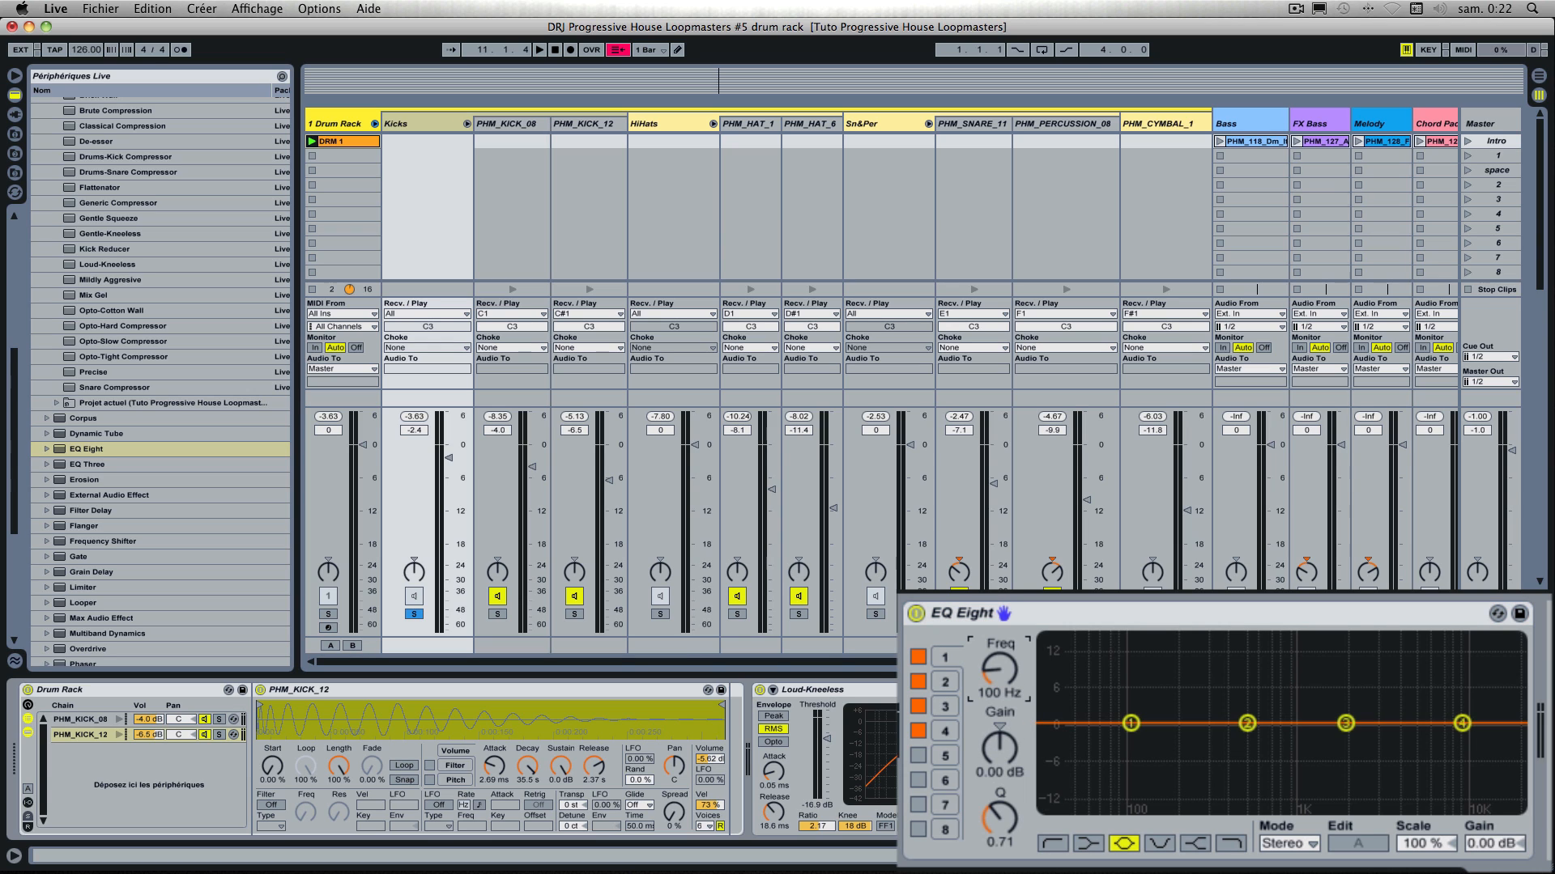
{"action": "left_click_drag", "start_coordinate": [1131, 723], "coordinate": [1124, 723]}
{"action": "left_click_drag", "start_coordinate": [989, 669], "coordinate": [989, 682]}
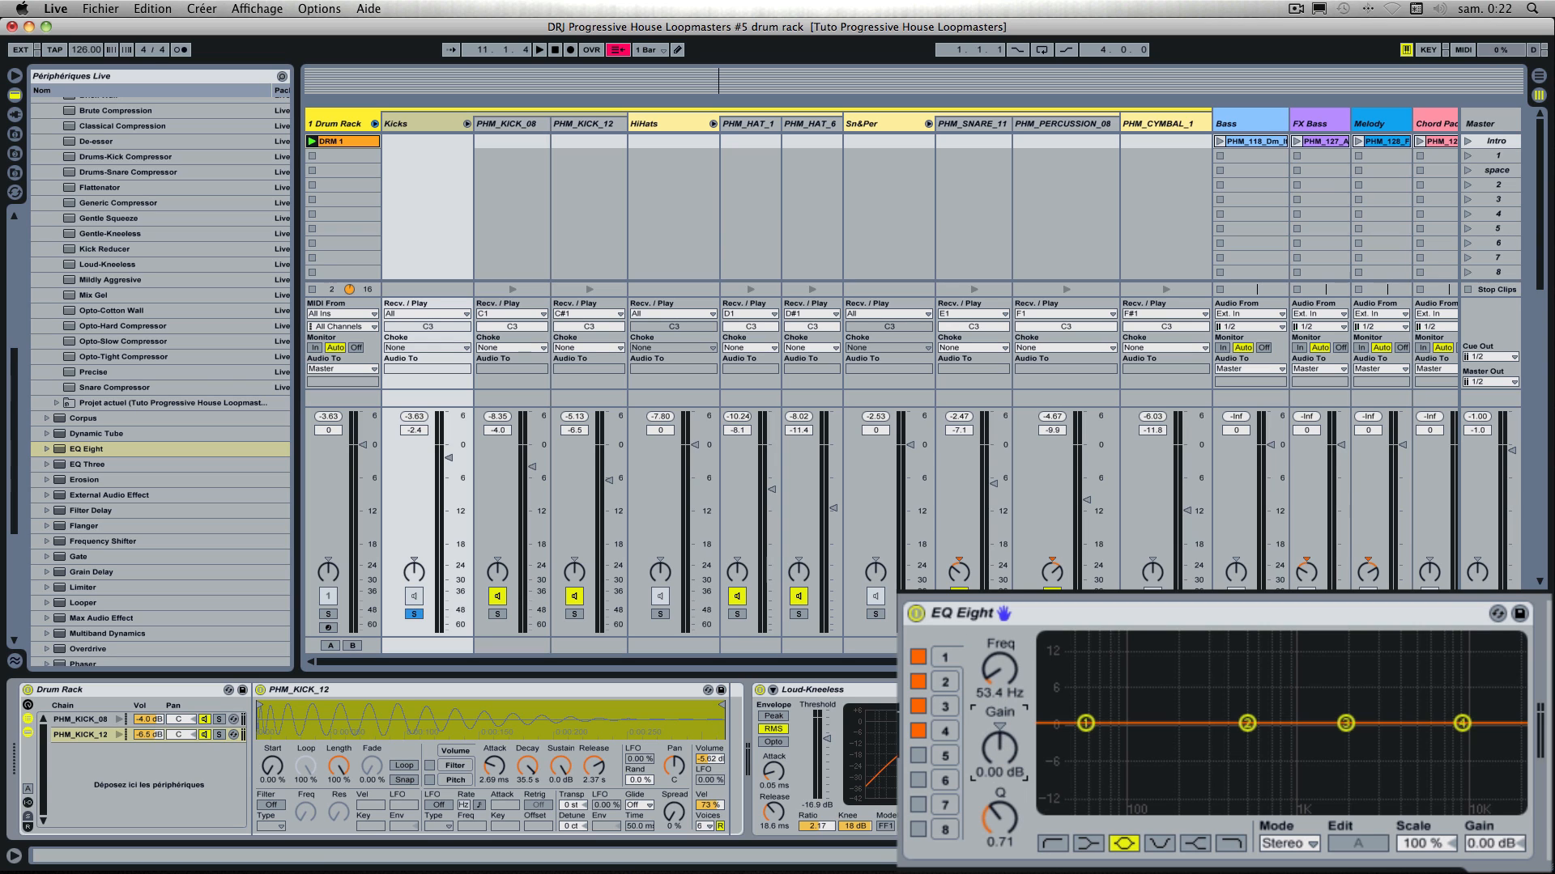
{"action": "left_click_drag", "start_coordinate": [999, 745], "coordinate": [999, 723]}
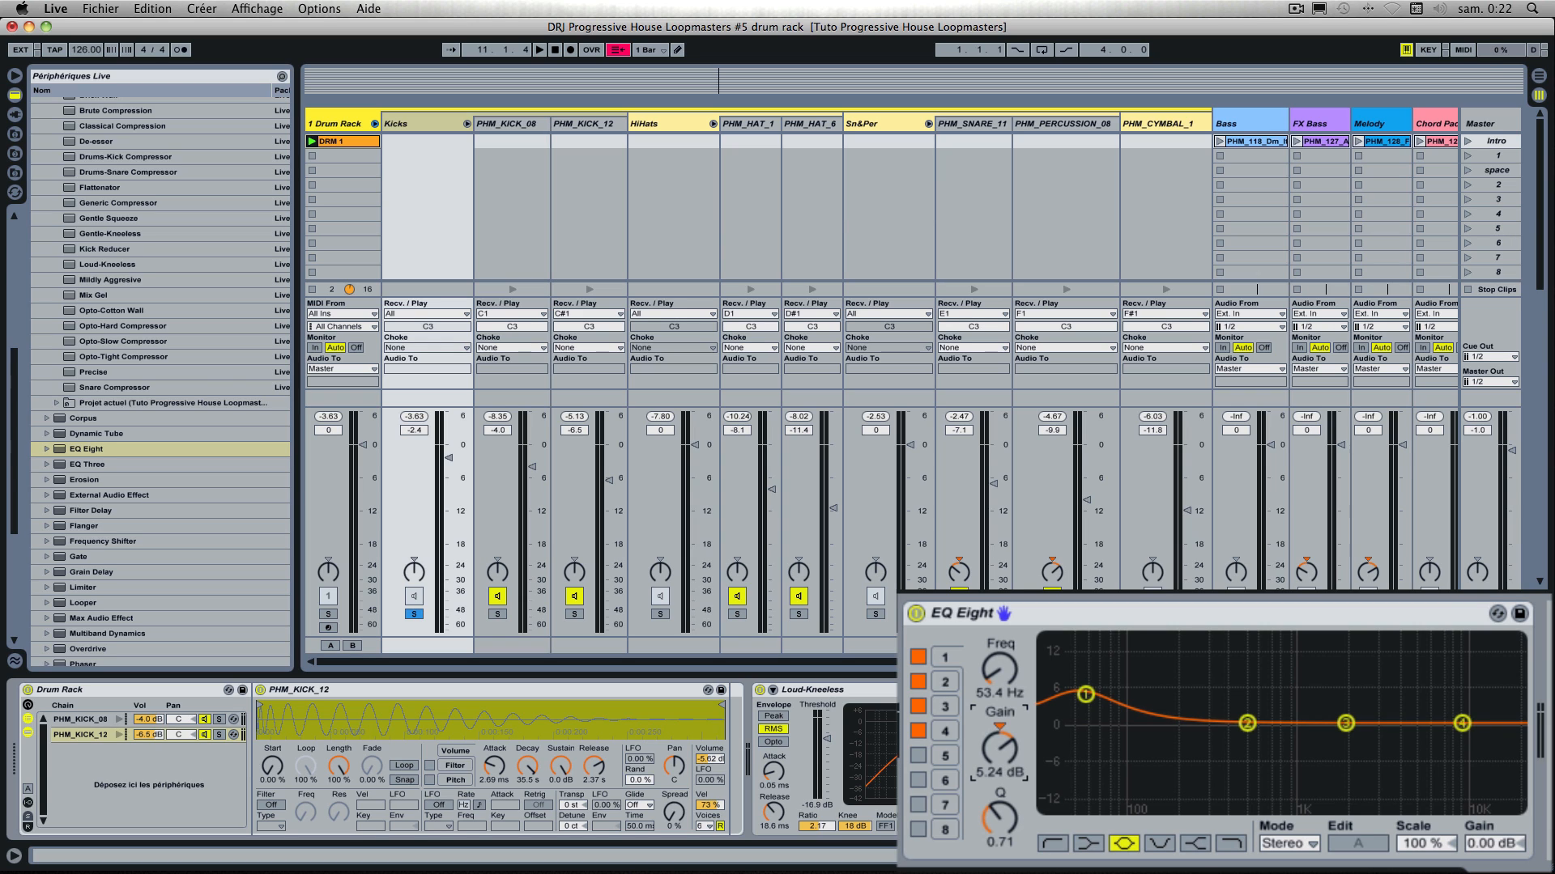
{"action": "left_click_drag", "start_coordinate": [999, 723], "coordinate": [999, 729]}
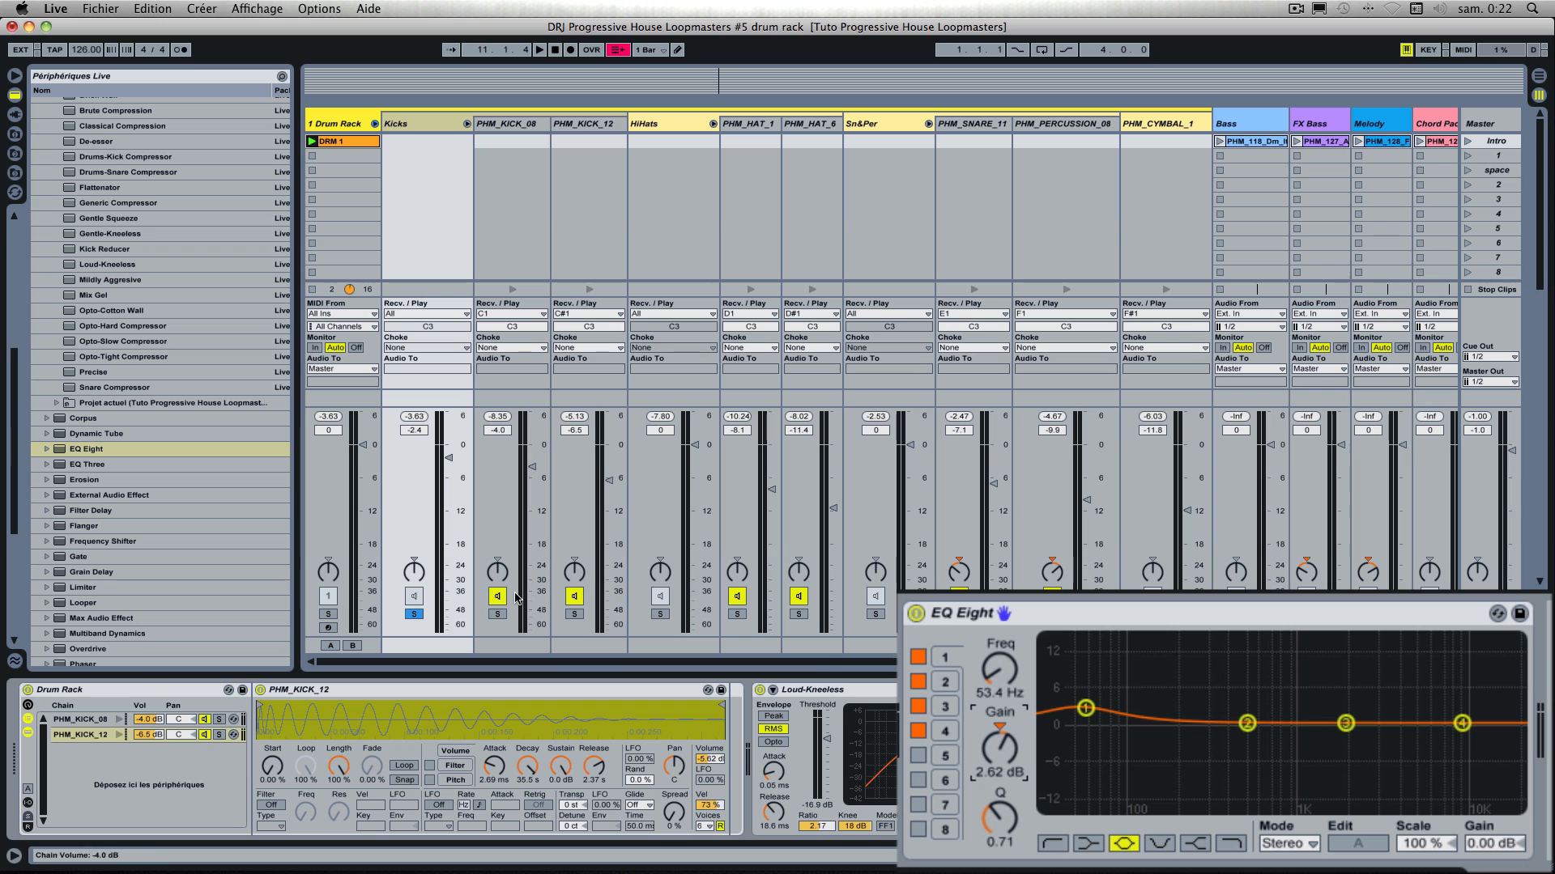
Step: During playback, set EQ Eight band 2 to 169 Hz with 1.90 dB gain
{"action": "key", "text": "space"}
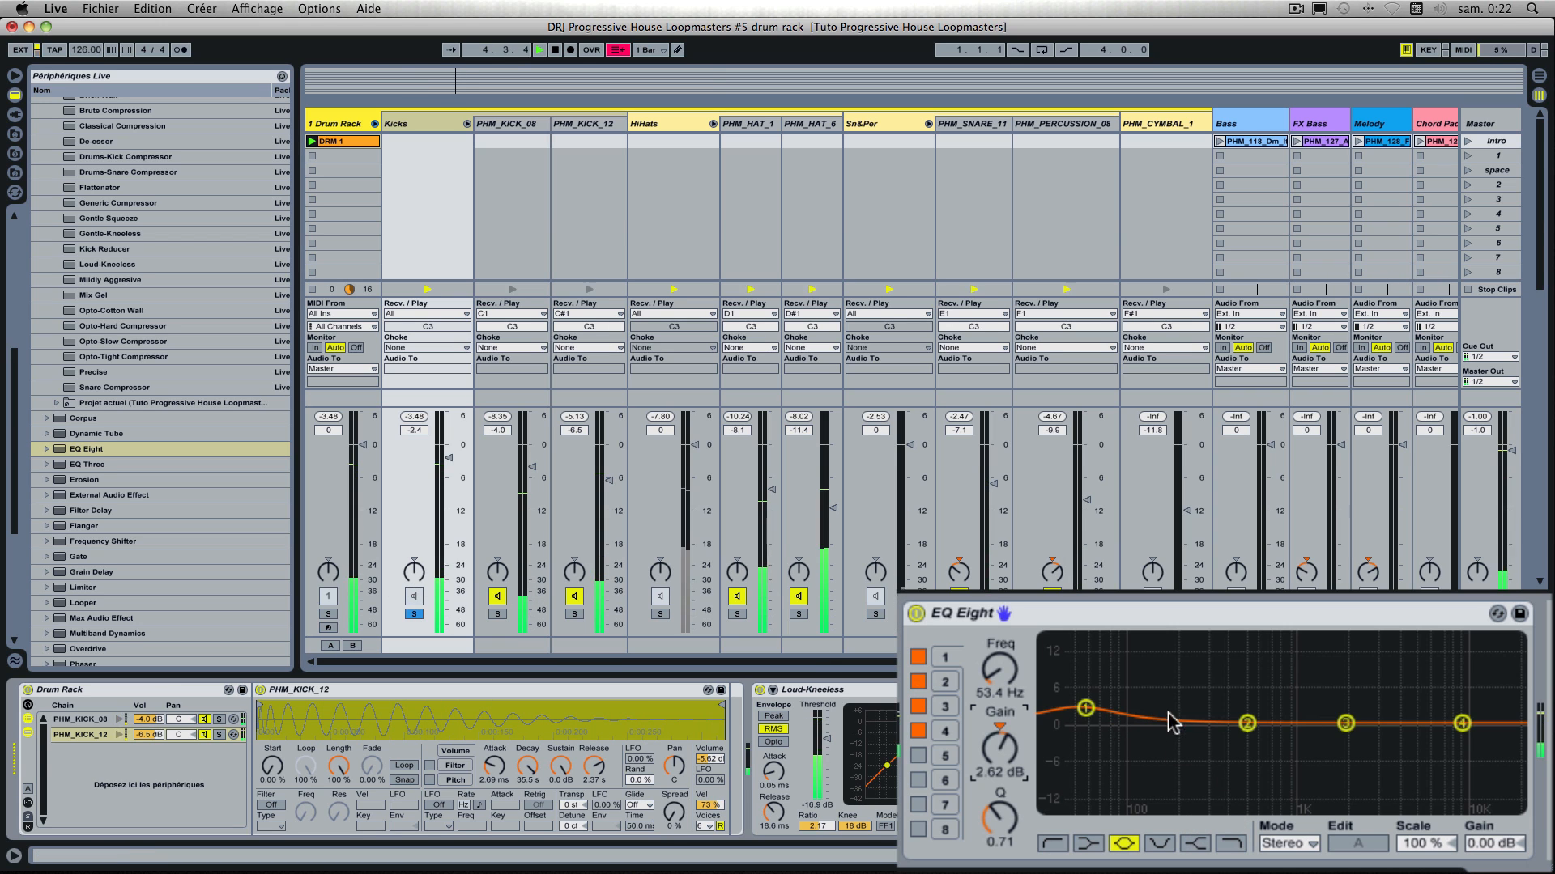
{"action": "left_click", "coordinate": [944, 682]}
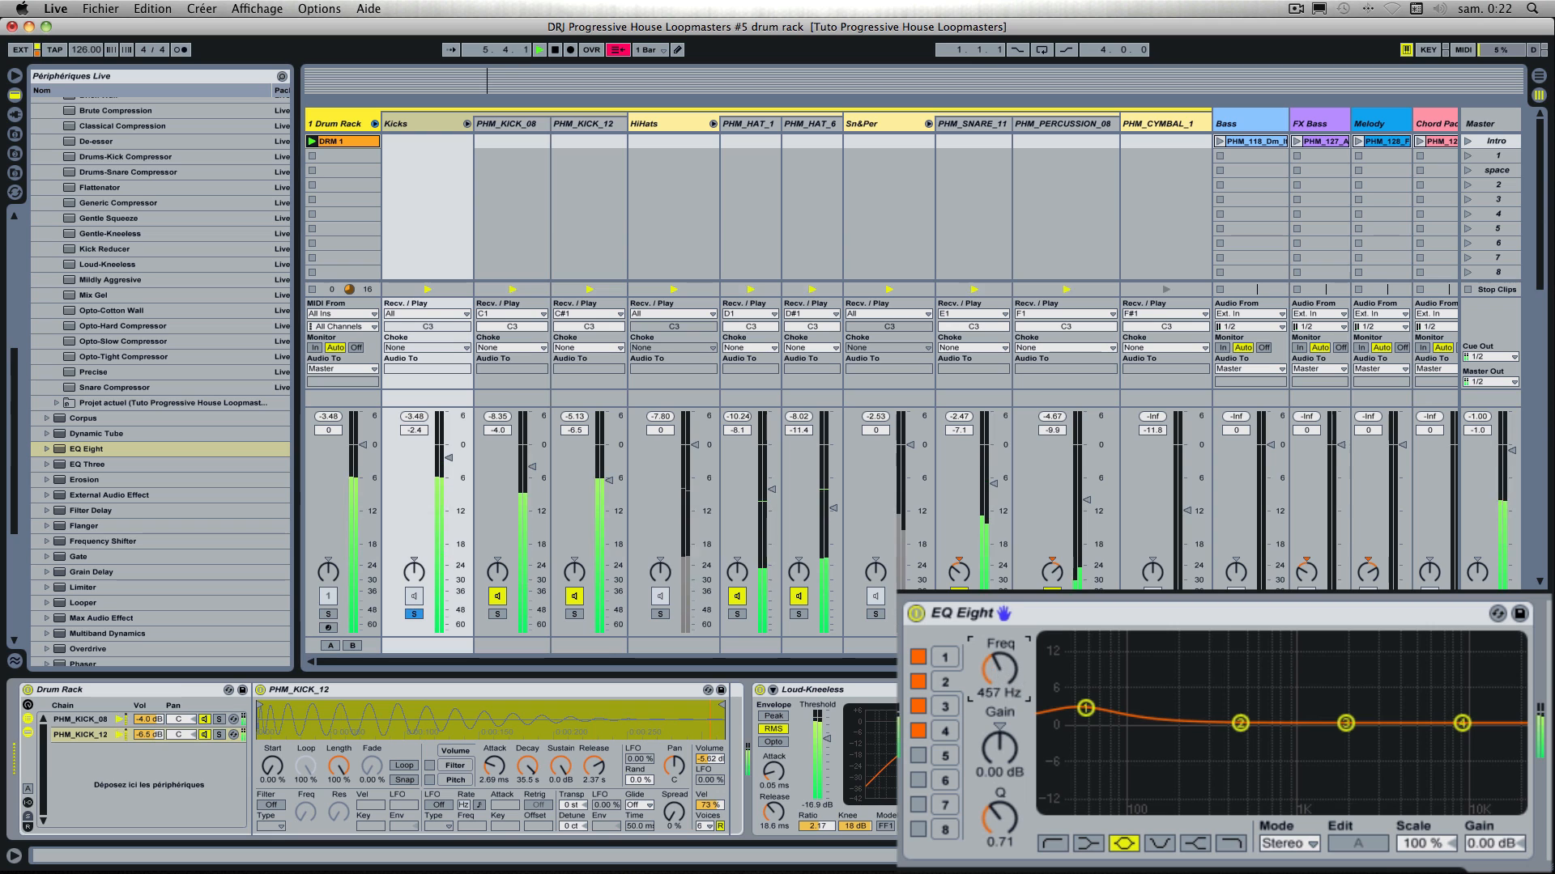
{"action": "left_click_drag", "start_coordinate": [1000, 668], "coordinate": [999, 695]}
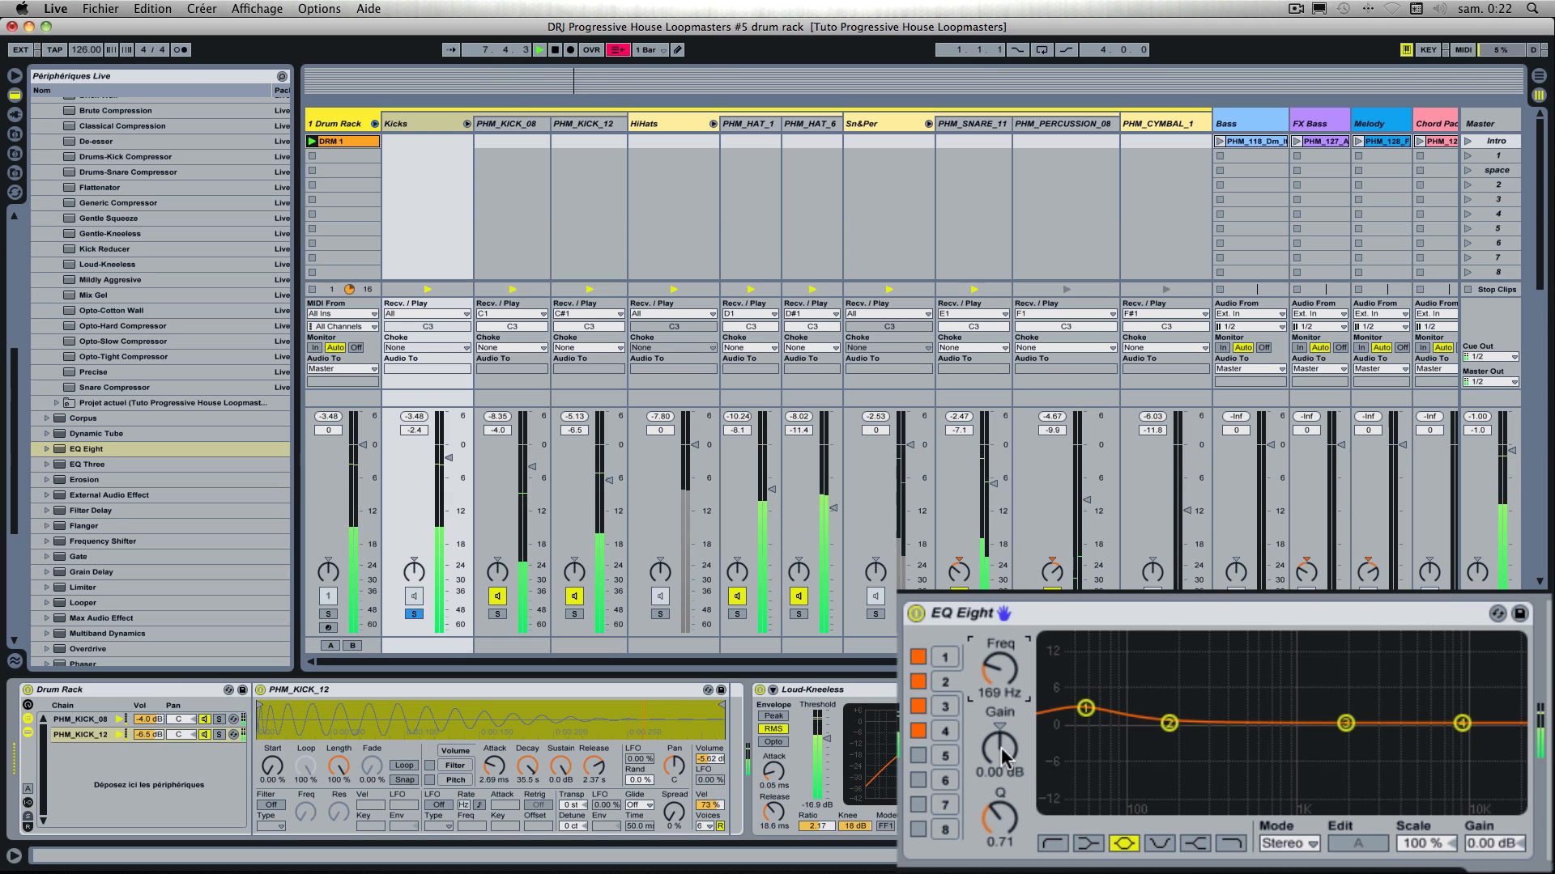
{"action": "left_click_drag", "start_coordinate": [999, 750], "coordinate": [999, 735]}
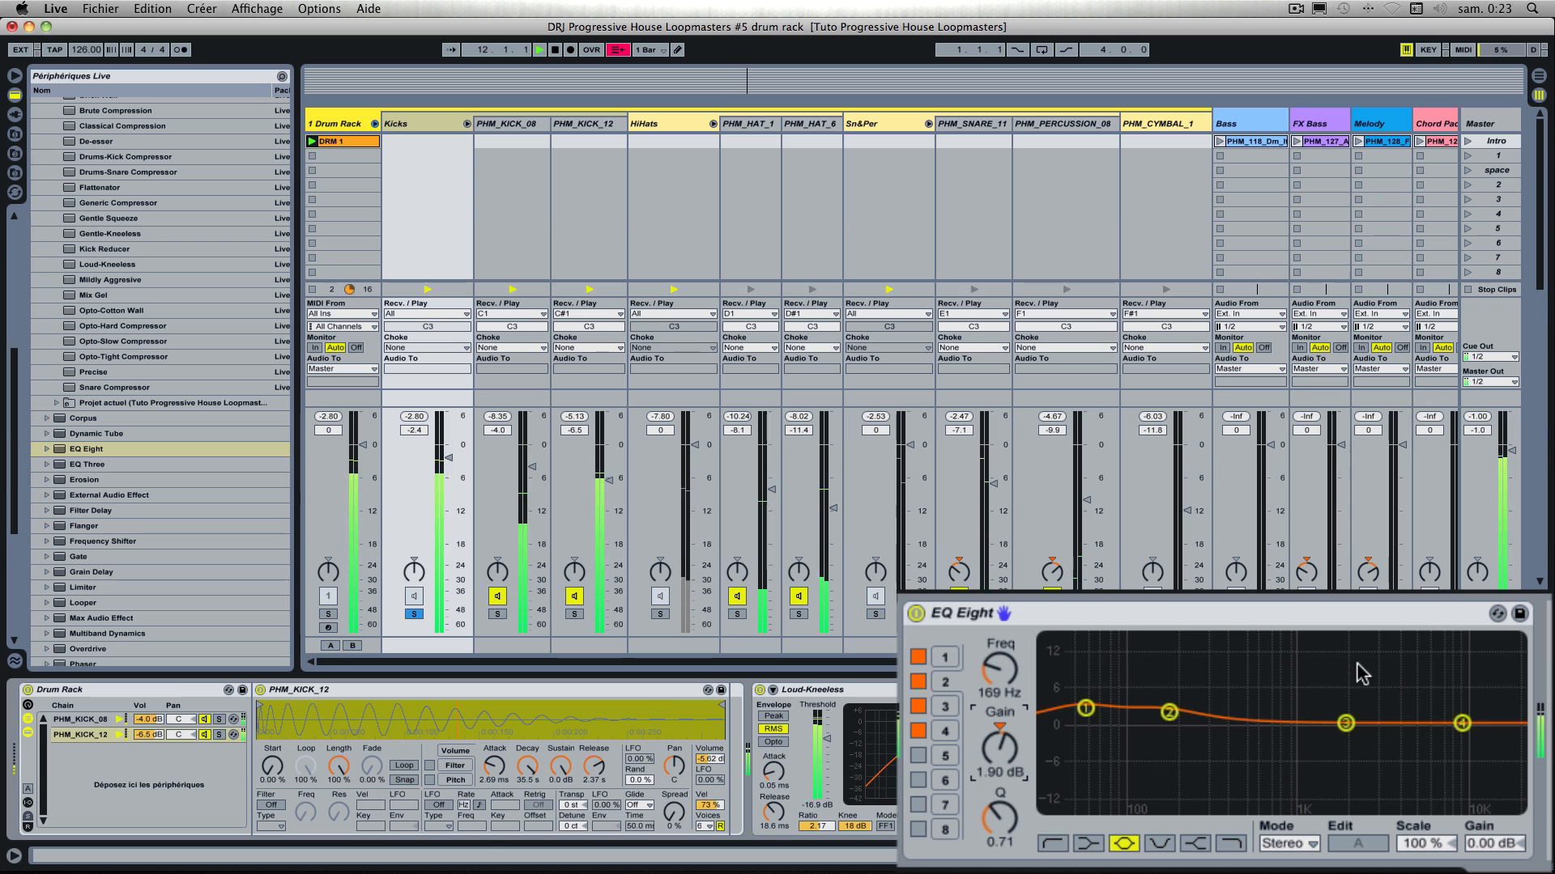
Step: Boost EQ Eight band 3 at 2.00 kHz by 2.62 dB with a Q of 2.70
{"action": "left_click", "coordinate": [945, 710]}
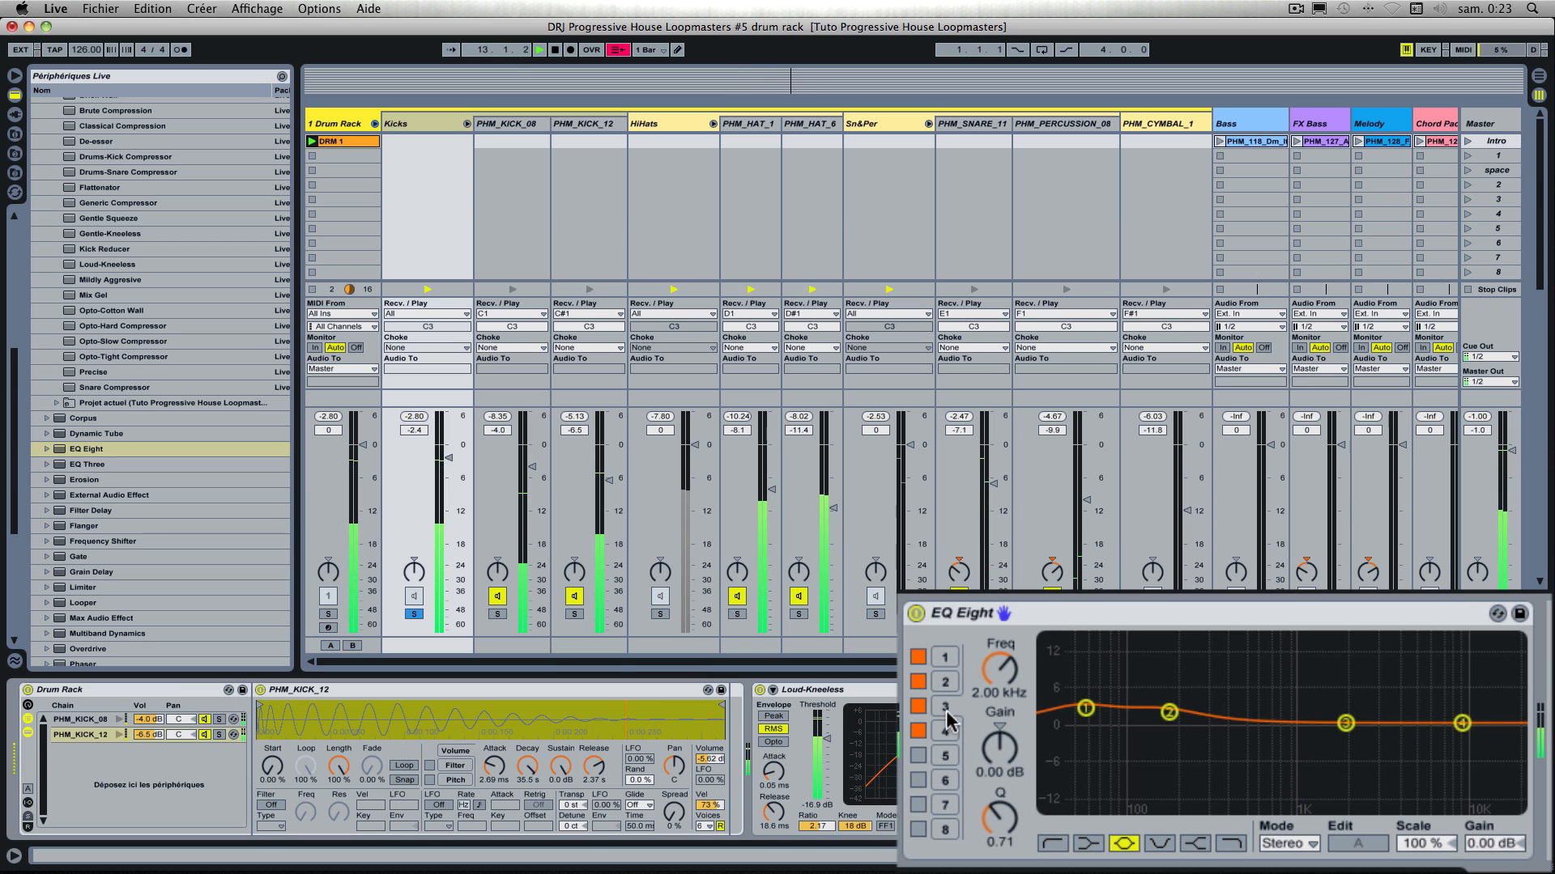
{"action": "left_click_drag", "start_coordinate": [998, 745], "coordinate": [998, 733]}
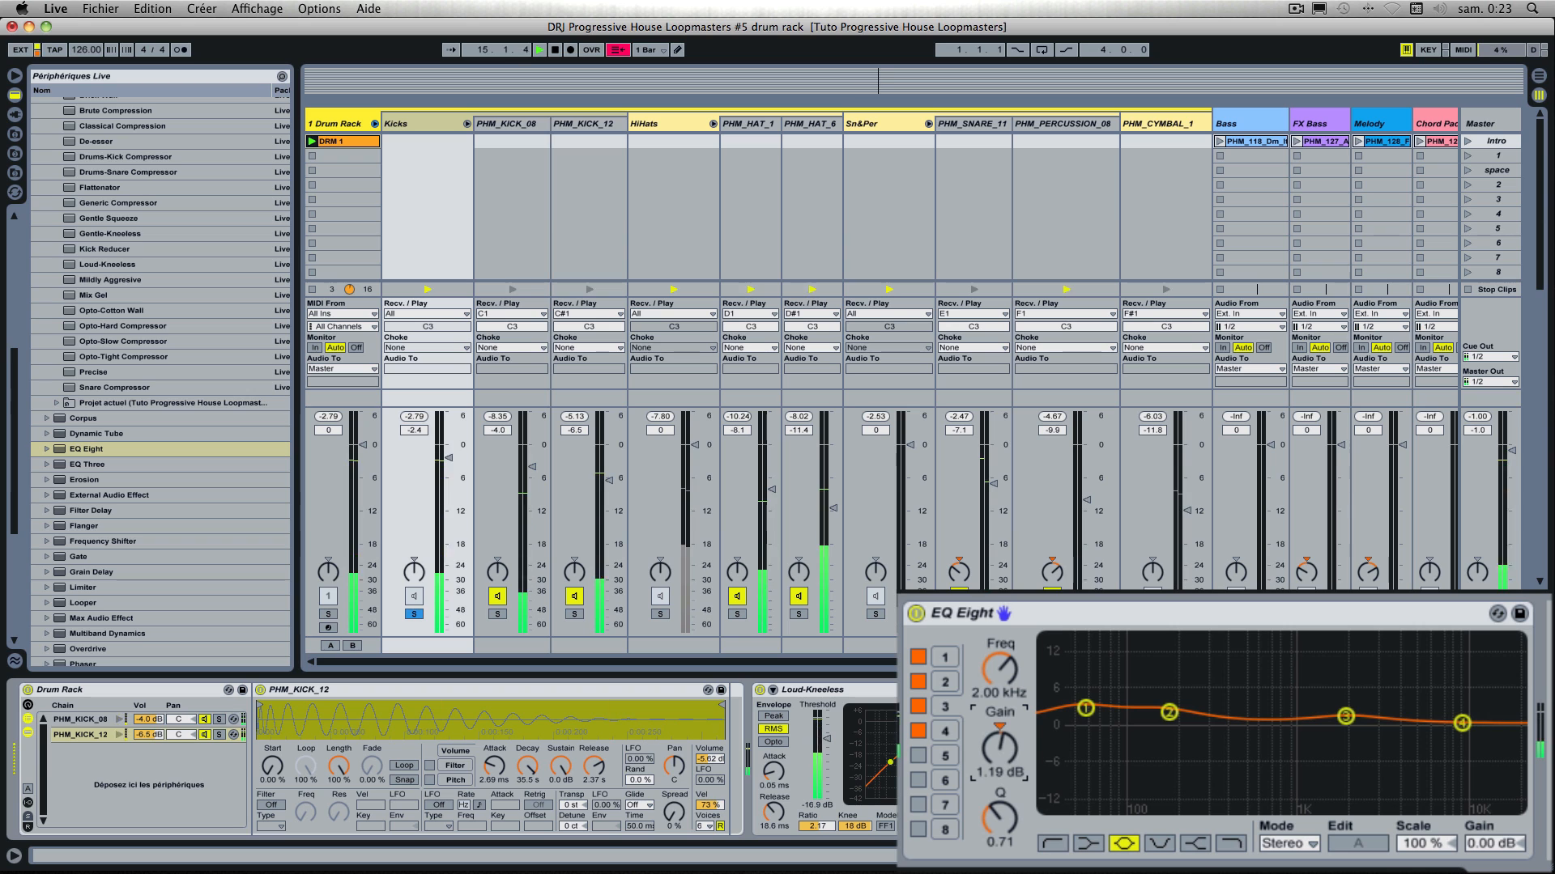
{"action": "left_click_drag", "start_coordinate": [1003, 800], "coordinate": [1000, 733]}
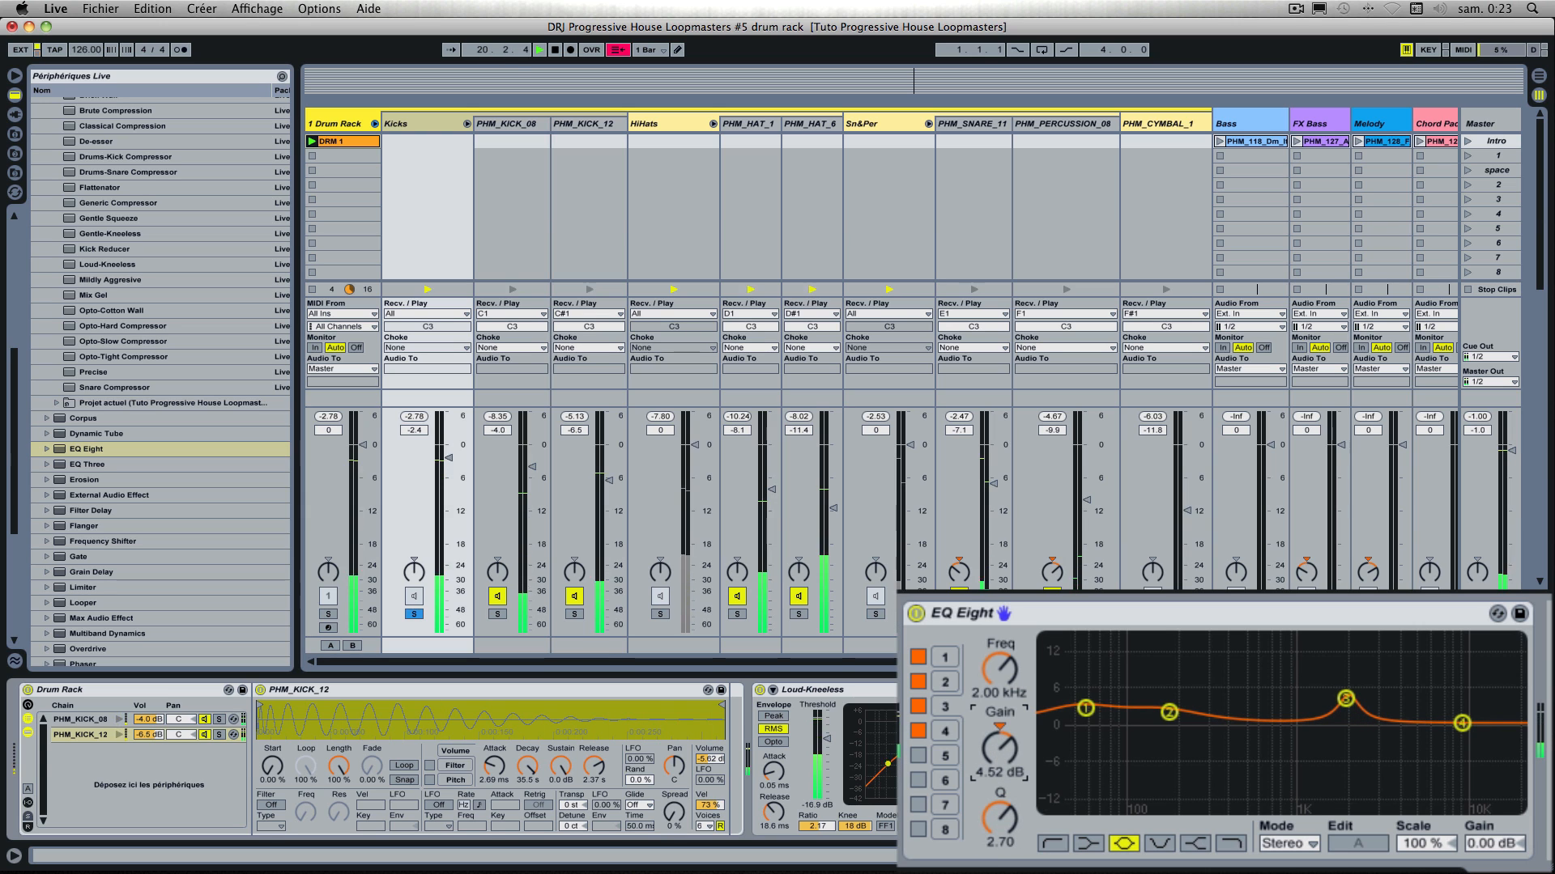
{"action": "left_click_drag", "start_coordinate": [1000, 733], "coordinate": [1000, 741]}
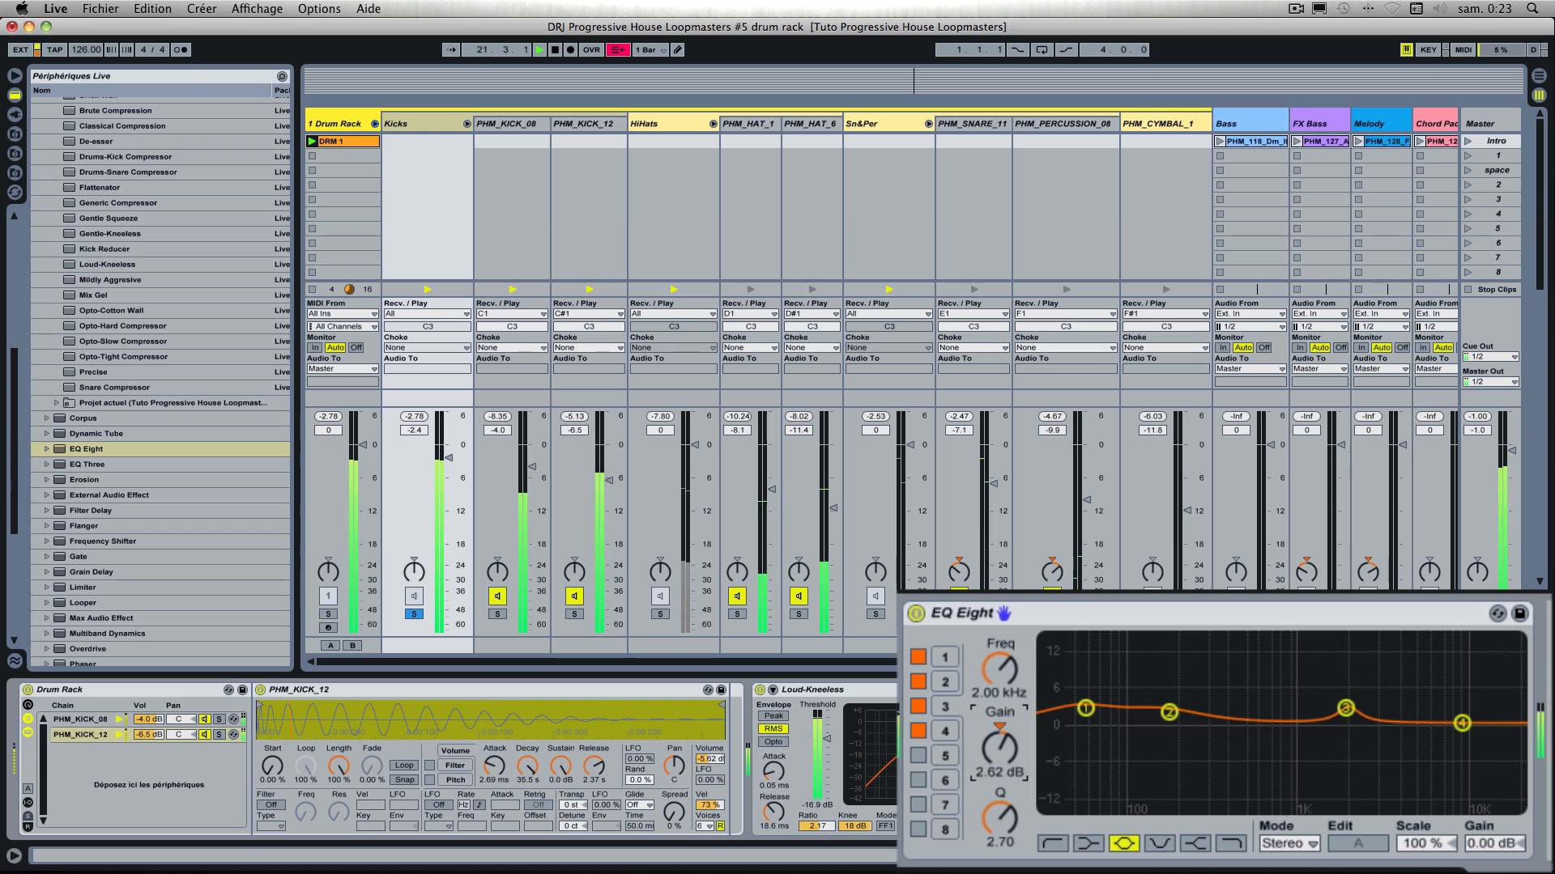
Step: Make EQ Eight band 4 a high-cut filter at 3.71 kHz with Q 0.64, and compare the kicks with the EQ off and on
{"action": "left_click", "coordinate": [945, 733]}
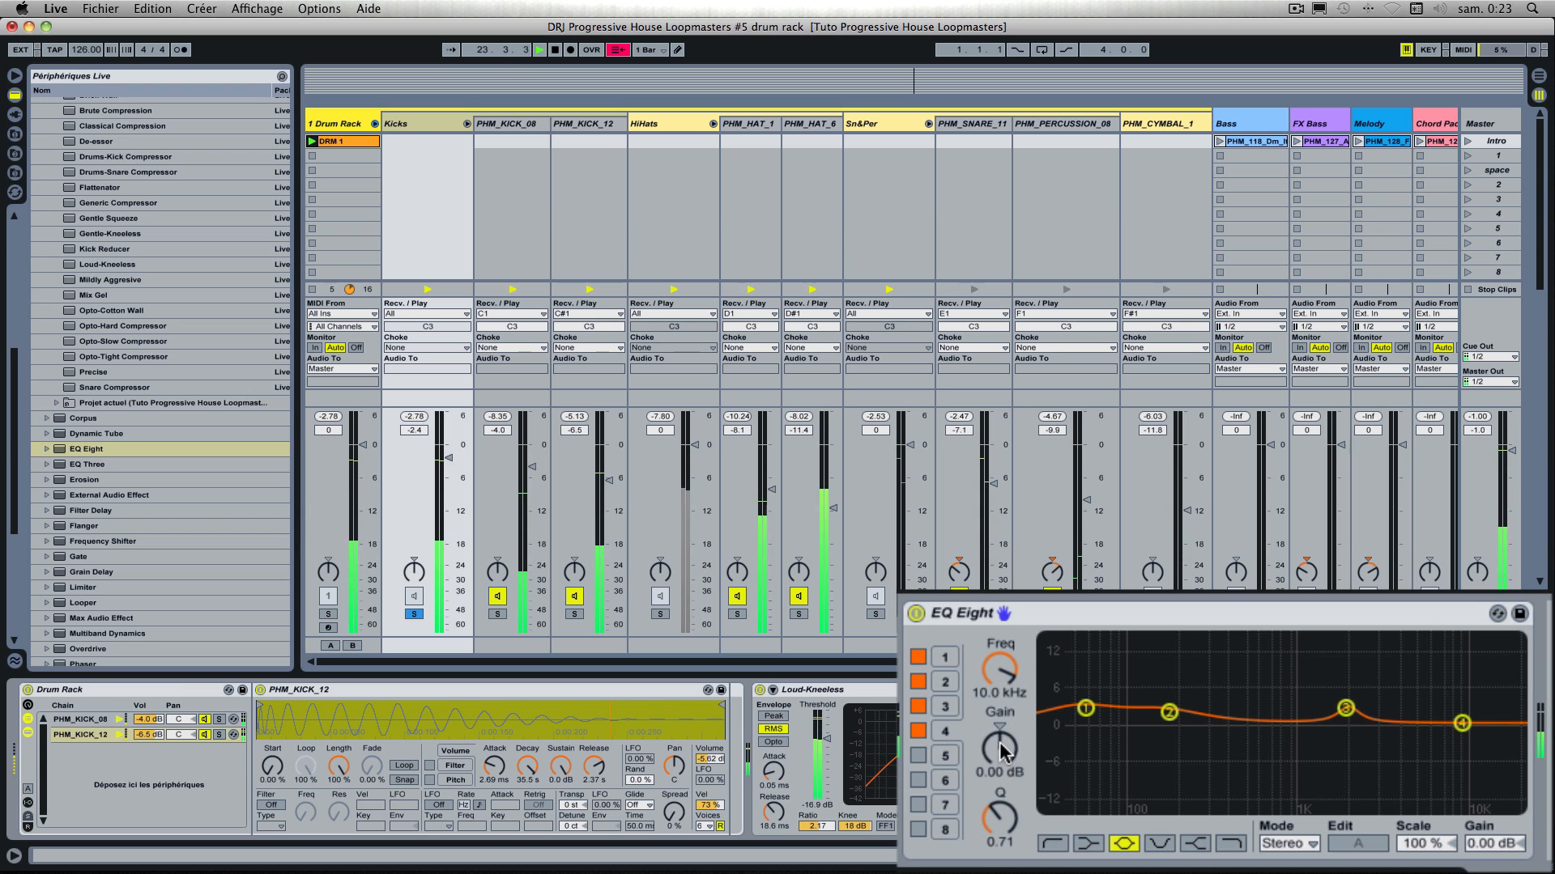
{"action": "left_click_drag", "start_coordinate": [1005, 684], "coordinate": [1006, 711]}
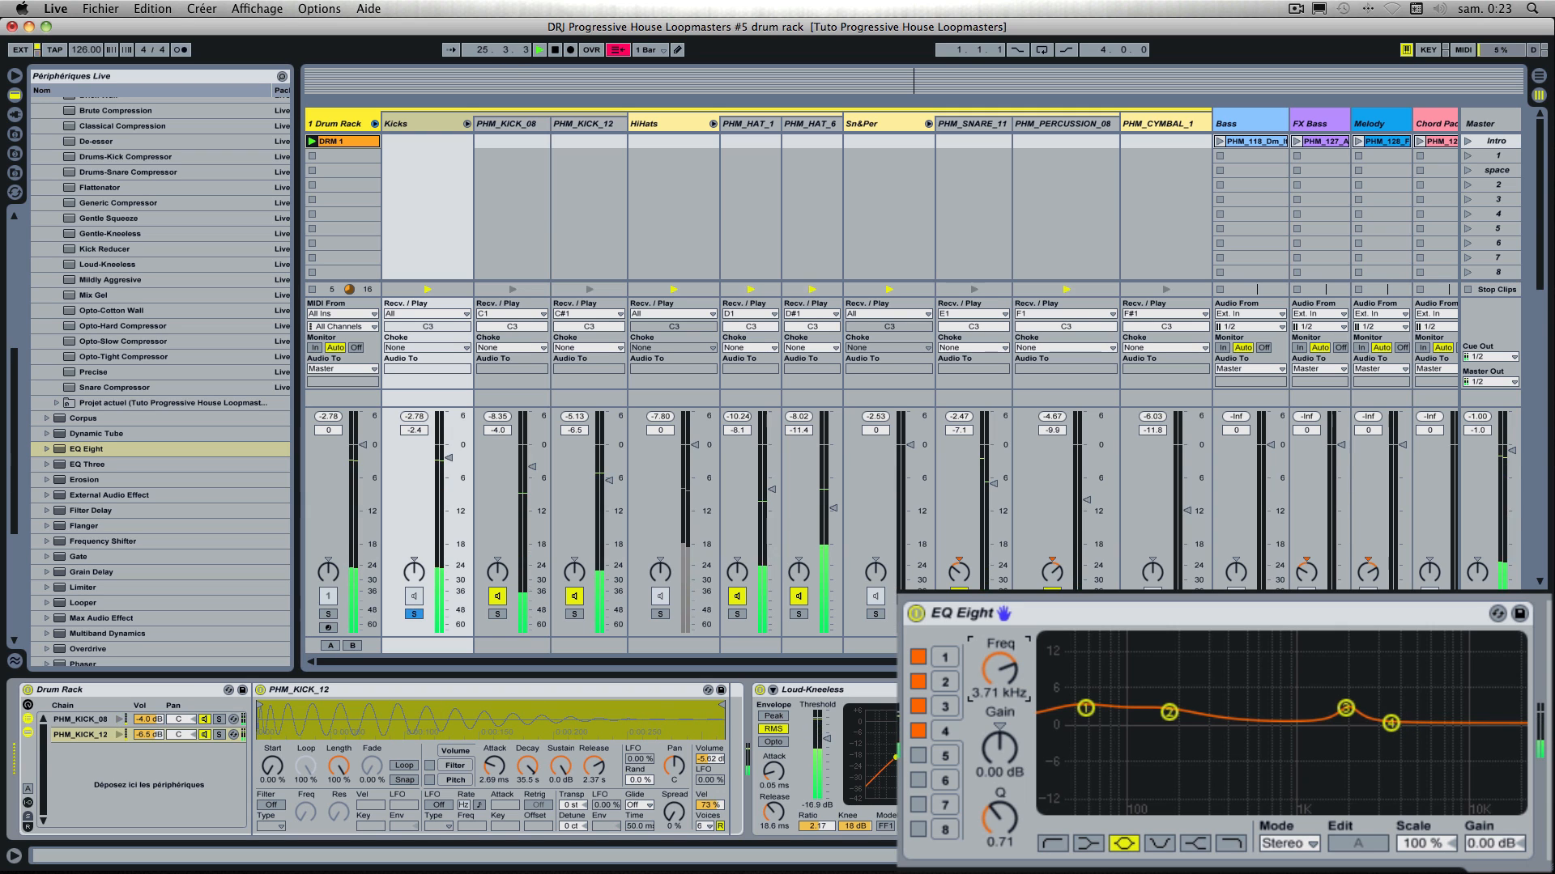
{"action": "left_click", "coordinate": [1227, 846]}
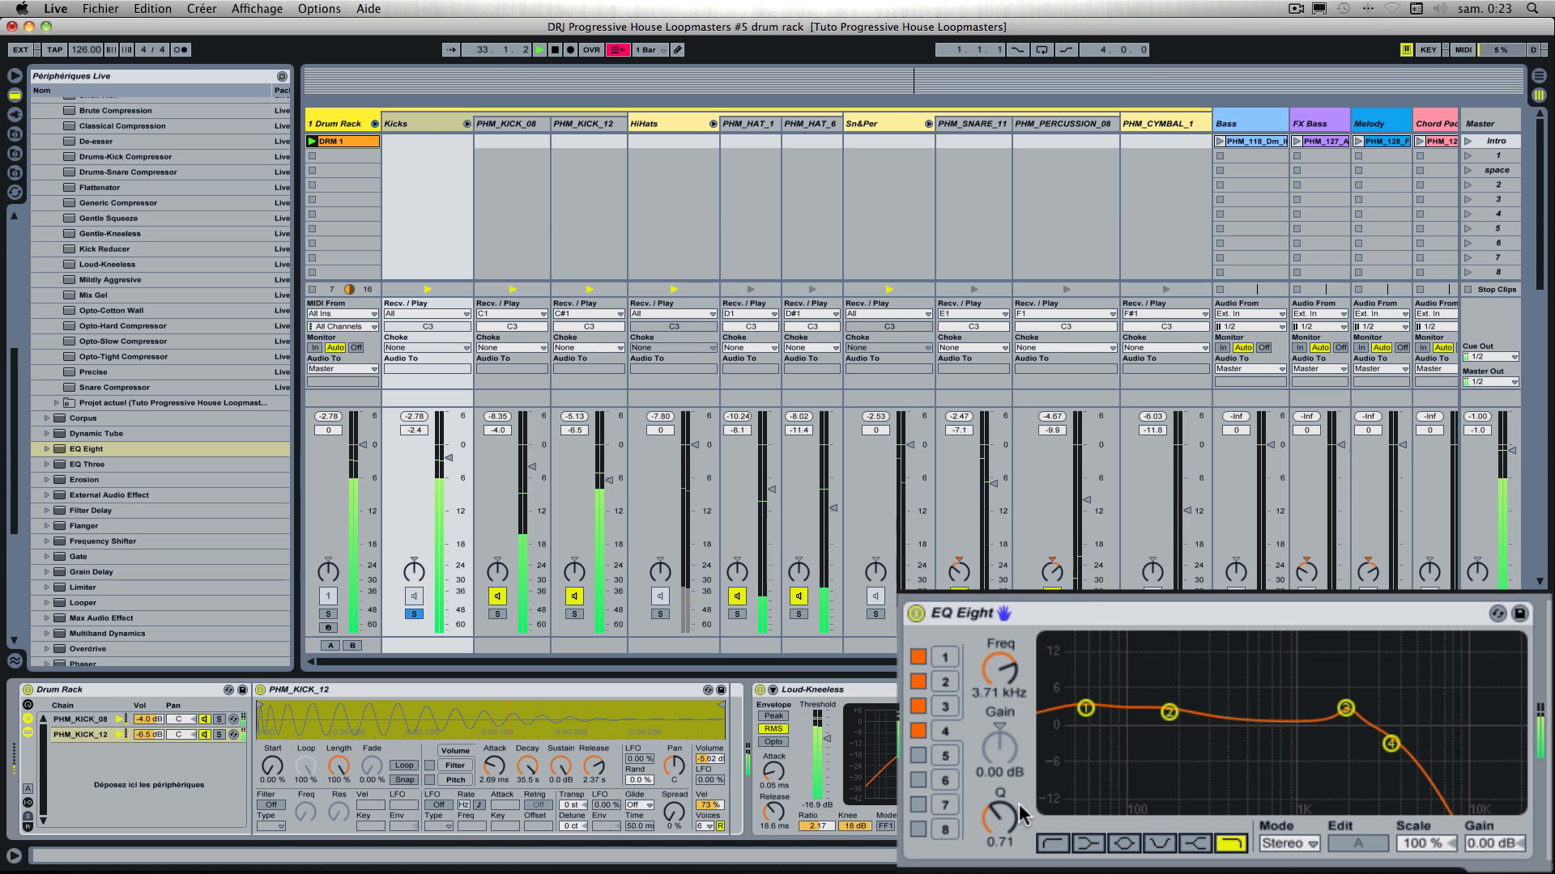
{"action": "mouse_move", "coordinate": [999, 818]}
{"action": "left_mouse_down"}
{"action": "mouse_move", "coordinate": [1000, 799]}
{"action": "mouse_move", "coordinate": [1000, 821]}
{"action": "left_mouse_up"}
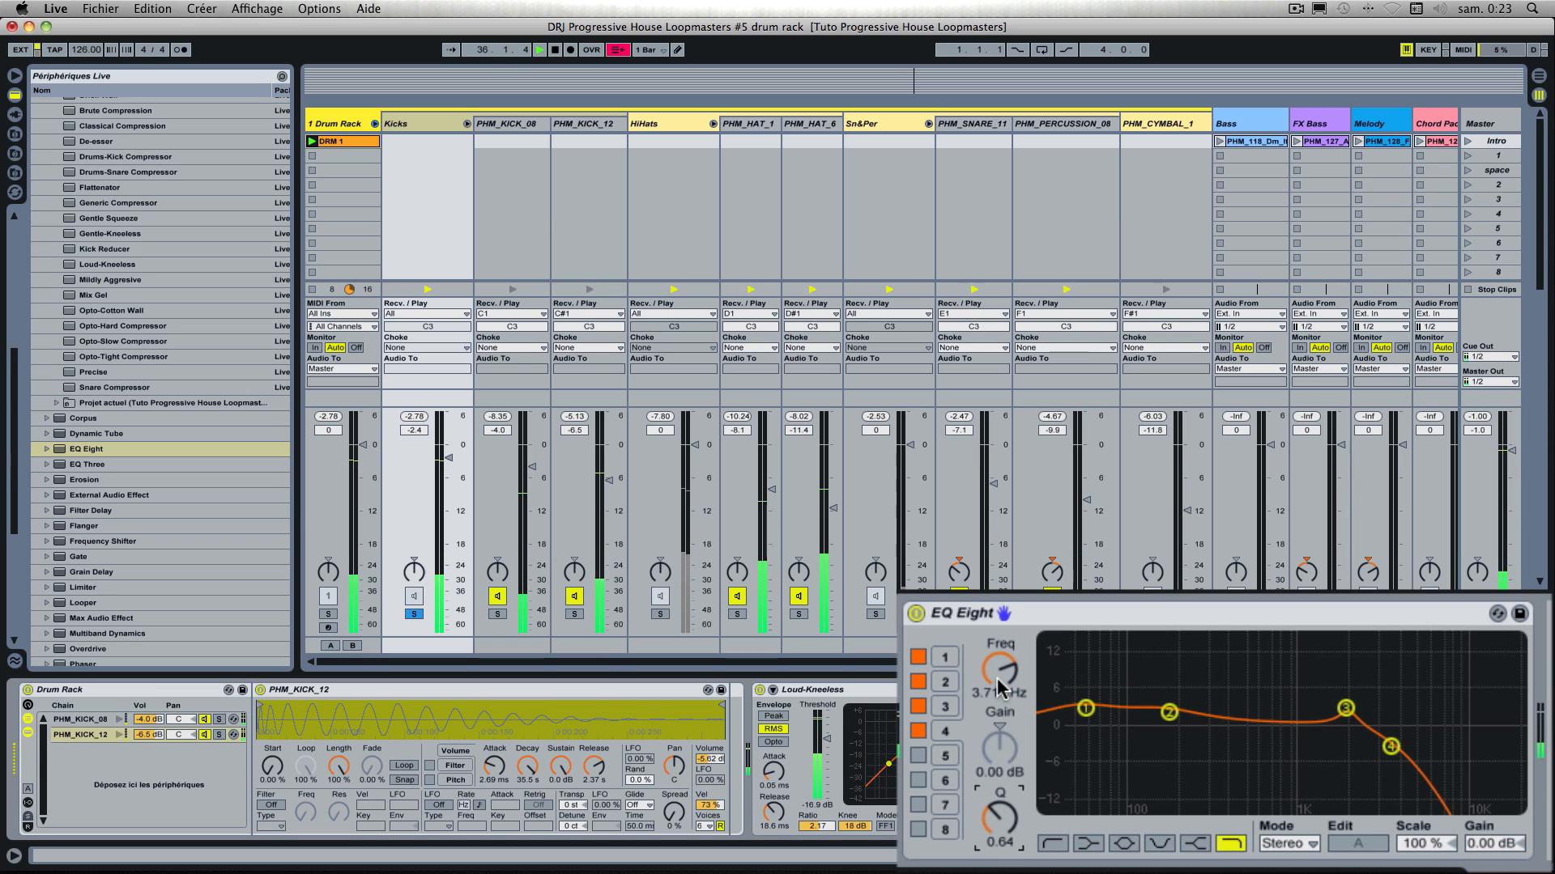
{"action": "left_click_drag", "start_coordinate": [999, 670], "coordinate": [999, 669]}
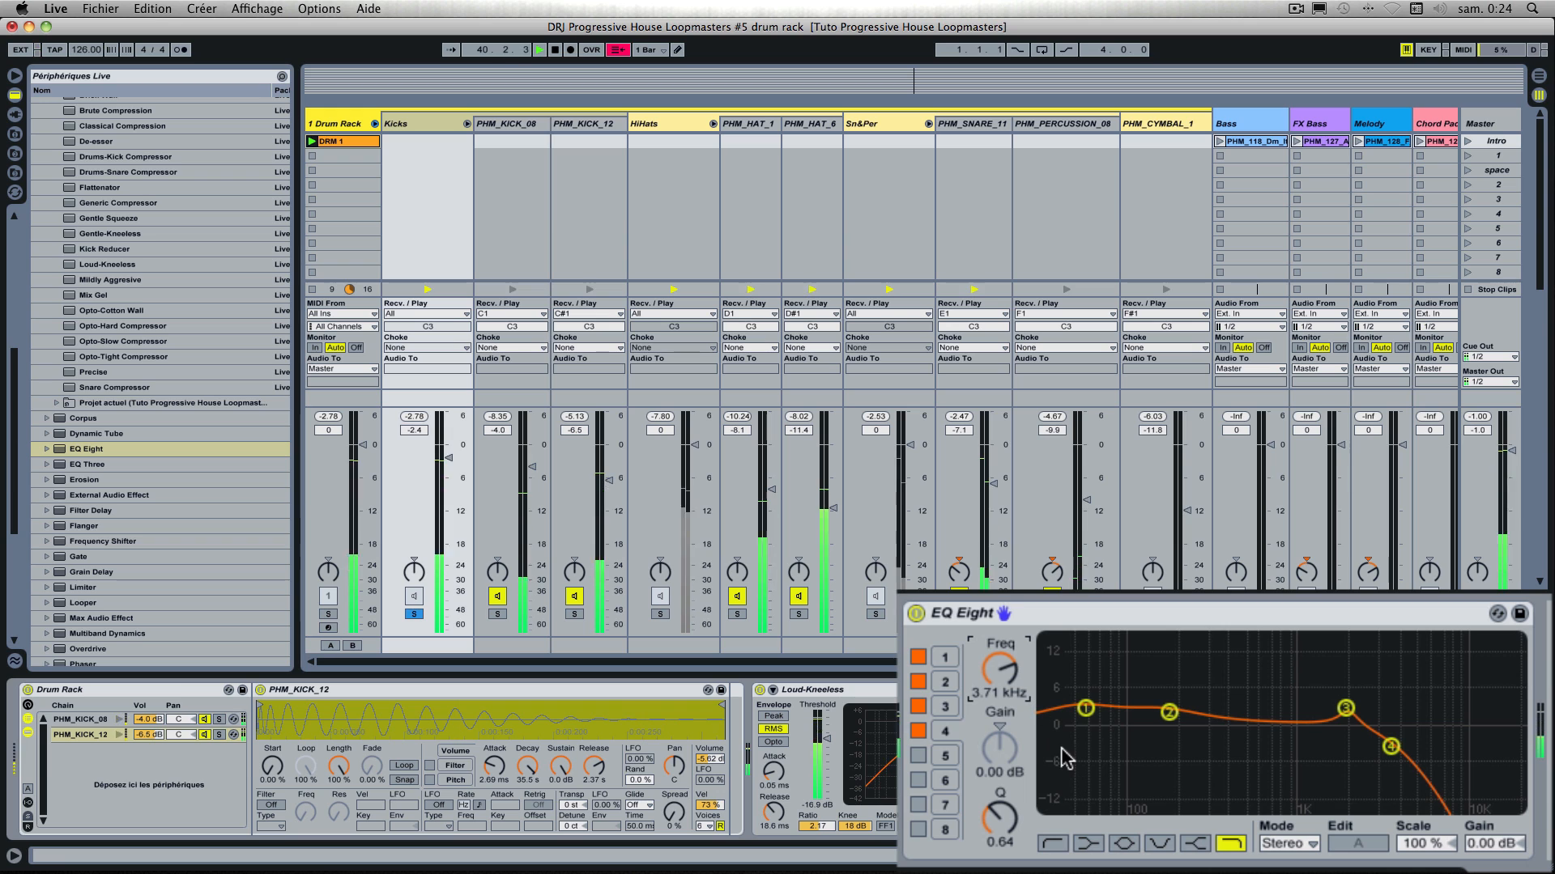
{"action": "left_click", "coordinate": [916, 613]}
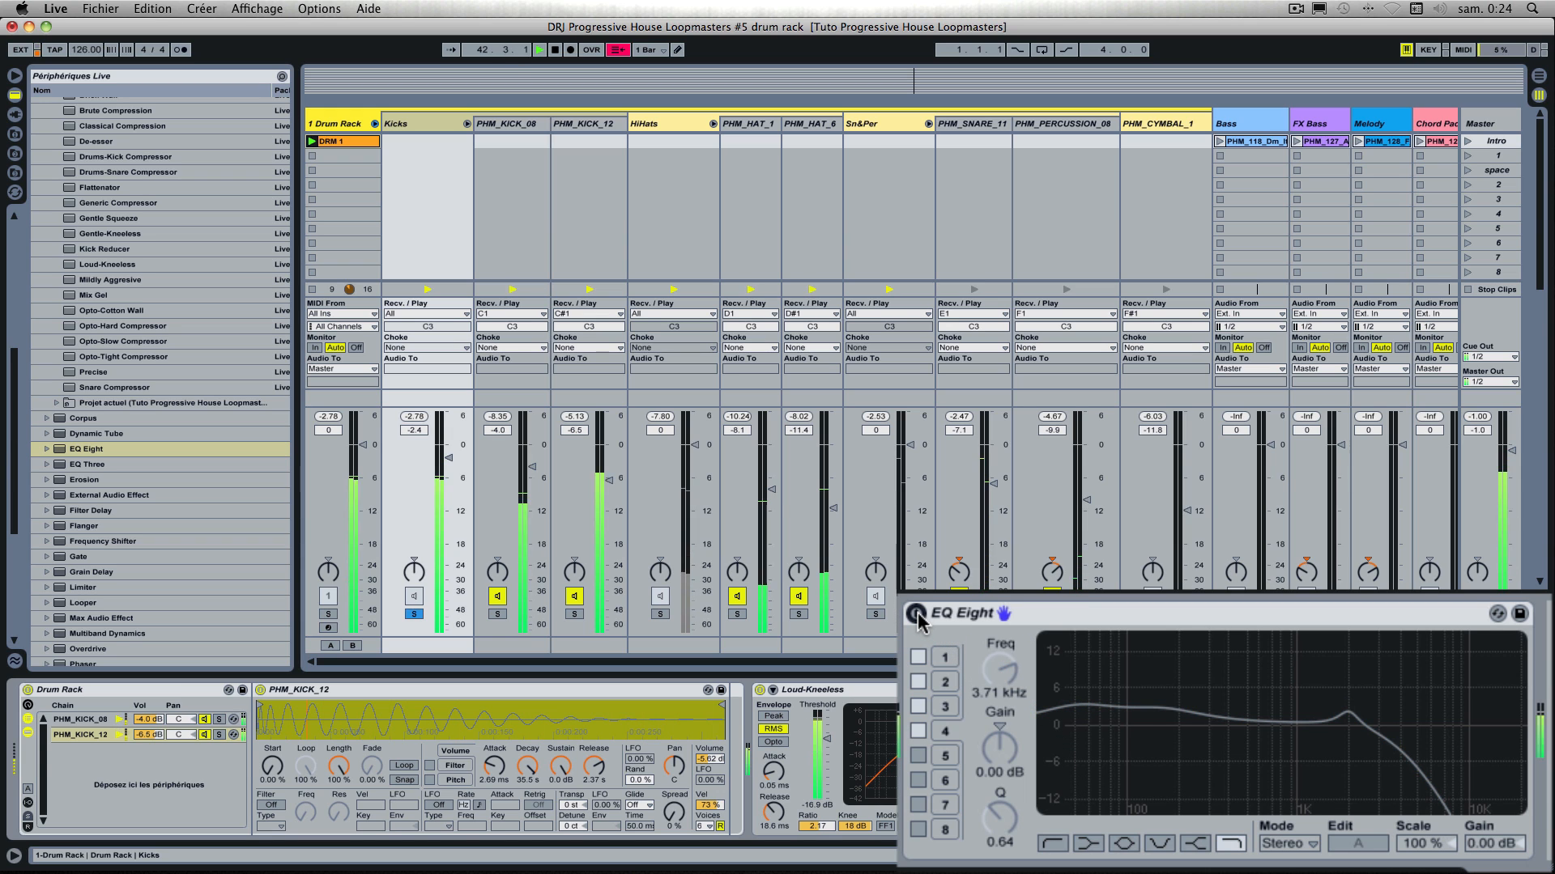
{"action": "left_click", "coordinate": [916, 614]}
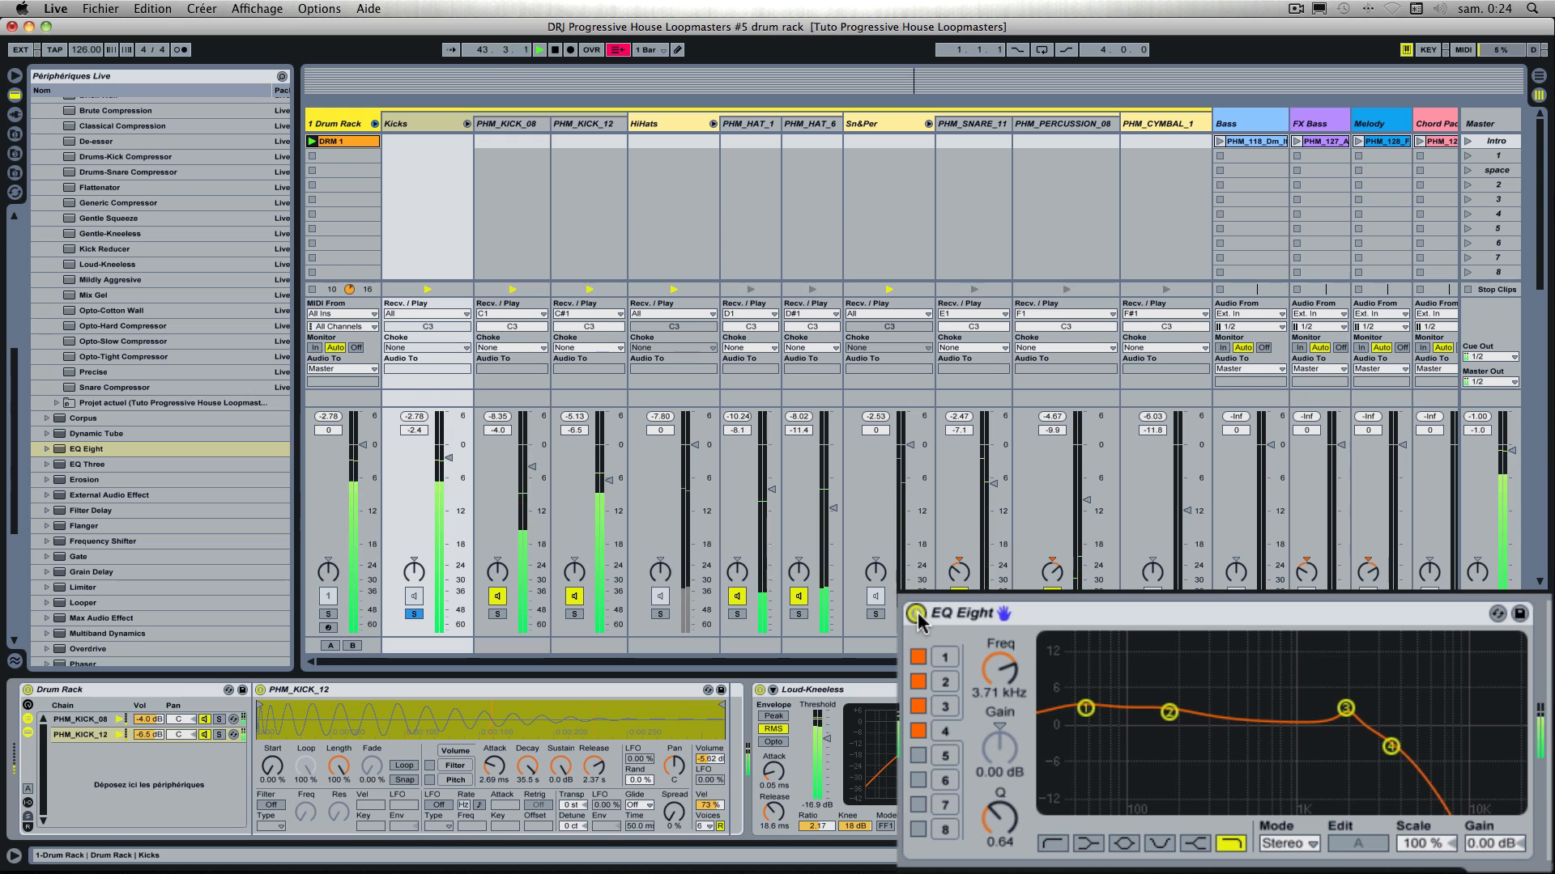
Step: Shift EQ Eight band 3 to 1.36 kHz with 3.93 dB gain, and band 4 to 2.81 kHz with Q 0.53
{"action": "left_click", "coordinate": [1345, 708]}
{"action": "mouse_move", "coordinate": [1342, 703]}
{"action": "left_mouse_down"}
{"action": "mouse_move", "coordinate": [1334, 667]}
{"action": "mouse_move", "coordinate": [1320, 701]}
{"action": "mouse_move", "coordinate": [1348, 648]}
{"action": "mouse_move", "coordinate": [1318, 701]}
{"action": "left_mouse_up"}
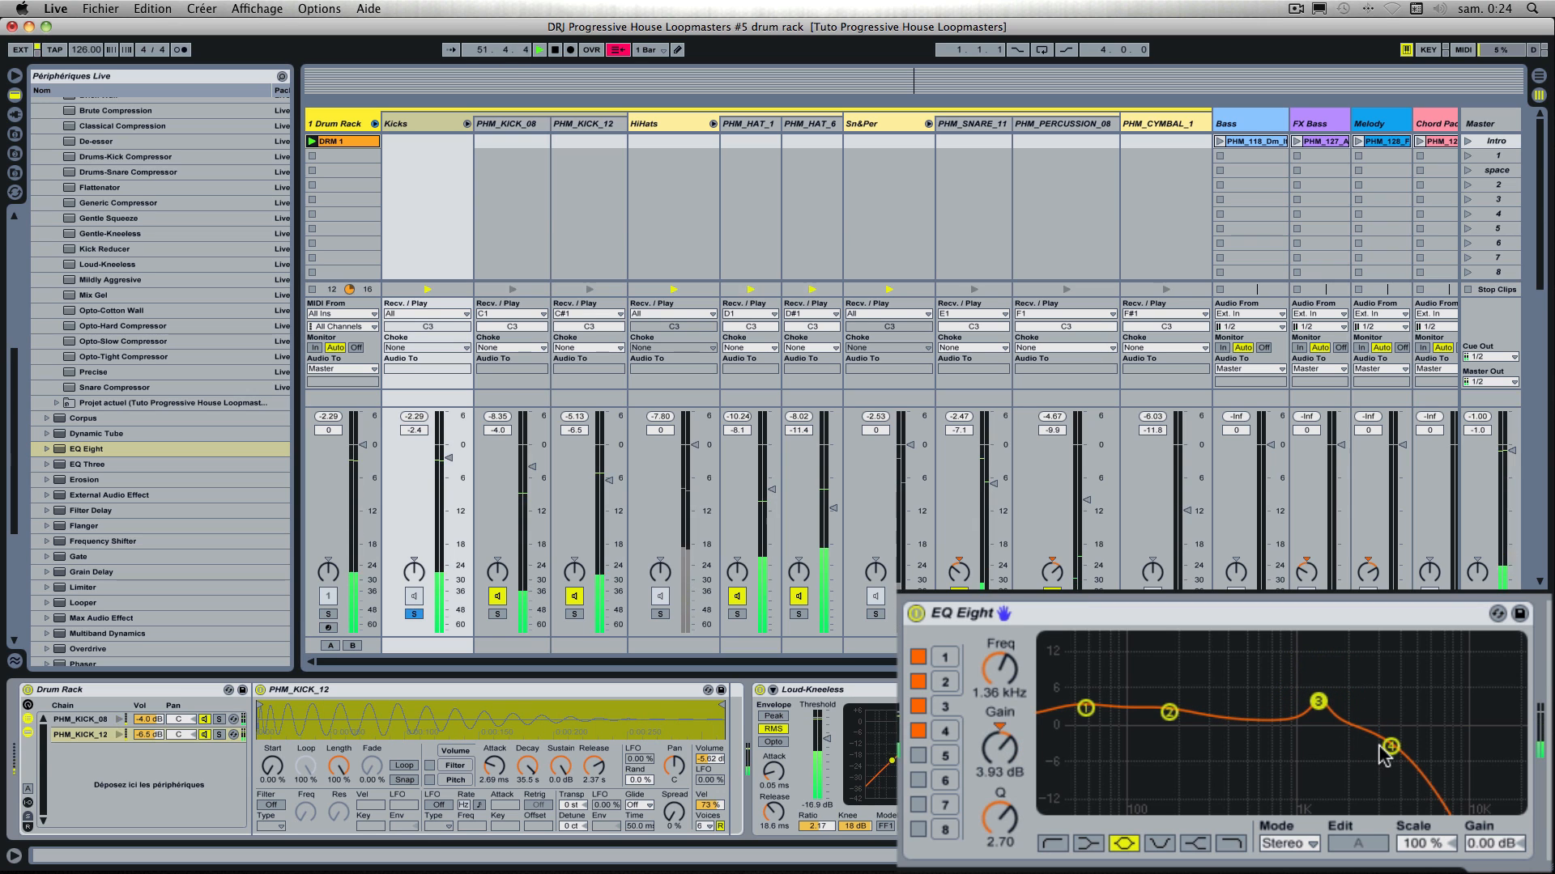
{"action": "left_click_drag", "start_coordinate": [1391, 746], "coordinate": [1364, 752]}
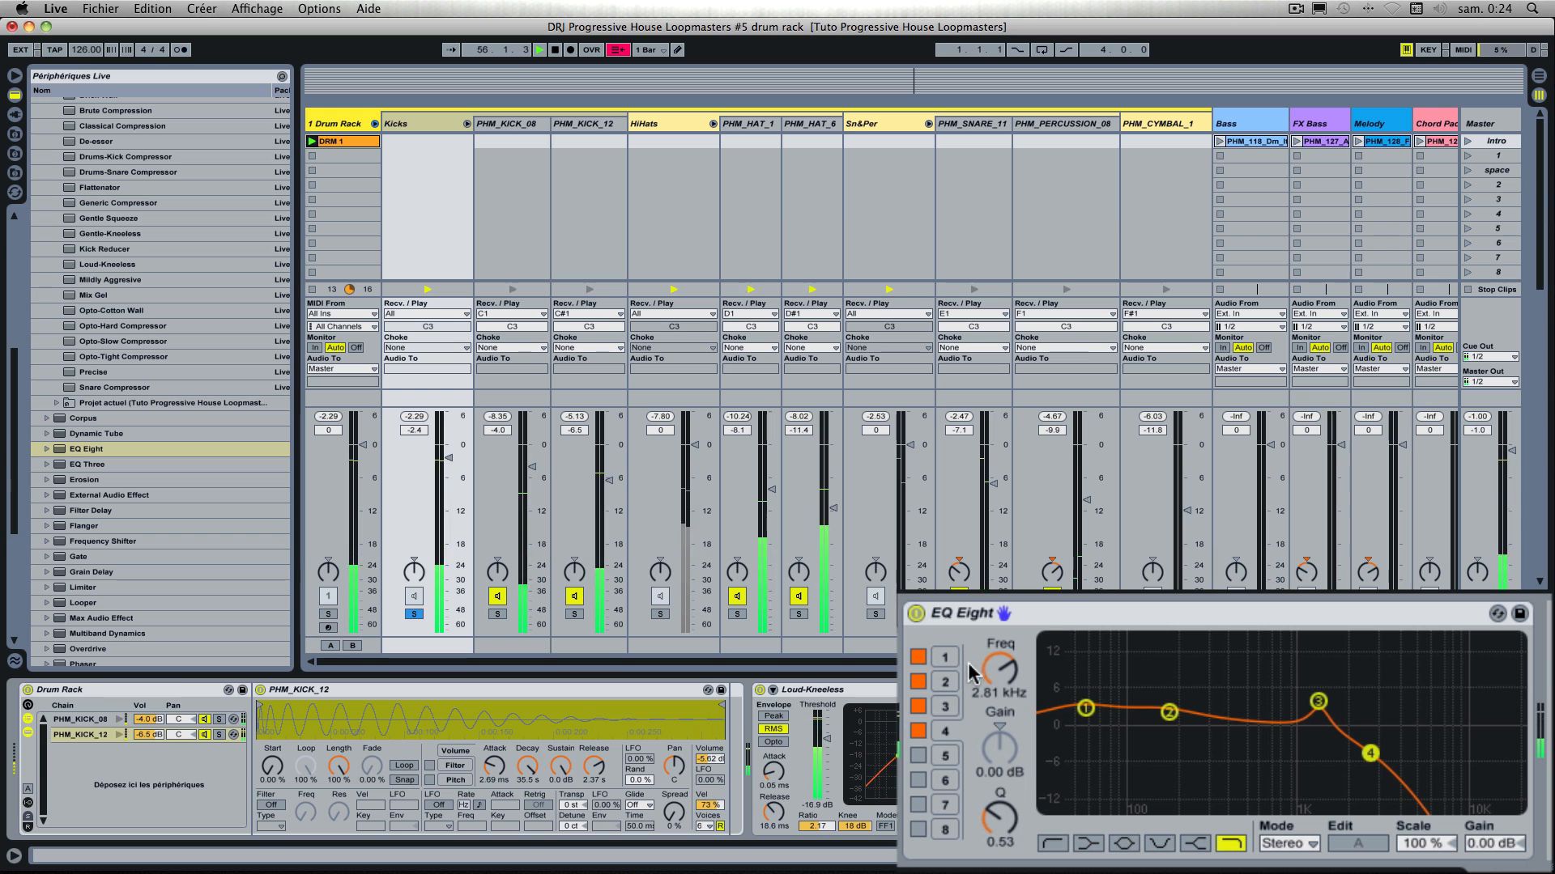
Step: Turn off solo on the Kicks group, then solo the HiHats group and display its devices
{"action": "left_click", "coordinate": [415, 614]}
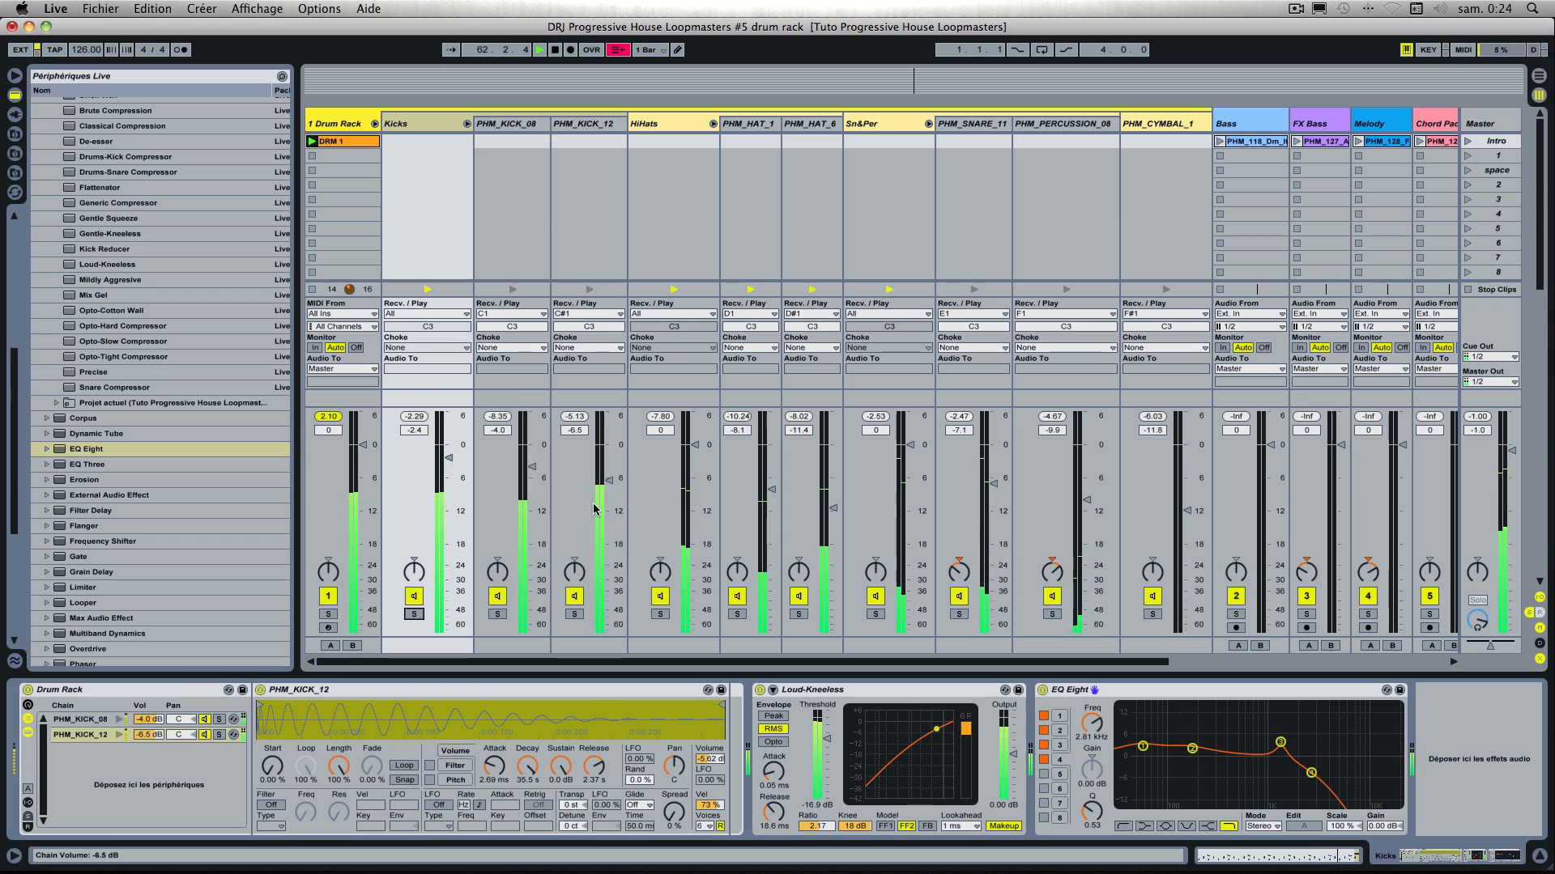
{"action": "left_click", "coordinate": [660, 614]}
{"action": "left_click", "coordinate": [682, 129]}
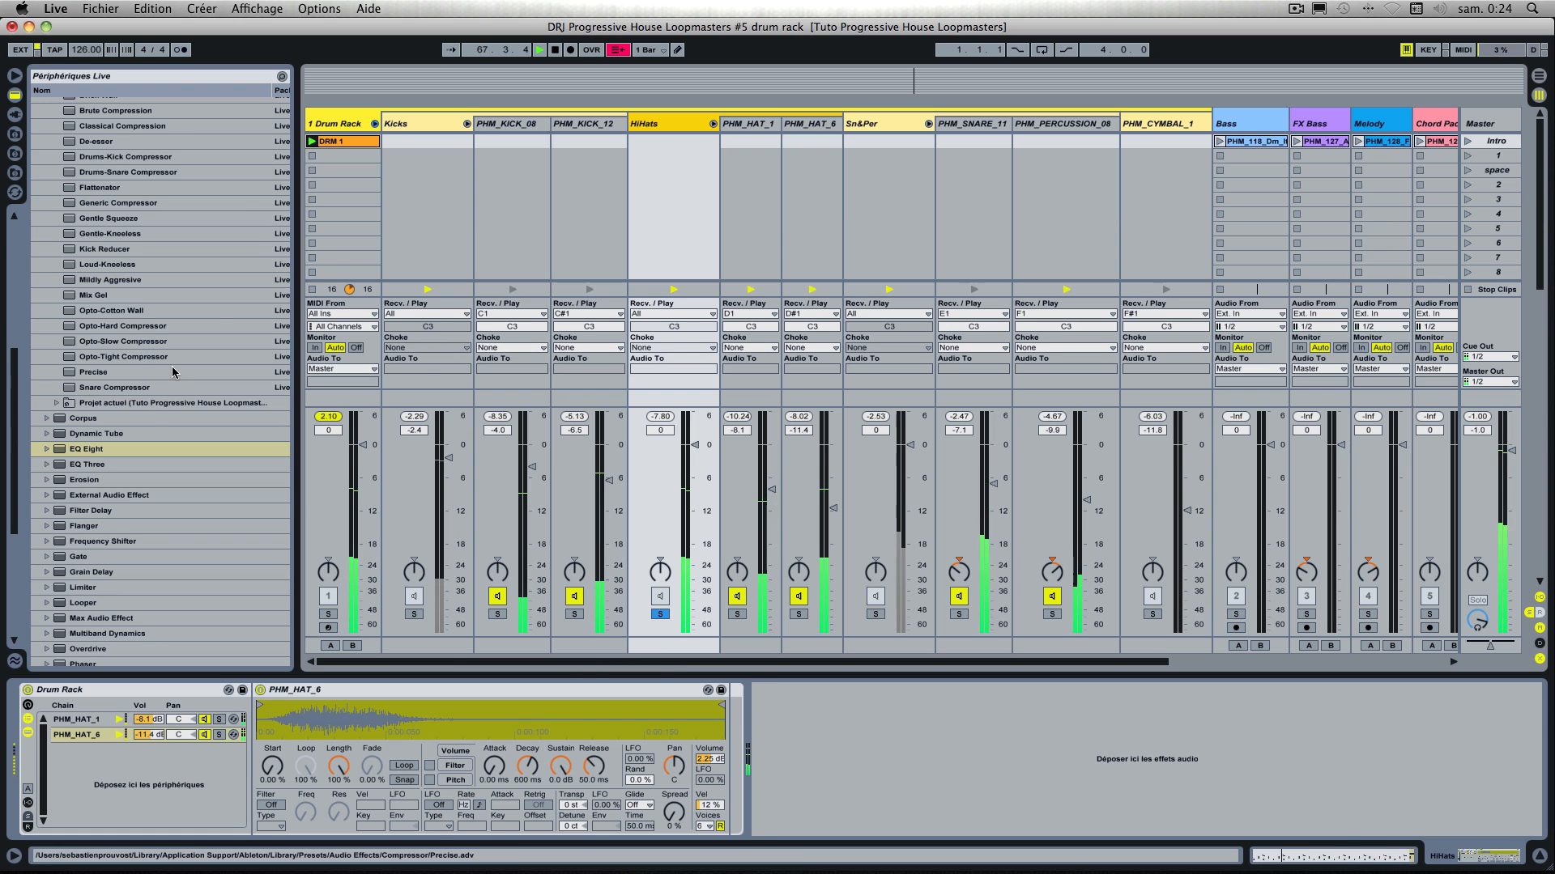
Step: Add a Ping Pong Delay to the HiHats group's device chain
{"action": "scroll", "coordinate": [172, 366], "scroll_direction": "down", "scroll_amount": 5}
{"action": "scroll", "coordinate": [172, 366], "scroll_direction": "down", "scroll_amount": 2}
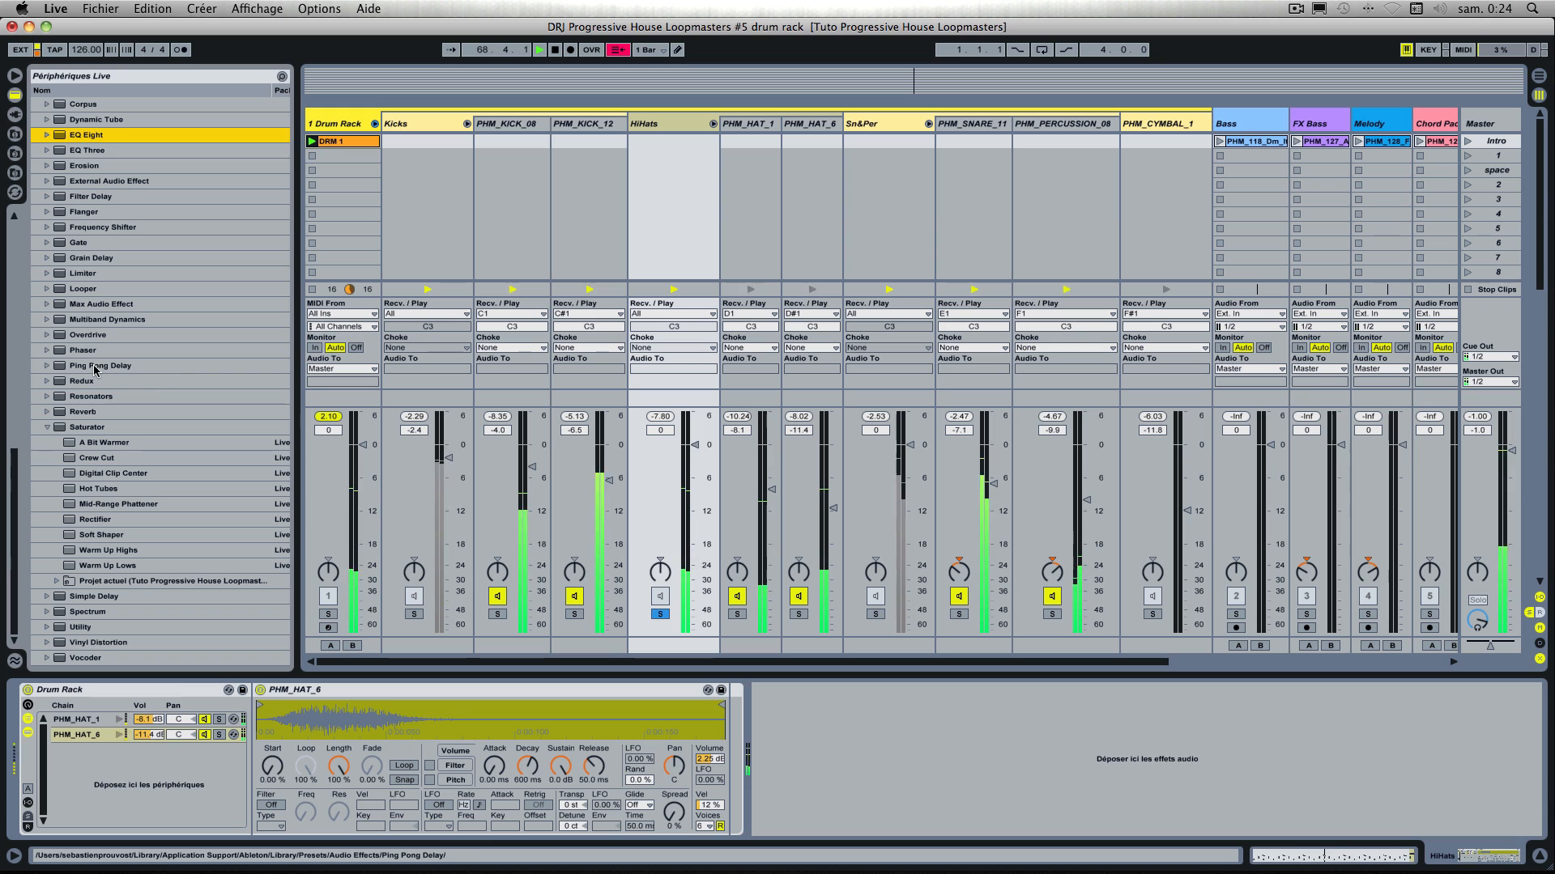
{"action": "left_click", "coordinate": [171, 366]}
{"action": "left_click_drag", "start_coordinate": [381, 453], "coordinate": [227, 387]}
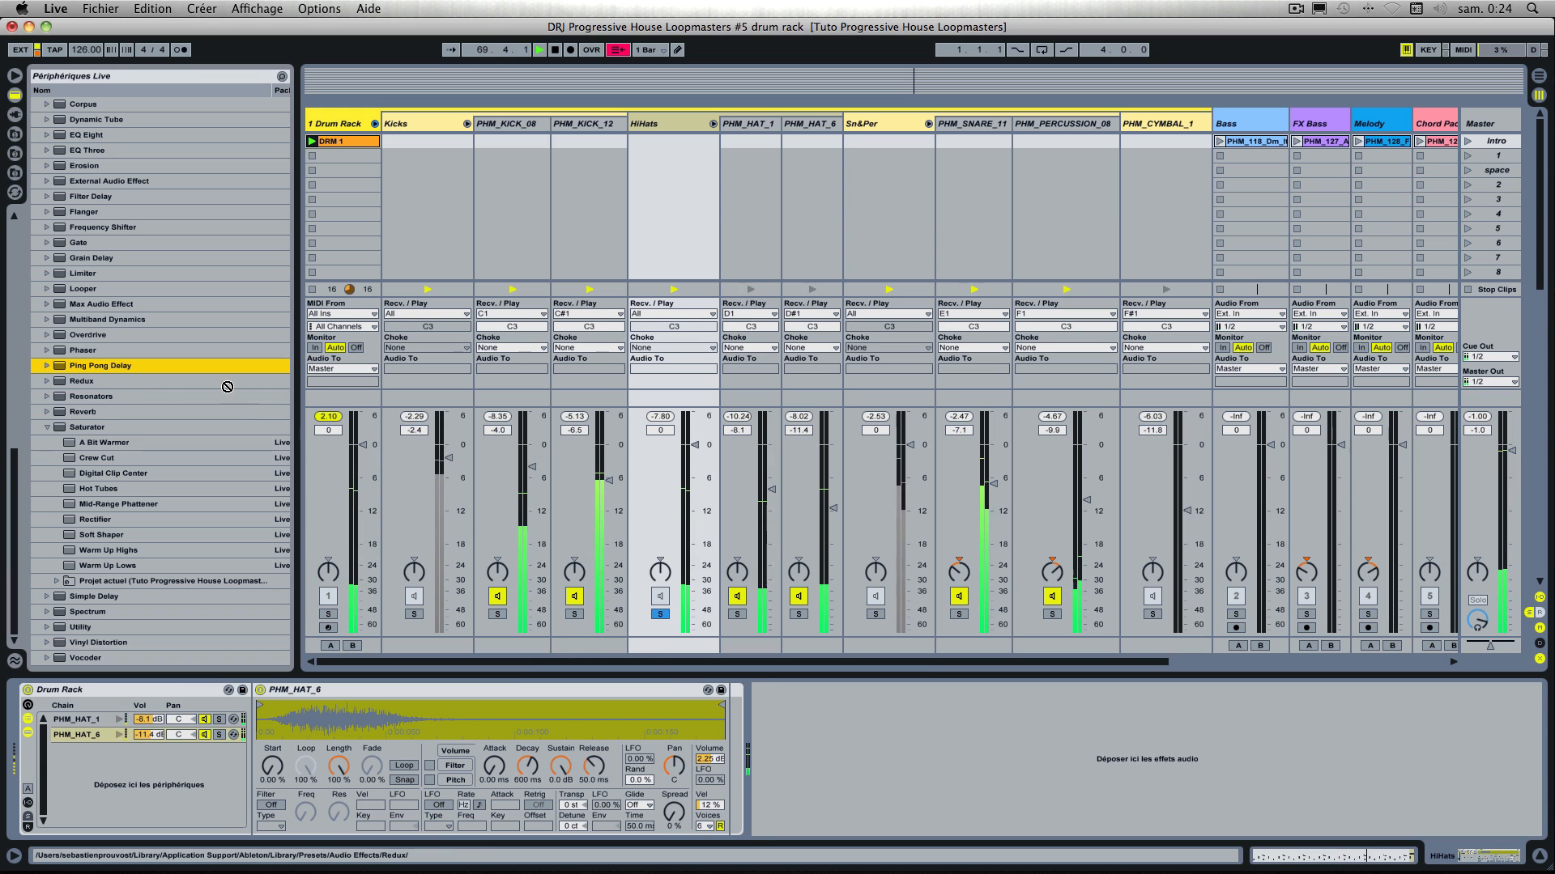
{"action": "left_click", "coordinate": [47, 366]}
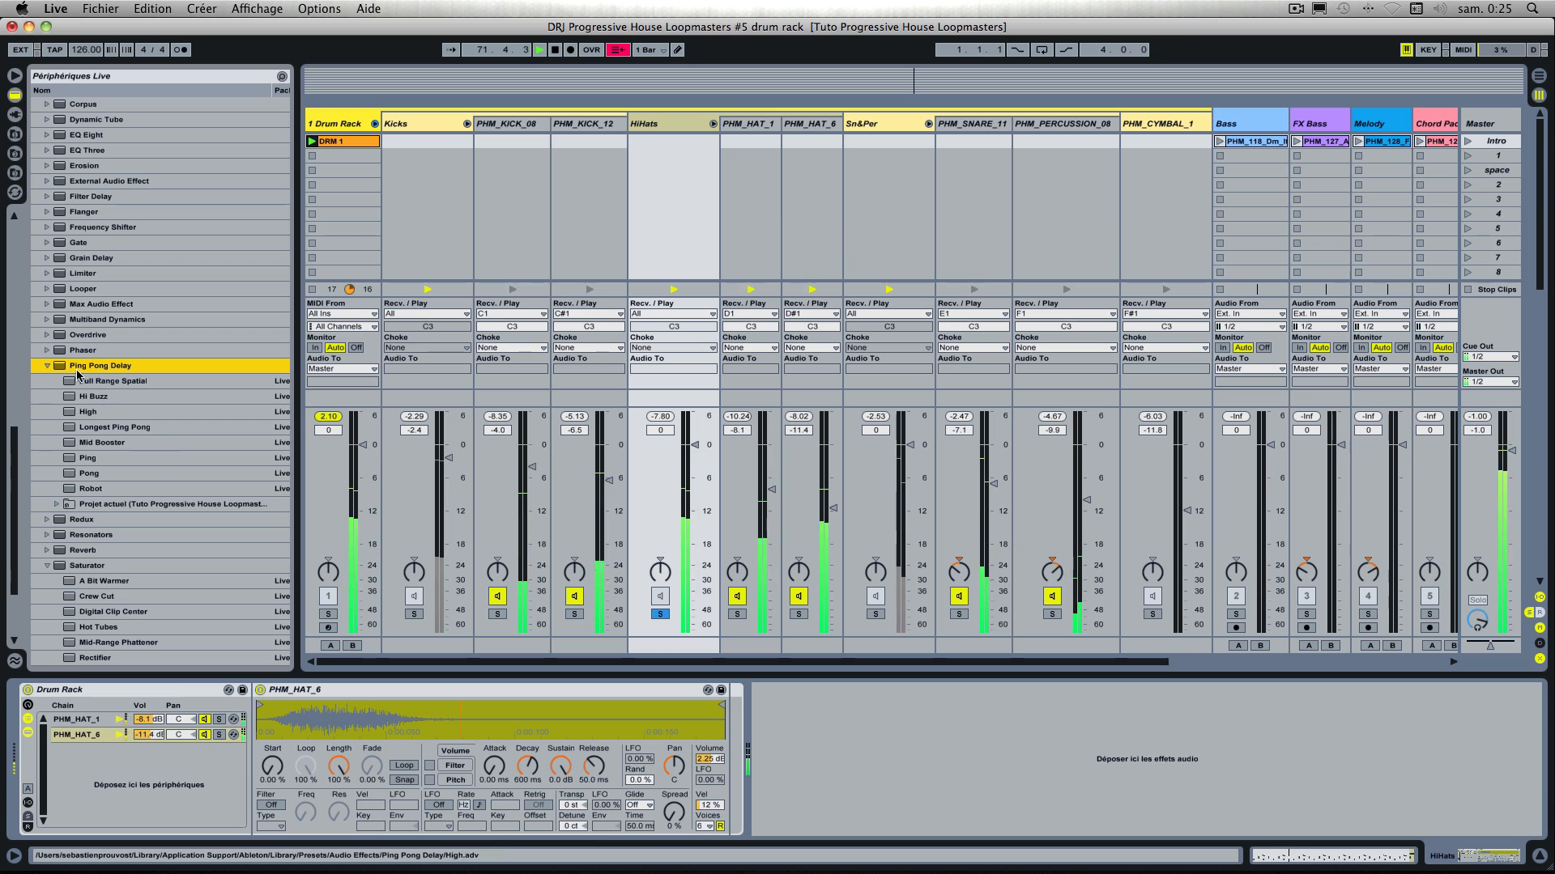
{"action": "double_click", "coordinate": [81, 366]}
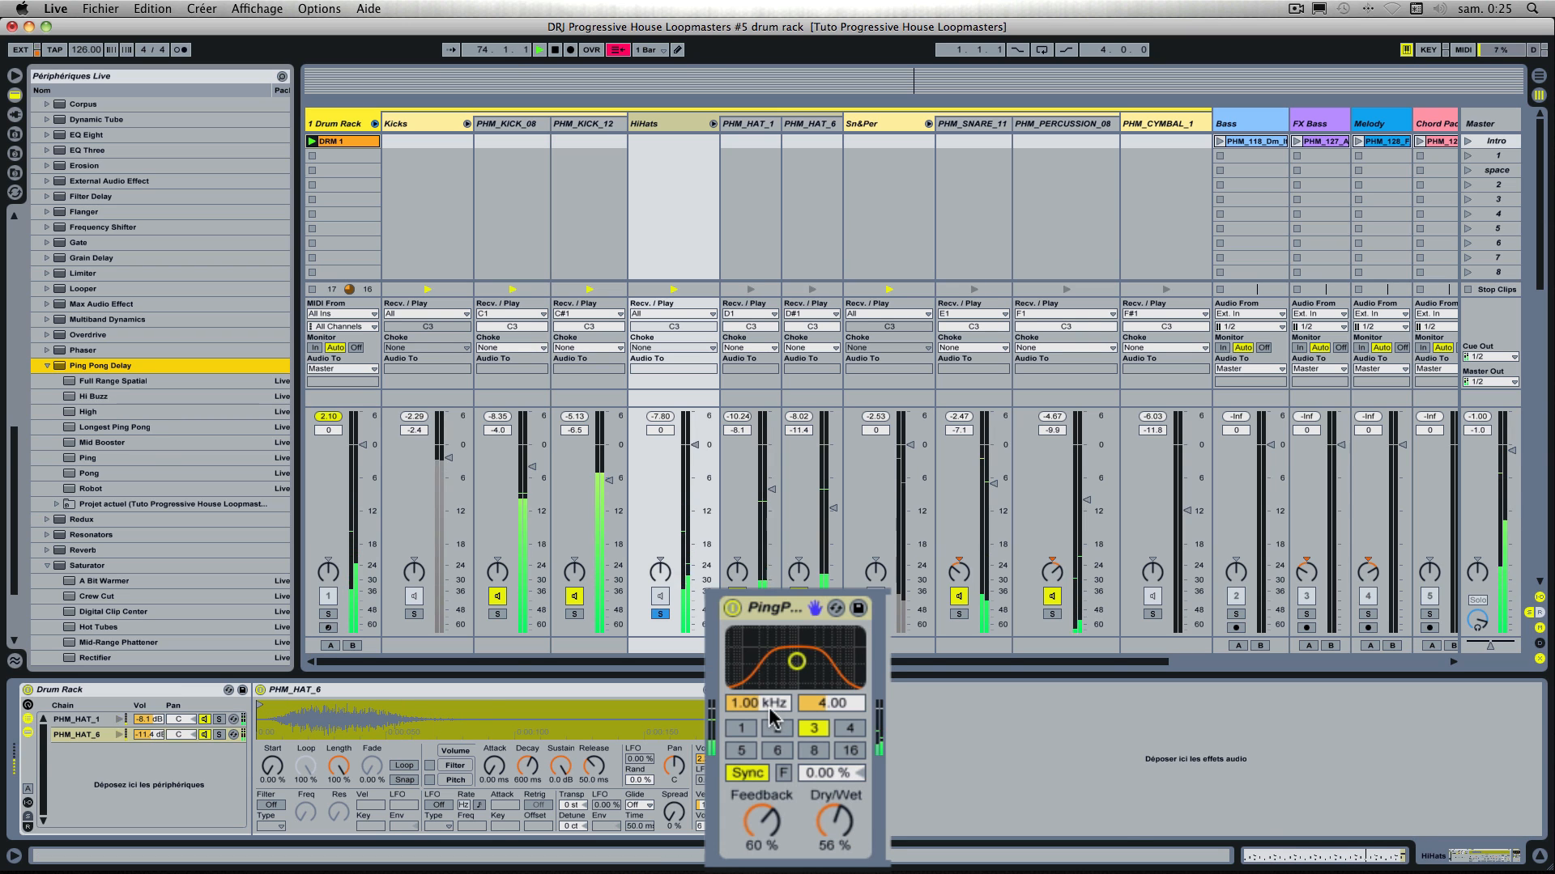
Step: Set the Ping Pong Delay's filter frequency to 887 Hz and its bandwidth to 9.00
{"action": "left_click_drag", "start_coordinate": [773, 695], "coordinate": [775, 703]}
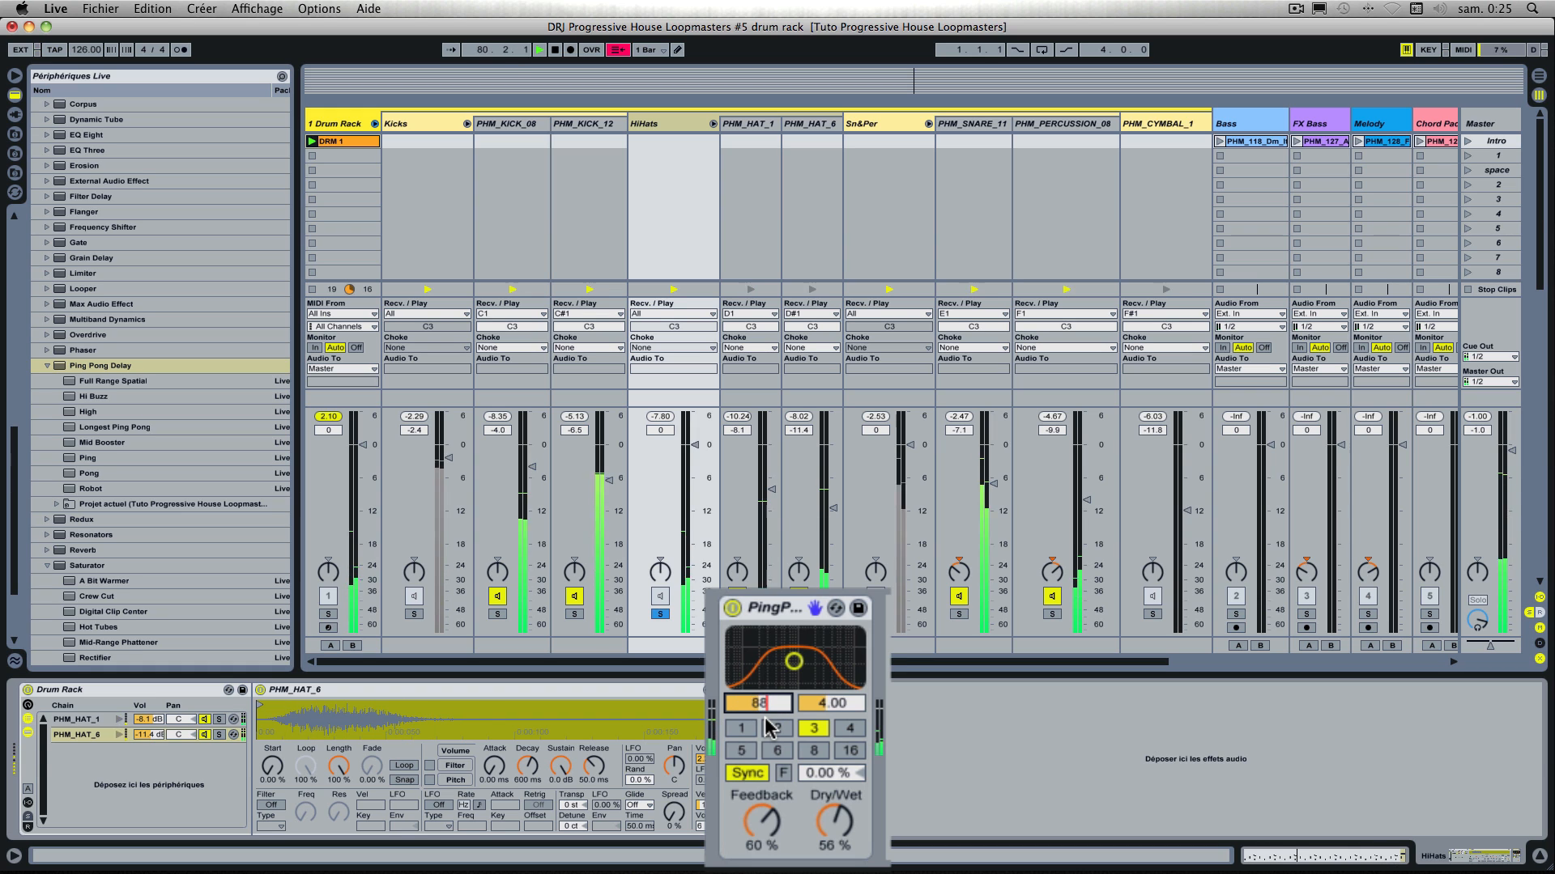
{"action": "key", "text": "Return"}
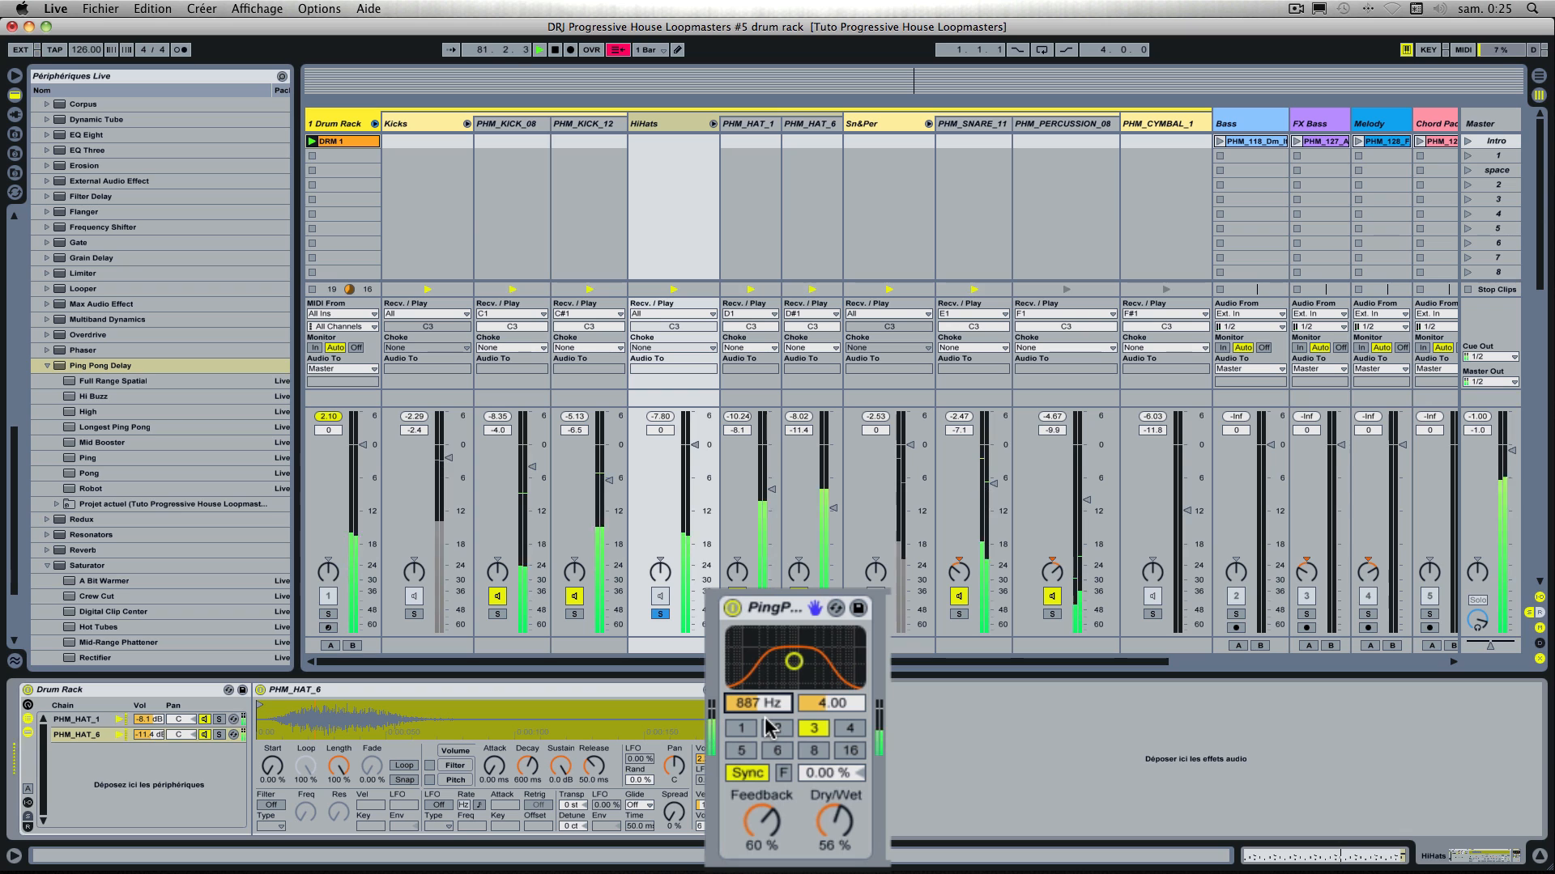
{"action": "left_click_drag", "start_coordinate": [831, 703], "coordinate": [832, 668]}
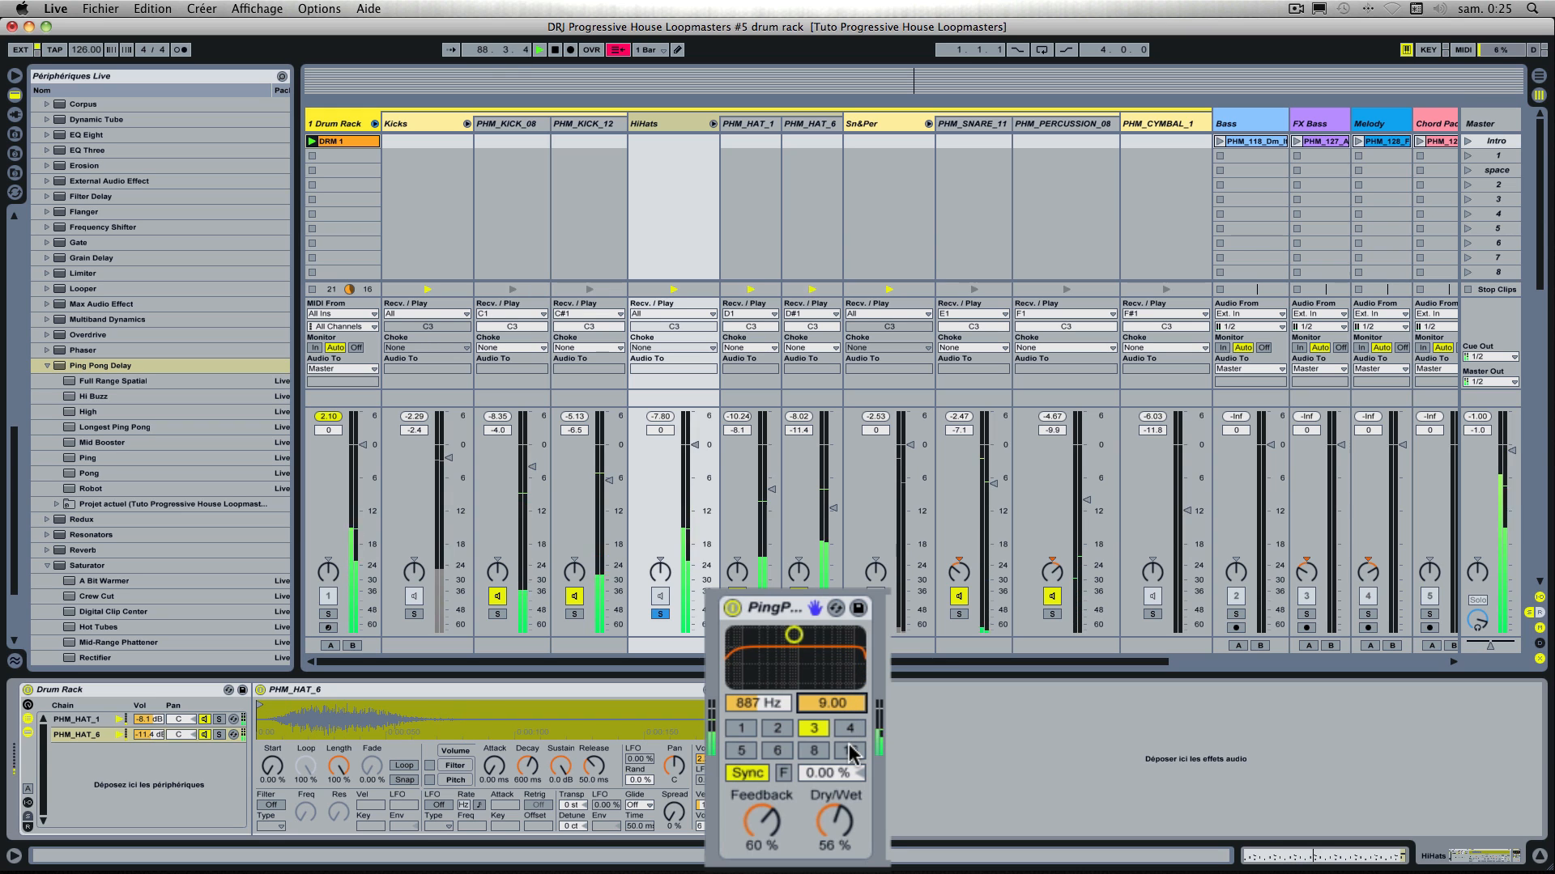
Step: Set the Ping Pong Delay's synced delay time to 2 and its feedback to 12 %
{"action": "left_click", "coordinate": [776, 729]}
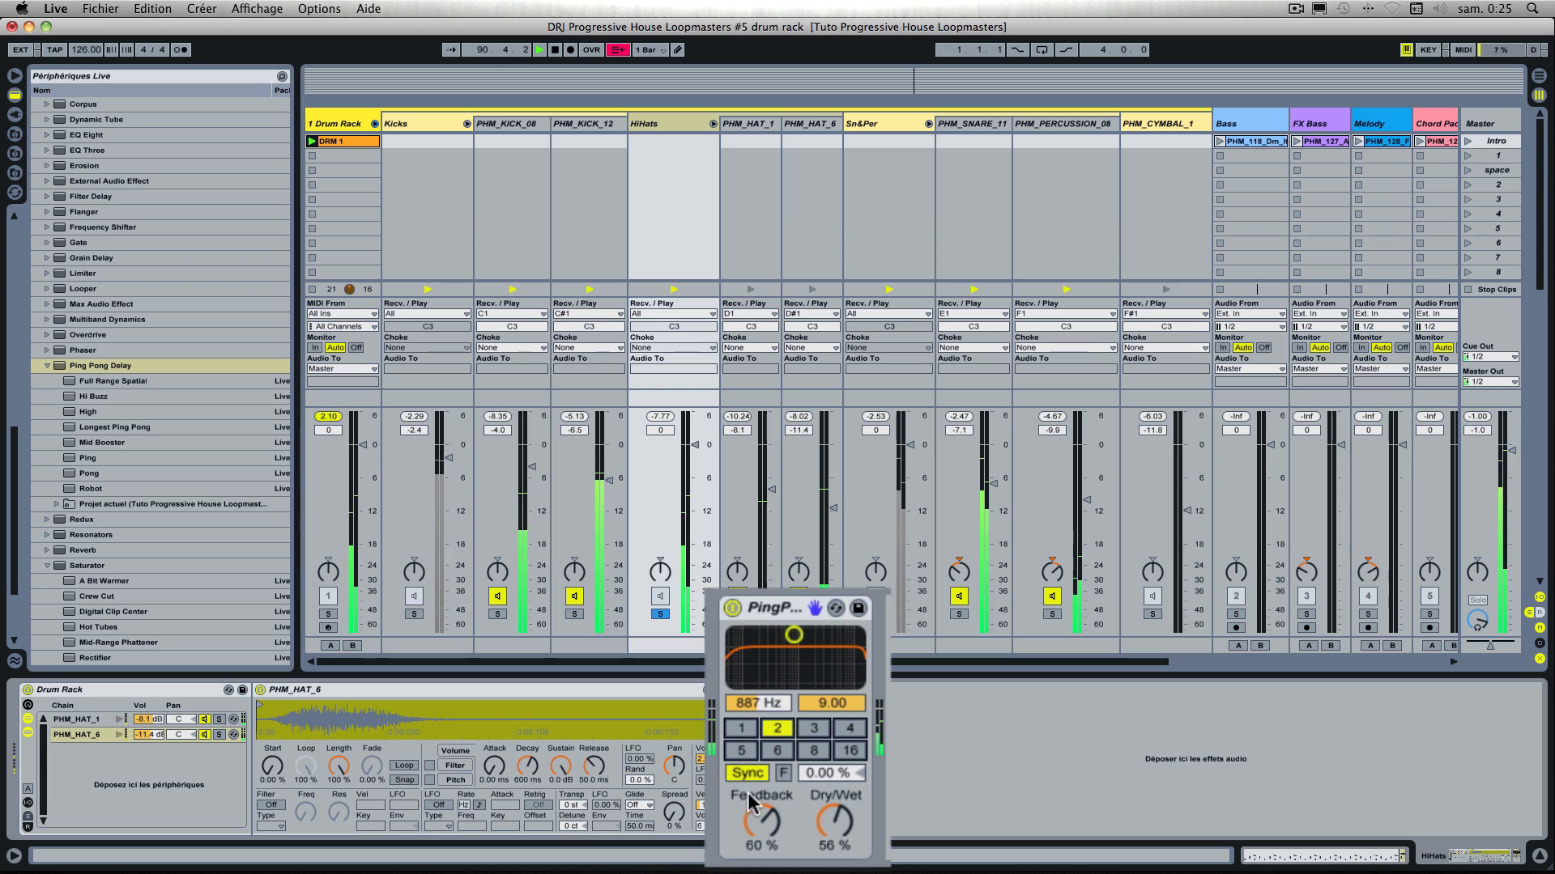
{"action": "left_click", "coordinate": [762, 825]}
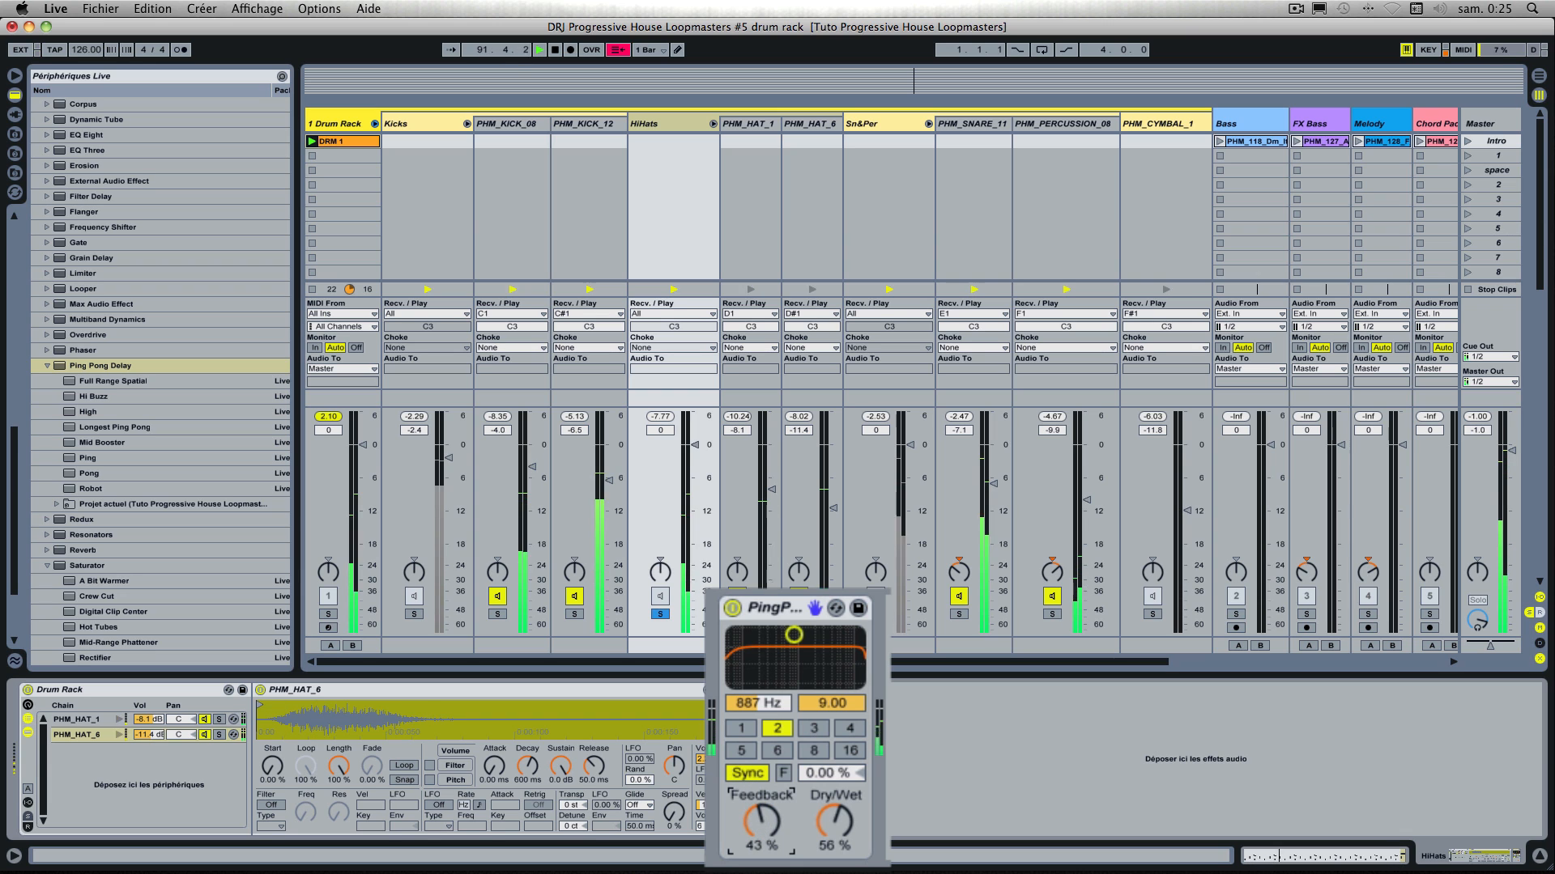
{"action": "left_click_drag", "start_coordinate": [761, 824], "coordinate": [761, 856]}
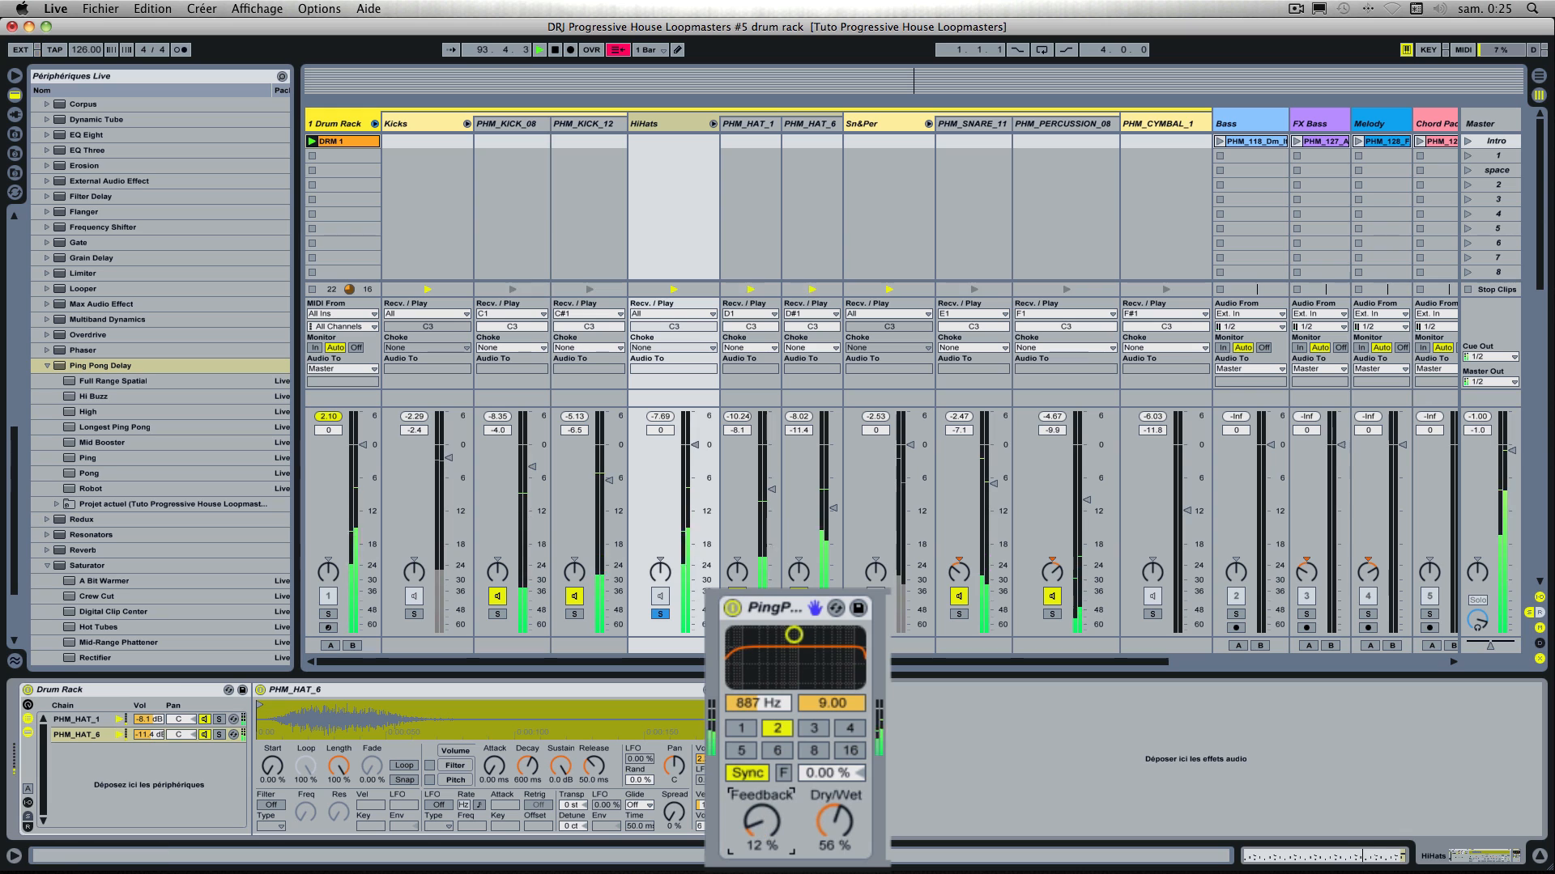
Step: Set the Ping Pong Delay's Dry/Wet to 21 %, comparing the hi-hats with the delay off and on
{"action": "left_click", "coordinate": [731, 608]}
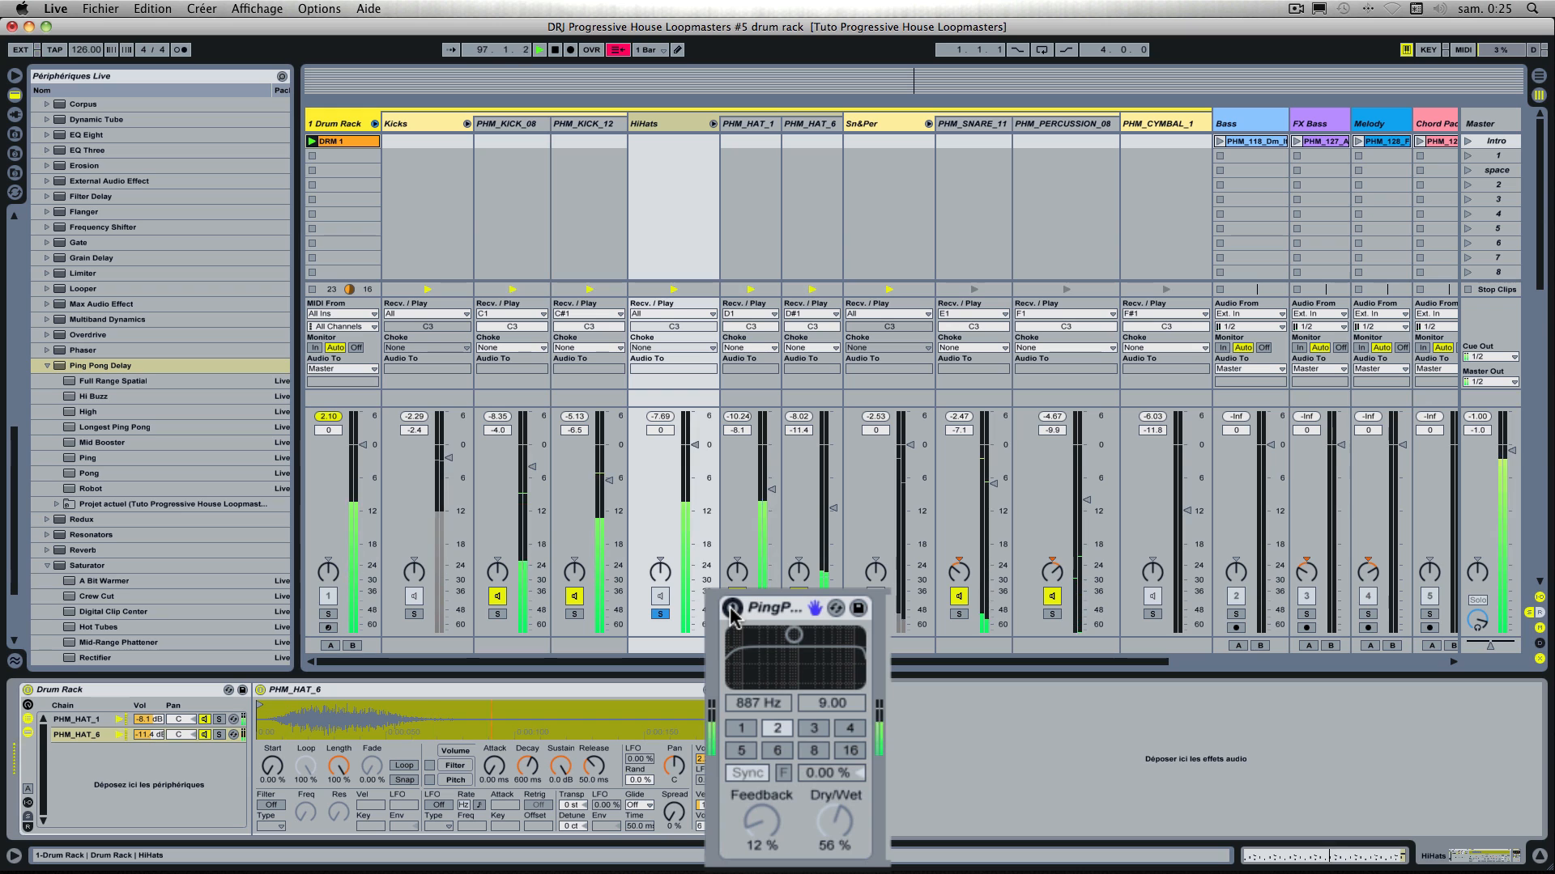
{"action": "left_click", "coordinate": [731, 608]}
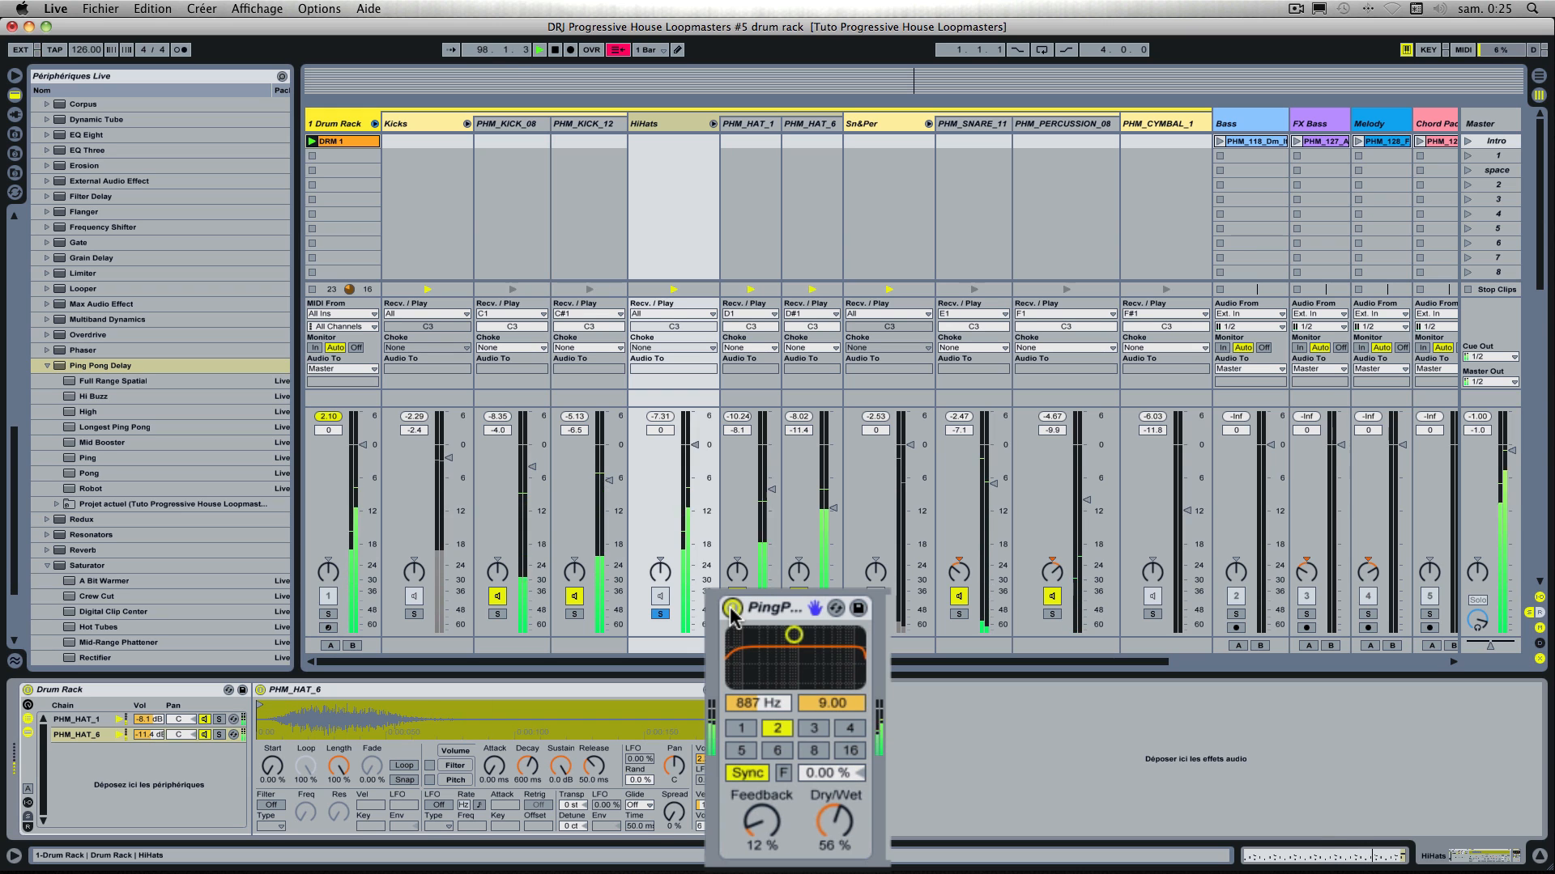
{"action": "left_click_drag", "start_coordinate": [832, 819], "coordinate": [833, 860]}
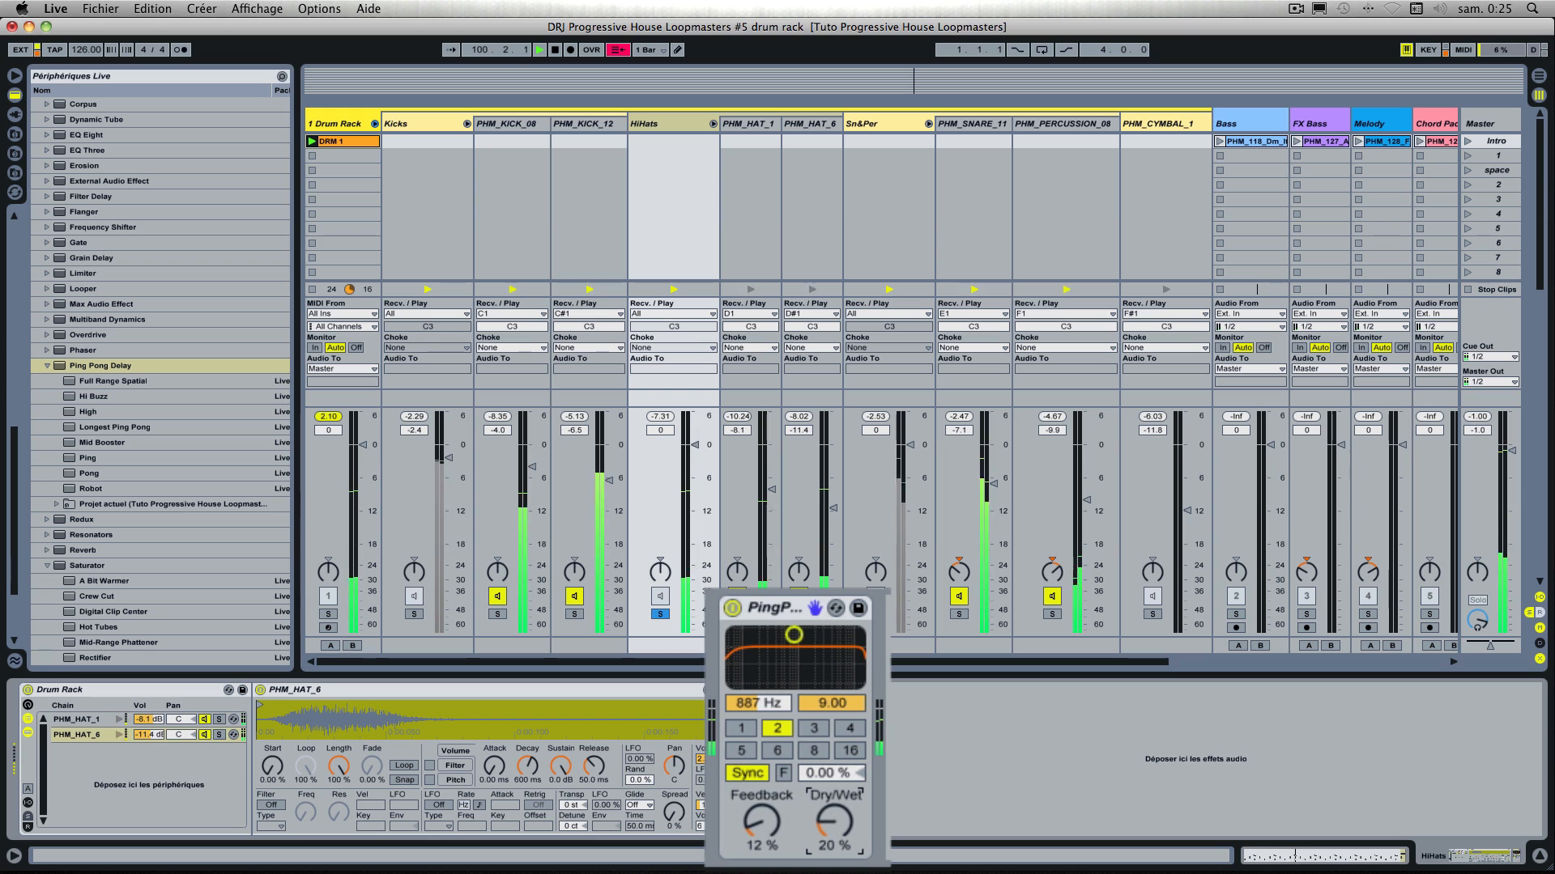
{"action": "left_click", "coordinate": [732, 608]}
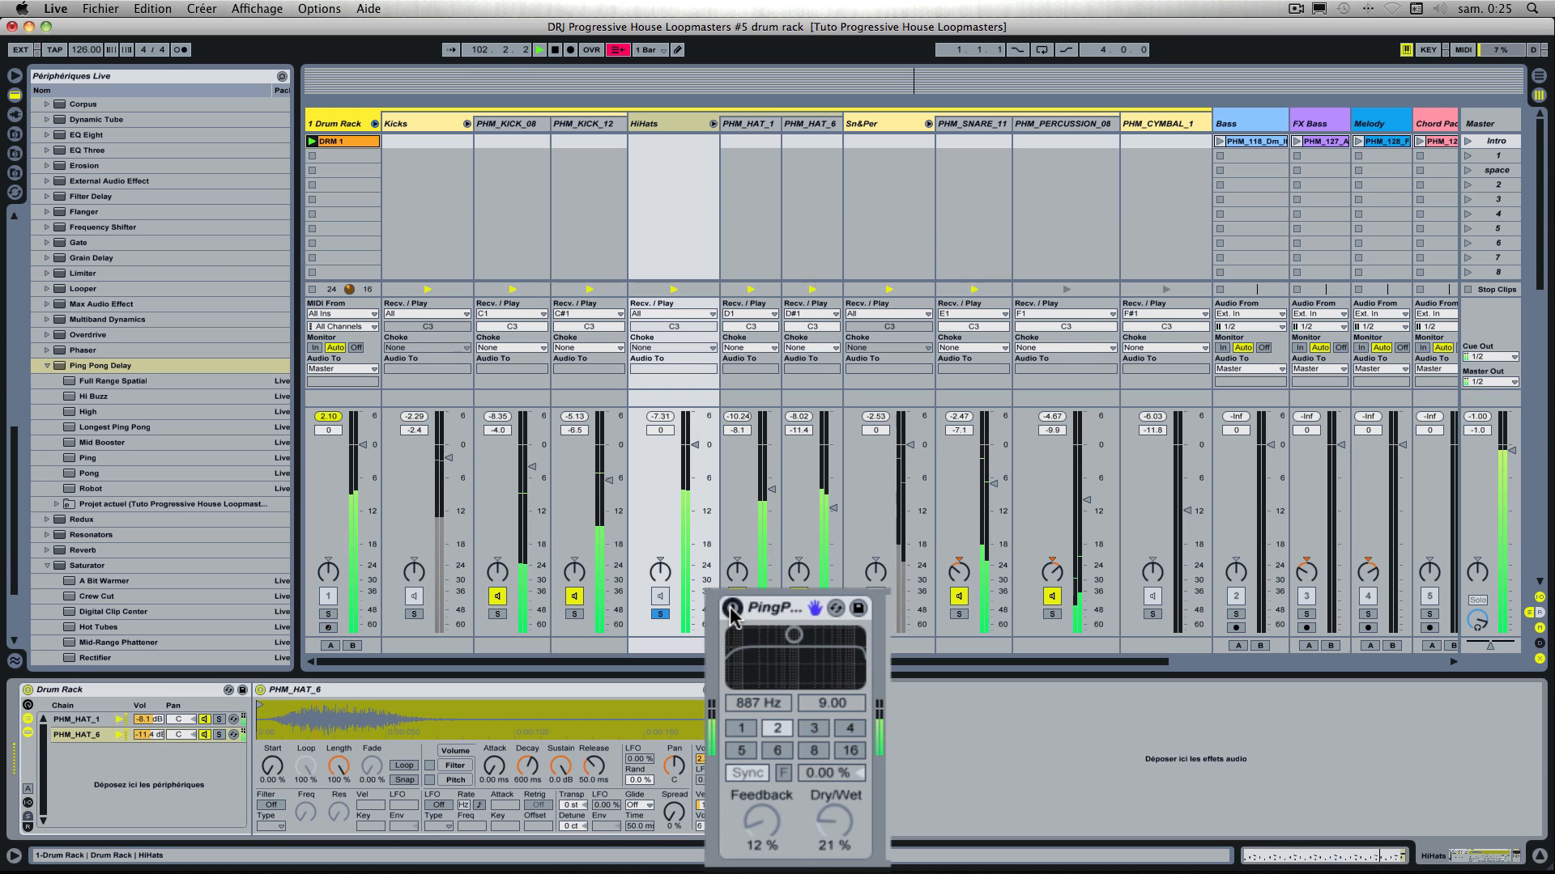
{"action": "left_click", "coordinate": [732, 609]}
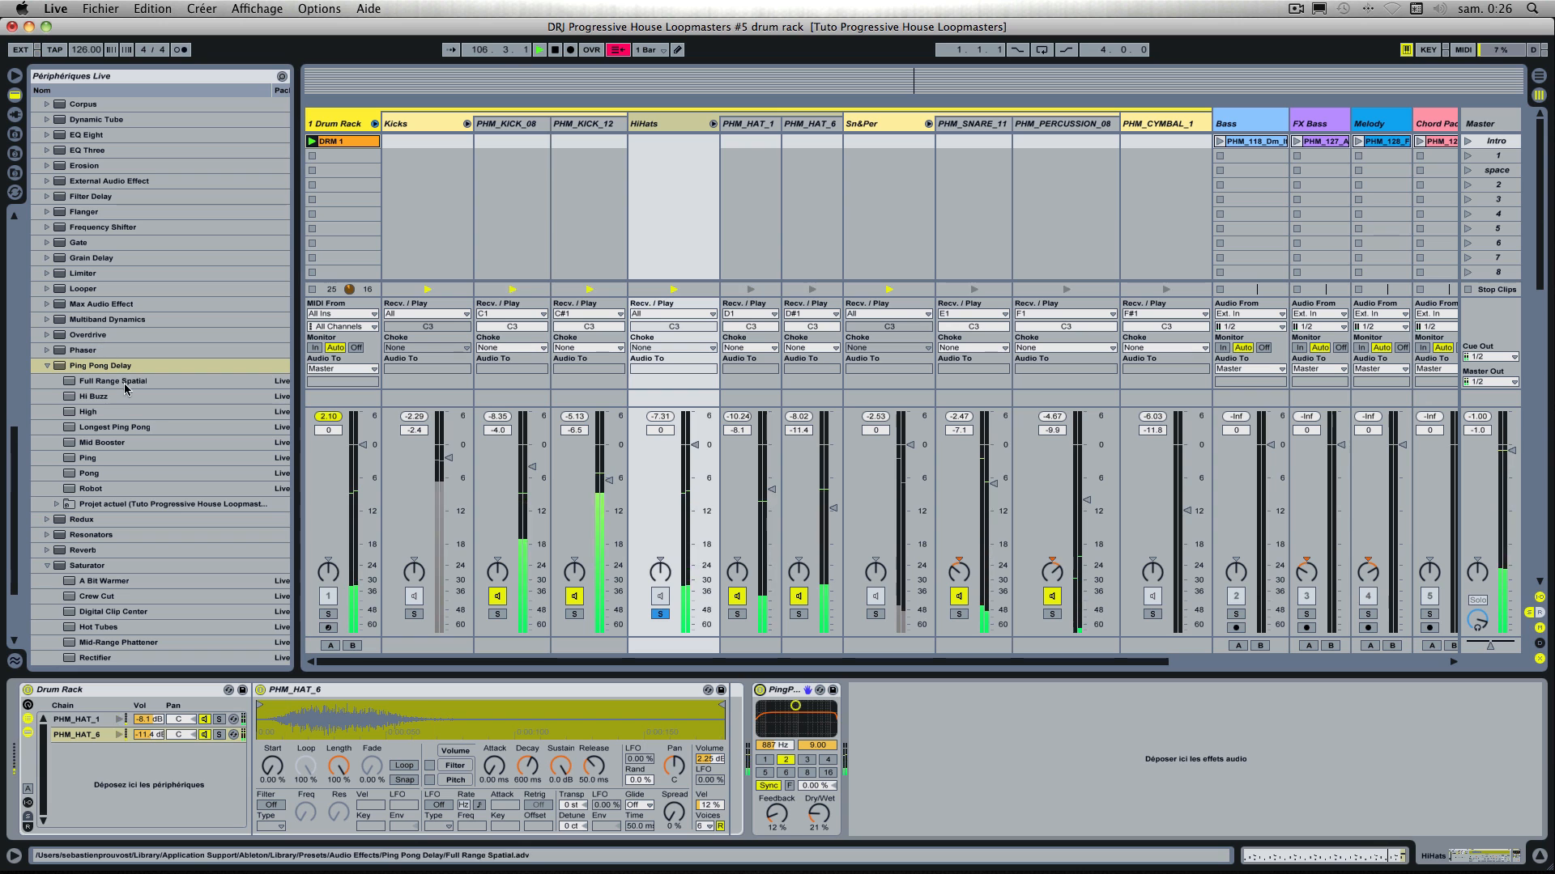
Step: Collapse the Compressor and Ping Pong Delay preset folders, and add an EQ Eight after the delay on the HiHats group
{"action": "scroll", "coordinate": [147, 461], "scroll_direction": "up", "scroll_amount": 3}
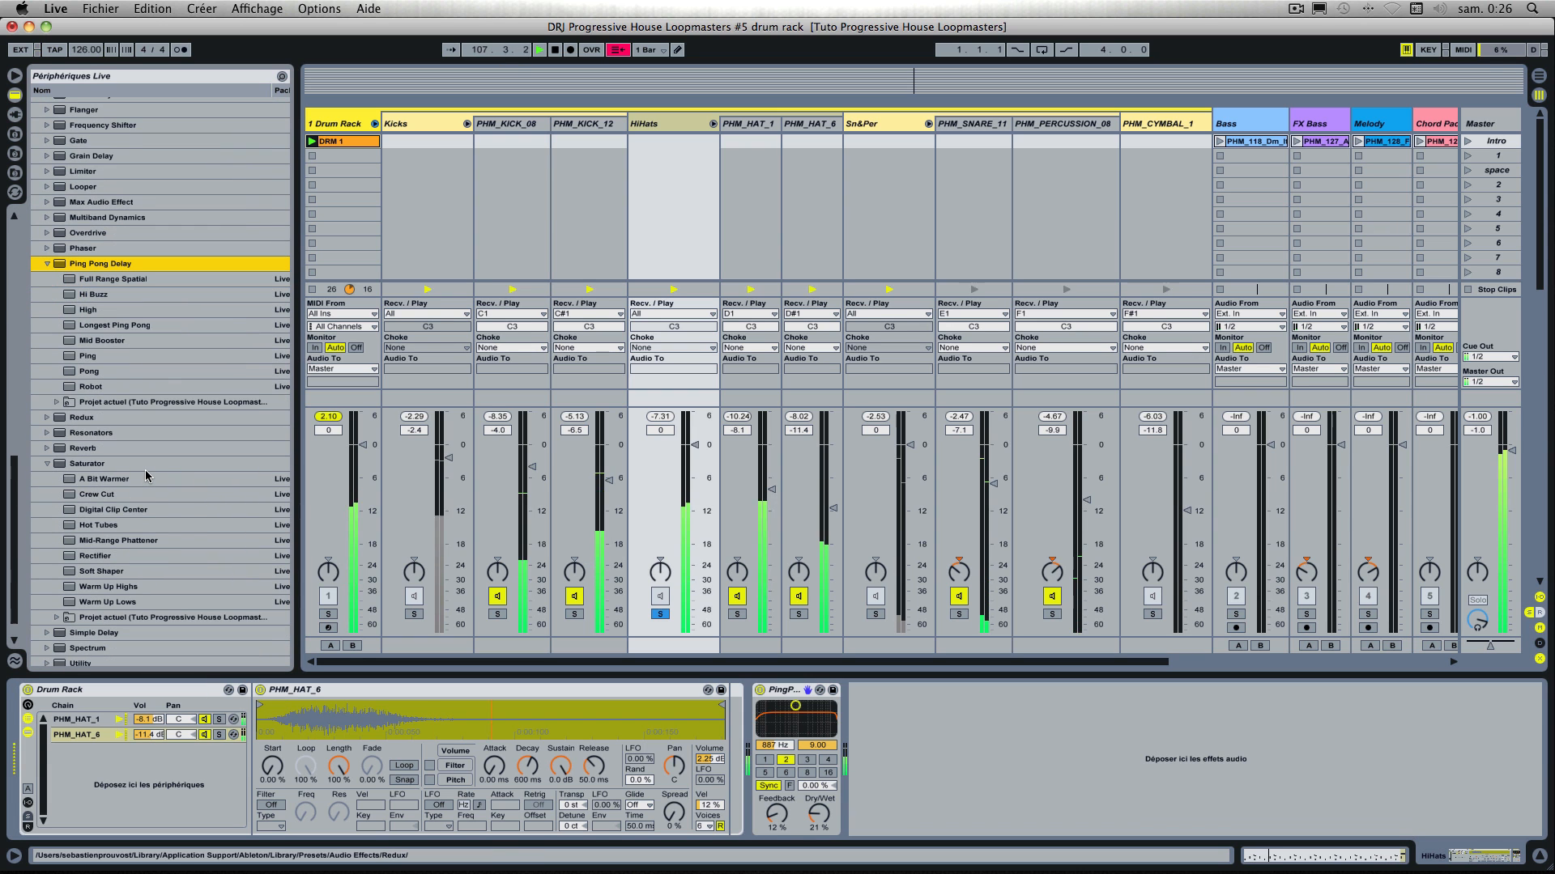
{"action": "scroll", "coordinate": [146, 474], "scroll_direction": "up", "scroll_amount": 10}
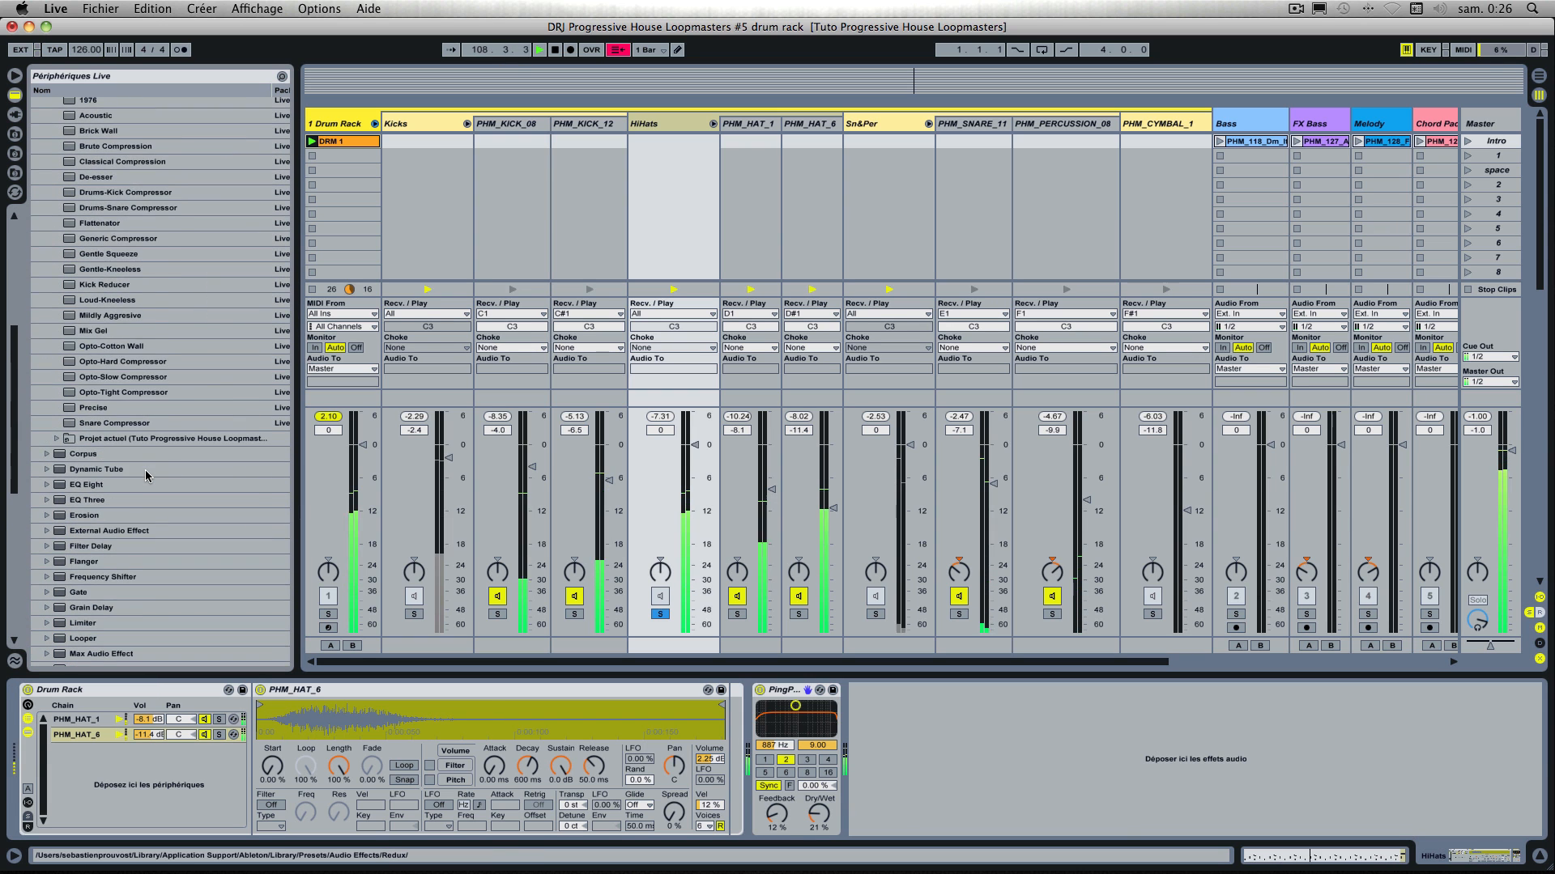
{"action": "left_click", "coordinate": [47, 216]}
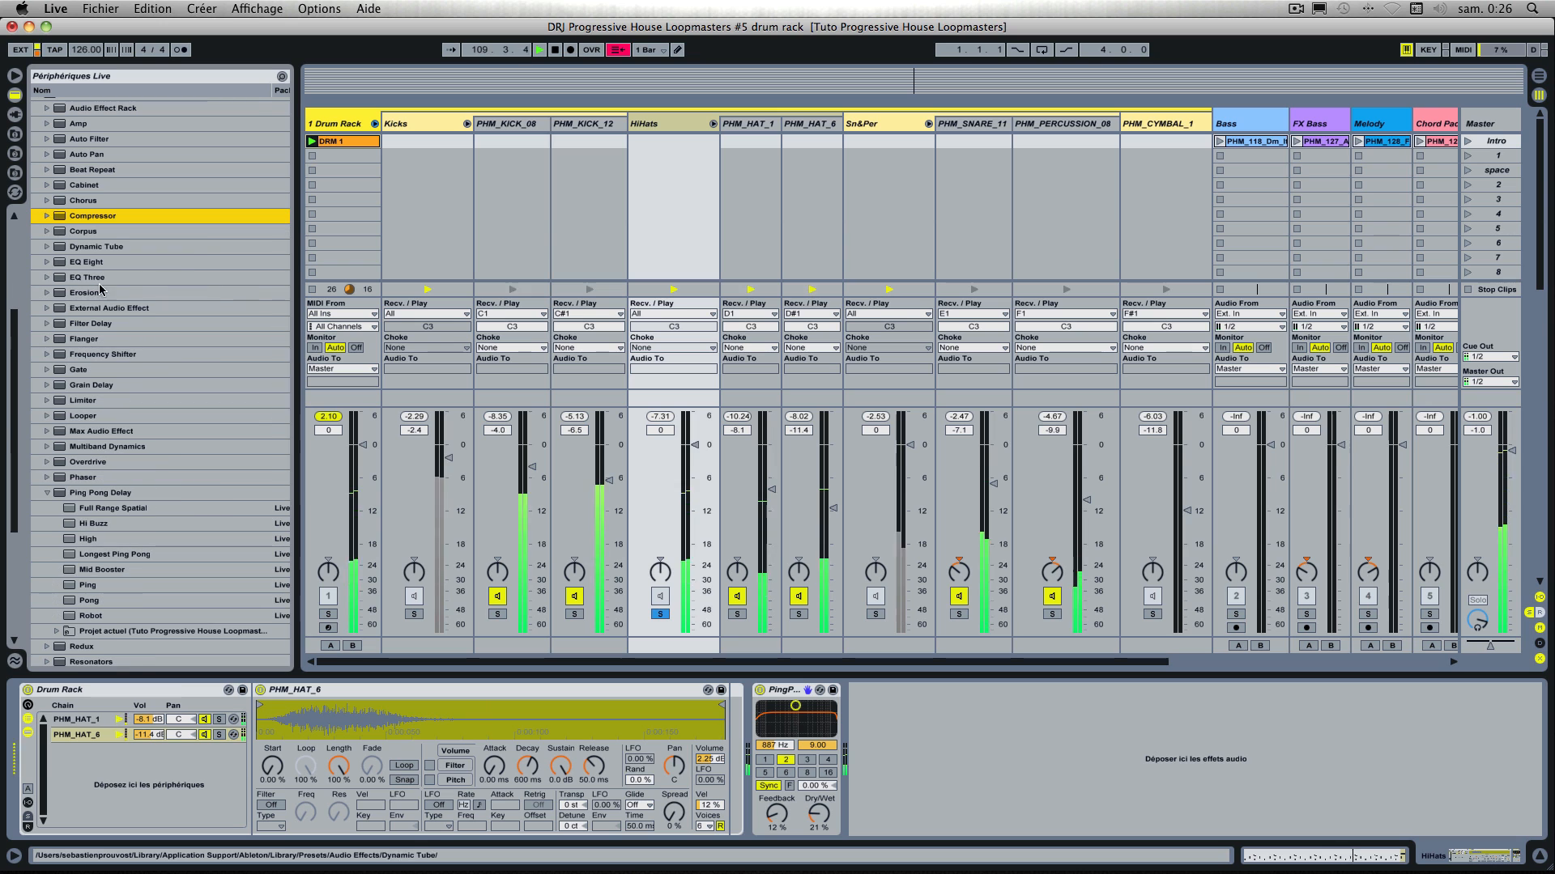
{"action": "scroll", "coordinate": [121, 381], "scroll_direction": "down", "scroll_amount": 1}
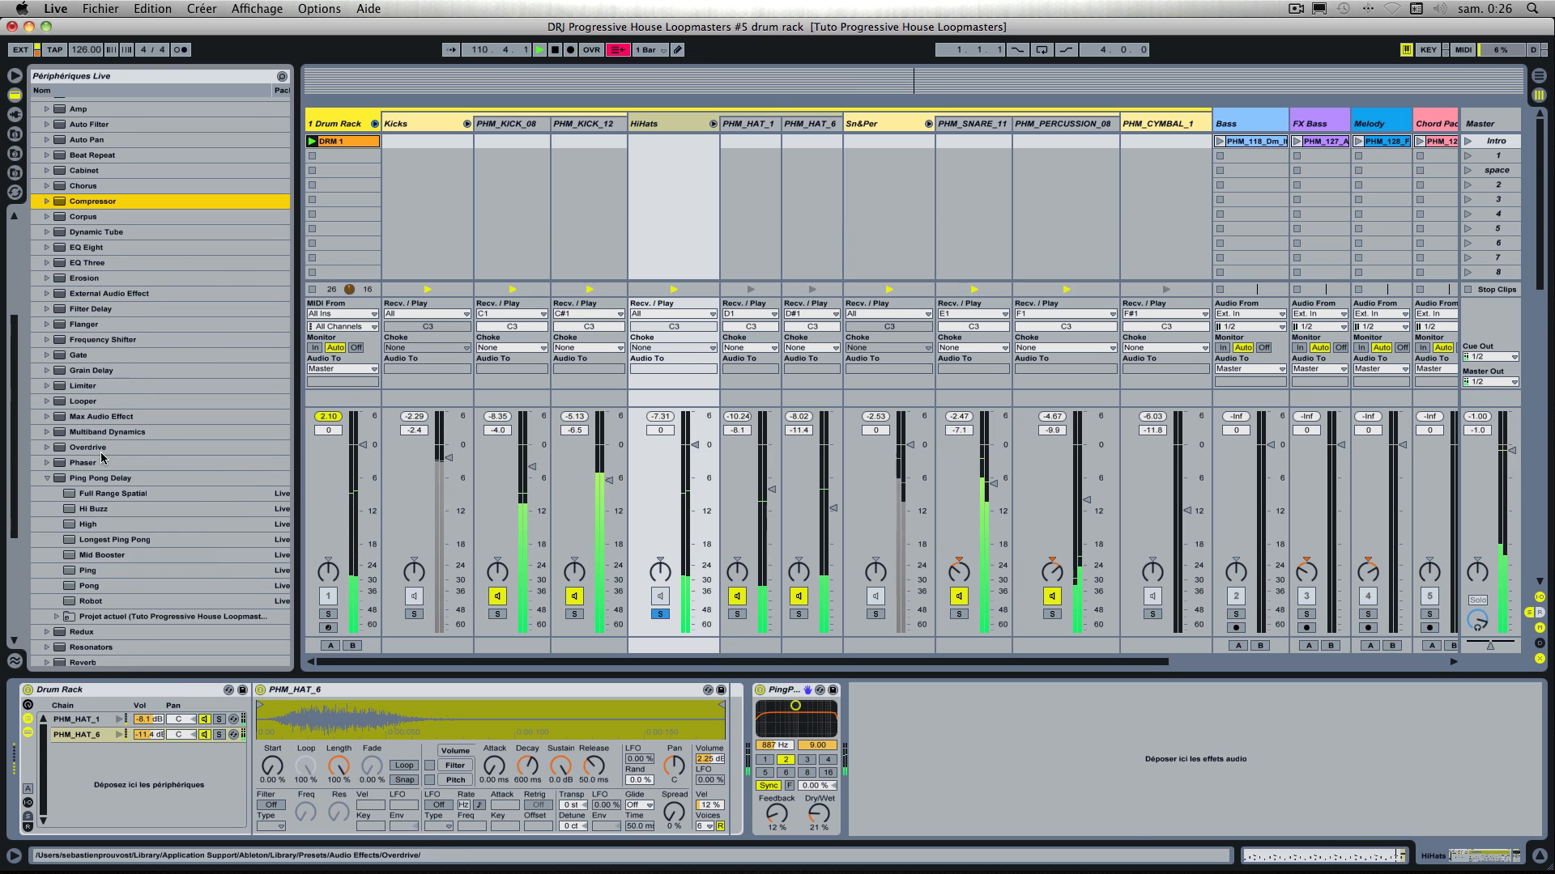
{"action": "left_click", "coordinate": [47, 480]}
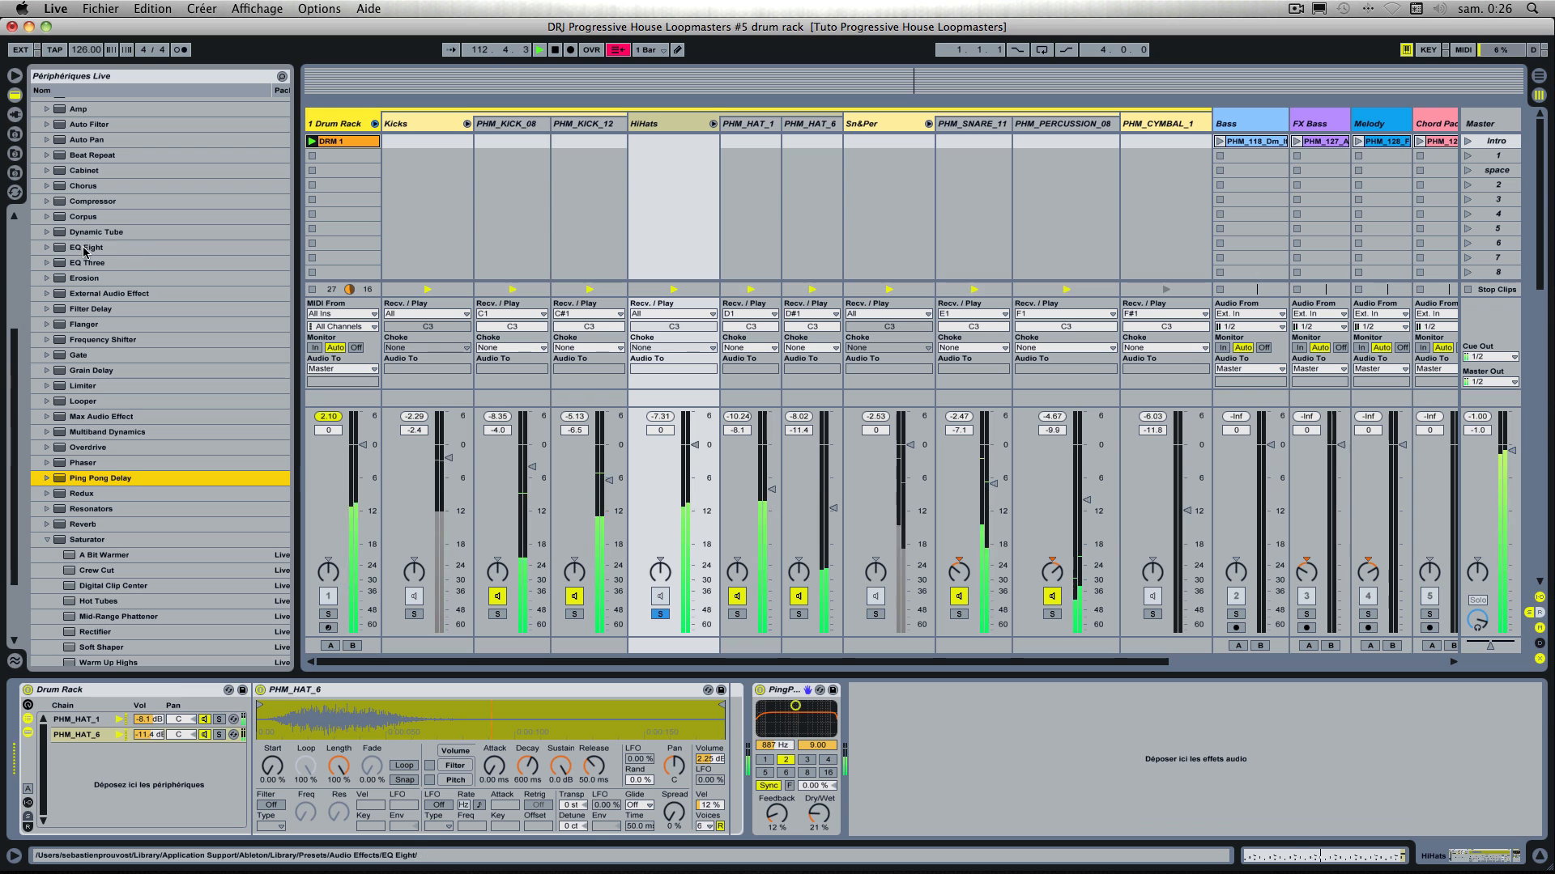
{"action": "left_click", "coordinate": [126, 248]}
{"action": "left_click_drag", "start_coordinate": [541, 484], "coordinate": [791, 710]}
{"action": "left_click_drag", "start_coordinate": [891, 719], "coordinate": [897, 716]}
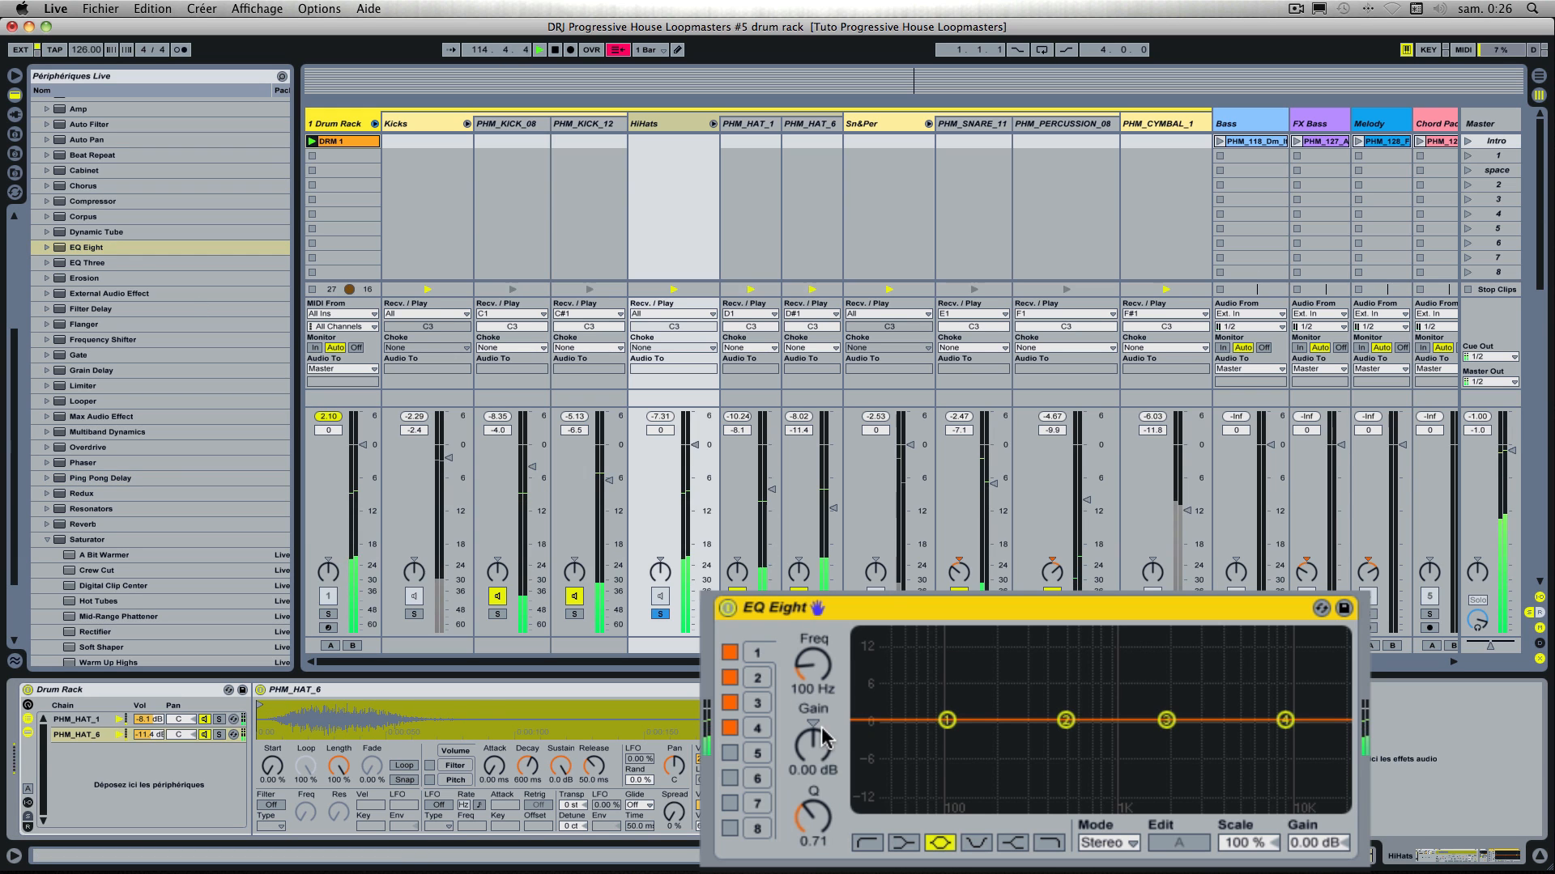
Step: Make EQ Eight band 1 a low-cut filter at 200 Hz
{"action": "left_click", "coordinate": [866, 843]}
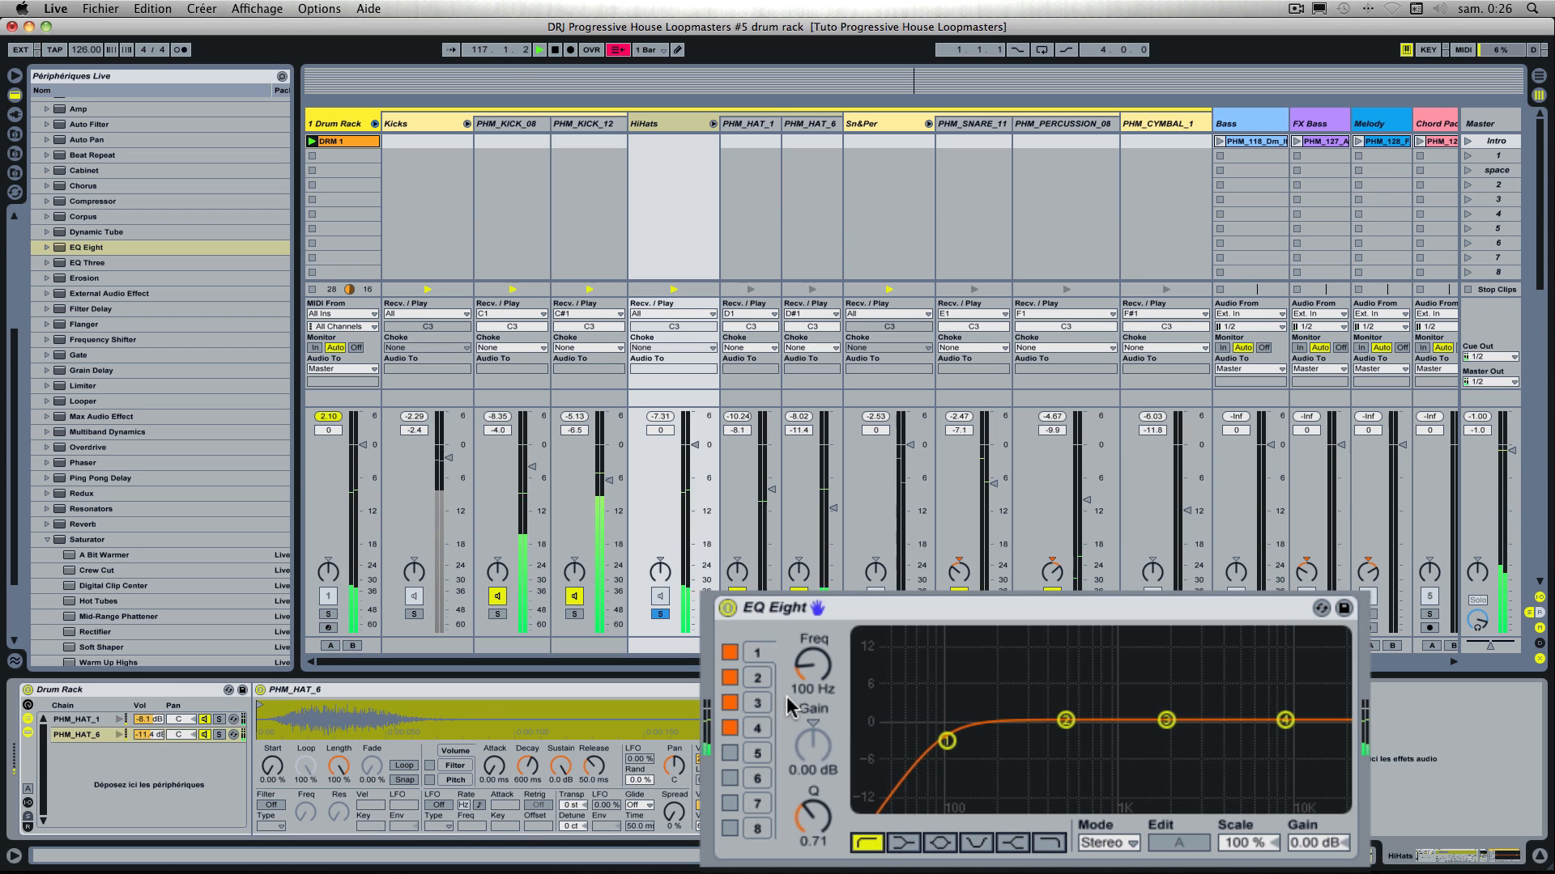
{"action": "left_click_drag", "start_coordinate": [811, 666], "coordinate": [810, 636]}
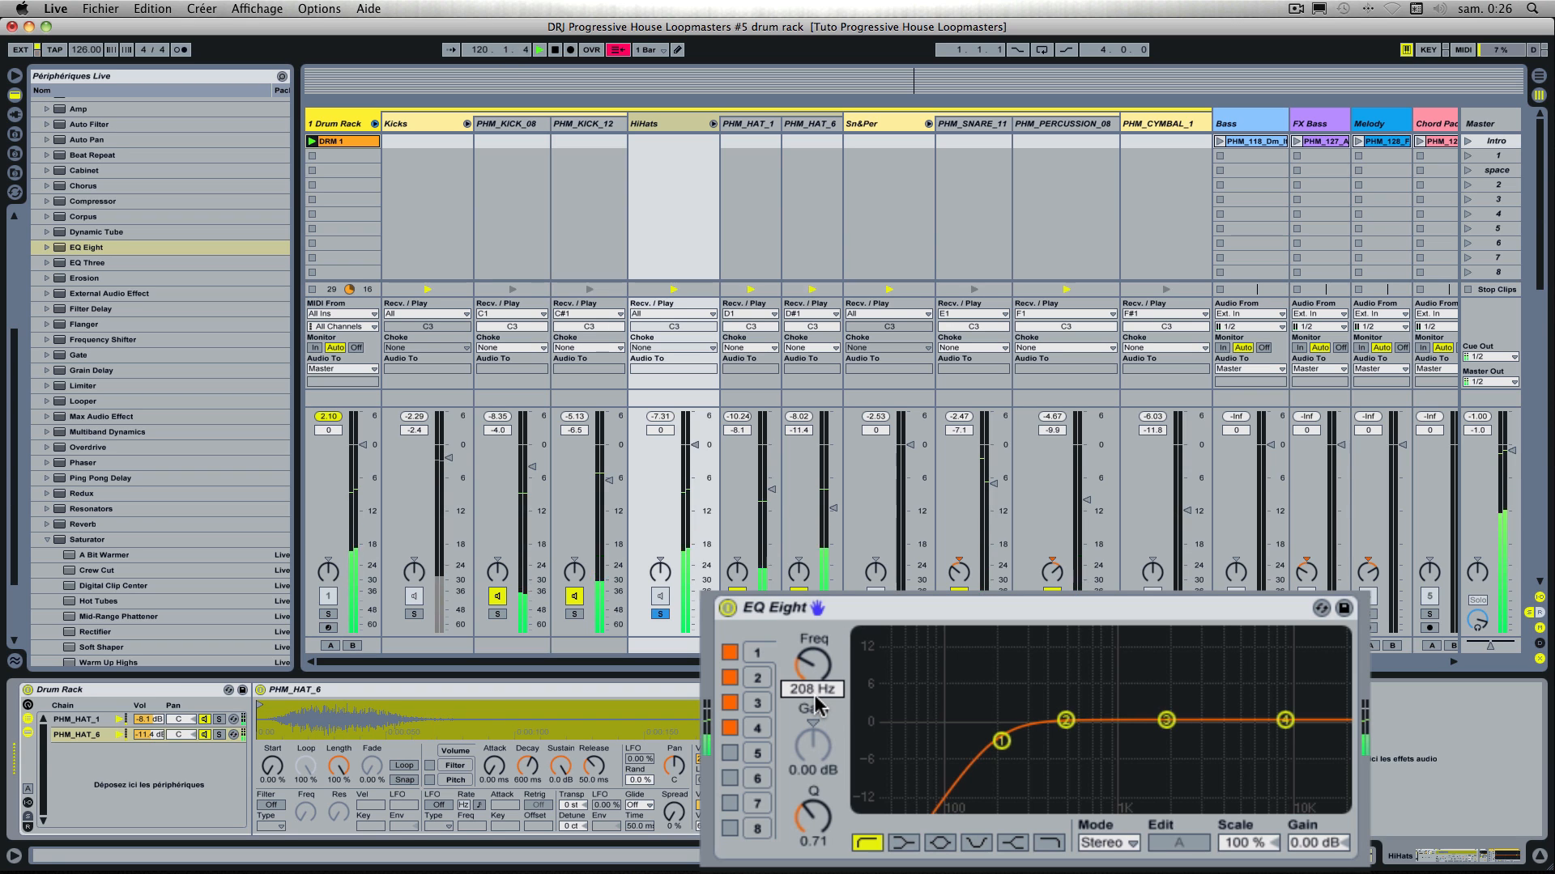
{"action": "type", "text": "200"}
{"action": "key", "text": "Return"}
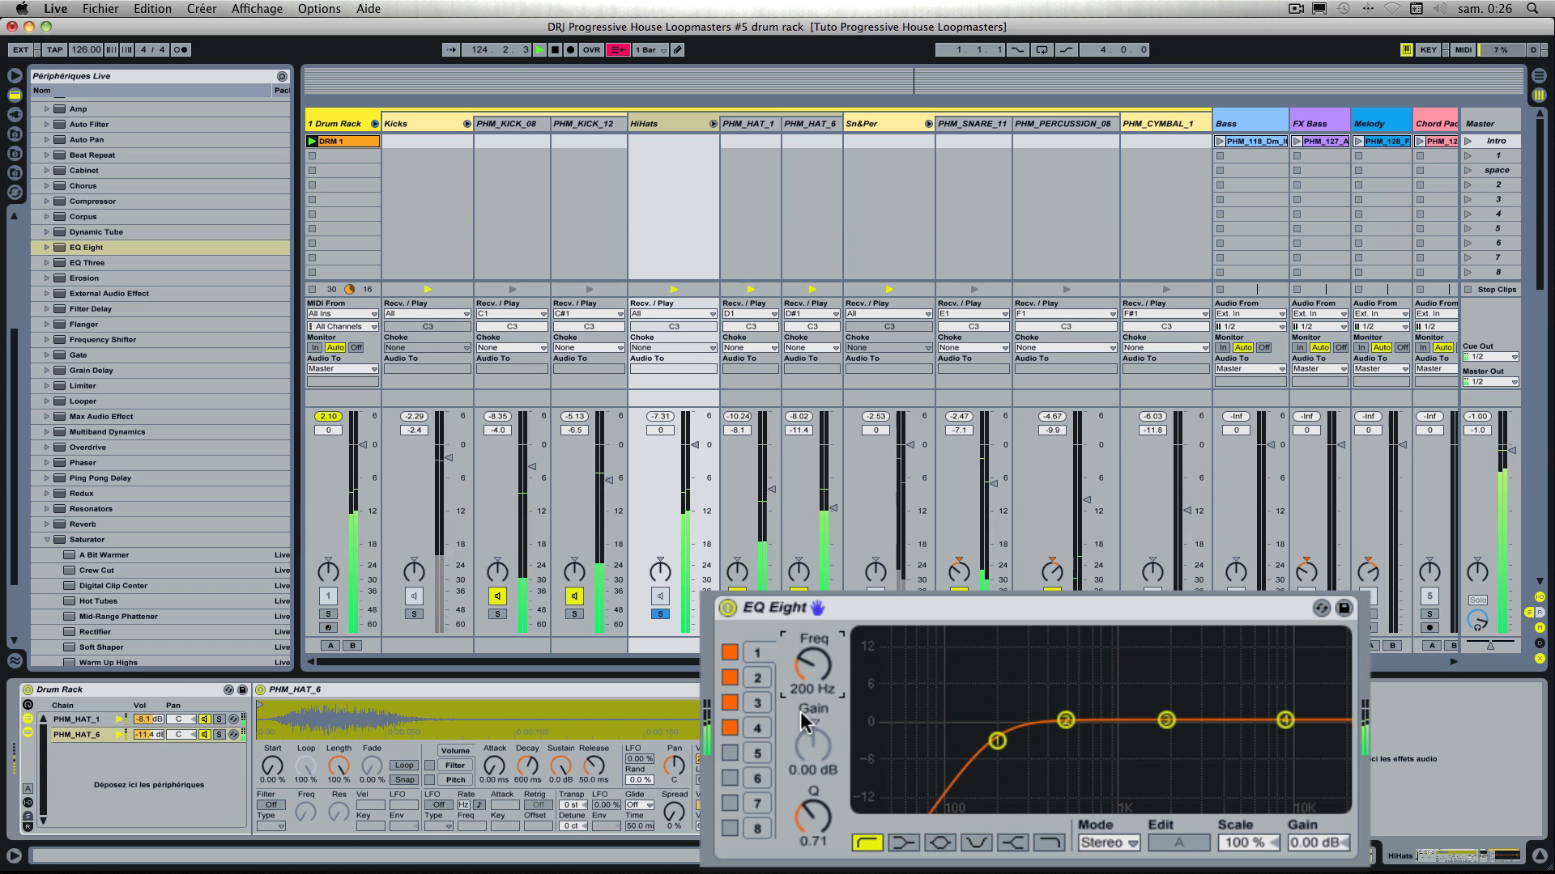
Step: Boost EQ Eight band 3 slightly at 2.00 kHz, and make band 4 a high shelf at 10.0 kHz with 4.29 dB gain
{"action": "left_click", "coordinate": [761, 705]}
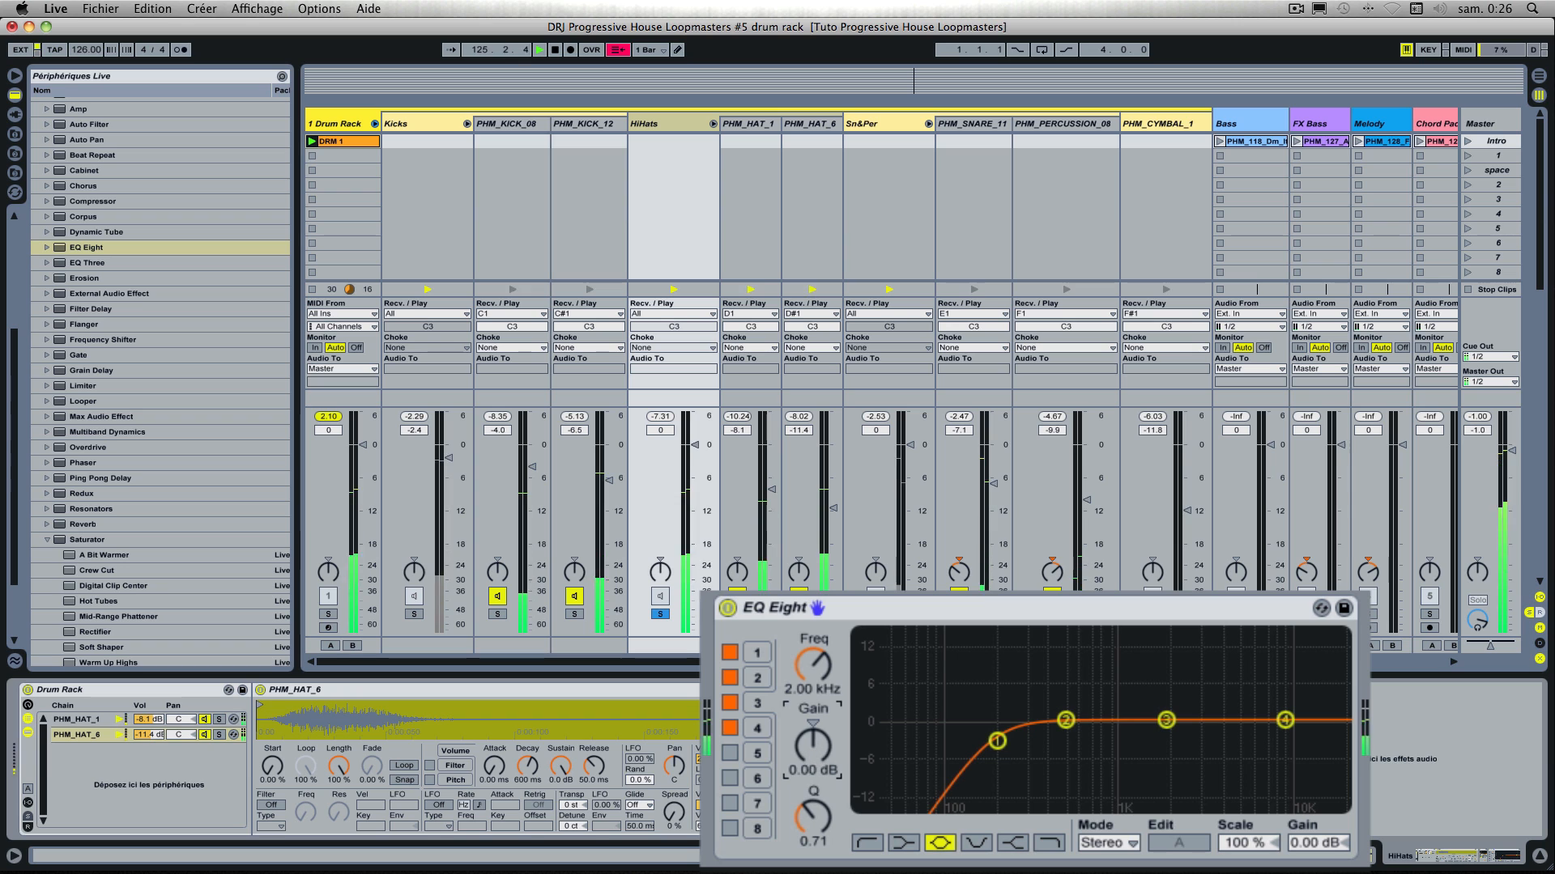
{"action": "left_click_drag", "start_coordinate": [813, 746], "coordinate": [812, 738]}
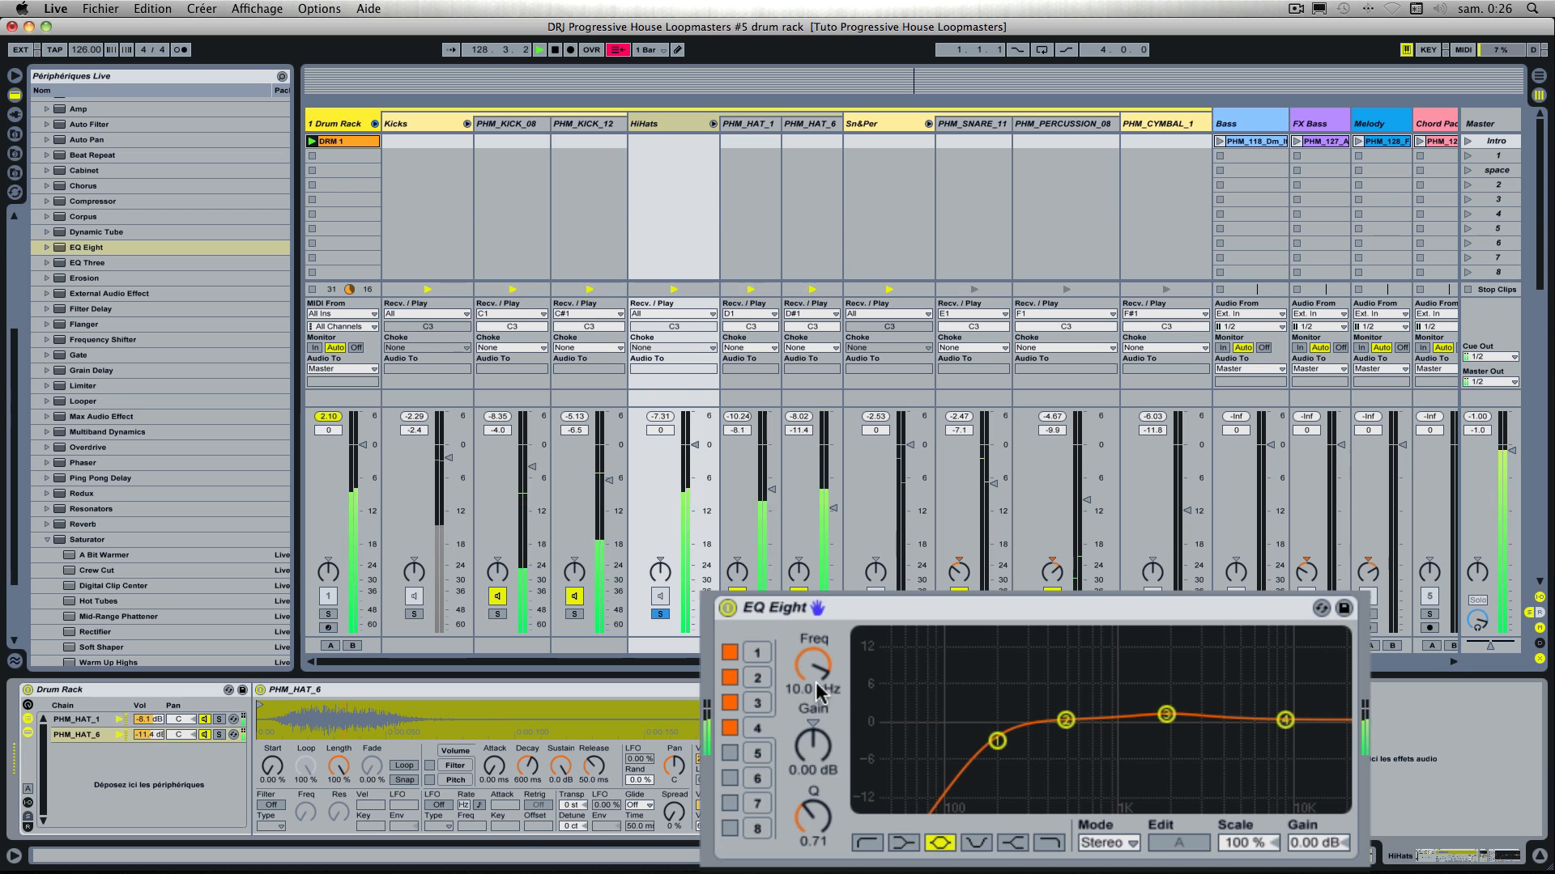
{"action": "left_click_drag", "start_coordinate": [812, 745], "coordinate": [812, 728]}
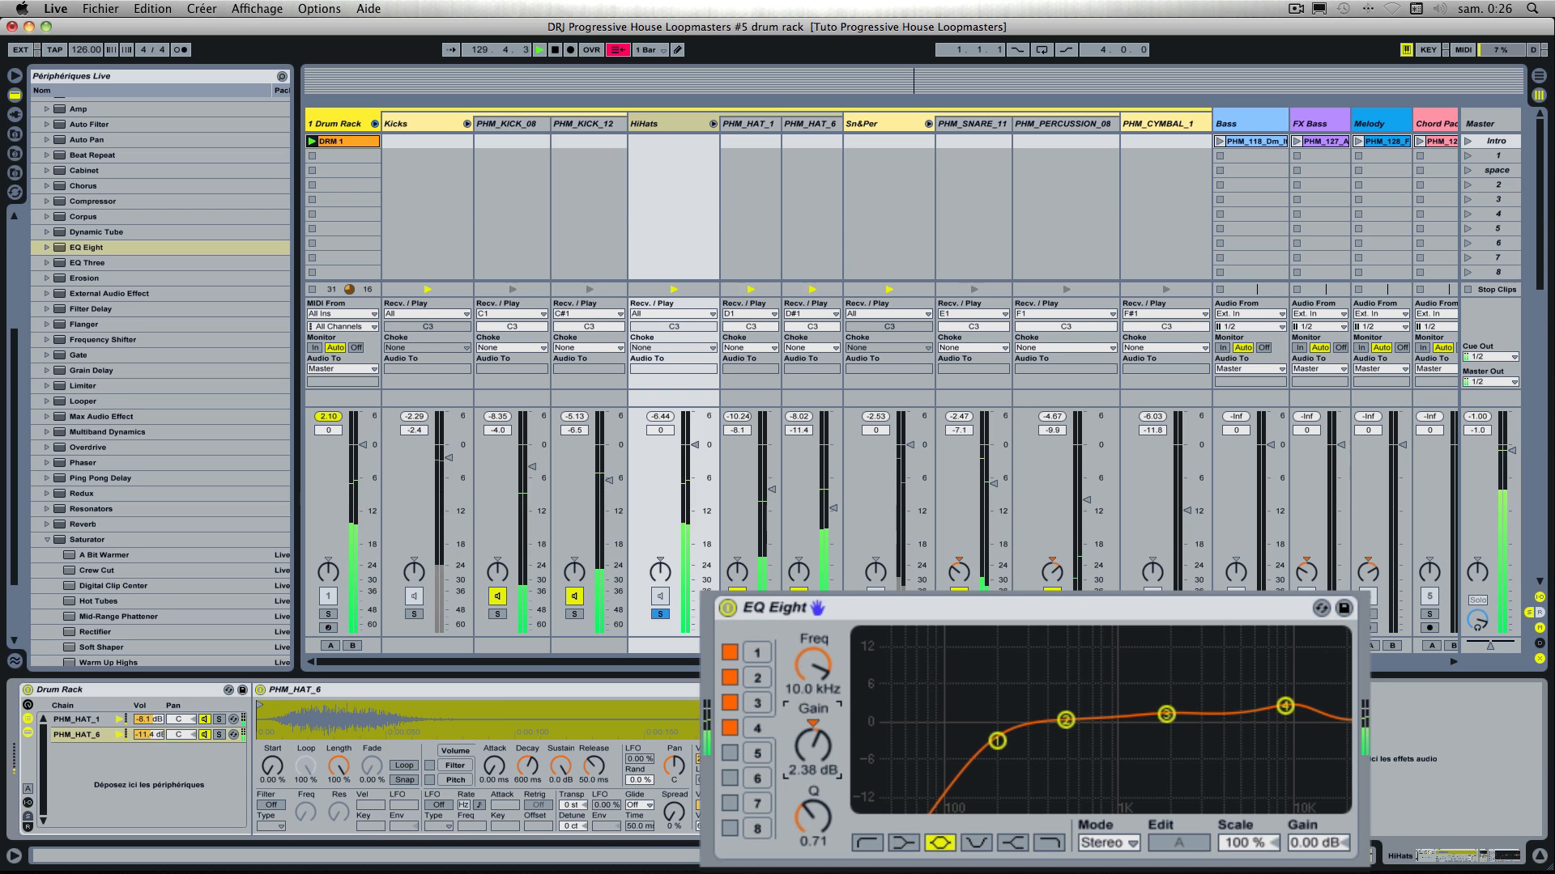
{"action": "left_click", "coordinate": [1013, 844]}
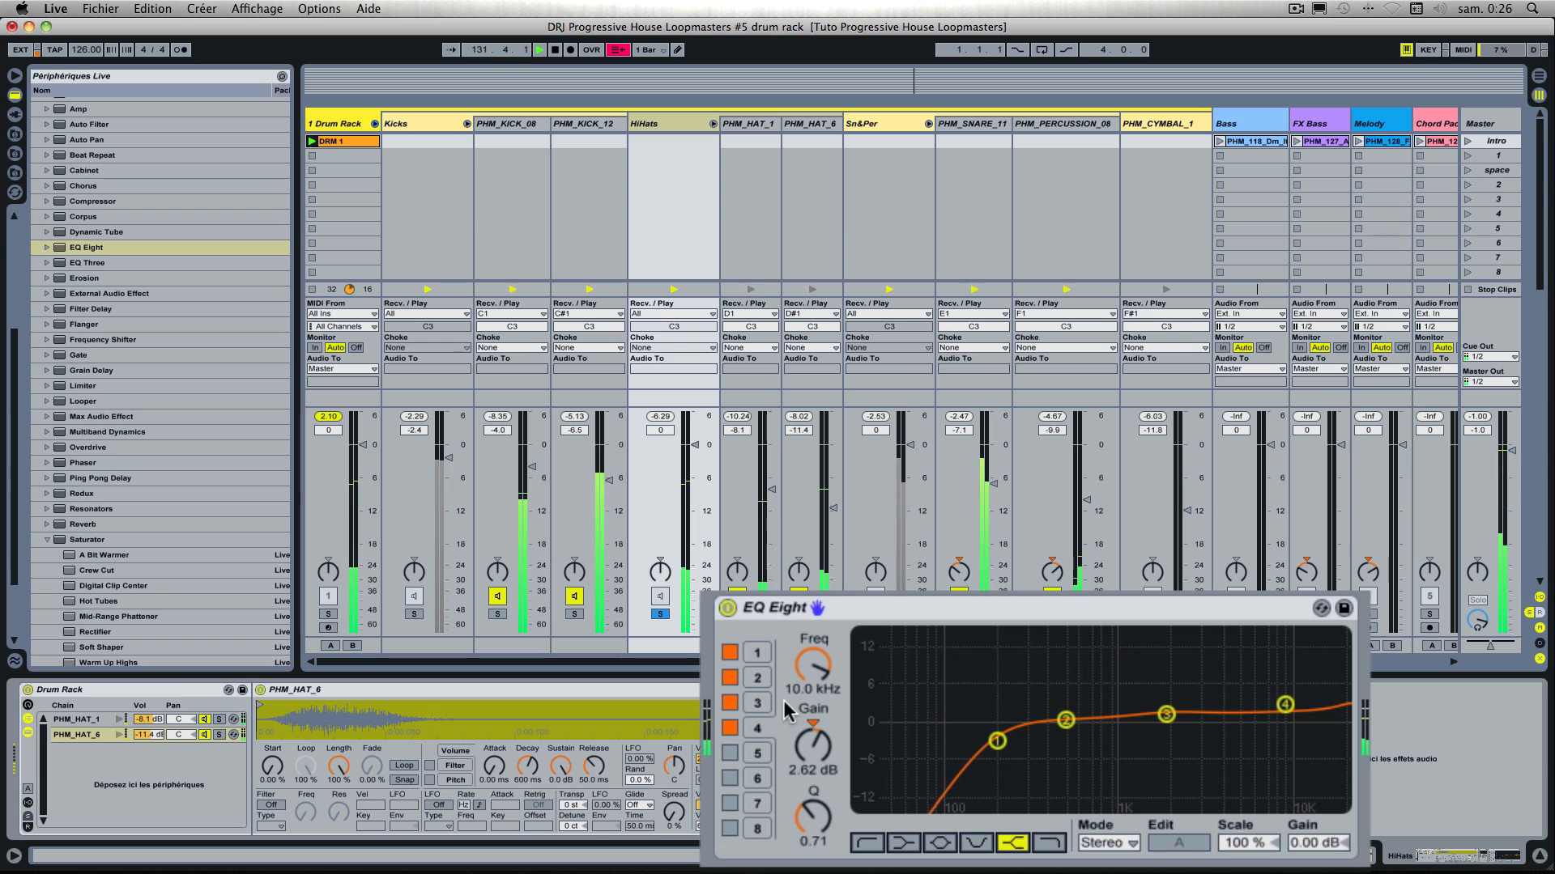
{"action": "left_click_drag", "start_coordinate": [820, 745], "coordinate": [820, 732]}
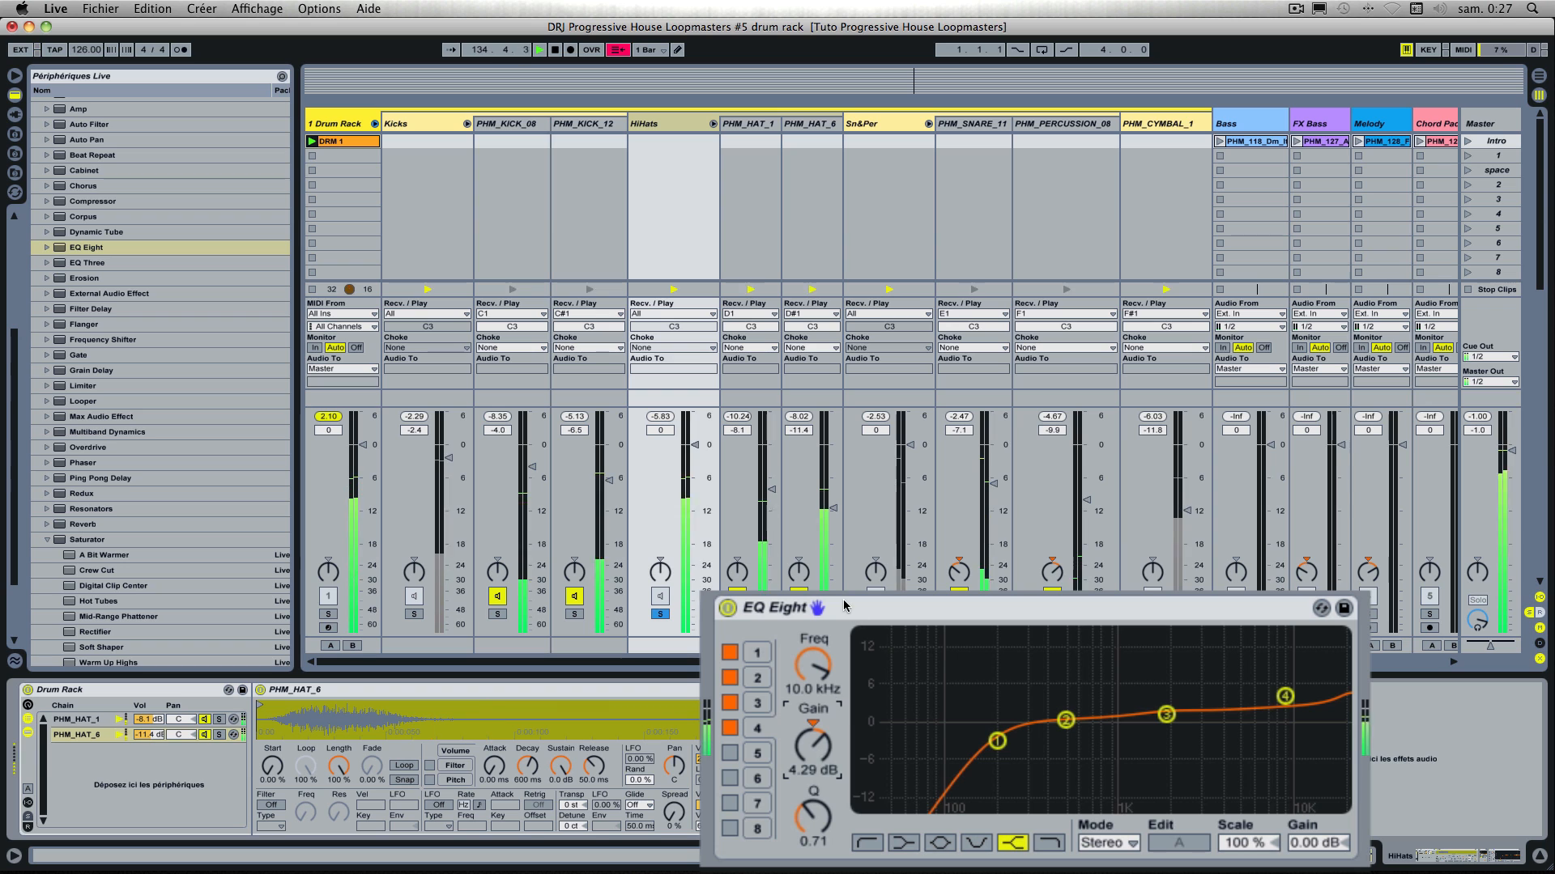
Step: Compare the hi-hats with the EQ Eight off and on, leaving it on
{"action": "left_click", "coordinate": [727, 608]}
{"action": "left_click", "coordinate": [727, 608]}
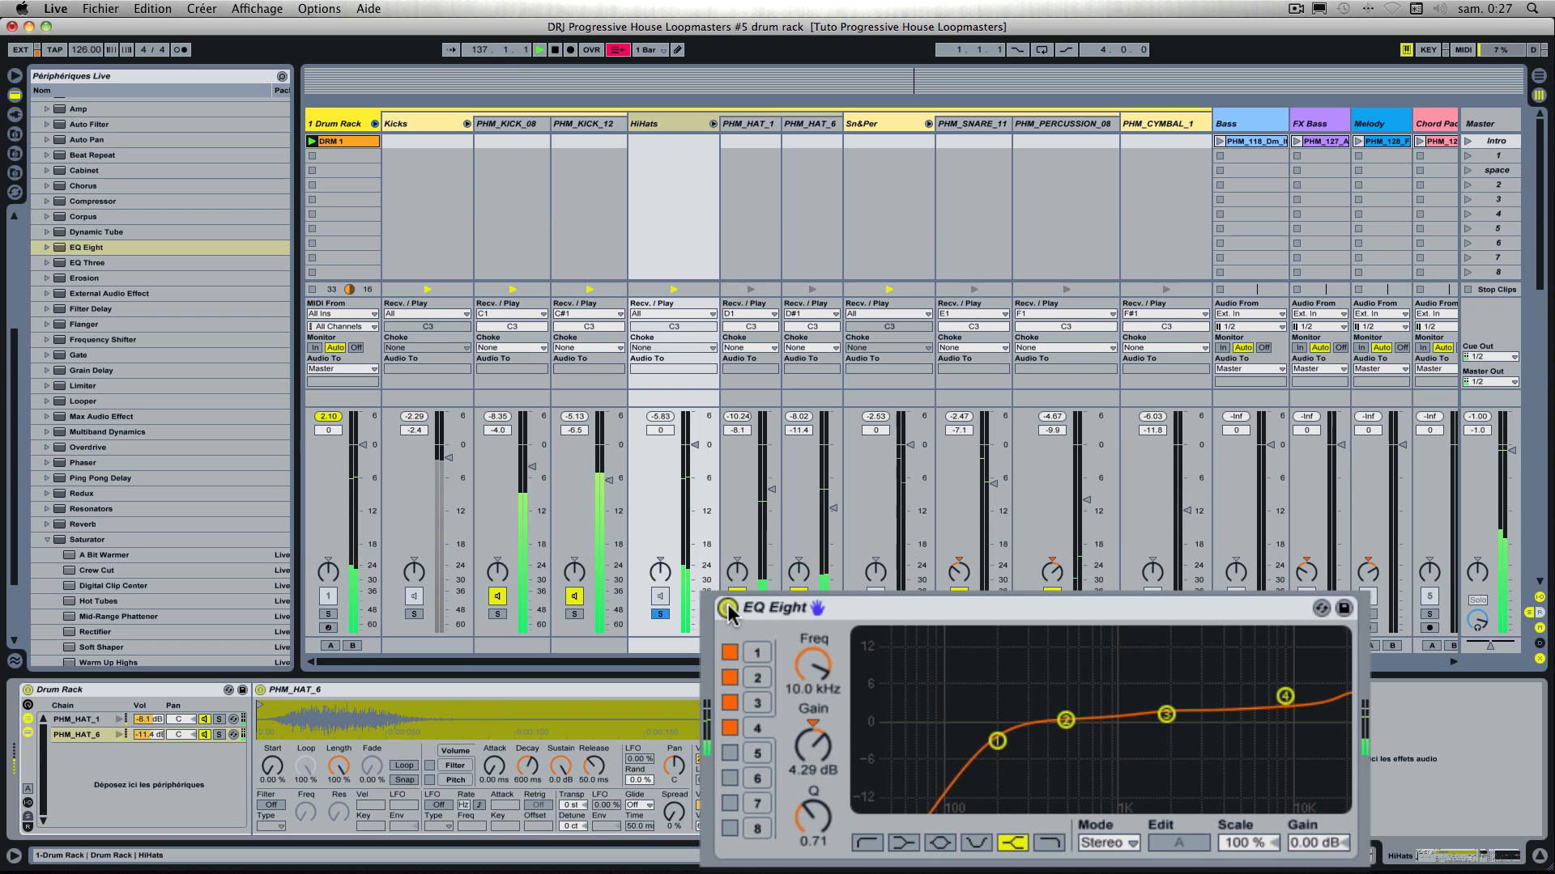
{"action": "left_click", "coordinate": [727, 608]}
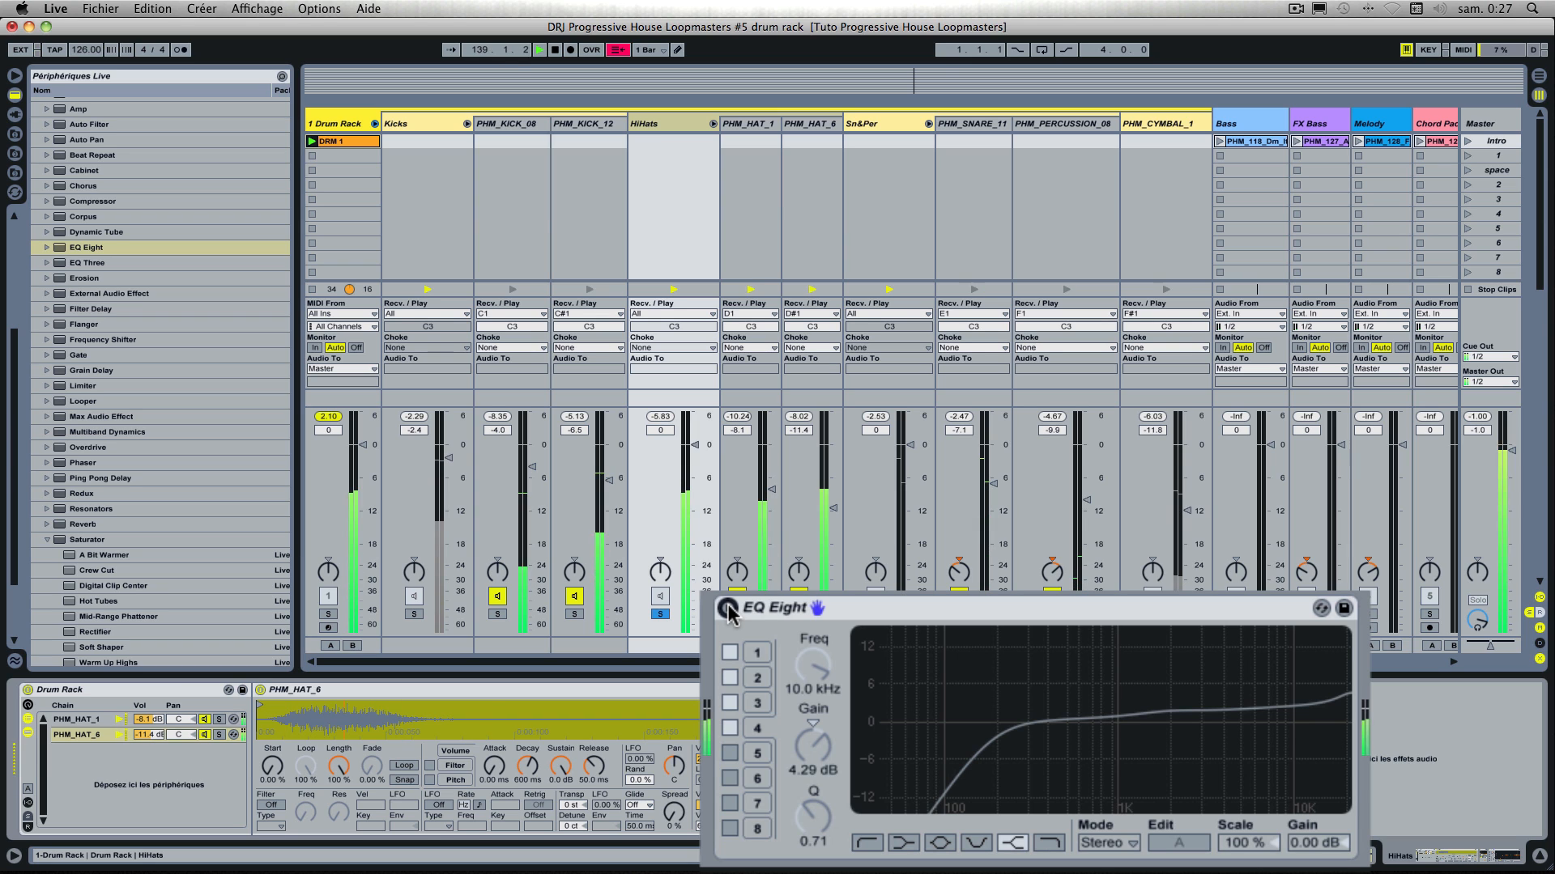
{"action": "left_click", "coordinate": [727, 610]}
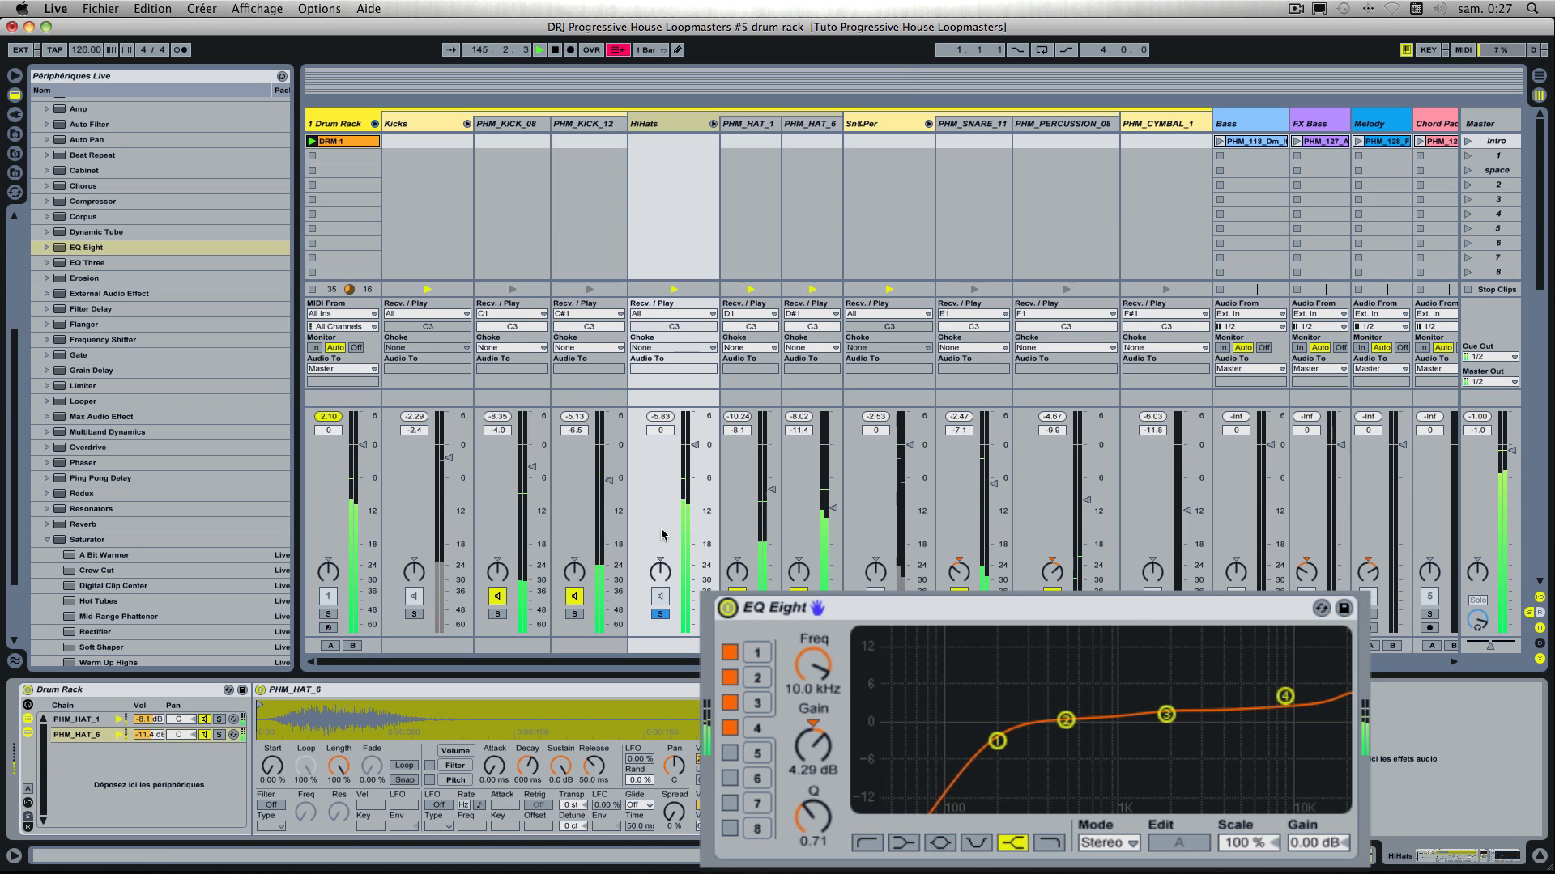
Step: Turn off solo on the HiHats group, and solo the Sn&Per group with its devices displayed
{"action": "left_click", "coordinate": [660, 615]}
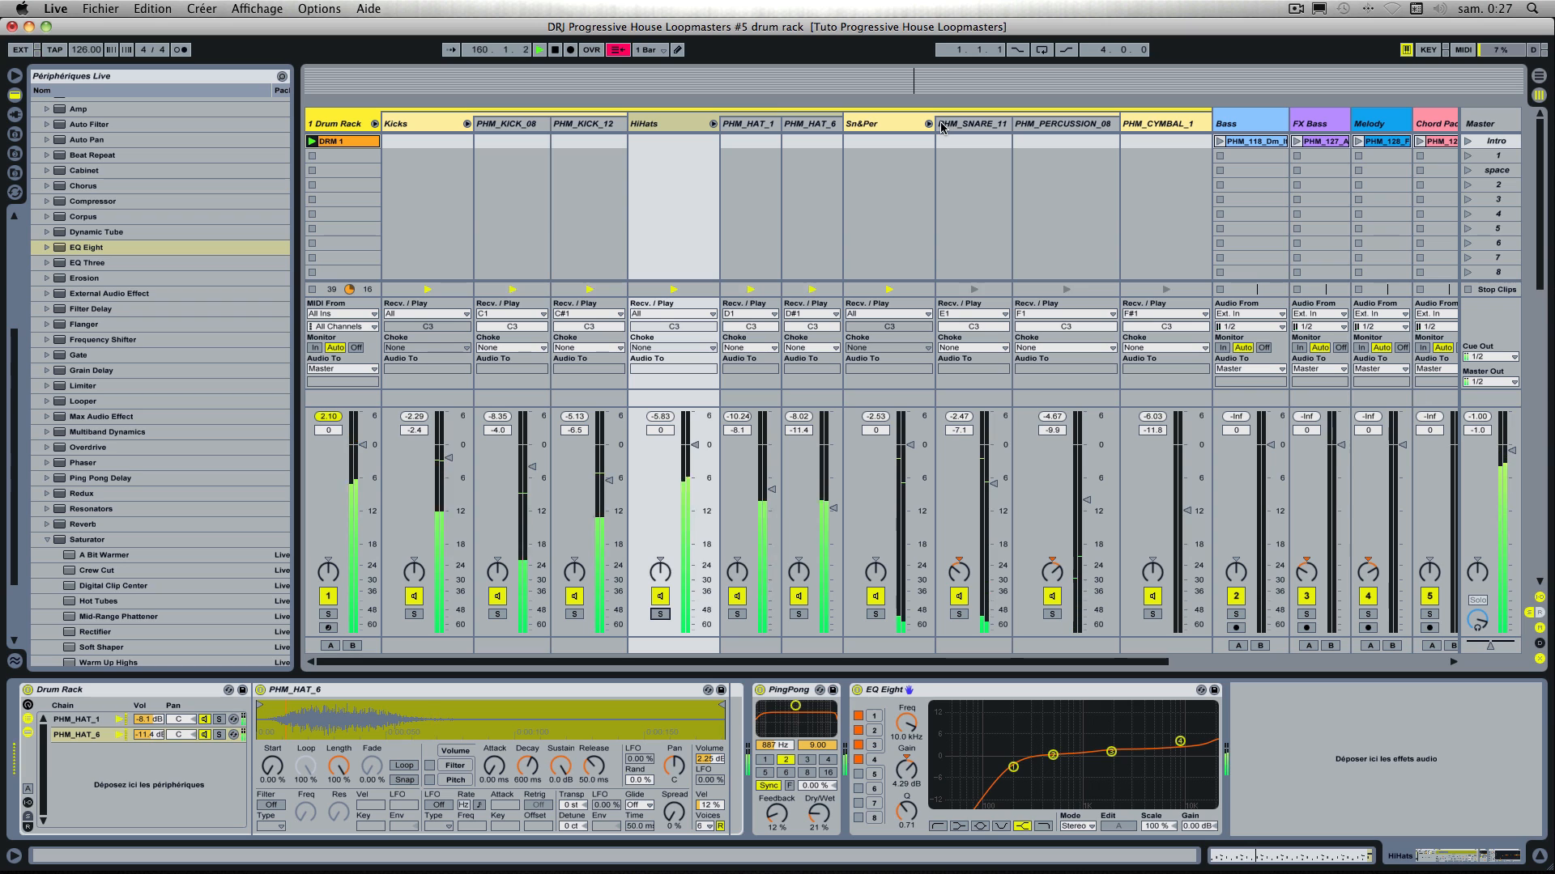
{"action": "left_click", "coordinate": [903, 125]}
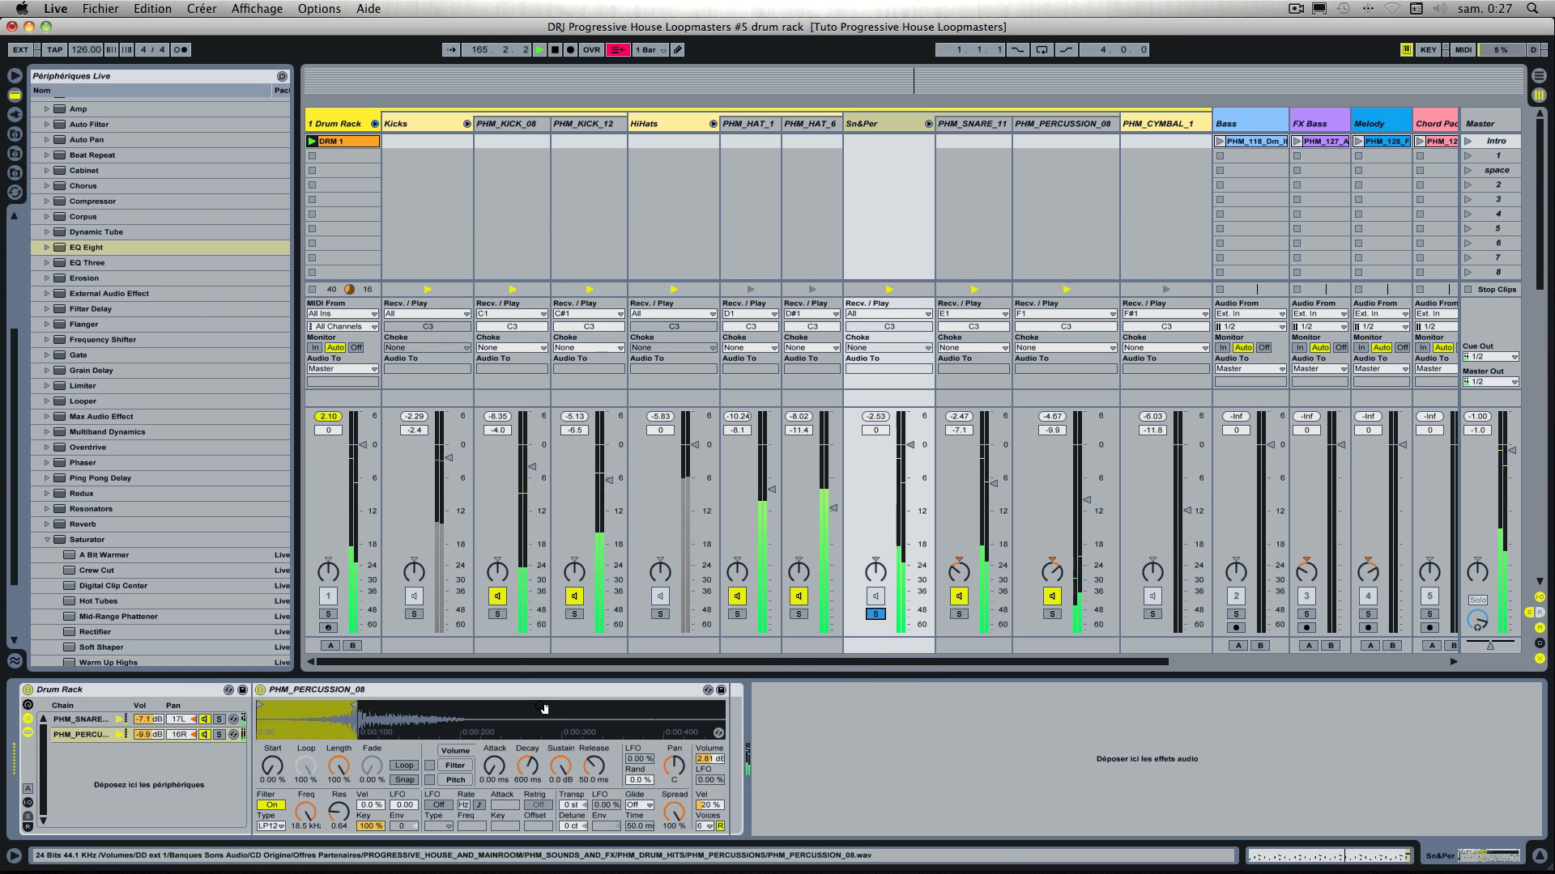
{"action": "scroll", "coordinate": [91, 445], "scroll_direction": "down", "scroll_amount": 3}
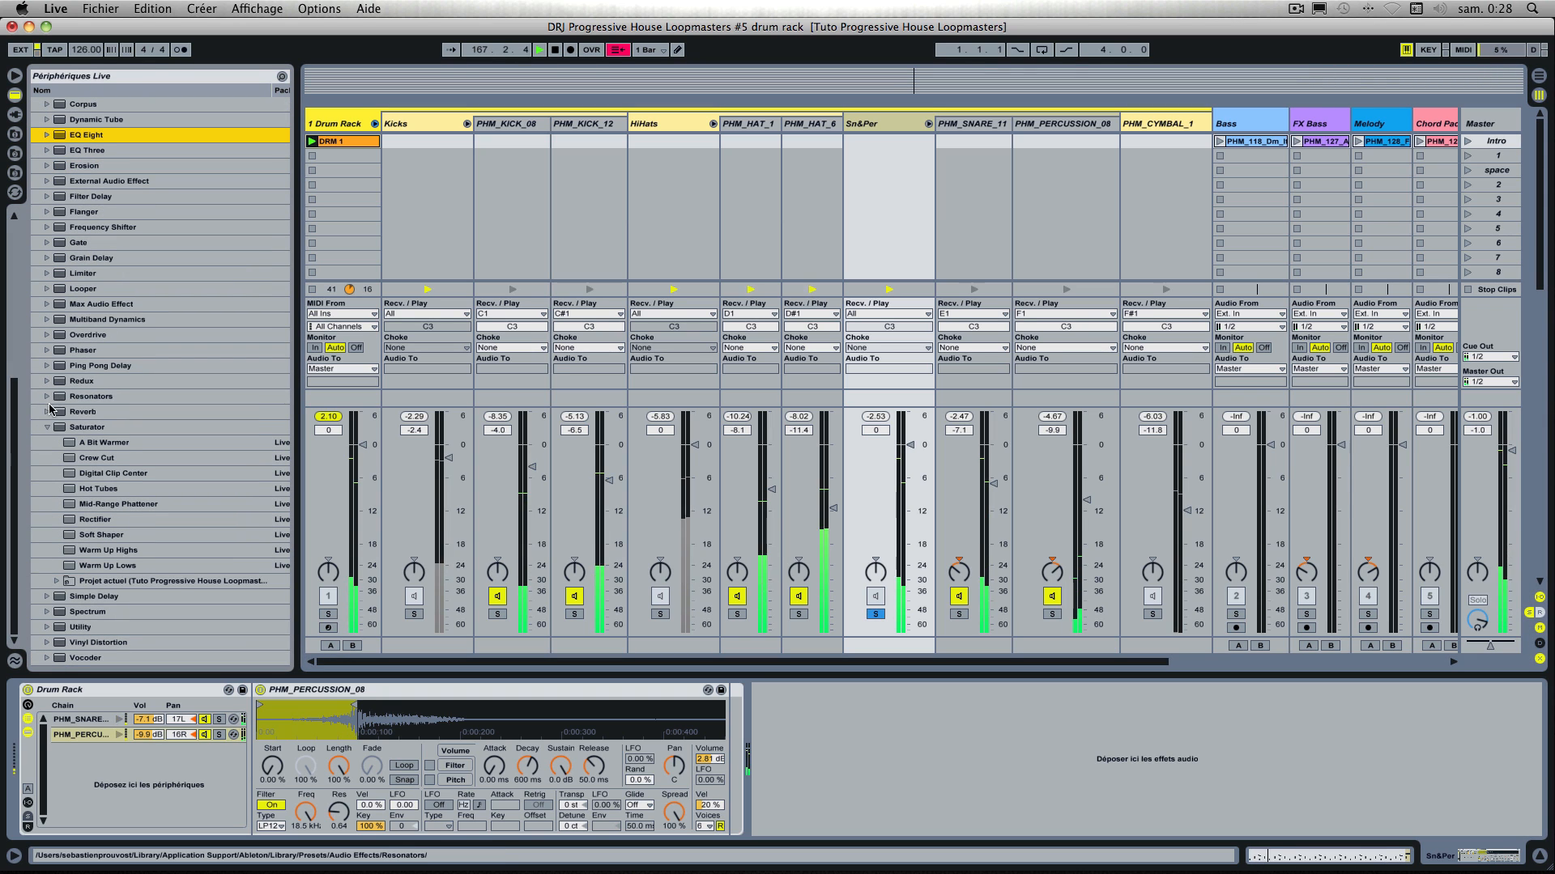
Step: Add an Overdrive to the Sn&Per group and centre its filter band at about 2.06 kHz
{"action": "left_click", "coordinate": [48, 336]}
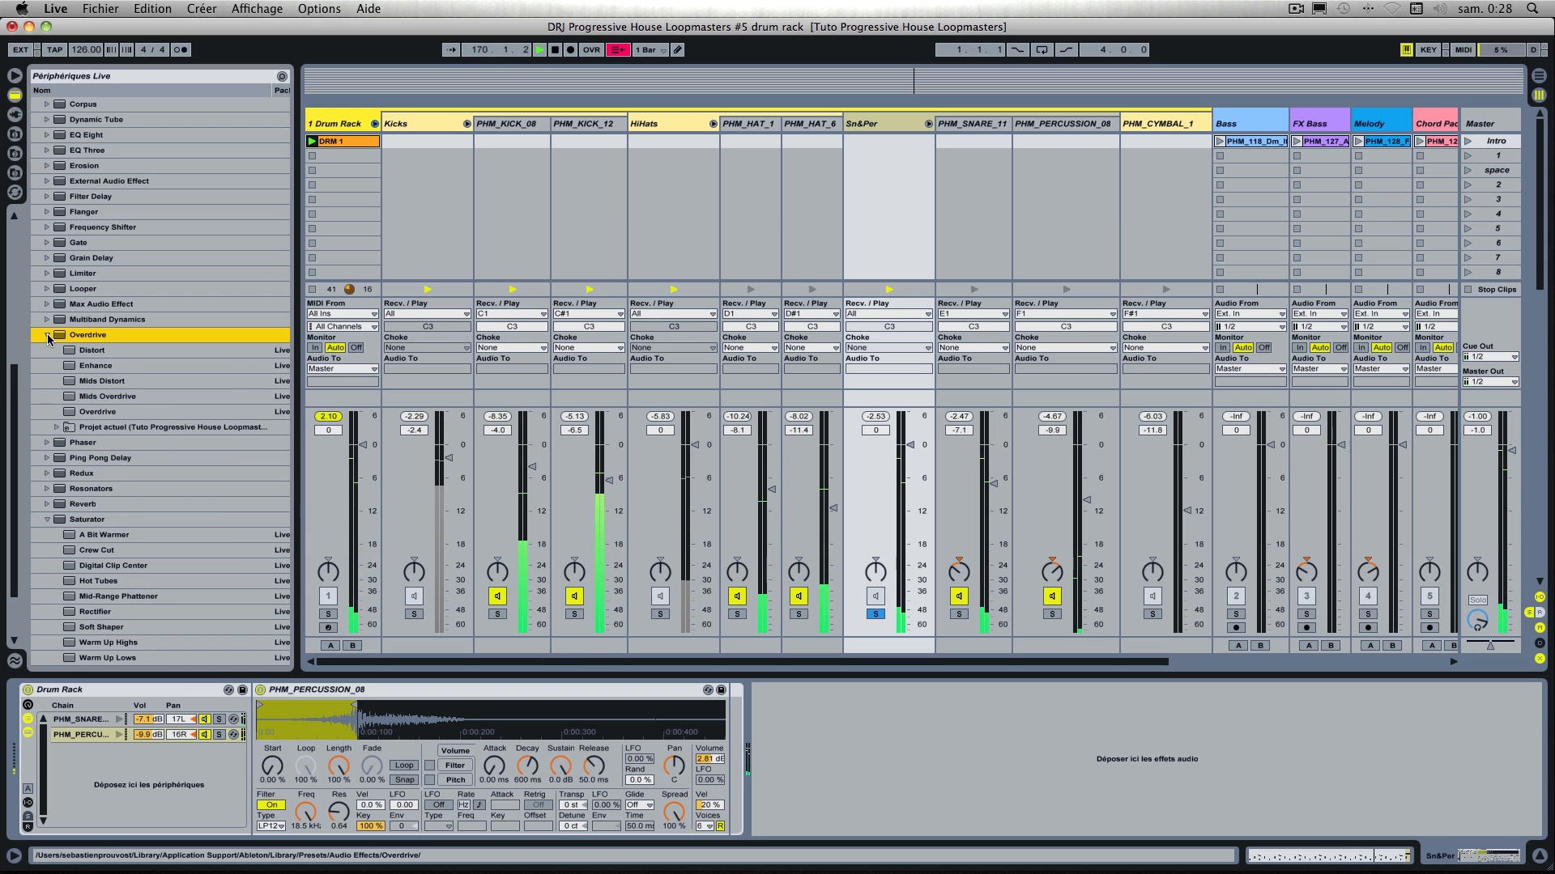
{"action": "double_click", "coordinate": [89, 412]}
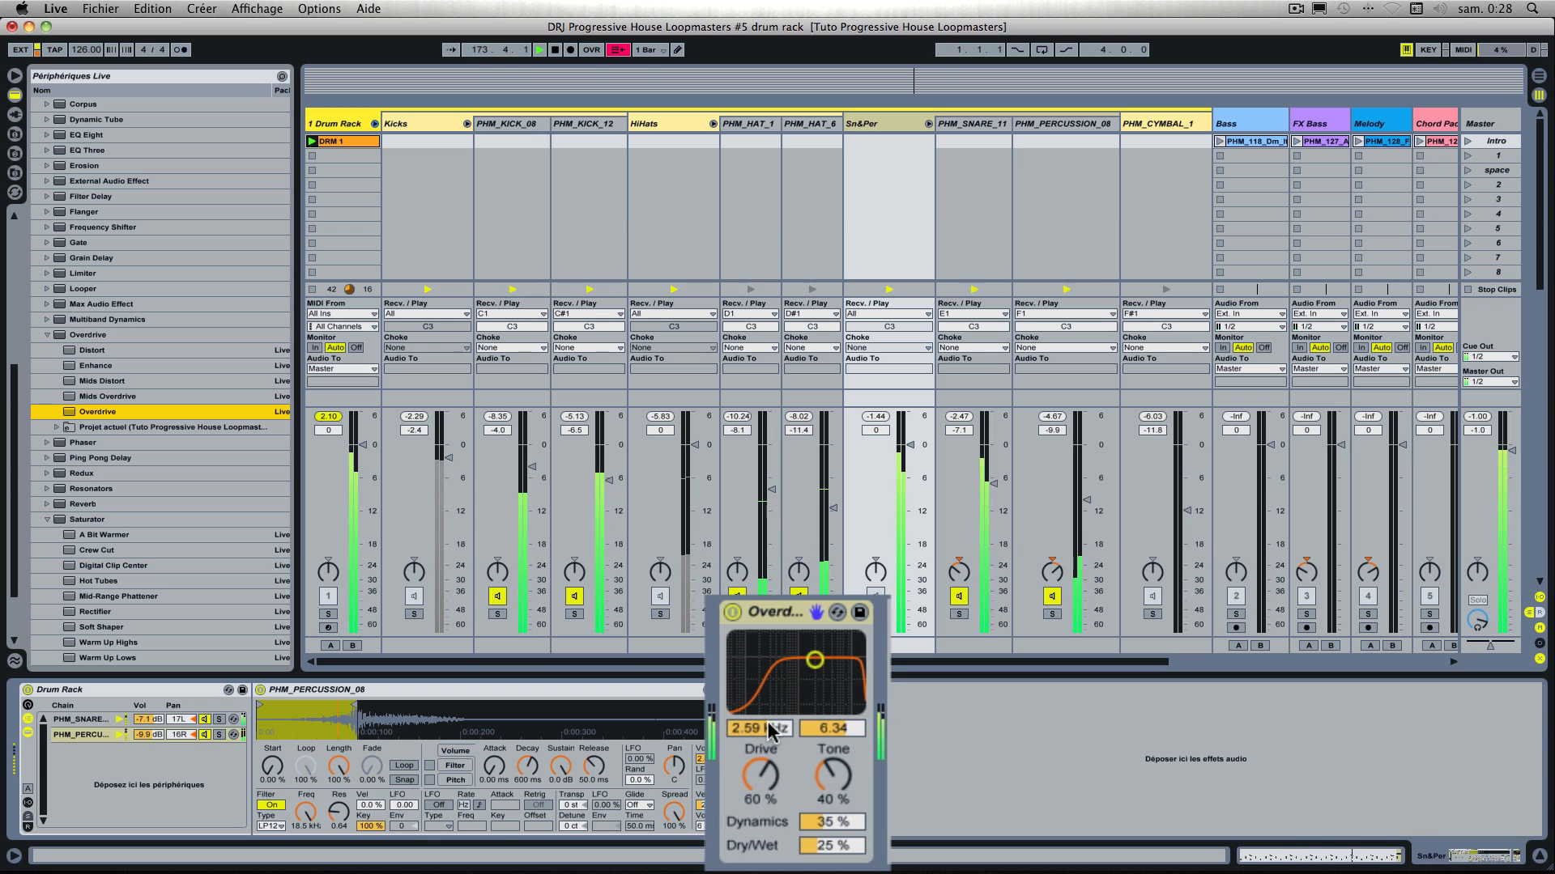
{"action": "left_click_drag", "start_coordinate": [770, 733], "coordinate": [771, 763]}
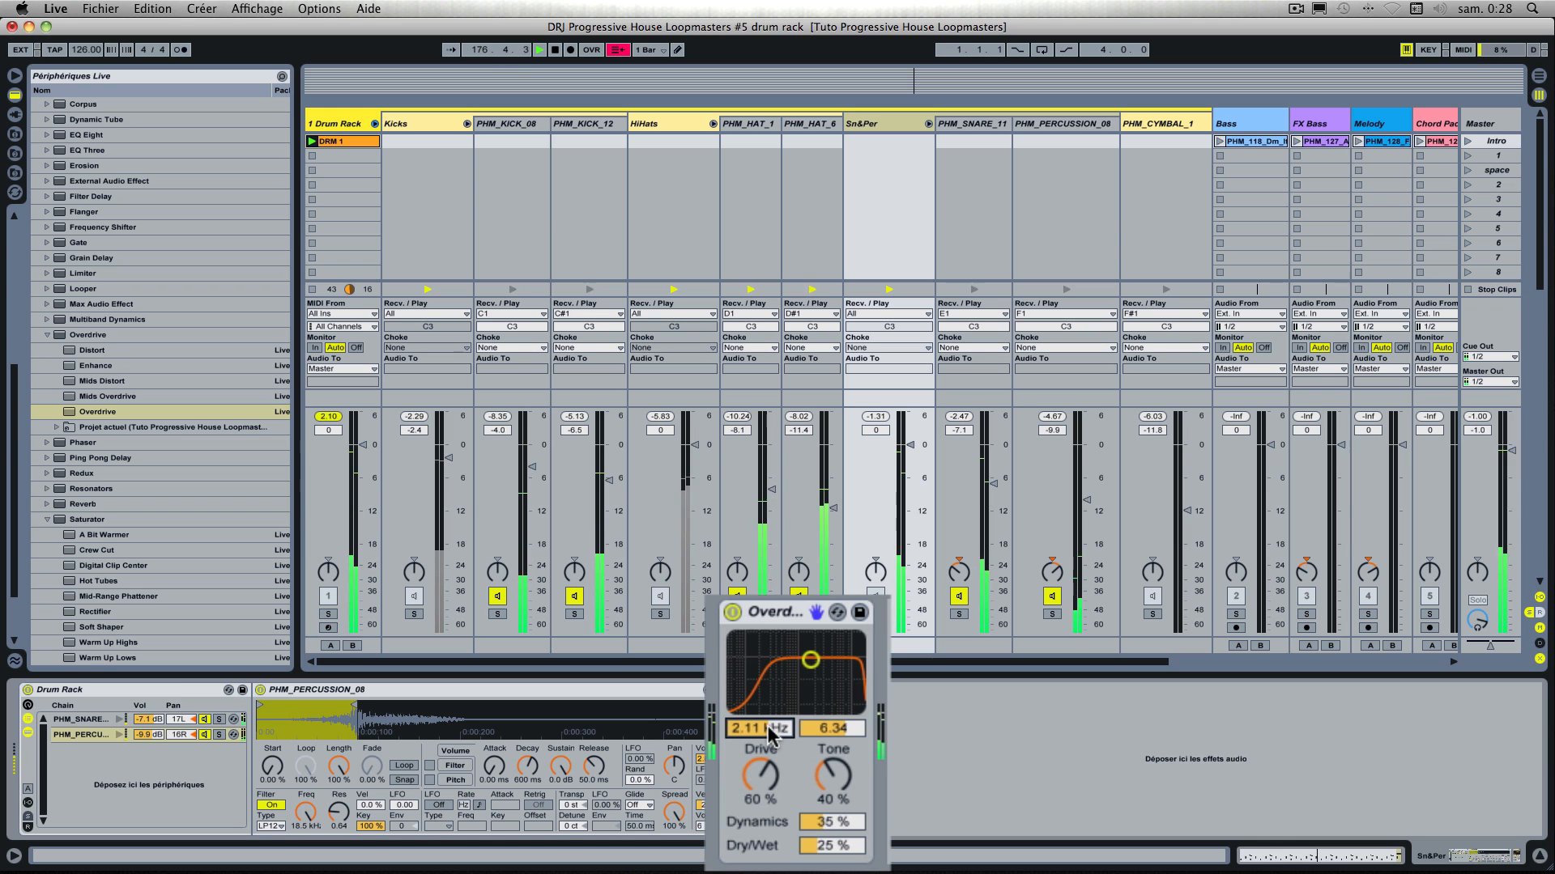
{"action": "type", "text": "2"}
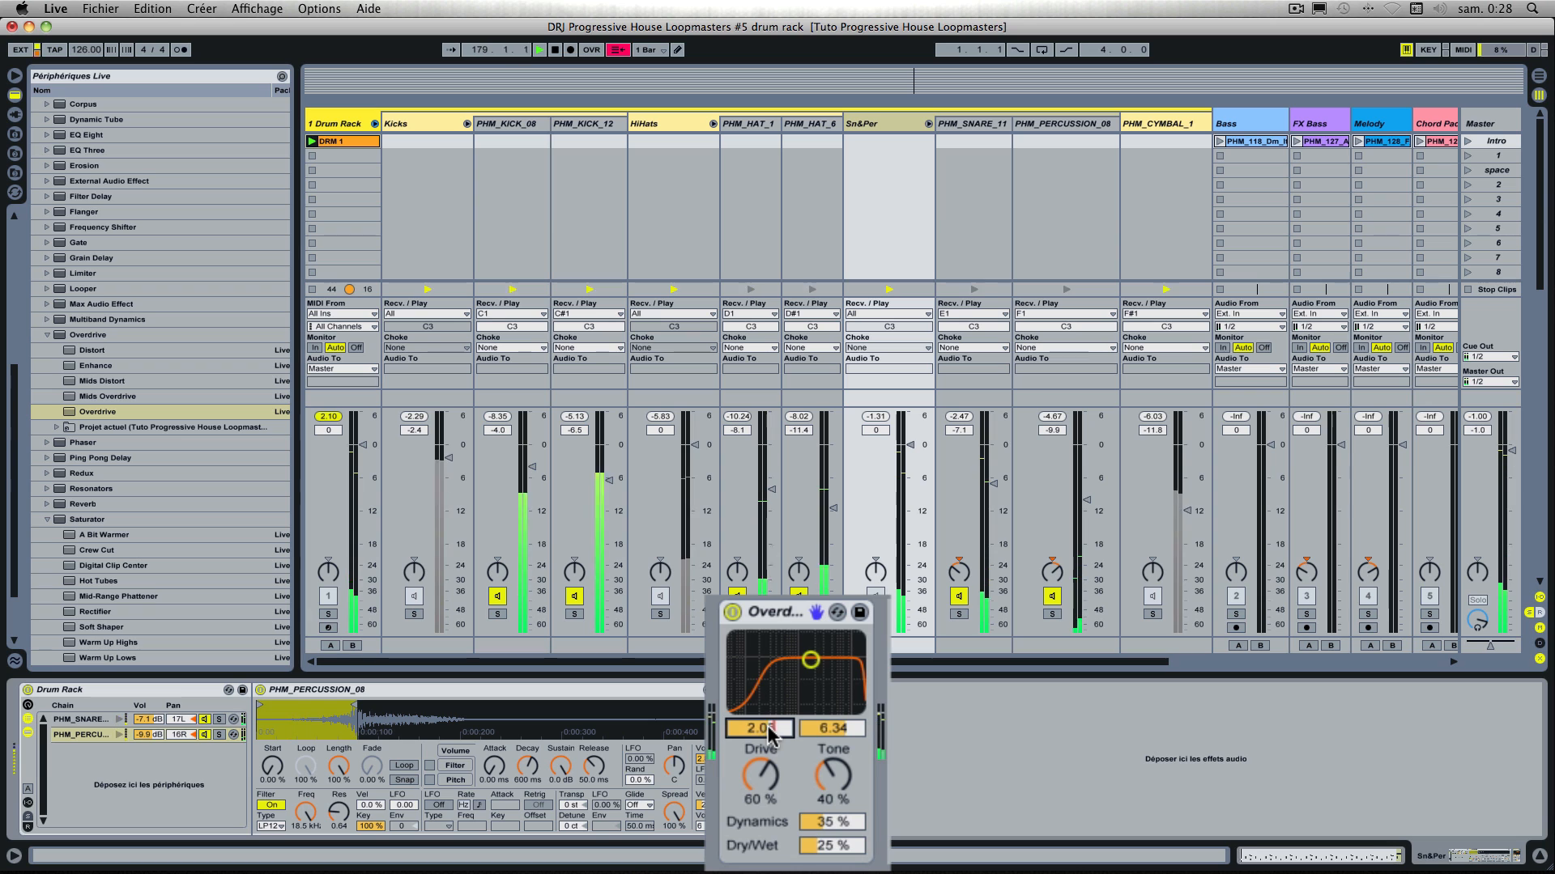
{"action": "key", "text": "Return"}
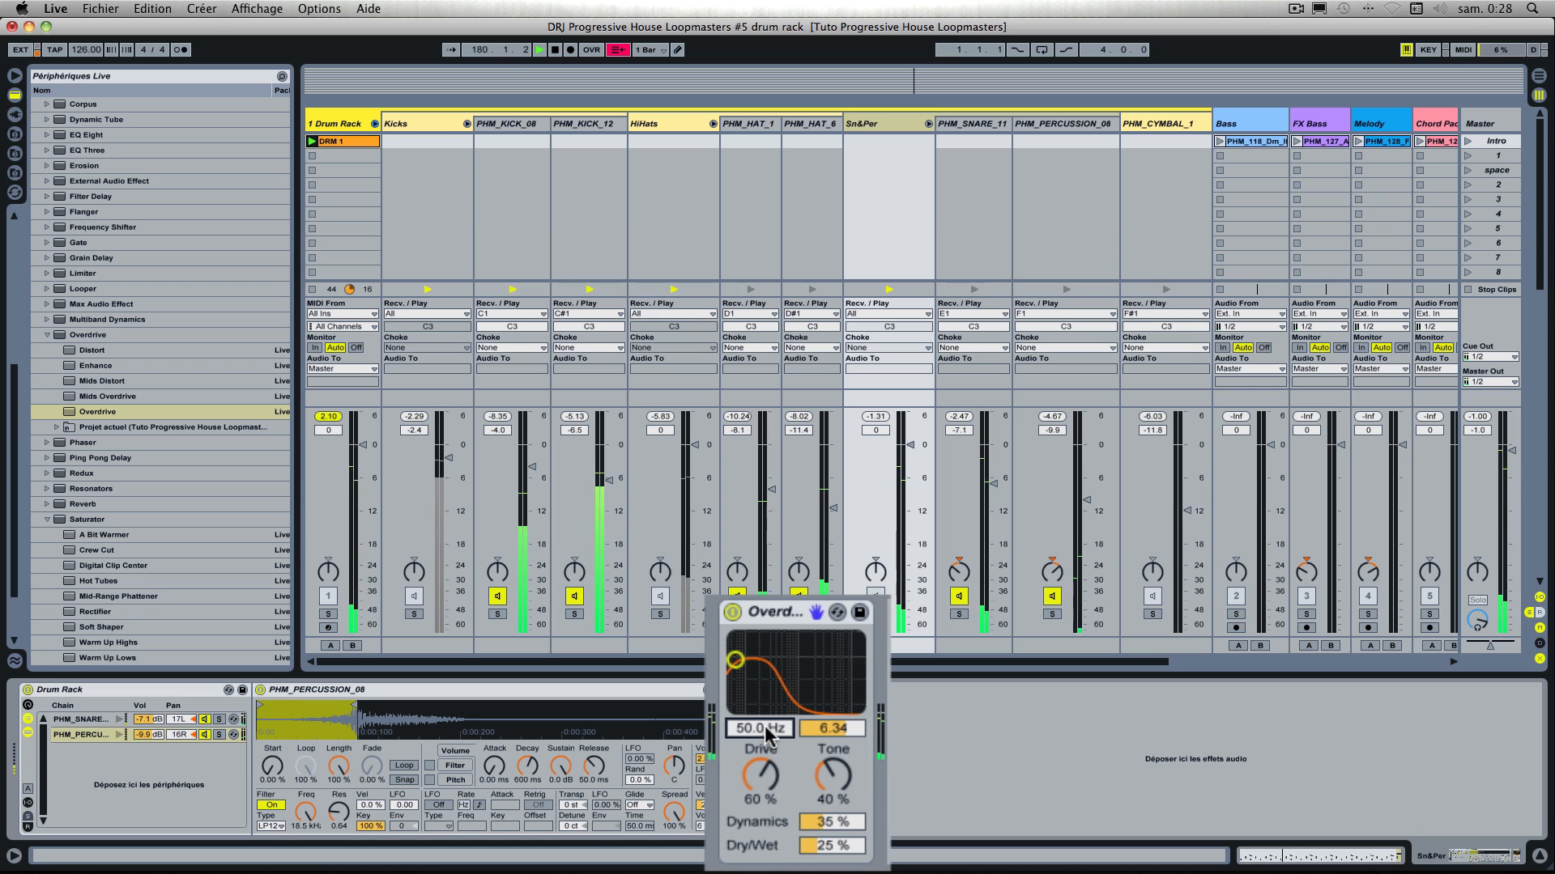
{"action": "left_click_drag", "start_coordinate": [735, 660], "coordinate": [810, 689]}
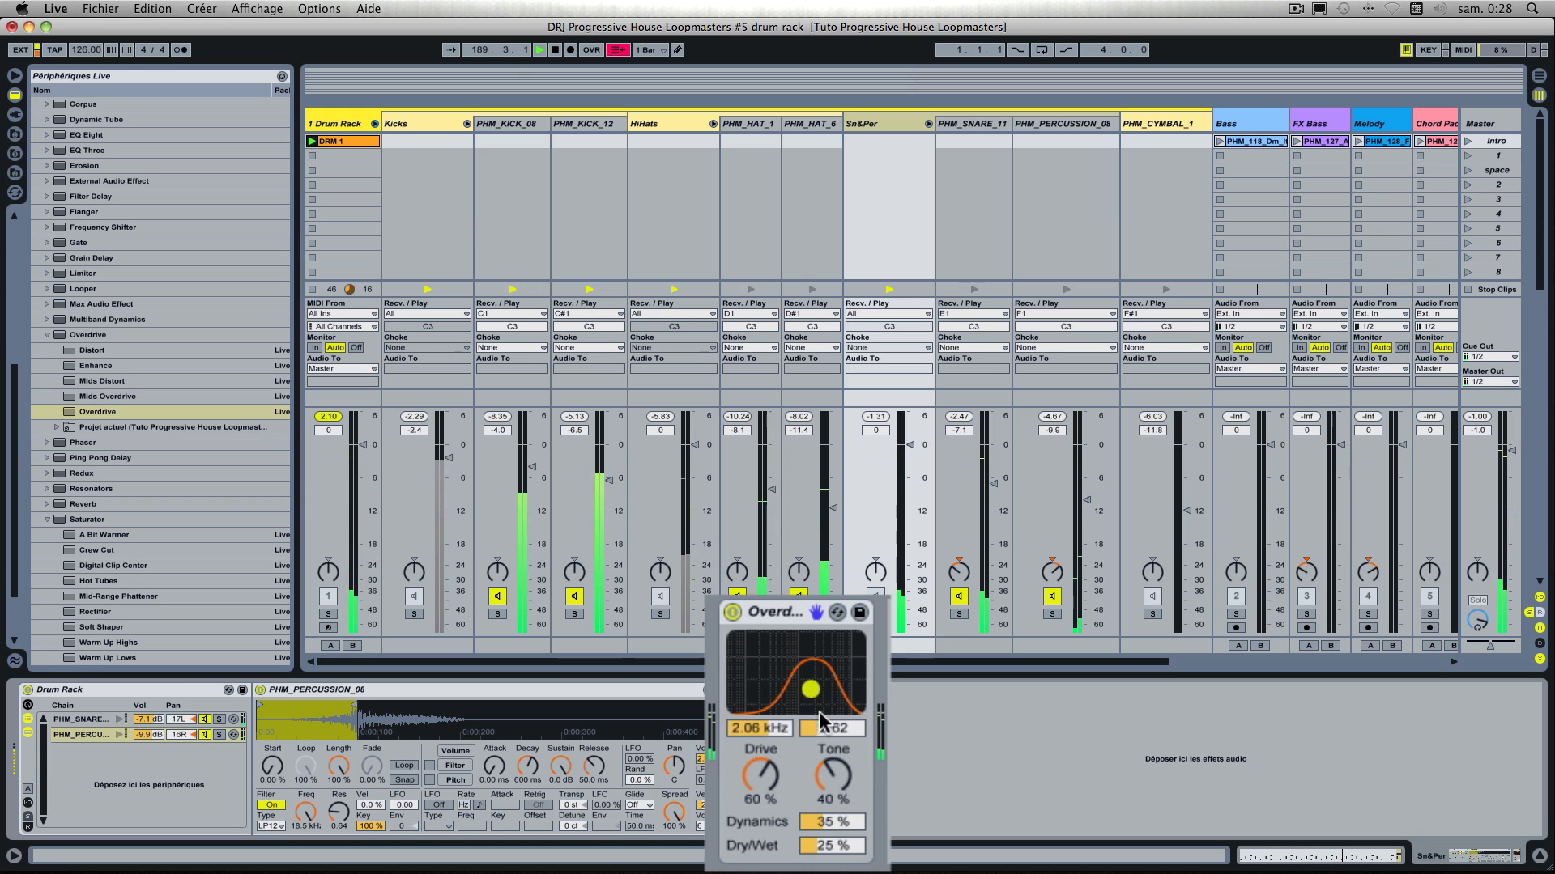
Step: Set the Overdrive's filter bandwidth to 2.82
{"action": "left_click", "coordinate": [839, 728]}
{"action": "left_click_drag", "start_coordinate": [839, 728], "coordinate": [839, 722]}
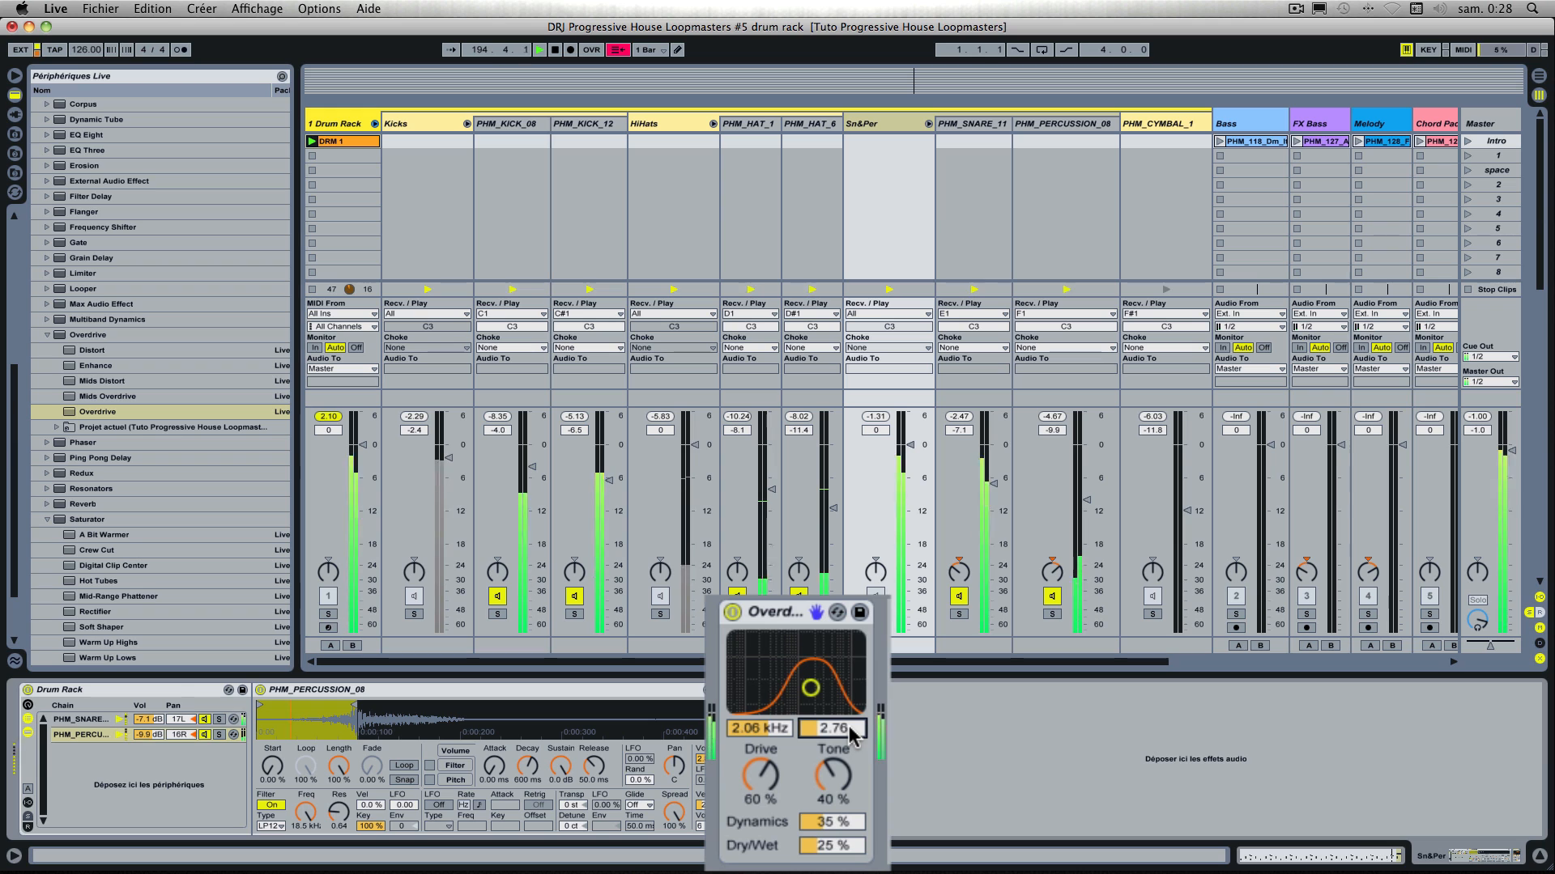
{"action": "type", "text": "280"}
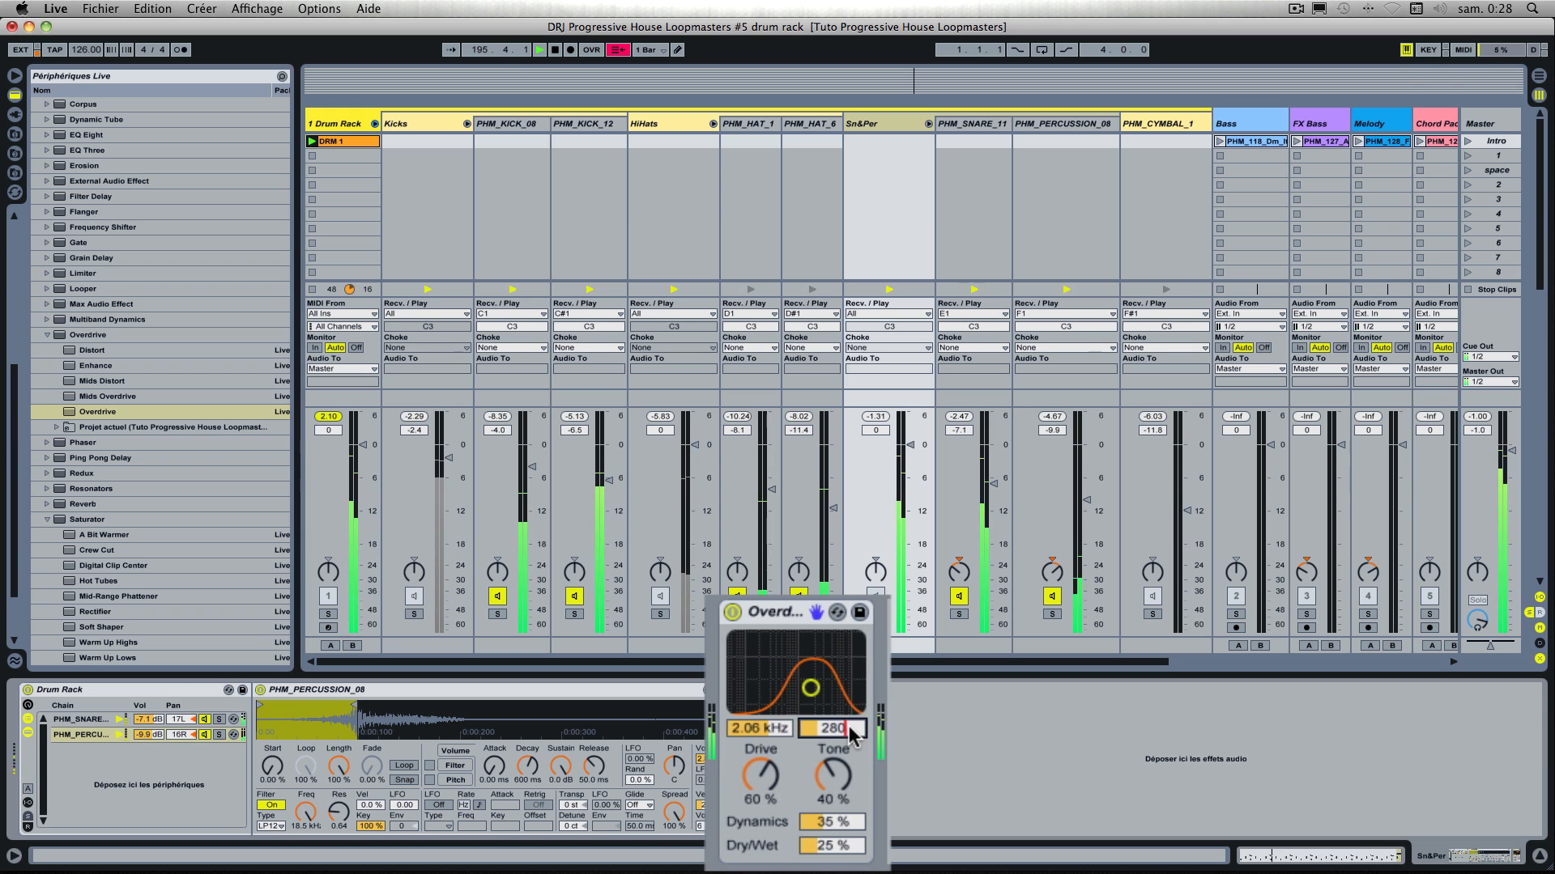
{"action": "key", "text": "Return"}
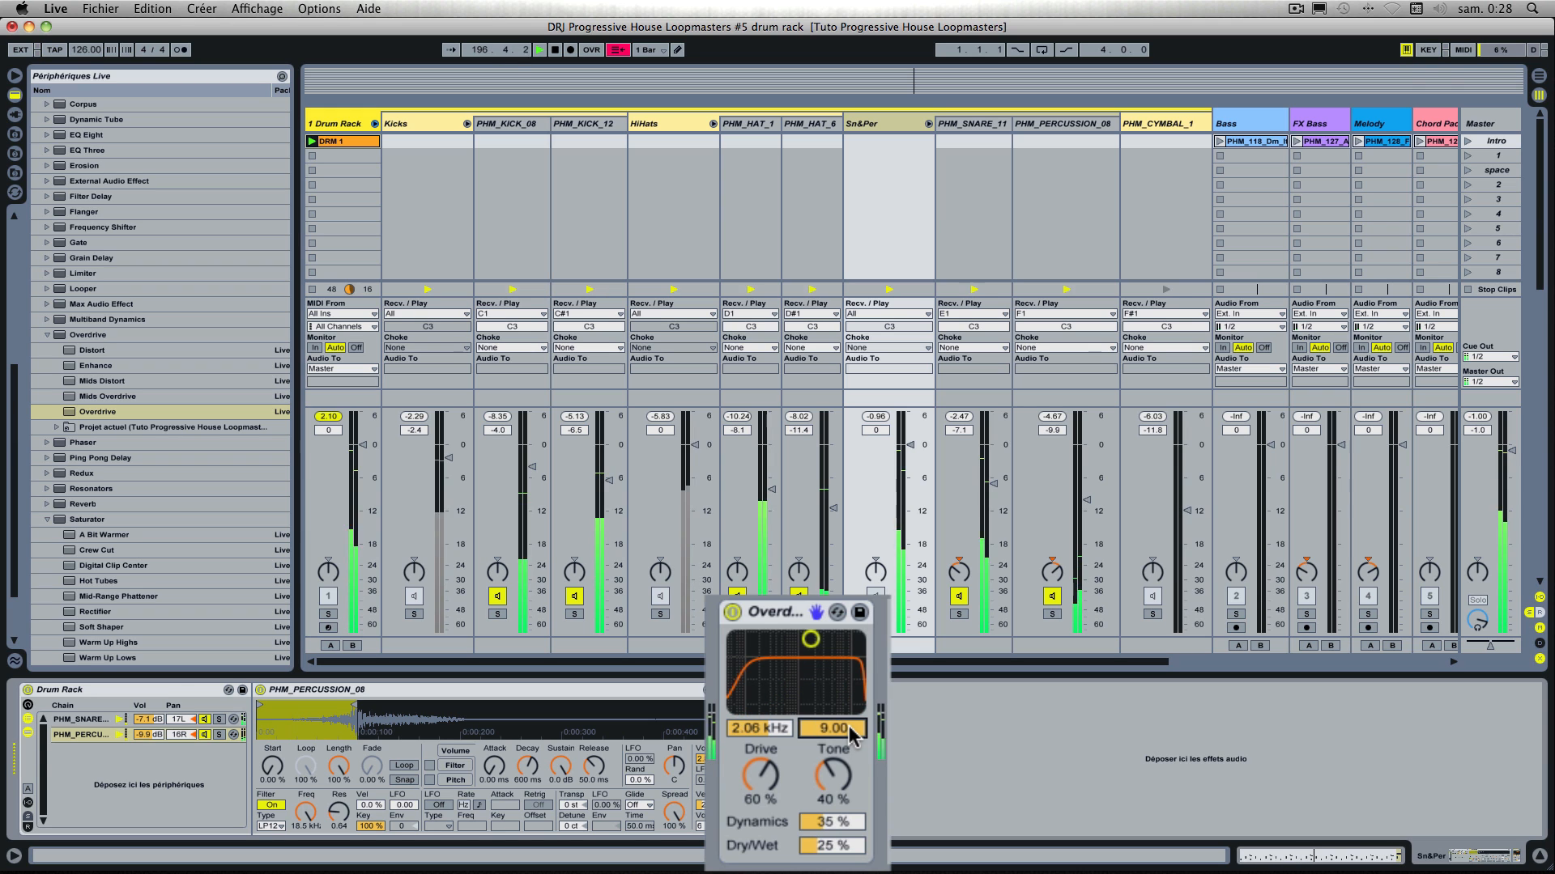
{"action": "left_click_drag", "start_coordinate": [852, 732], "coordinate": [852, 785]}
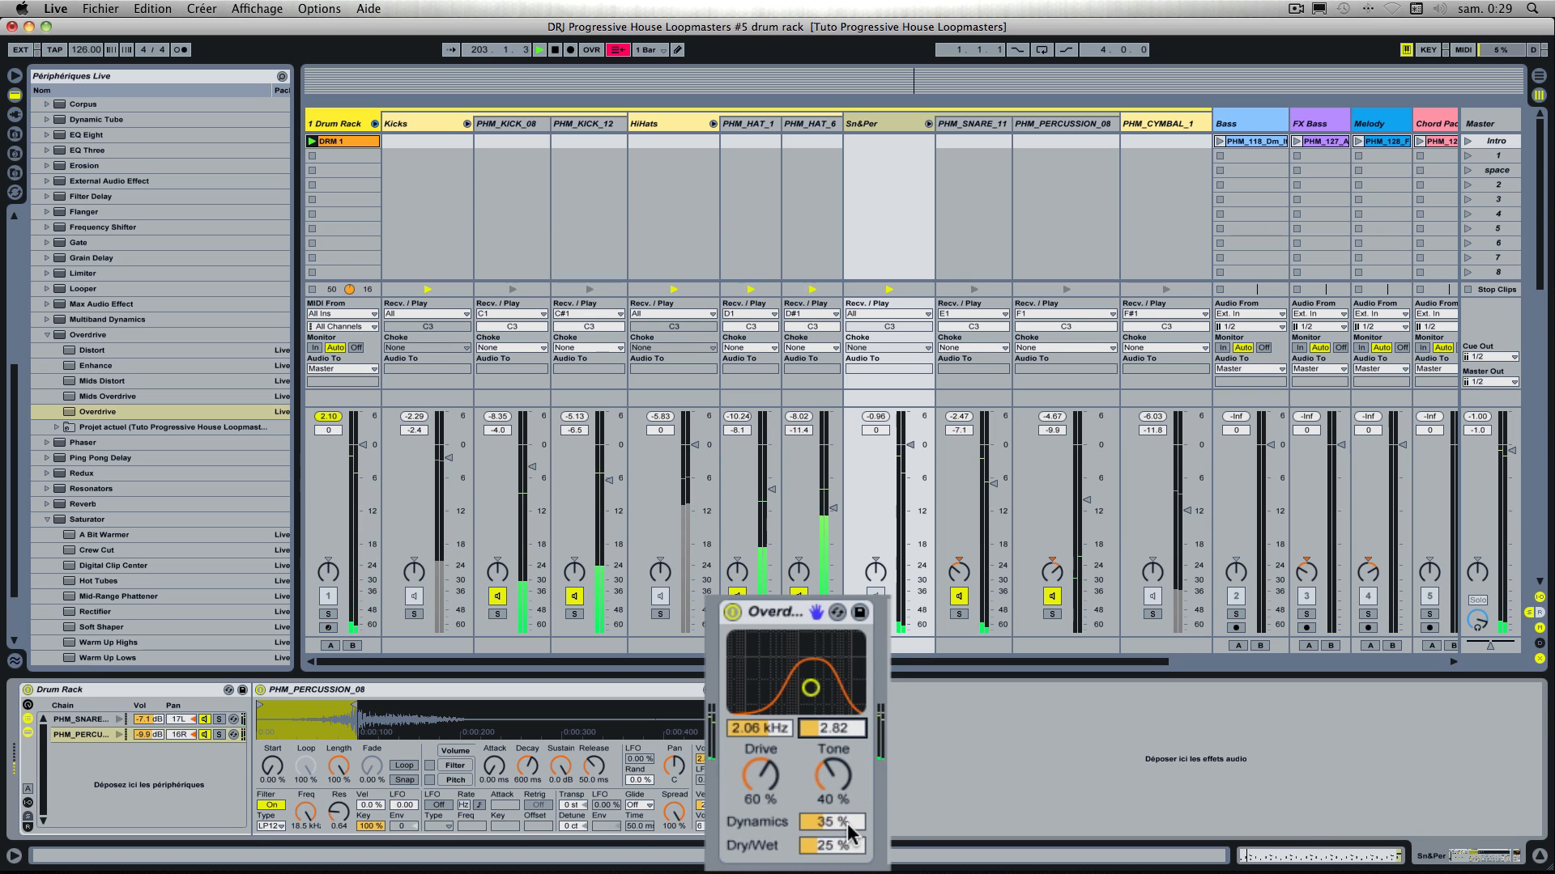
Step: Set the Overdrive's Dynamics to 100 % and its Dry/Wet to 13 %
{"action": "left_click_drag", "start_coordinate": [848, 825], "coordinate": [848, 770]}
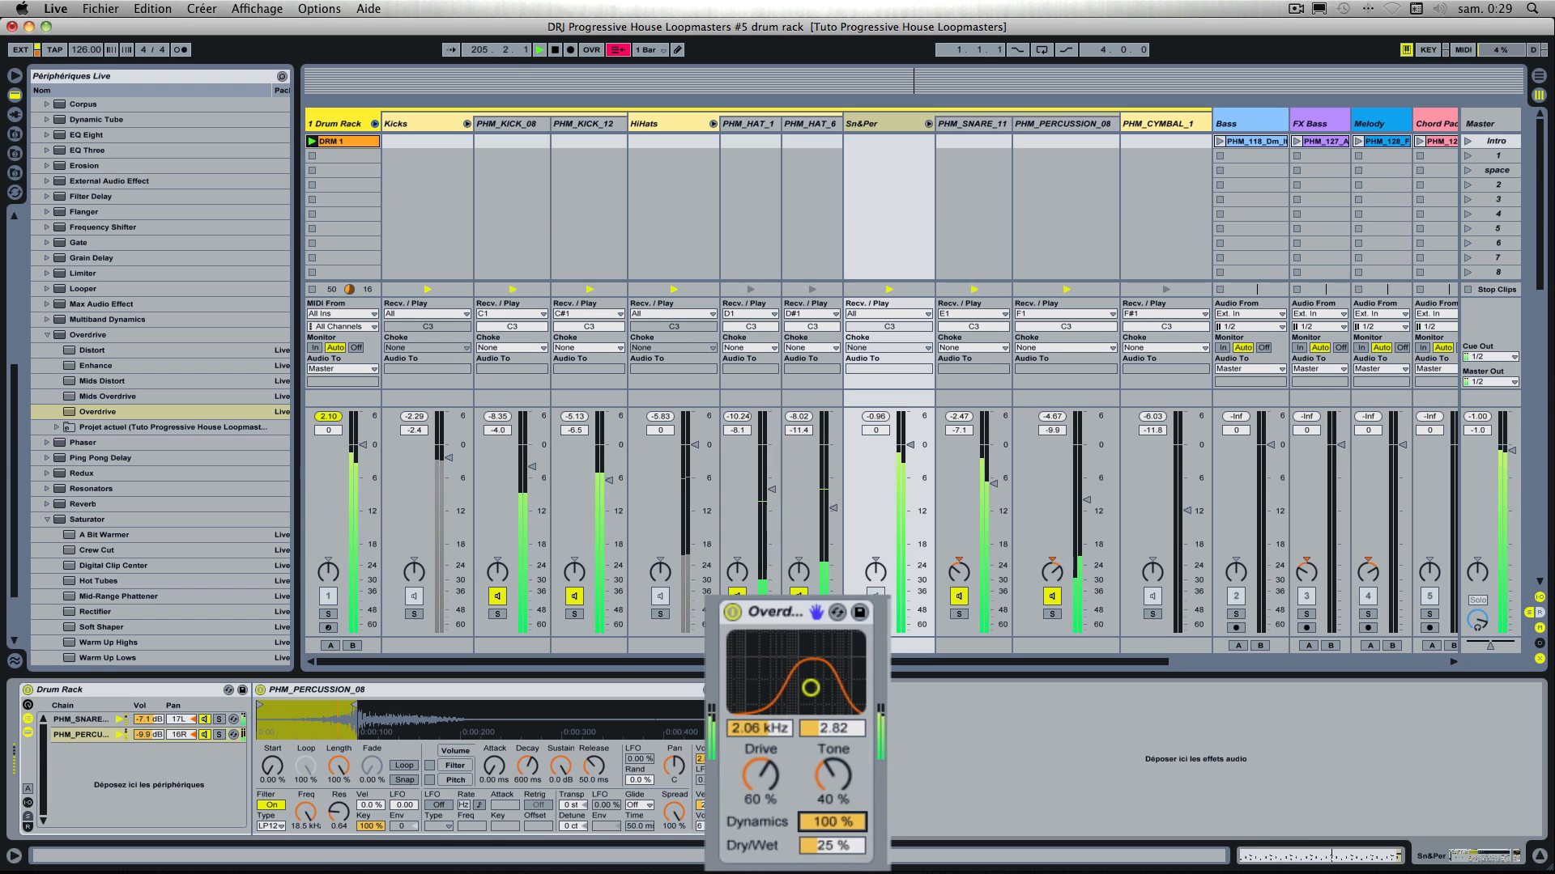
{"action": "left_click_drag", "start_coordinate": [843, 824], "coordinate": [843, 790]}
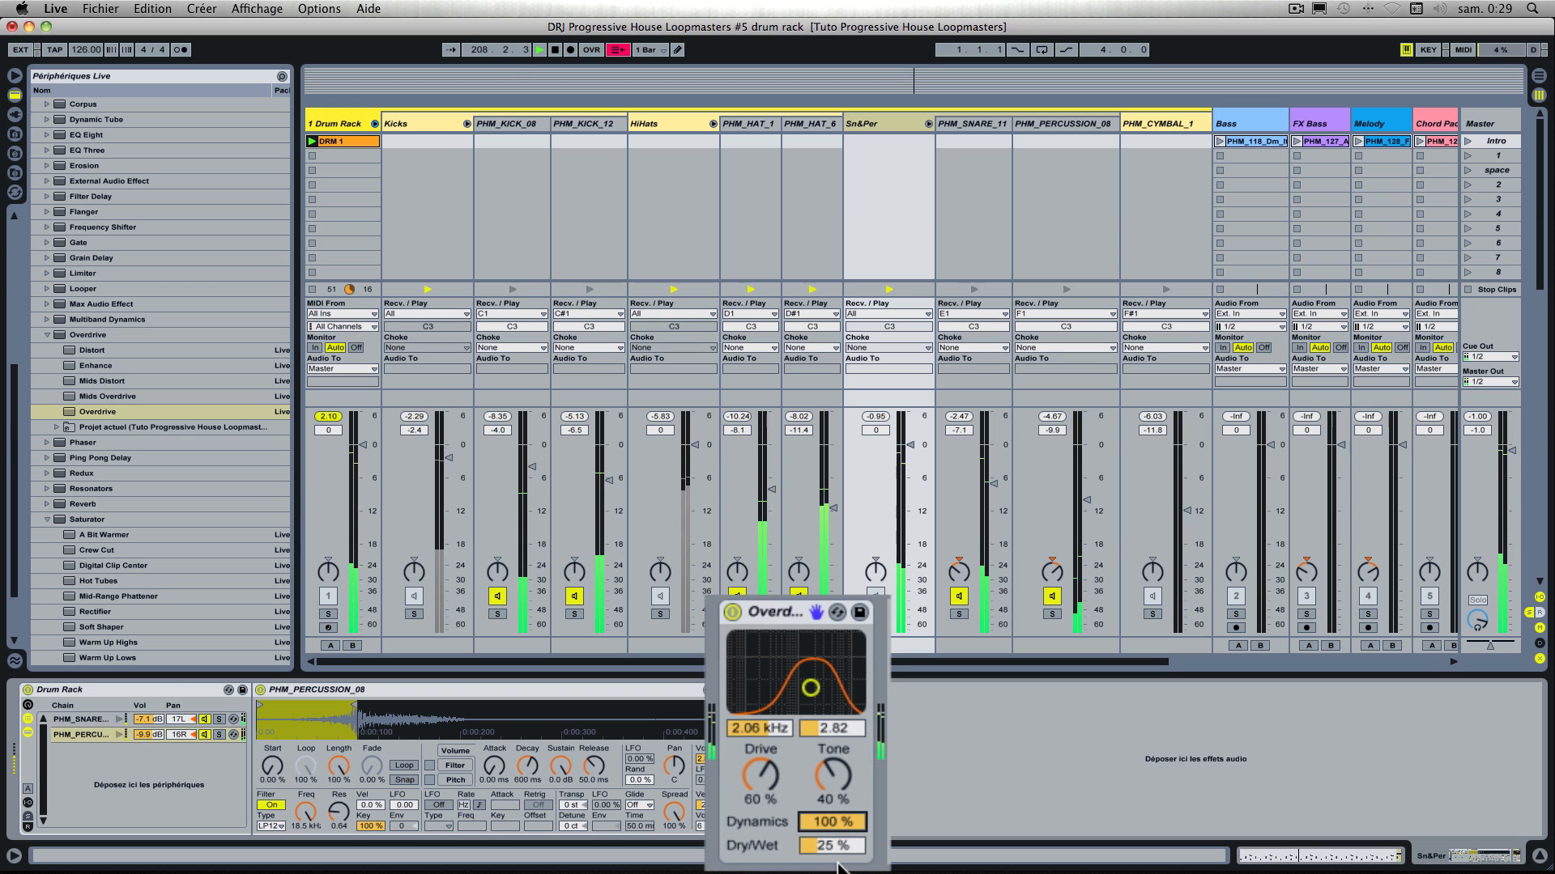
{"action": "mouse_move", "coordinate": [831, 844]}
{"action": "left_mouse_down"}
{"action": "mouse_move", "coordinate": [832, 862]}
{"action": "mouse_move", "coordinate": [843, 843]}
{"action": "left_mouse_up"}
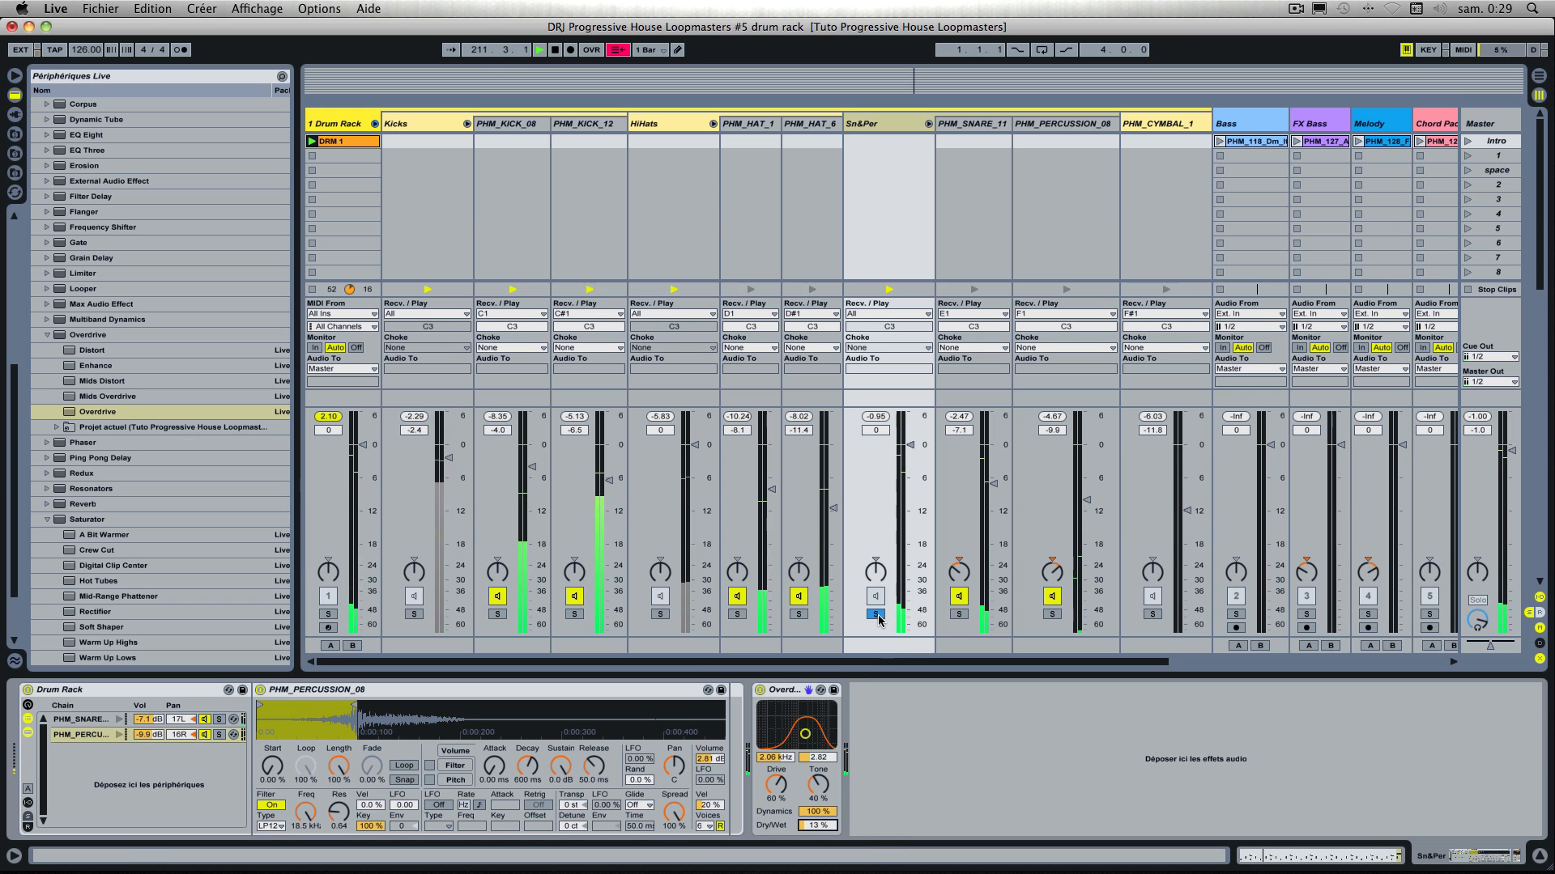
Step: Turn off solo on the Sn&Per group, and solo PHM_CYMBAL_1 with its devices displayed
{"action": "left_click", "coordinate": [876, 613]}
{"action": "left_click", "coordinate": [875, 613]}
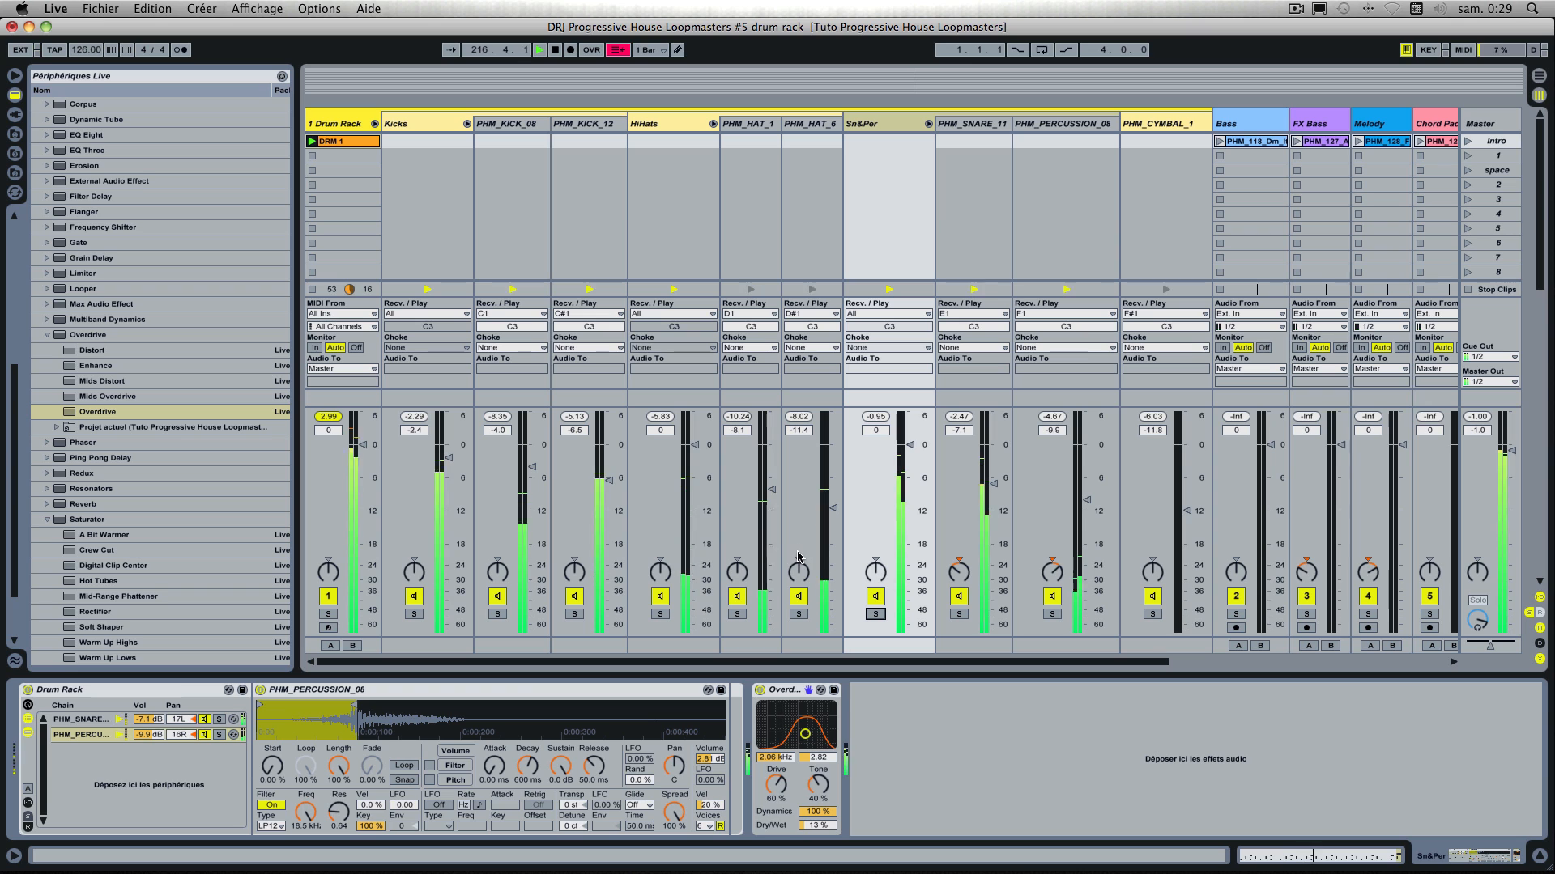
{"action": "left_click", "coordinate": [1152, 614]}
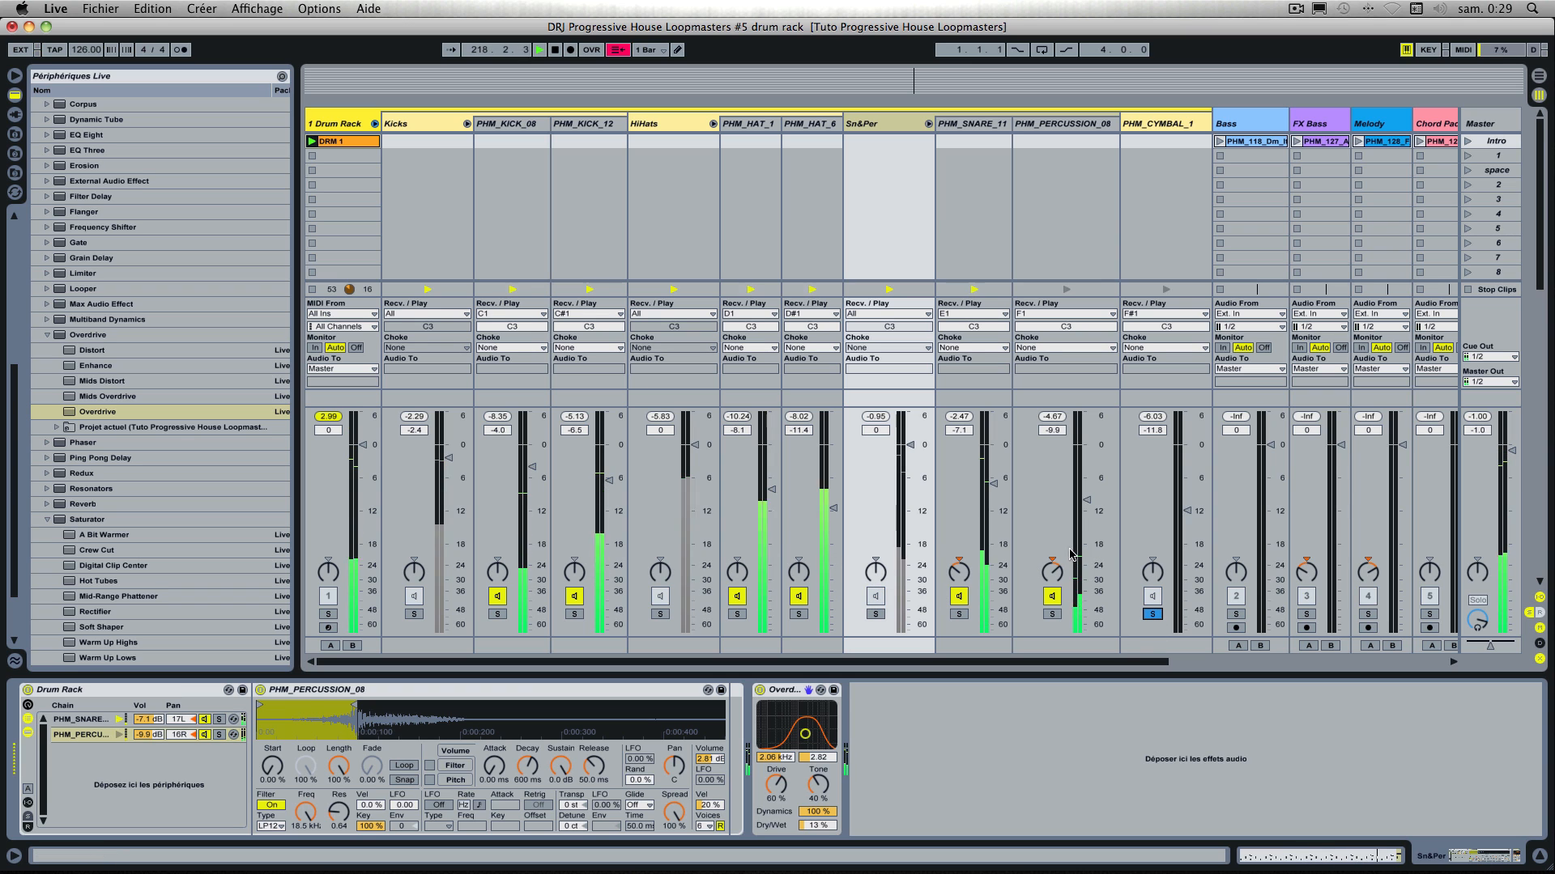
{"action": "left_click", "coordinate": [1193, 418]}
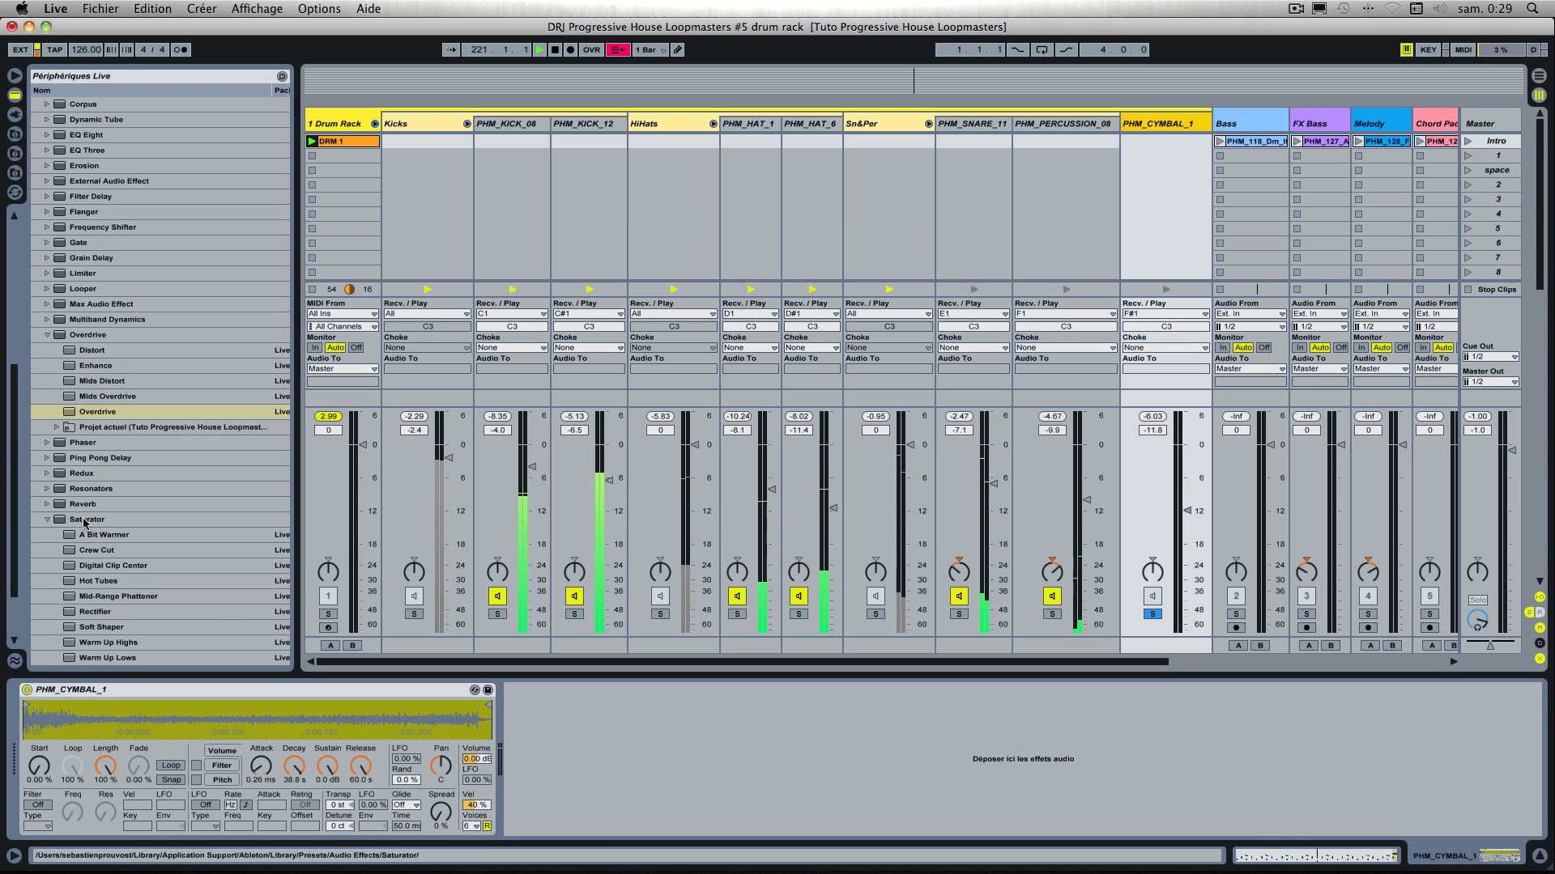
Step: Add a Reverb to PHM_CYMBAL_1 with Lo Cut on and Hi Cut off
{"action": "left_click", "coordinate": [71, 508]}
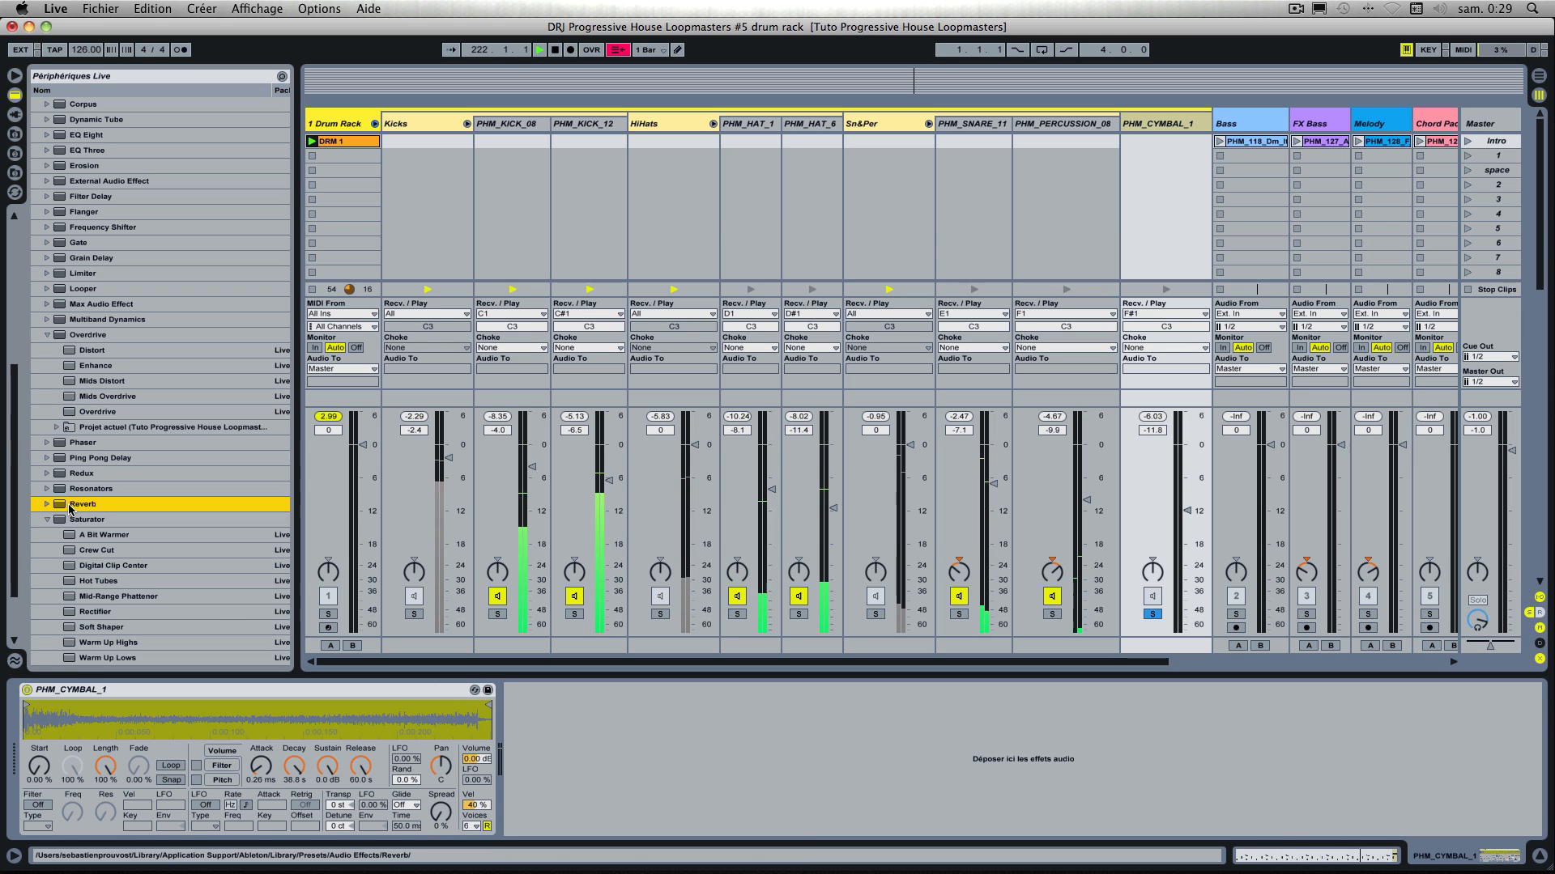
{"action": "left_click_drag", "start_coordinate": [71, 508], "coordinate": [558, 770]}
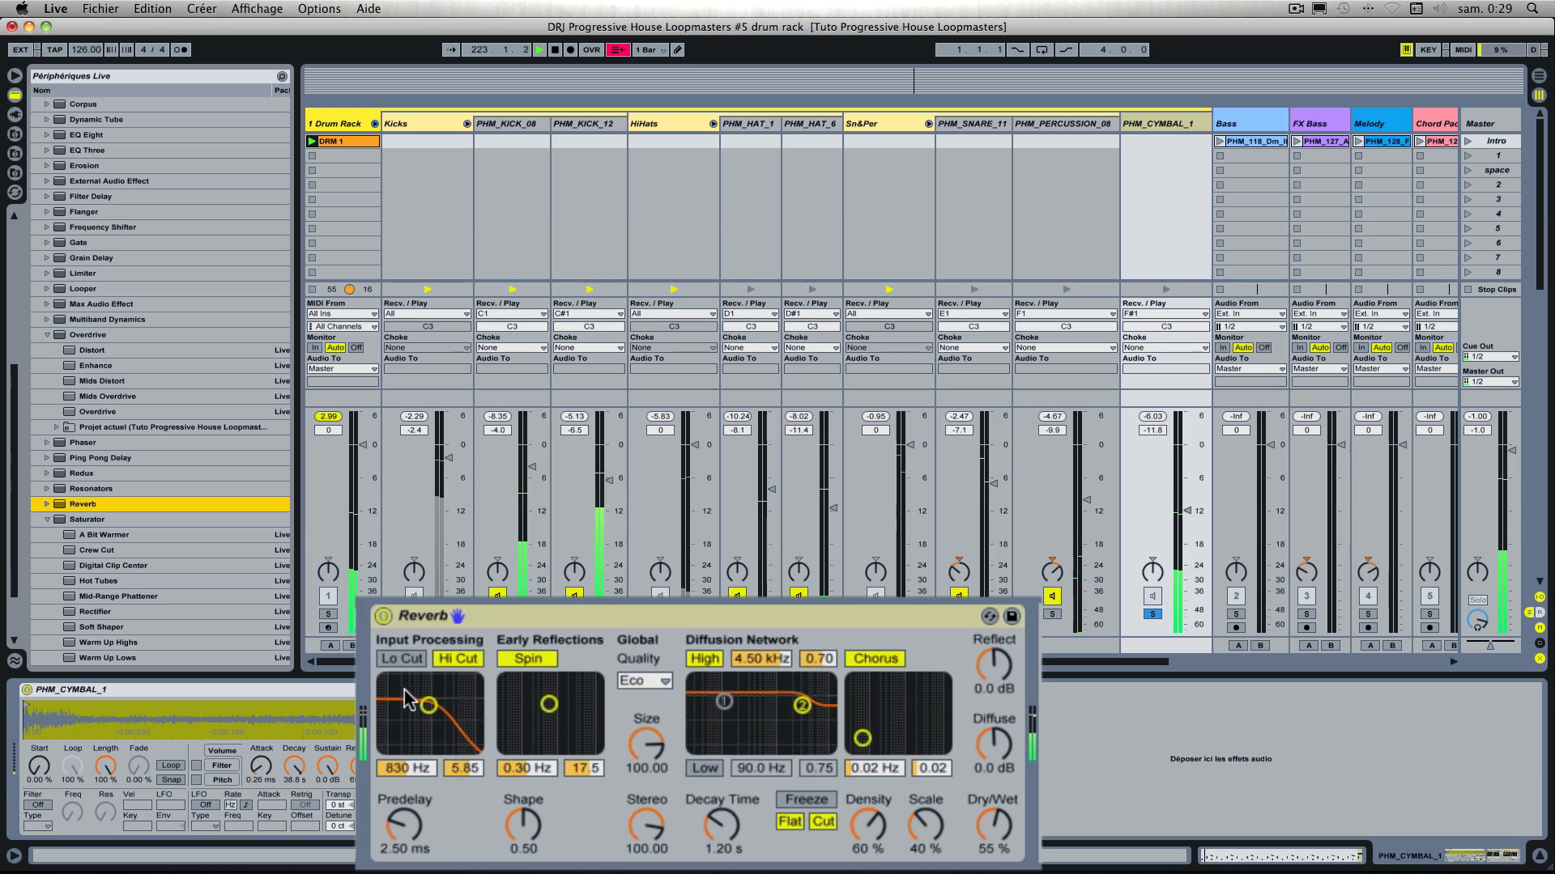
{"action": "left_click", "coordinate": [407, 658]}
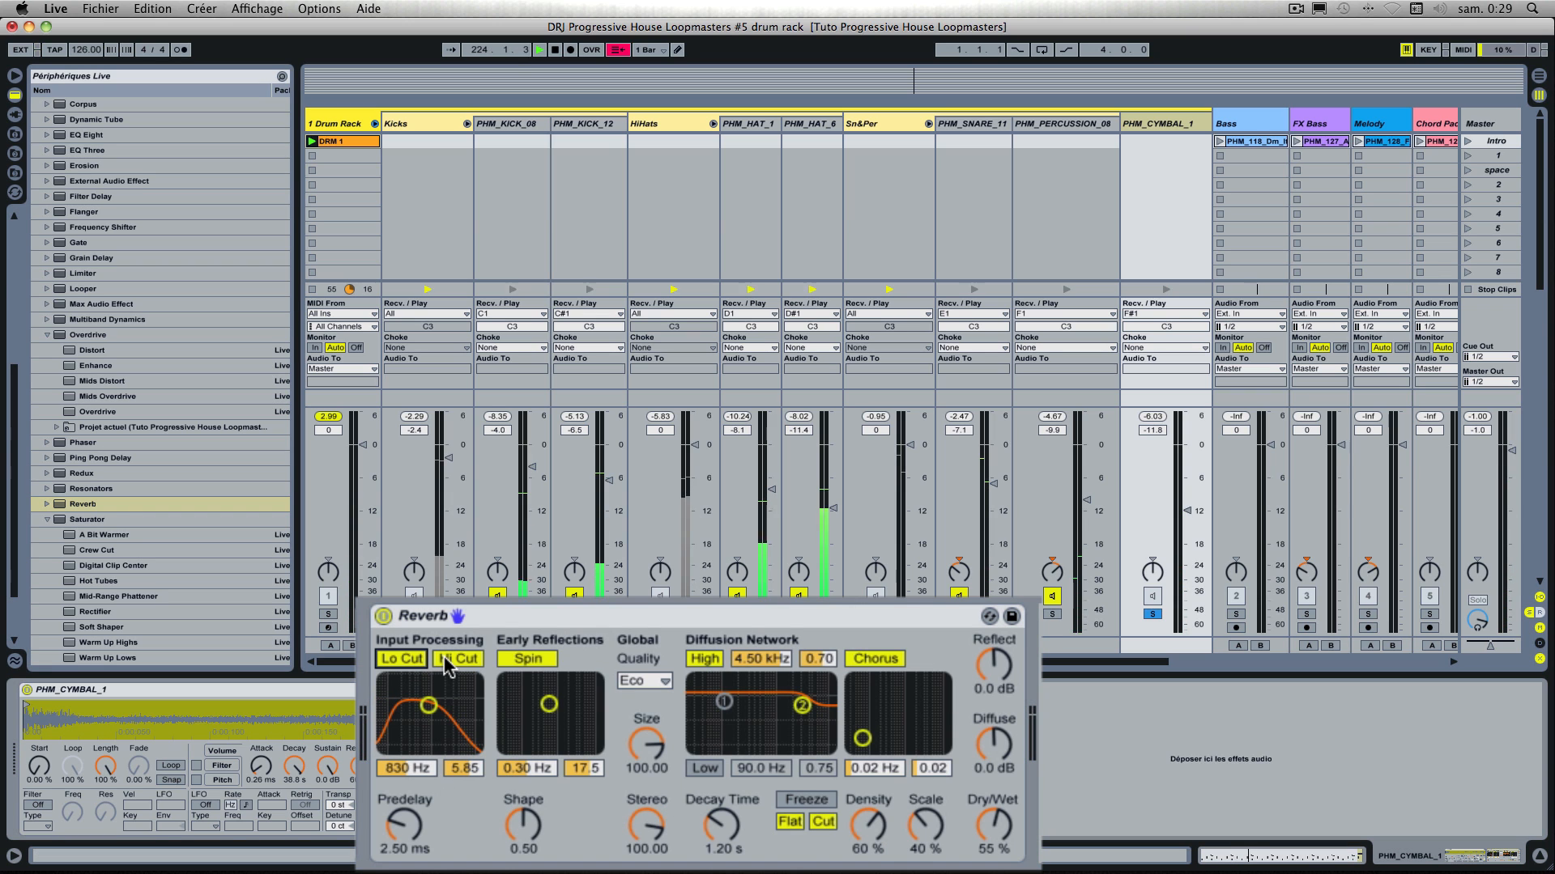
{"action": "left_click", "coordinate": [465, 657]}
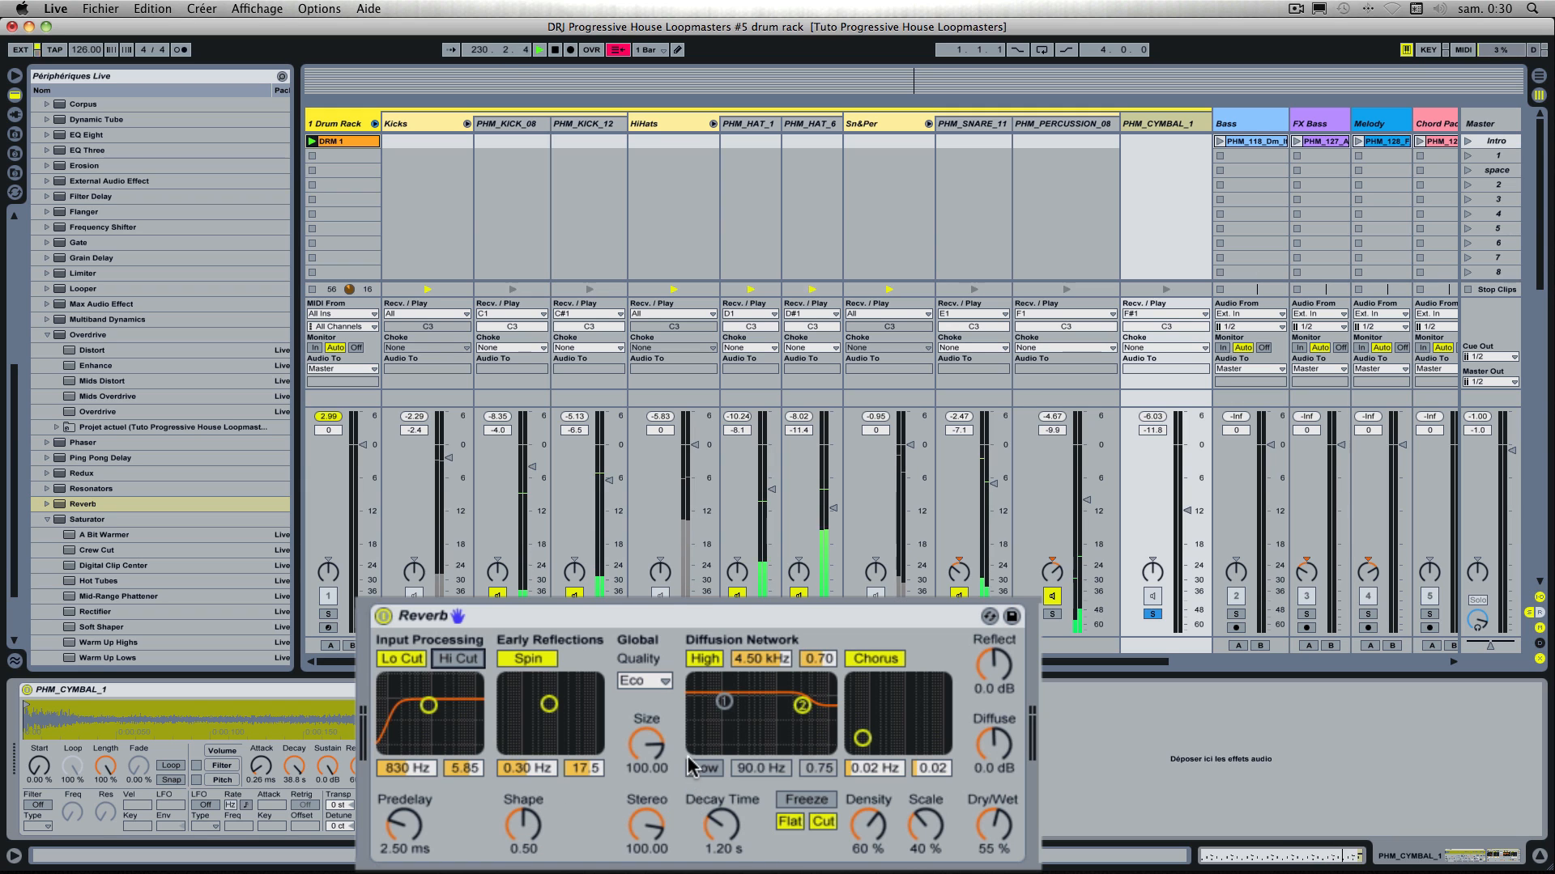
Step: Set the Reverb's quality to High and its Dry/Wet to 40 %
{"action": "right_click", "coordinate": [649, 682]}
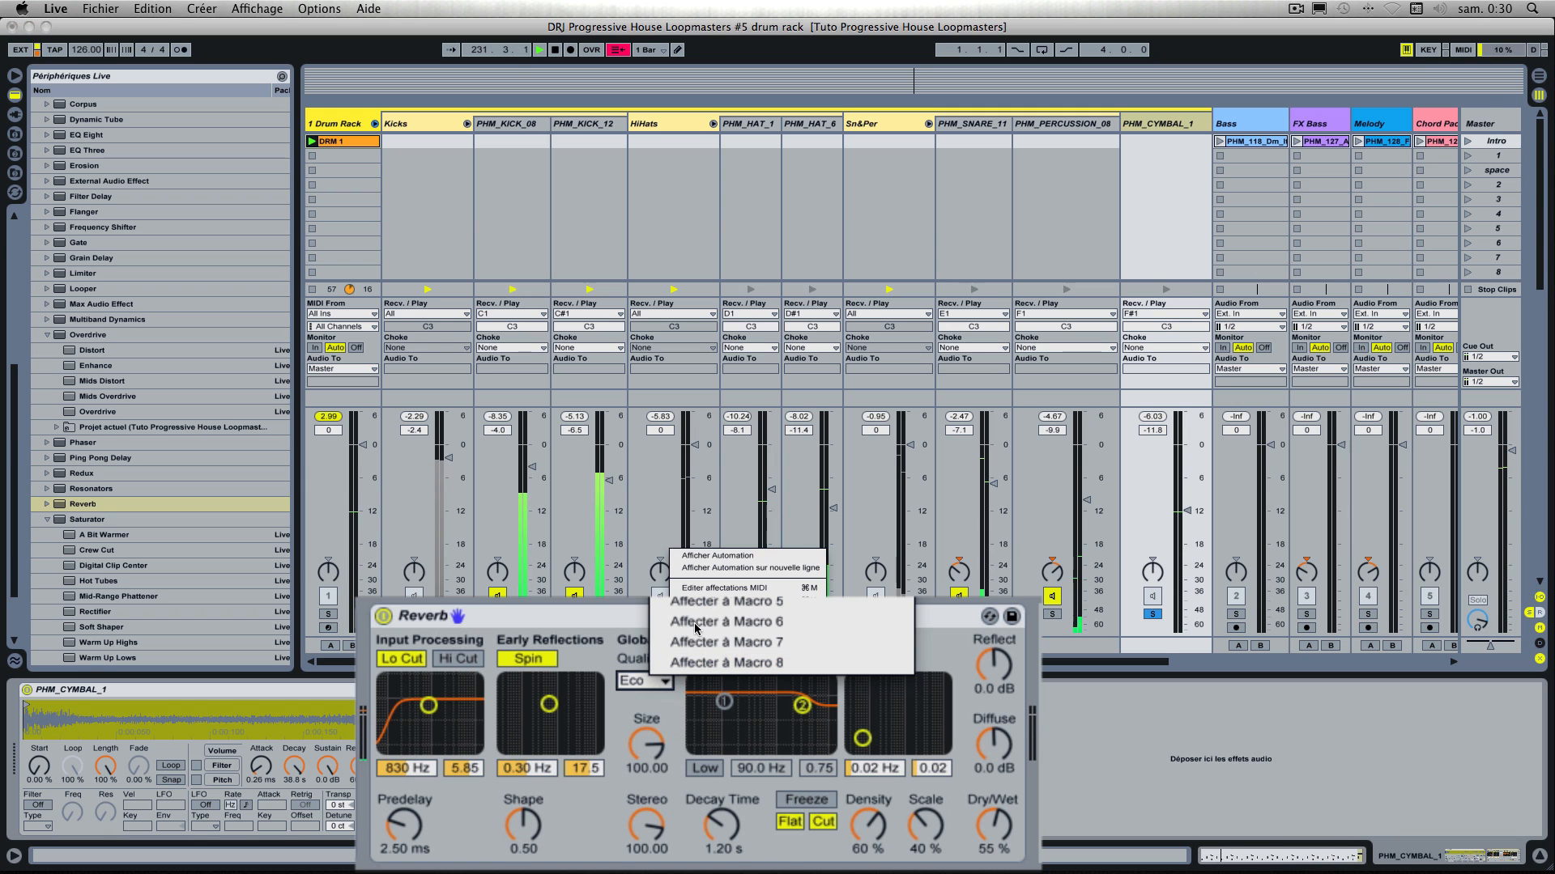
{"action": "left_click", "coordinate": [635, 684]}
{"action": "left_click", "coordinate": [636, 684]}
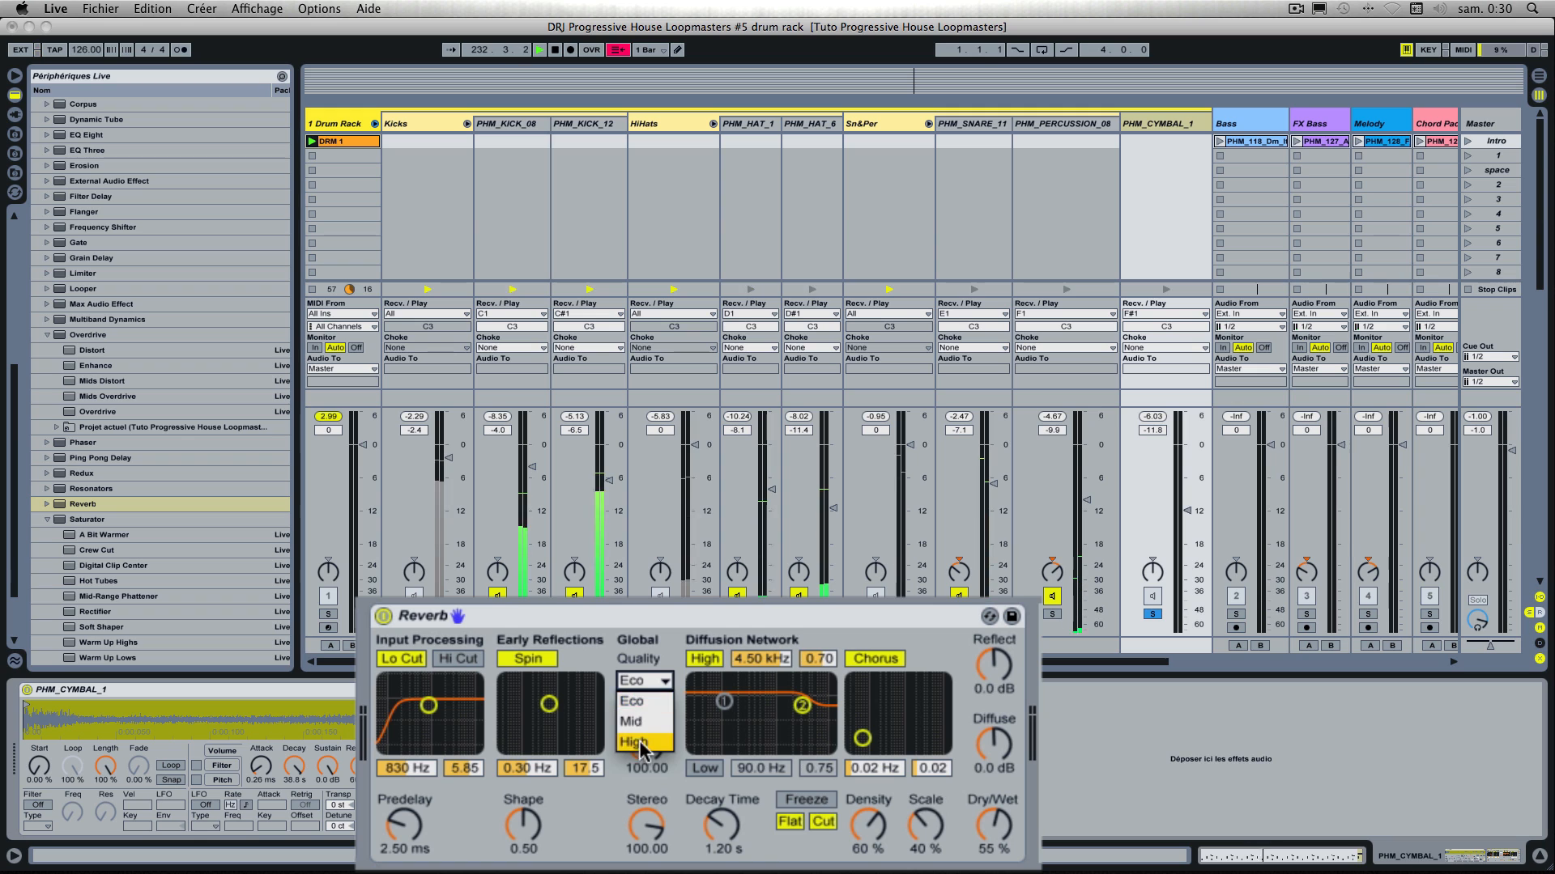
{"action": "left_click", "coordinate": [636, 689]}
{"action": "left_click", "coordinate": [641, 682]}
{"action": "left_click", "coordinate": [640, 741]}
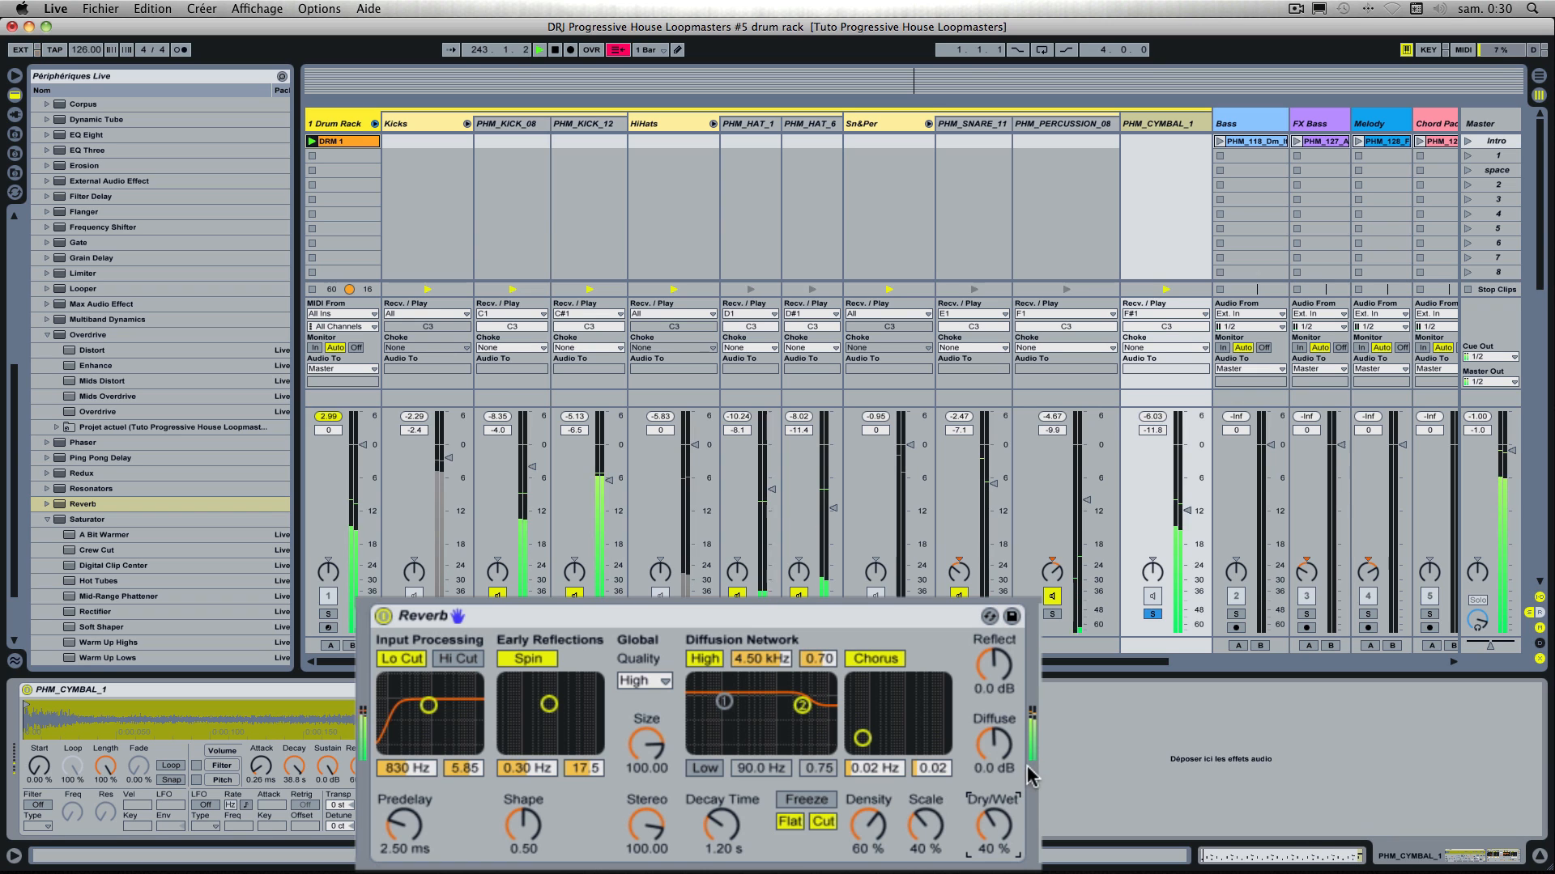
Step: Raise the Reverb's Diffuse level to 3.9 dB and its Reflect level to 3.2 dB
{"action": "left_click_drag", "start_coordinate": [1006, 760], "coordinate": [1006, 753]}
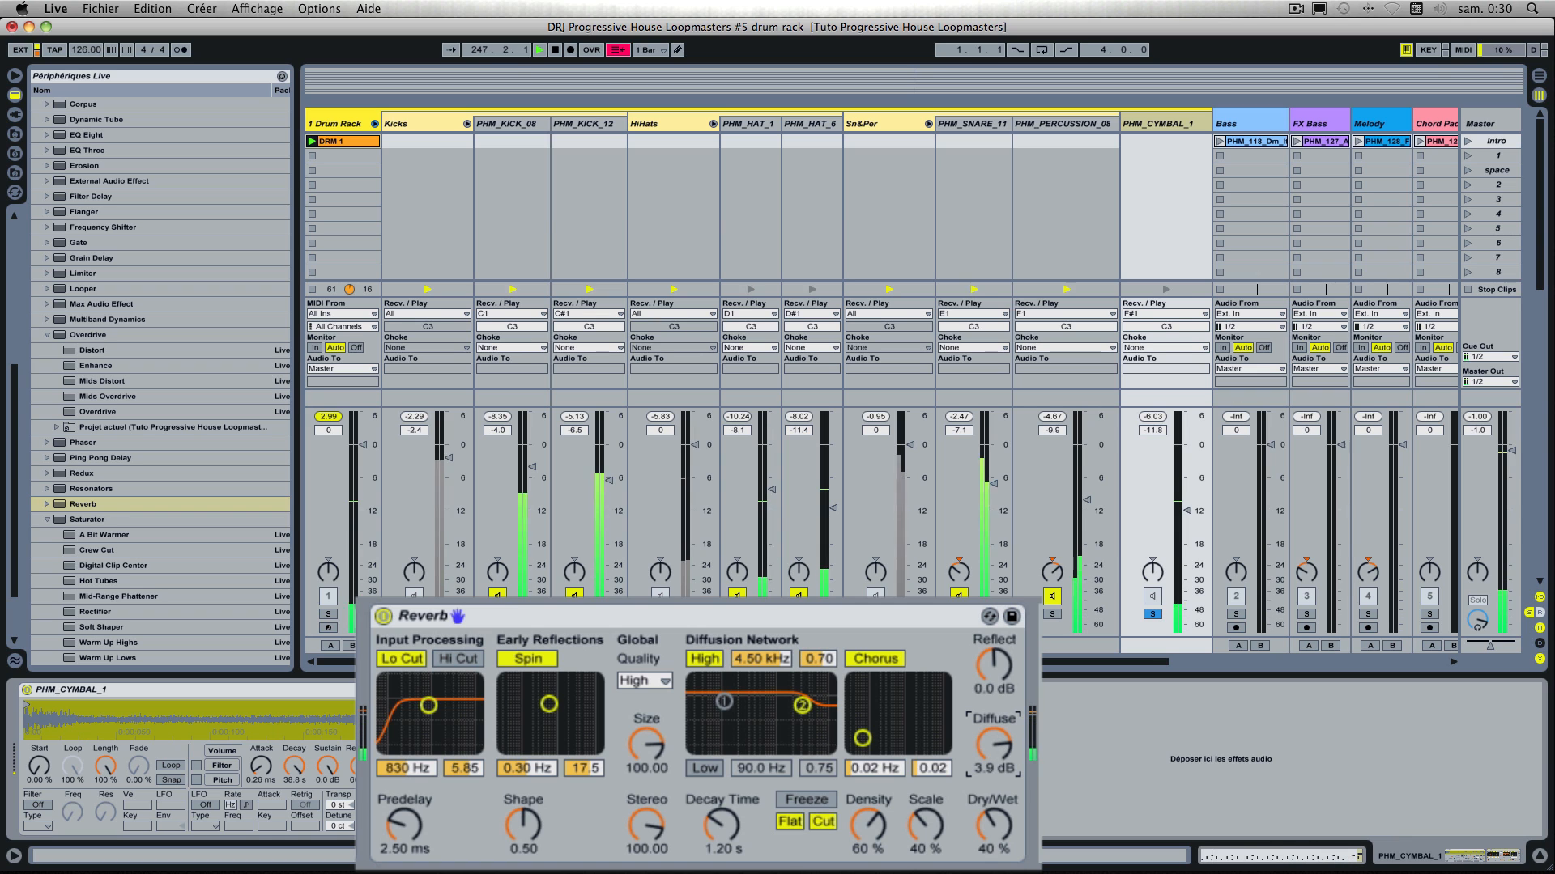
{"action": "left_click_drag", "start_coordinate": [994, 667], "coordinate": [995, 657]}
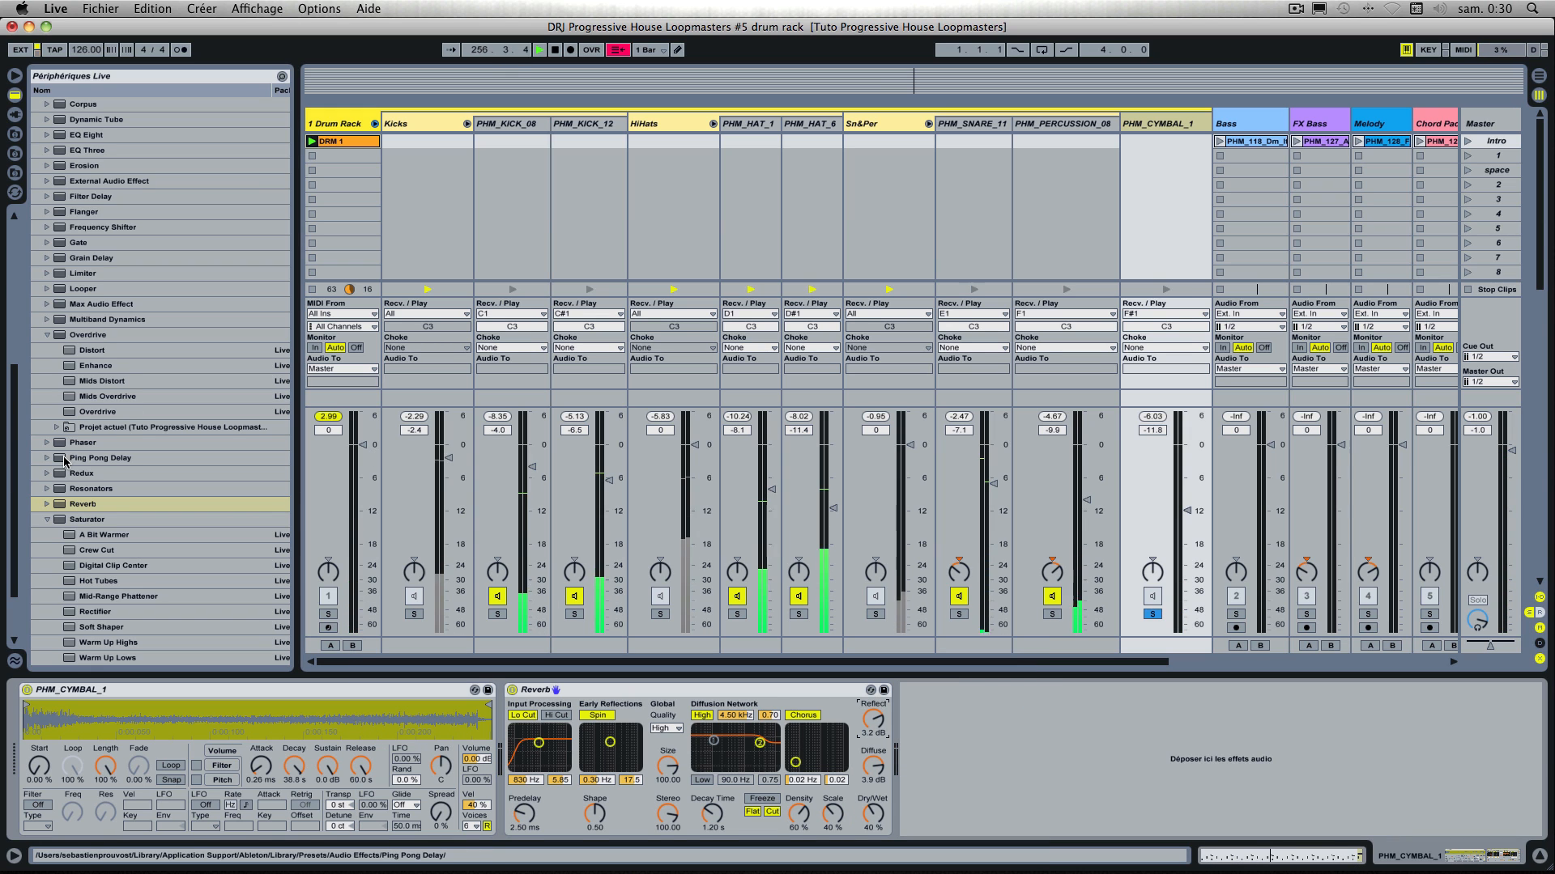
Step: Add a Ping Pong Delay after the Reverb, with a delay of 2 beat divisions and 37 % Dry/Wet
{"action": "left_click_drag", "start_coordinate": [65, 462], "coordinate": [927, 725]}
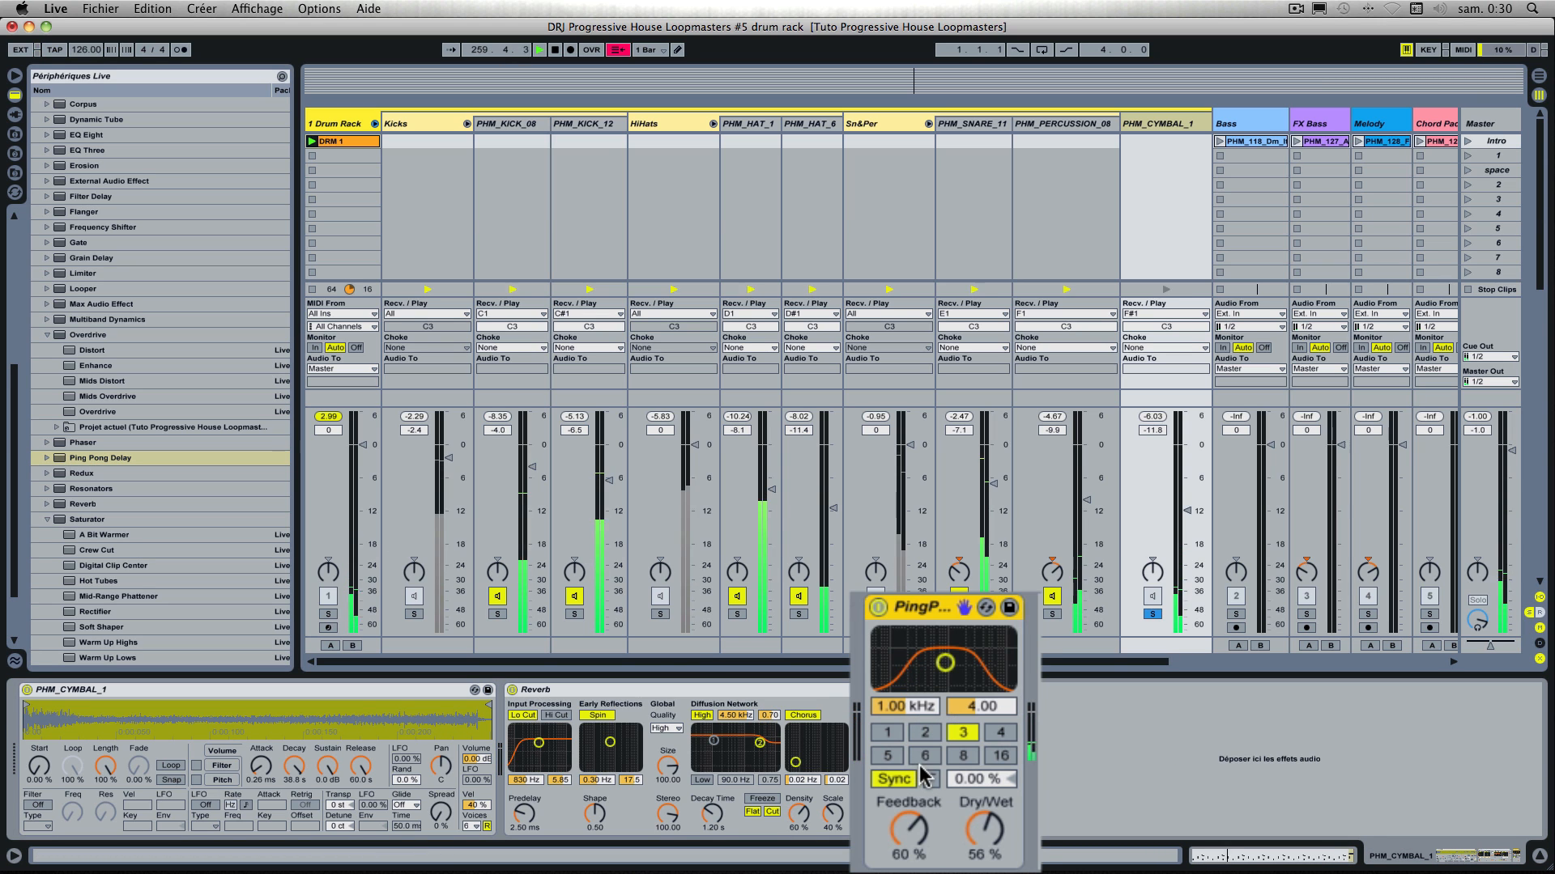
{"action": "left_click", "coordinate": [925, 732]}
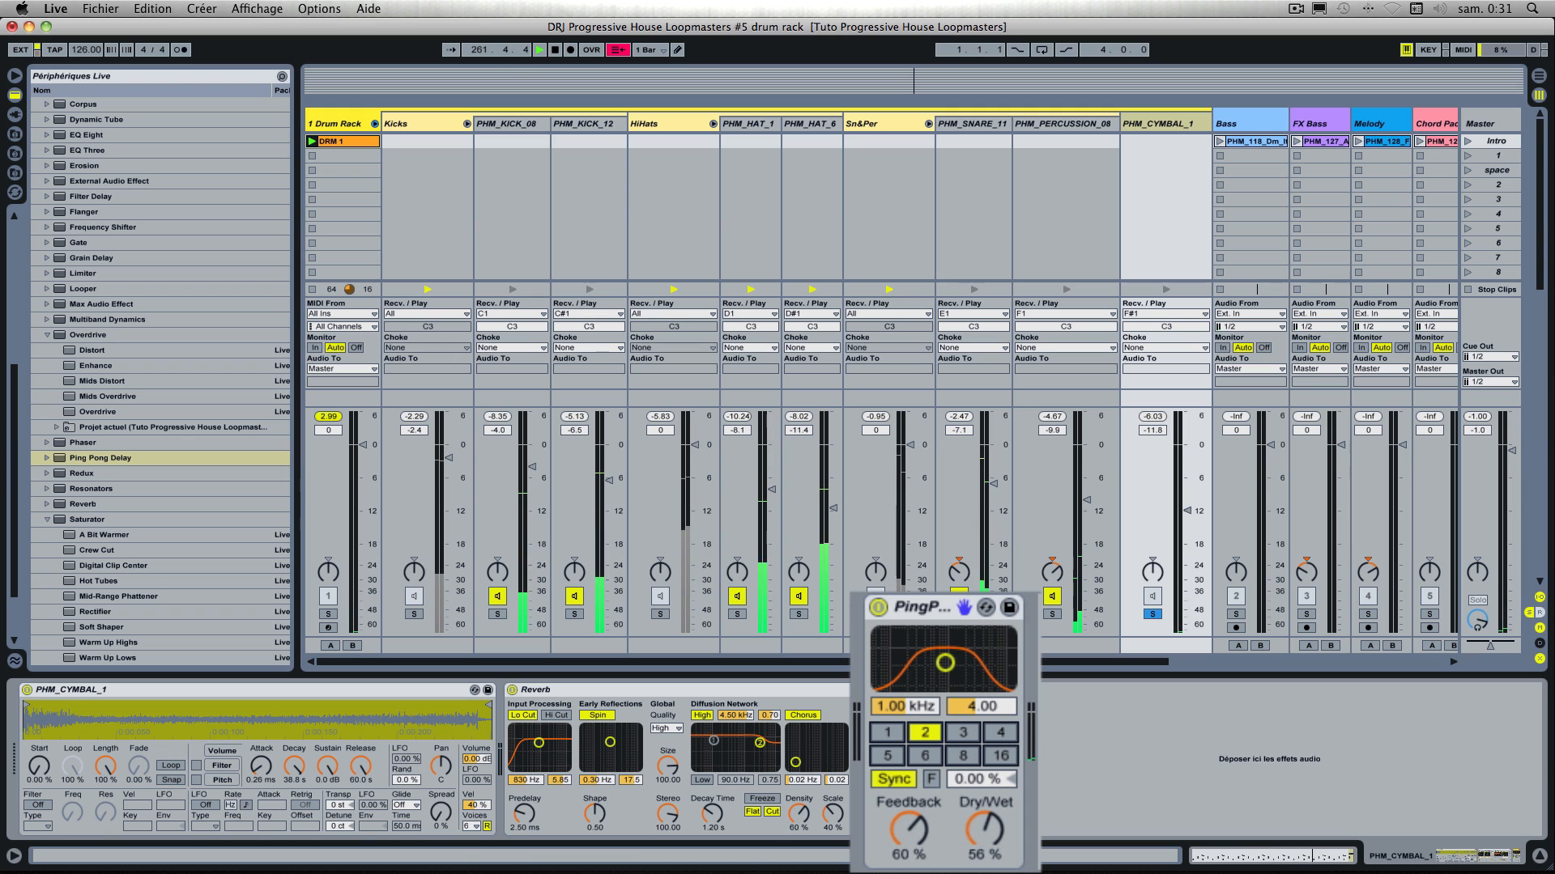
{"action": "left_click_drag", "start_coordinate": [986, 834], "coordinate": [986, 863]}
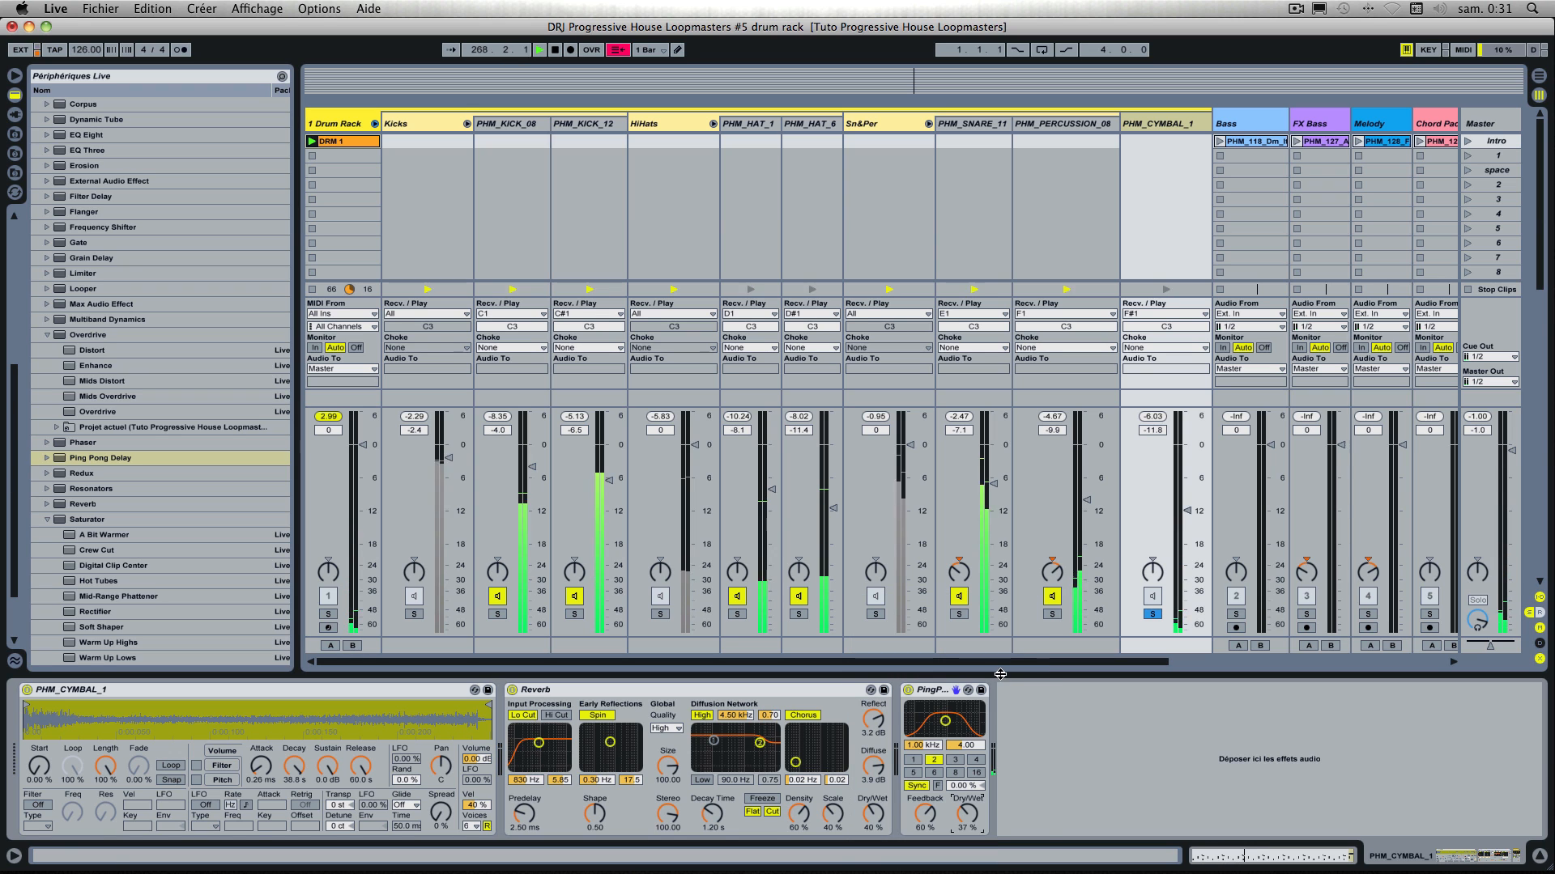
Step: With PHM_CYMBAL_1 unsoloed, set the Drum Rack track's volume to -4 dB and stop playback
{"action": "left_click", "coordinate": [1151, 615]}
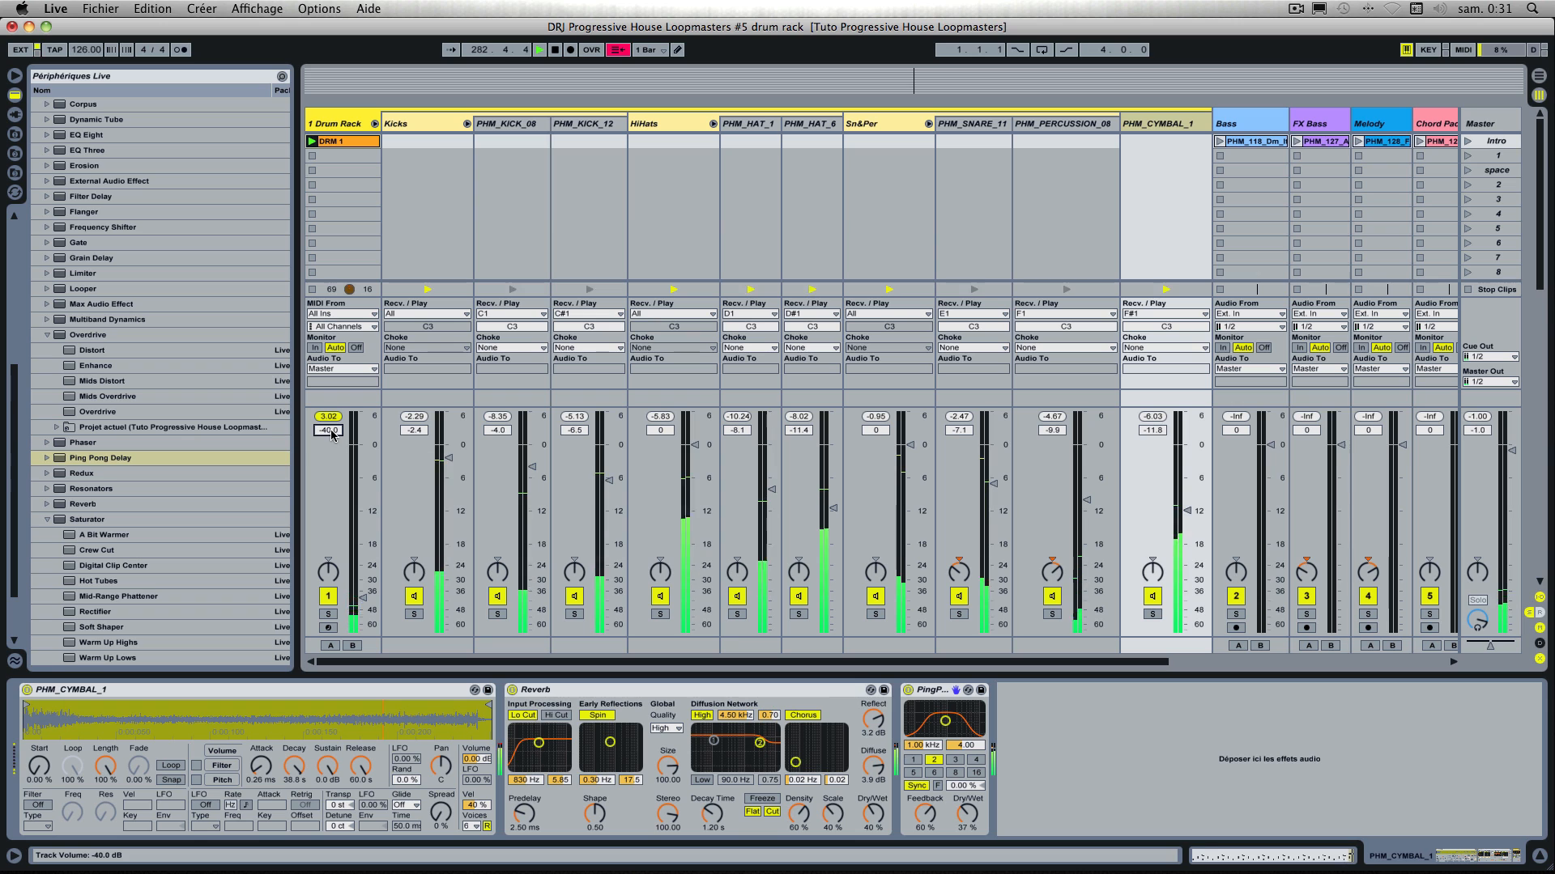
{"action": "type", "text": "-4"}
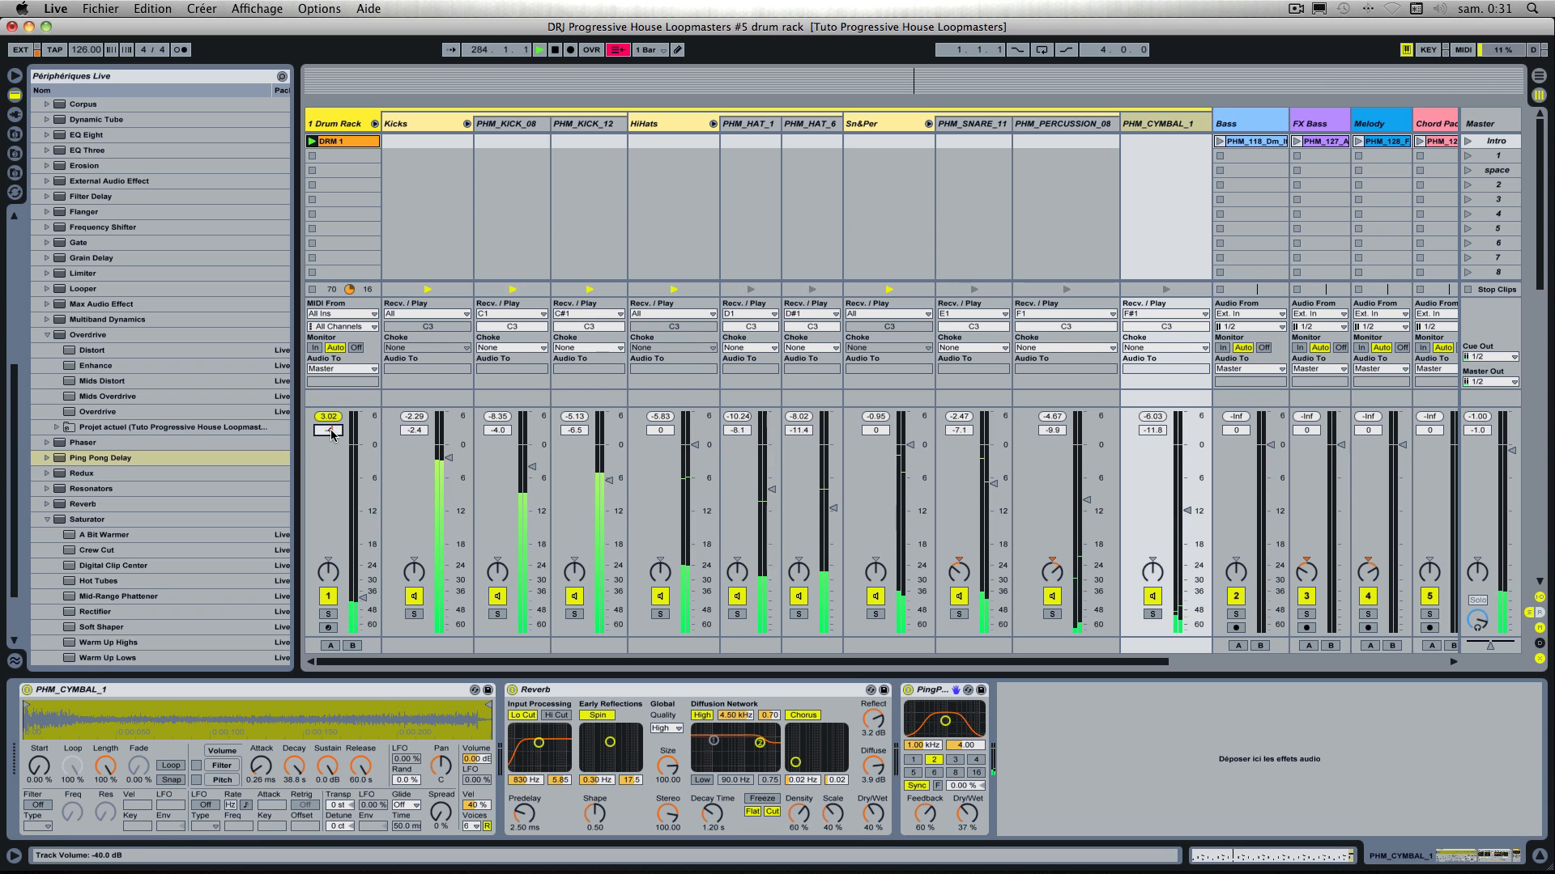
{"action": "key", "text": "Return"}
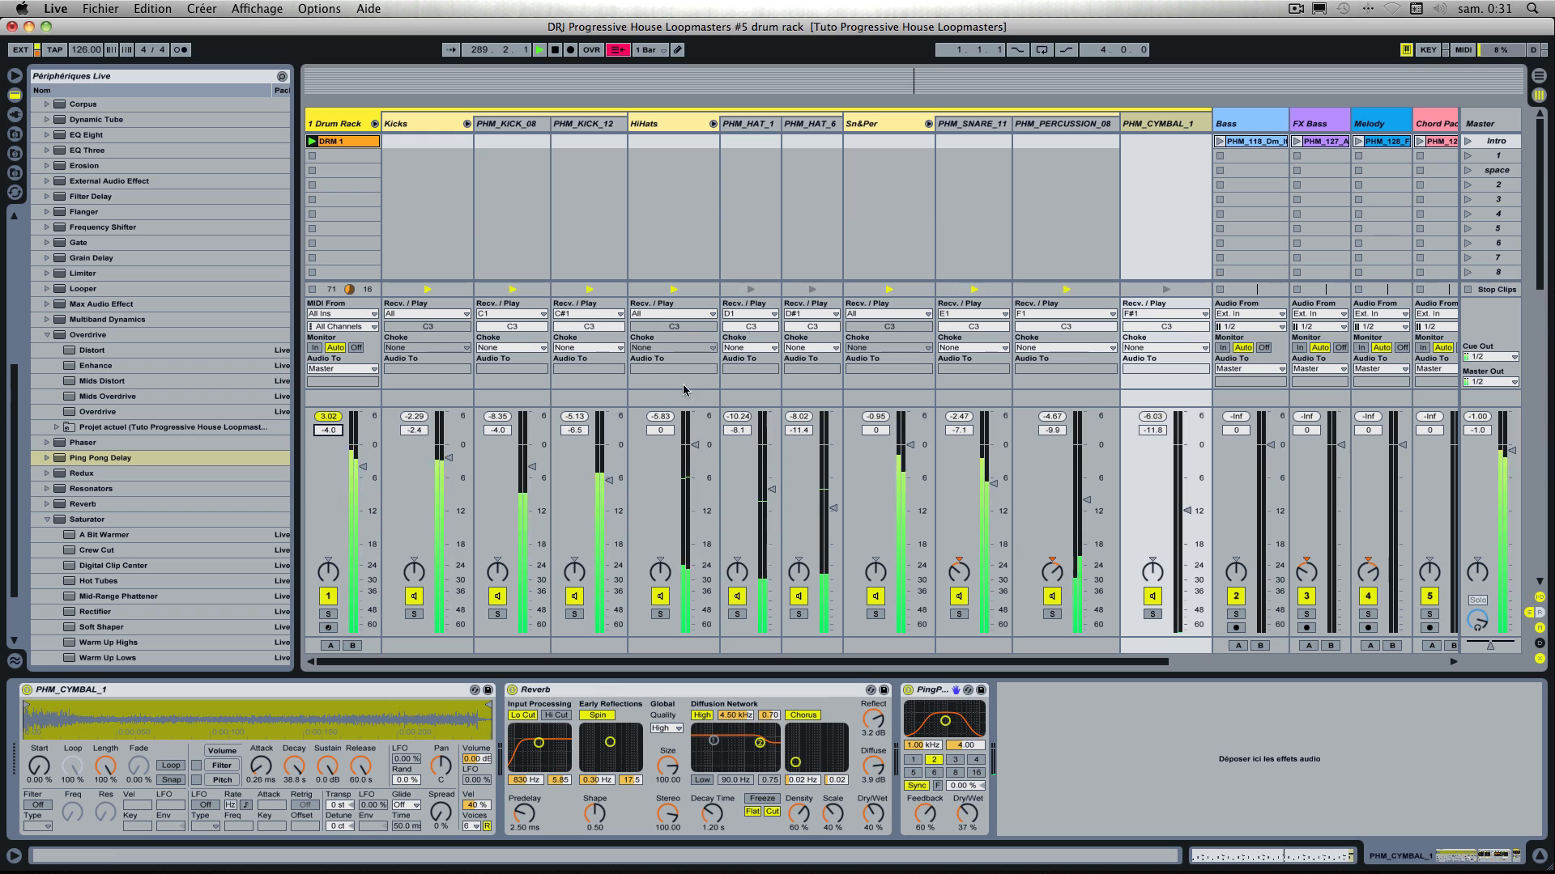
{"action": "key", "text": "space"}
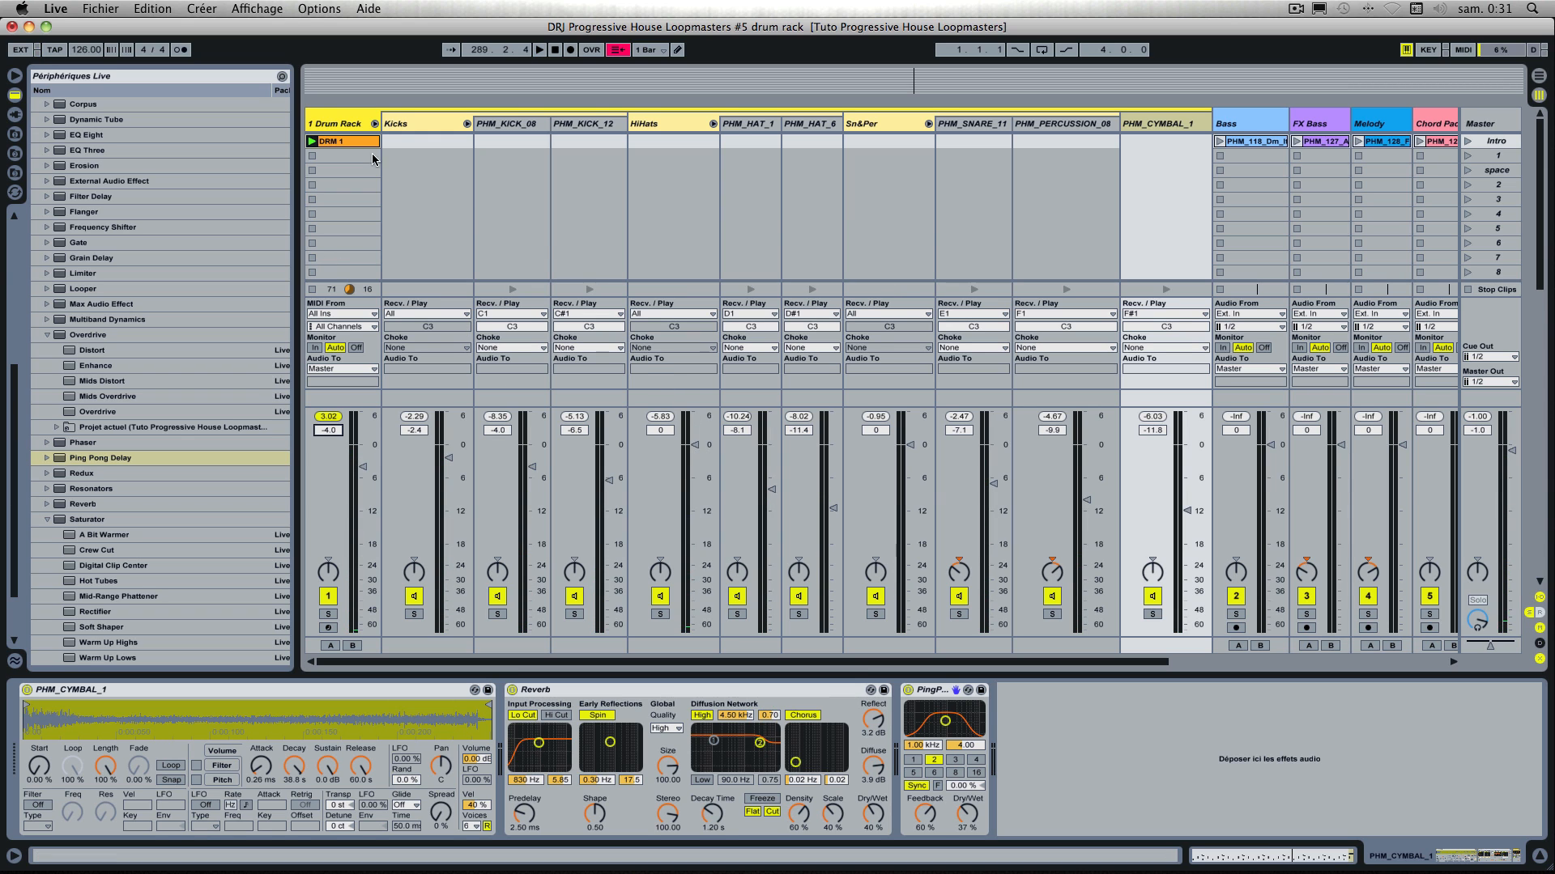
Step: Duplicate the DRM 1 clip into the slot below as DRM 2 and set its loop length to 2 bars
{"action": "double_click", "coordinate": [353, 139]}
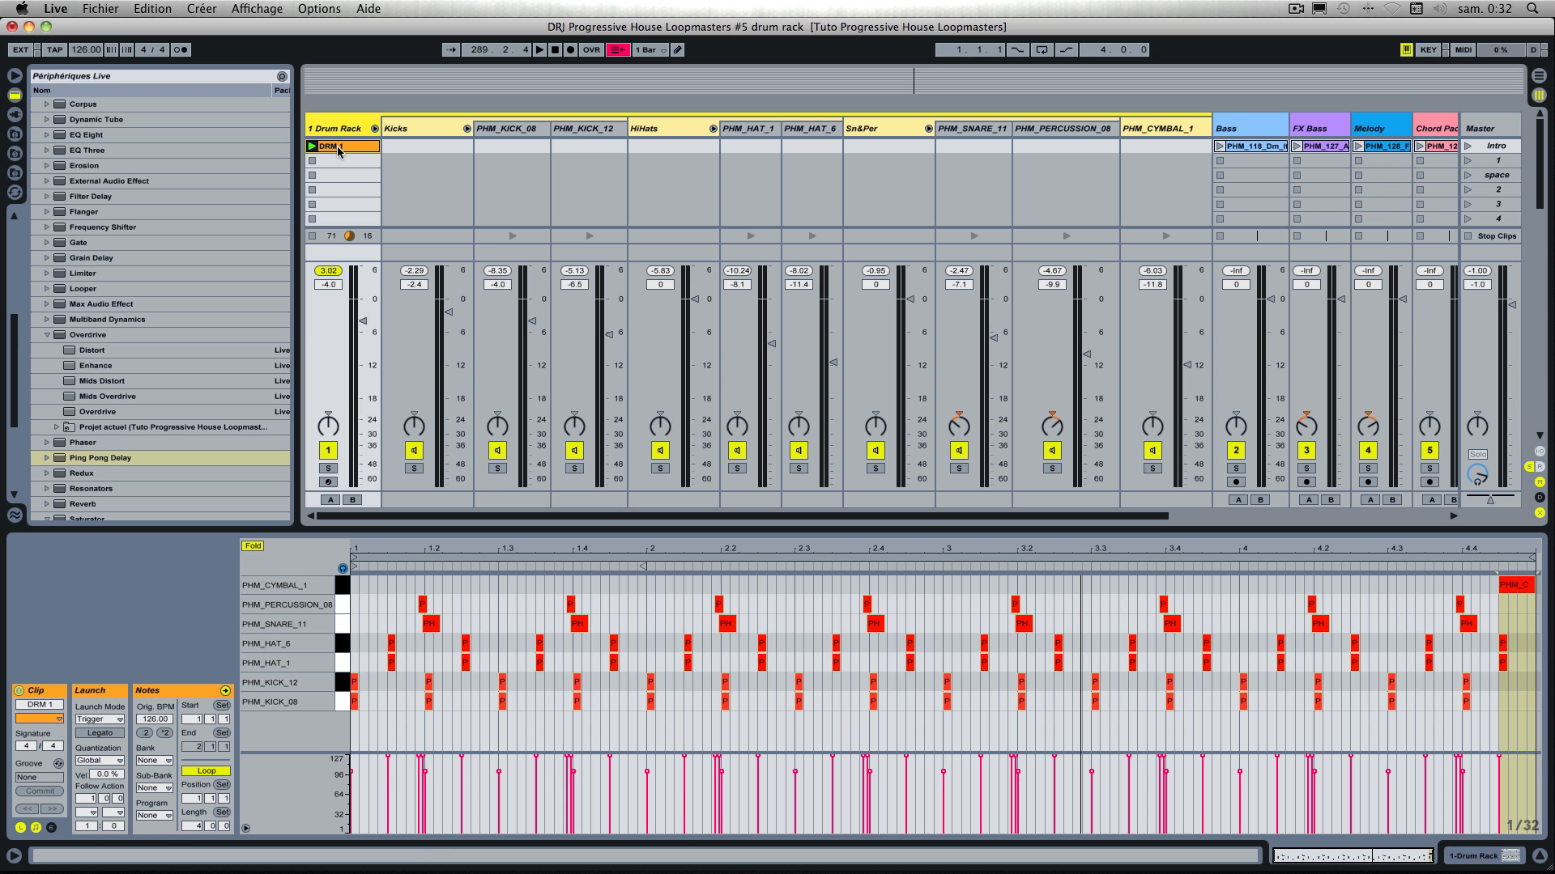
{"action": "left_click_drag", "start_coordinate": [339, 151], "coordinate": [341, 165]}
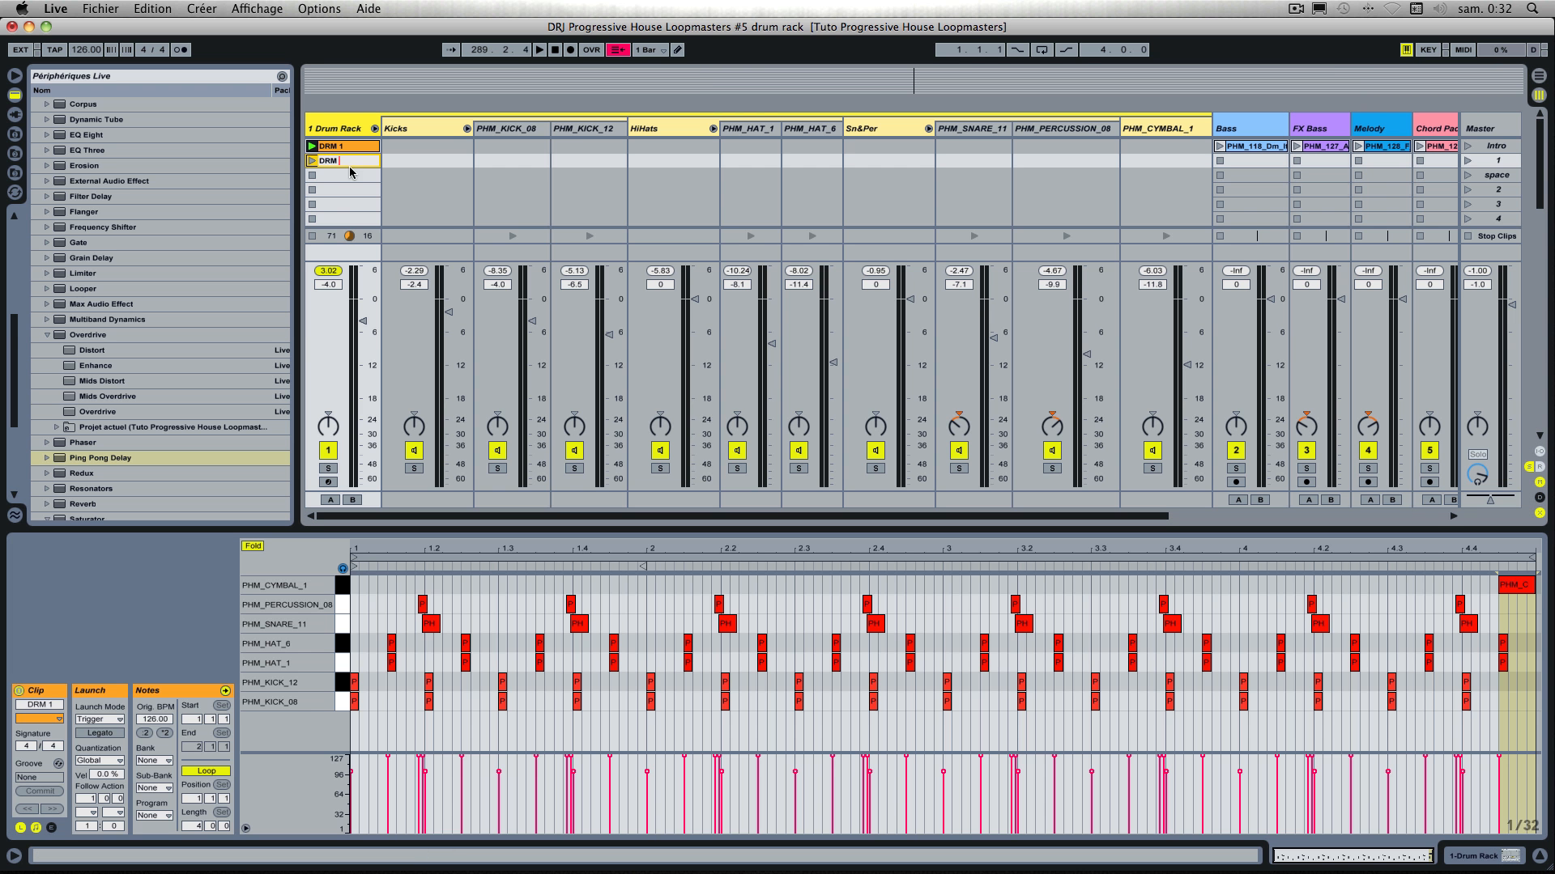
{"action": "left_click_drag", "start_coordinate": [193, 827], "coordinate": [192, 842]}
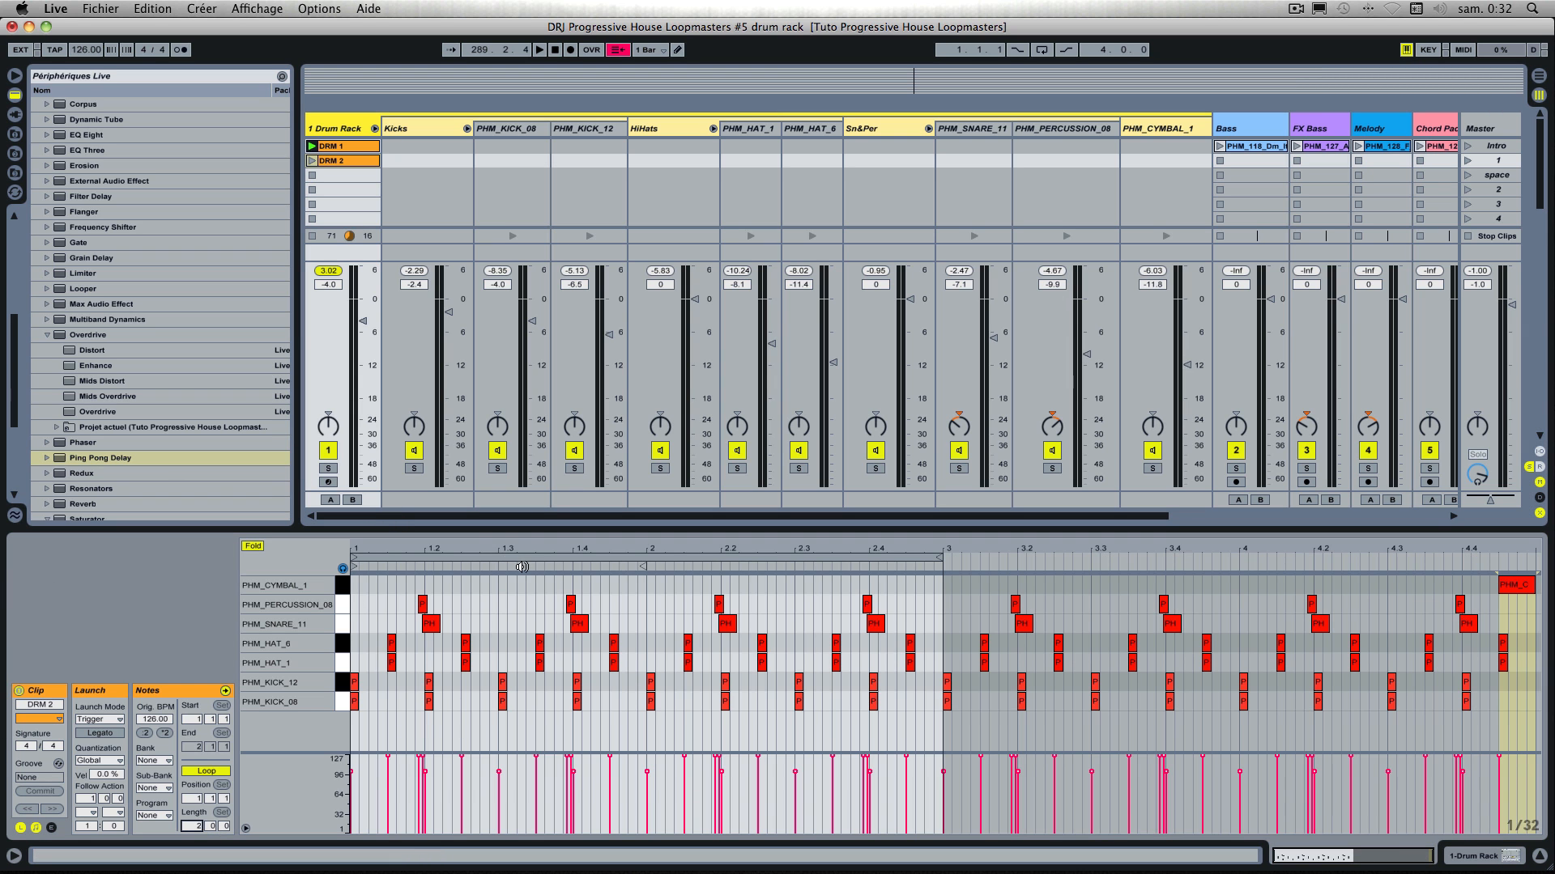
Step: Launch DRM 2, add PHM_KICK_08 and PHM_KICK_12 notes at 2.4.3, and lower the PHM_KICK_12 note's velocity to about 54
{"action": "left_click_drag", "start_coordinate": [516, 554], "coordinate": [554, 636]}
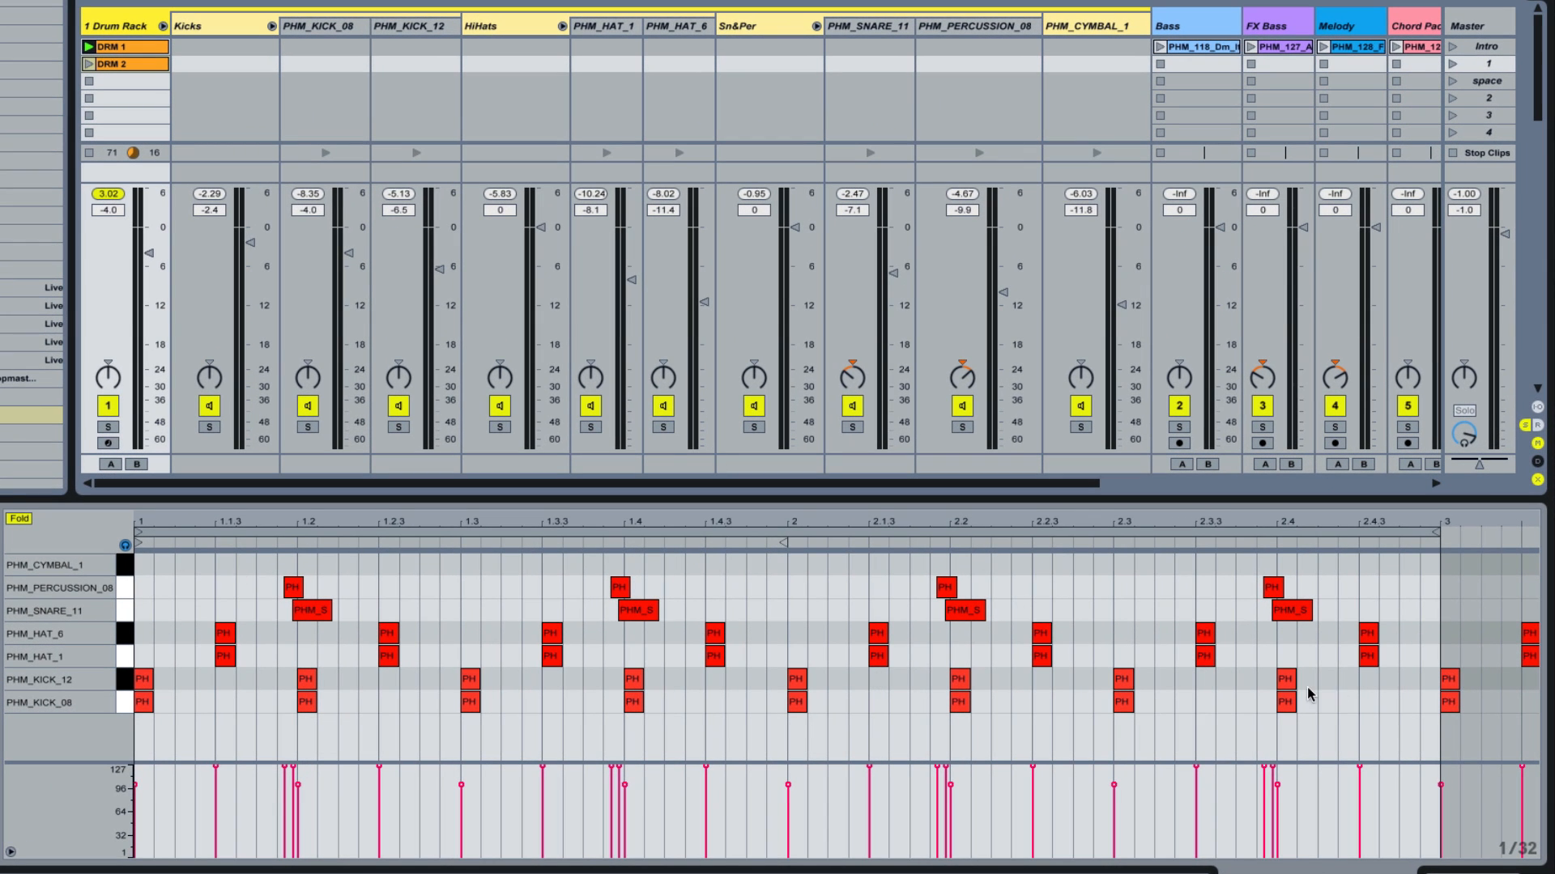
{"action": "scroll", "coordinate": [1306, 694], "scroll_direction": "right", "scroll_amount": 1}
{"action": "left_click", "coordinate": [89, 64]}
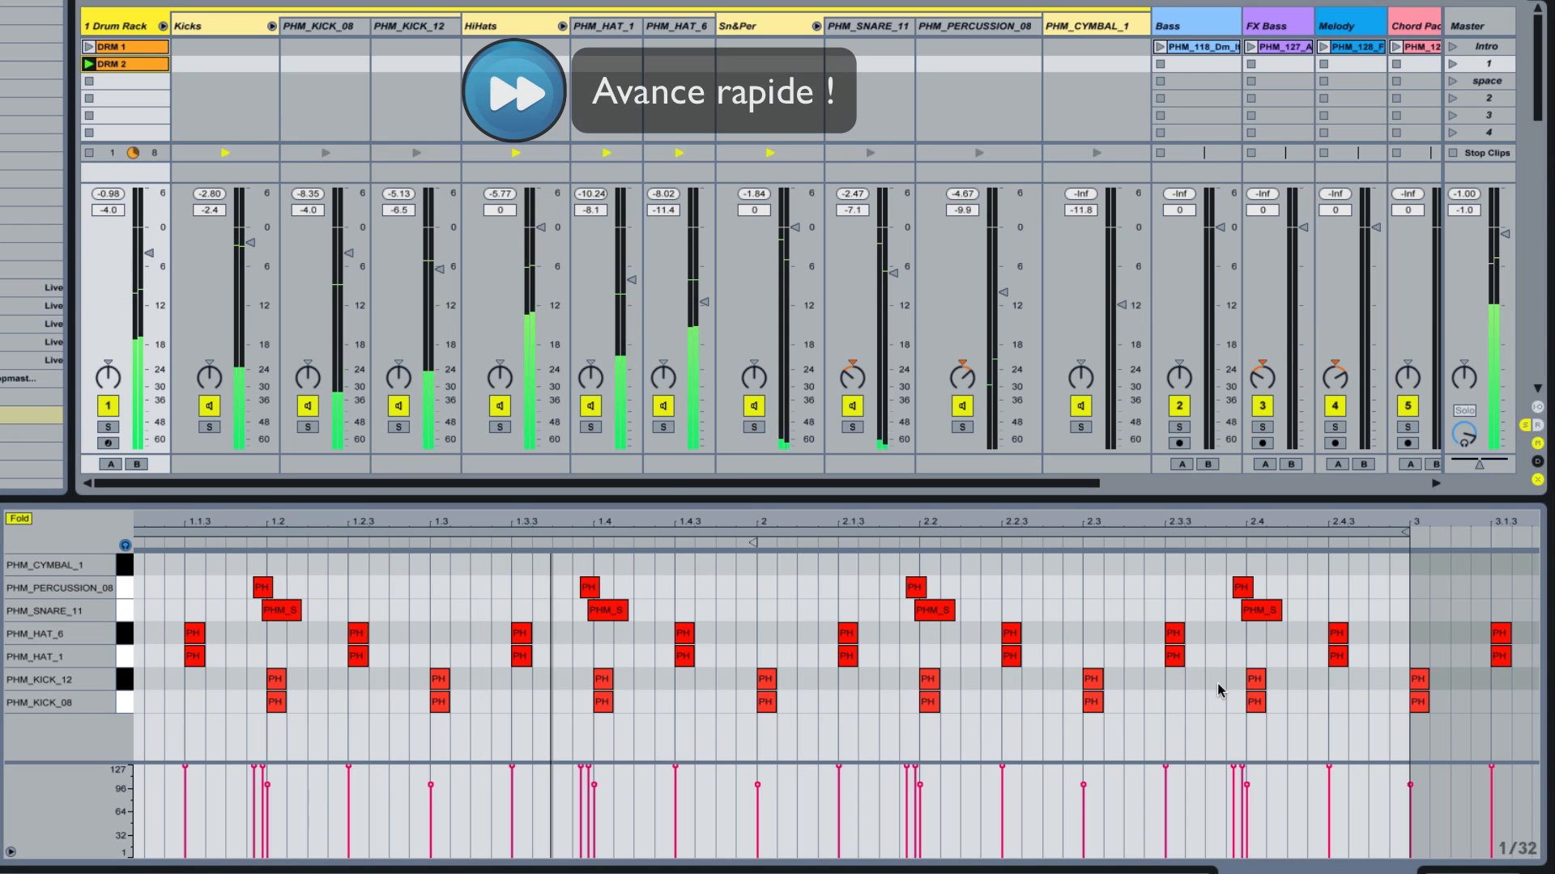
{"action": "scroll", "coordinate": [1324, 693], "scroll_direction": "left", "scroll_amount": 1}
{"action": "double_click", "coordinate": [1330, 703]}
{"action": "left_click_drag", "start_coordinate": [1329, 703], "coordinate": [1350, 703]}
{"action": "left_click", "coordinate": [1354, 682]}
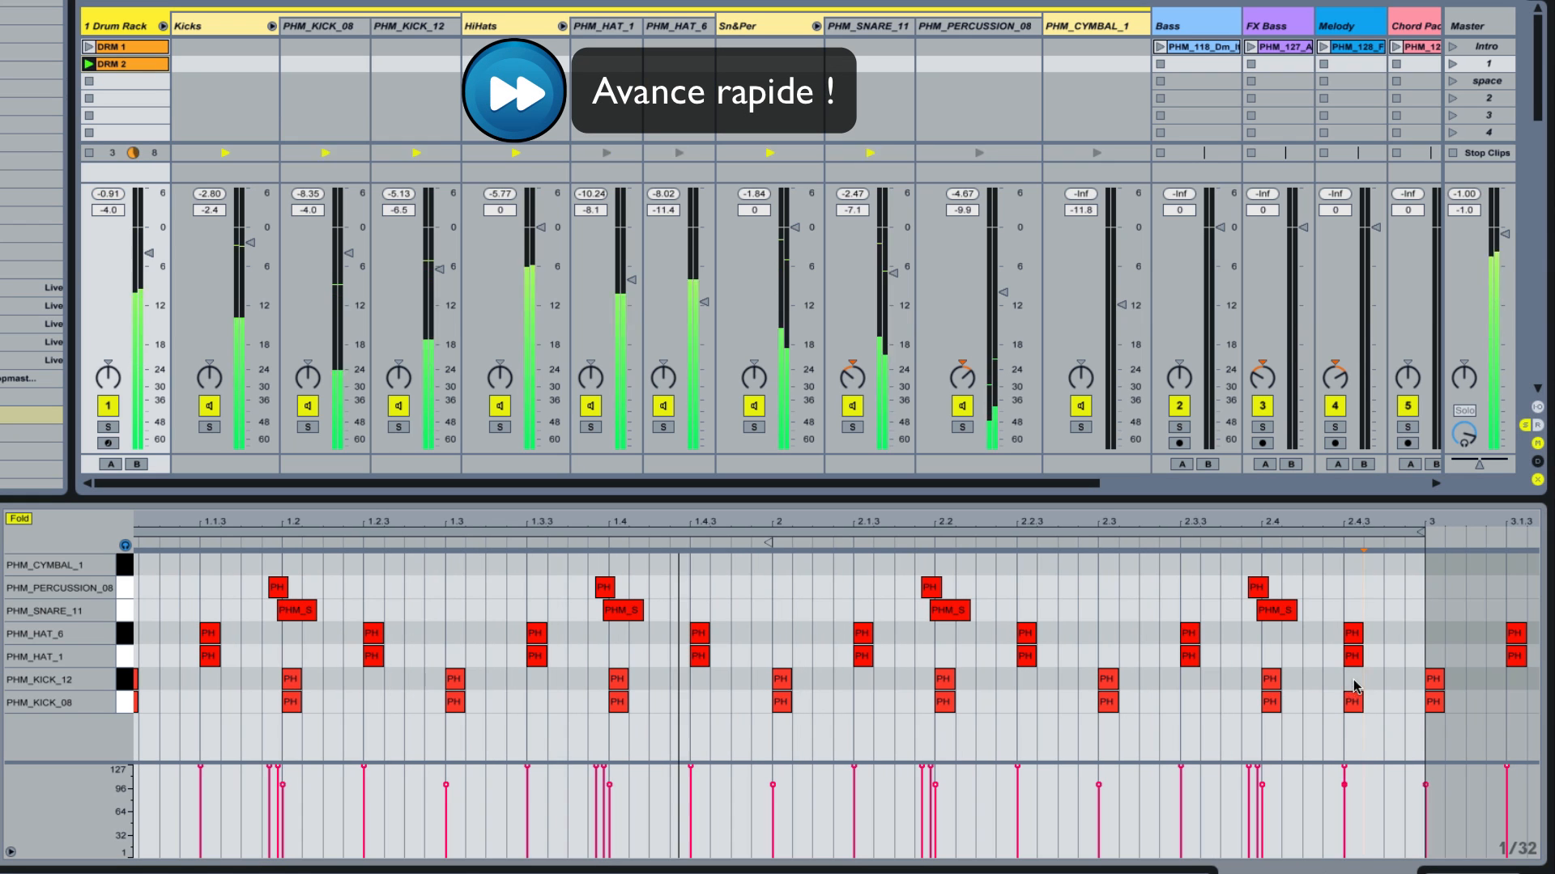
{"action": "double_click", "coordinate": [1354, 681]}
{"action": "left_click_drag", "start_coordinate": [1345, 785], "coordinate": [1345, 819]}
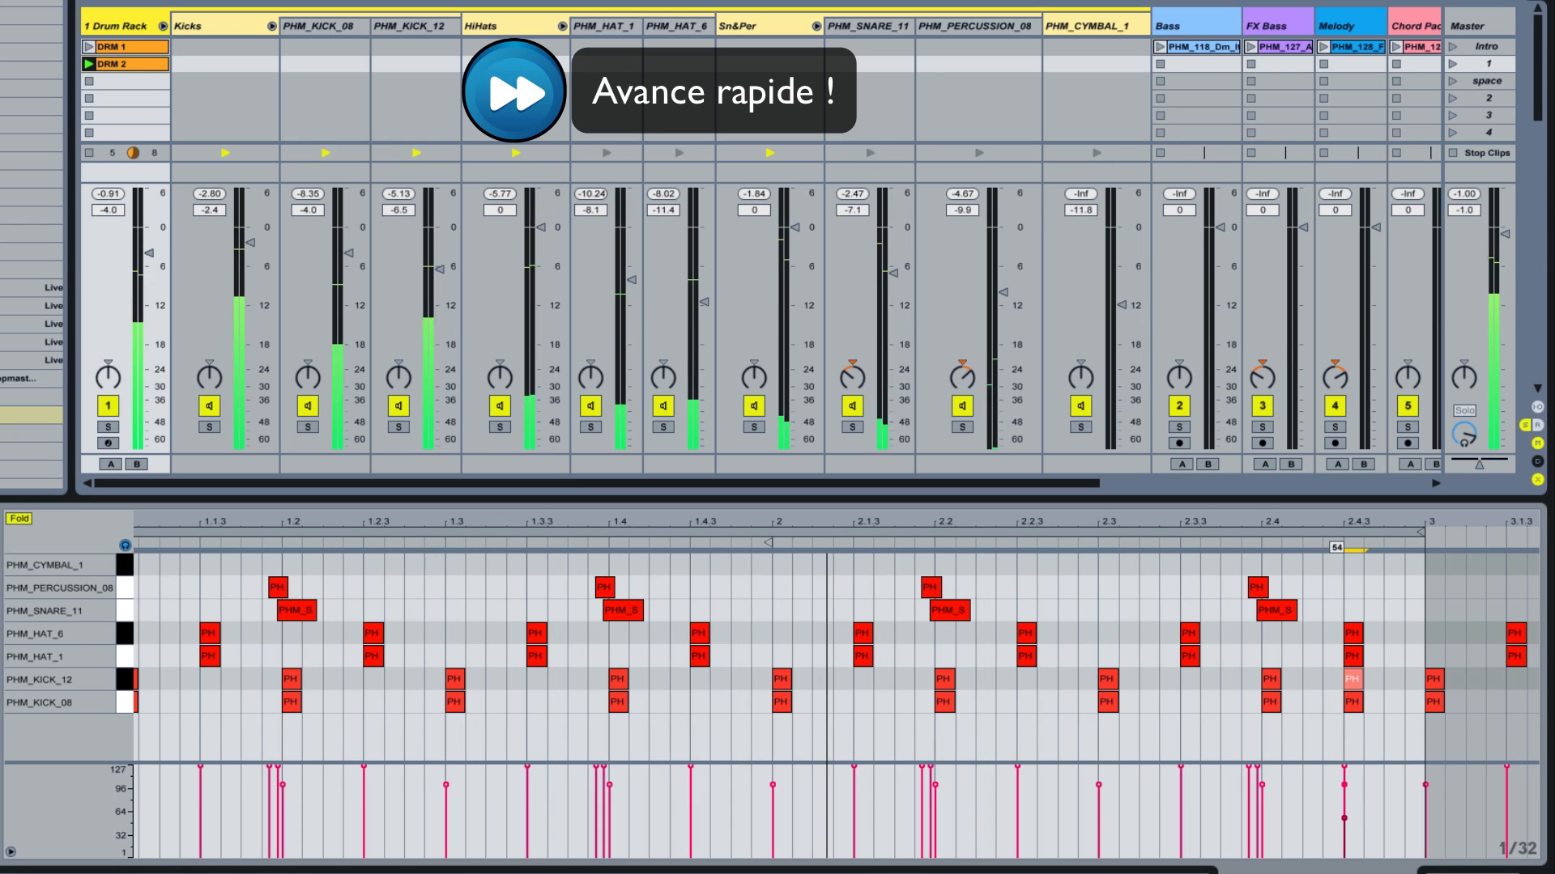
Step: Add a PHM_CYMBAL_1 note from 2.4.3 to bar 3 and a lower-velocity PHM_HAT_6 note right after the one at 2.3.3
{"action": "double_click", "coordinate": [1353, 564]}
{"action": "left_click_drag", "start_coordinate": [1364, 564], "coordinate": [1425, 566]}
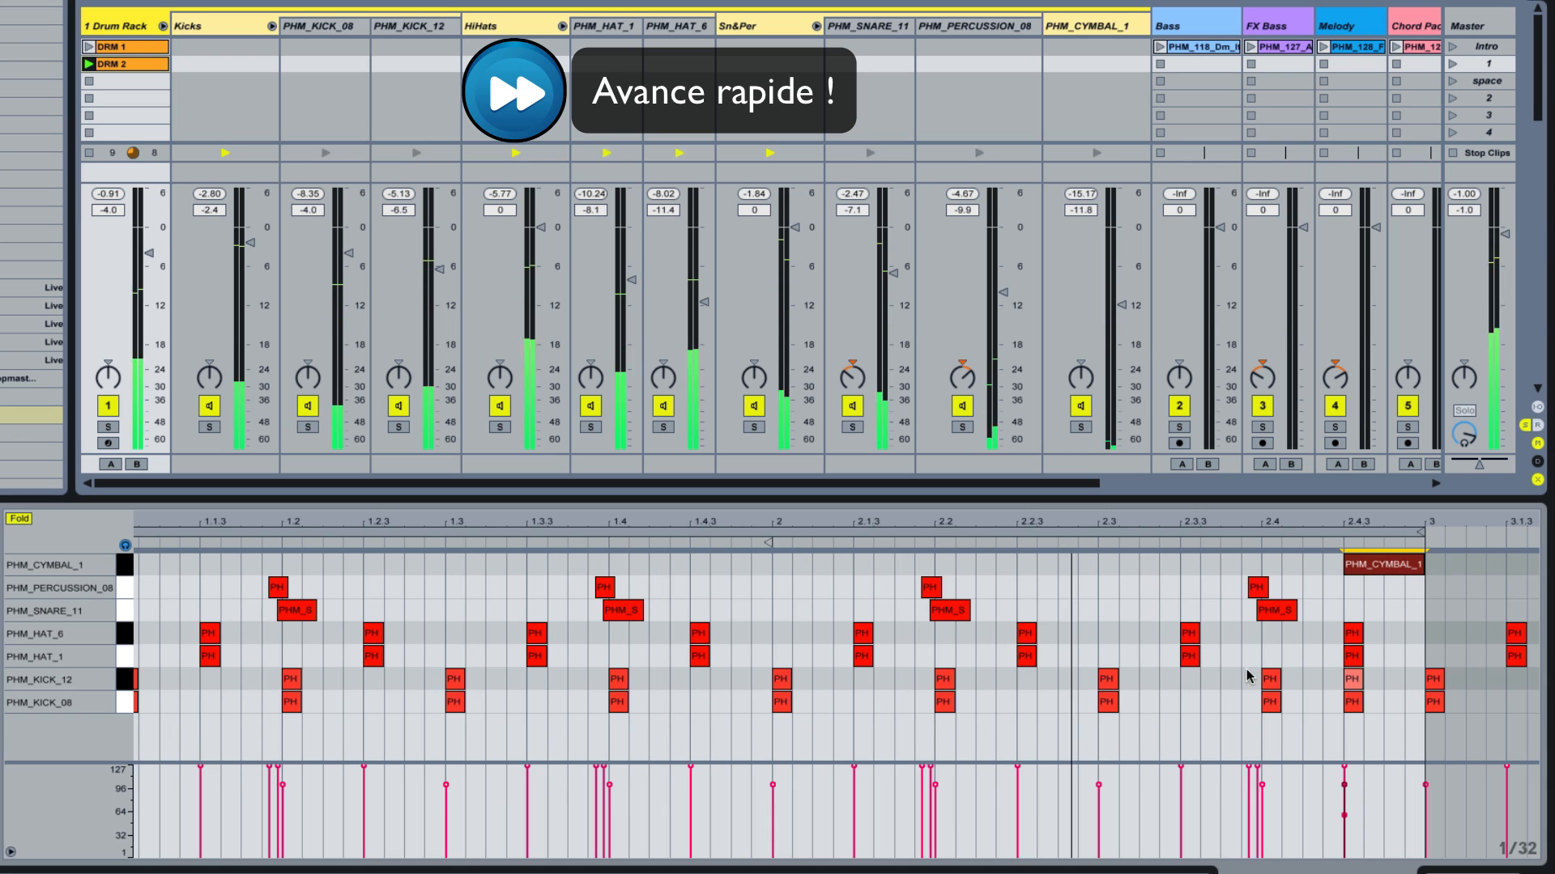
{"action": "double_click", "coordinate": [1208, 634]}
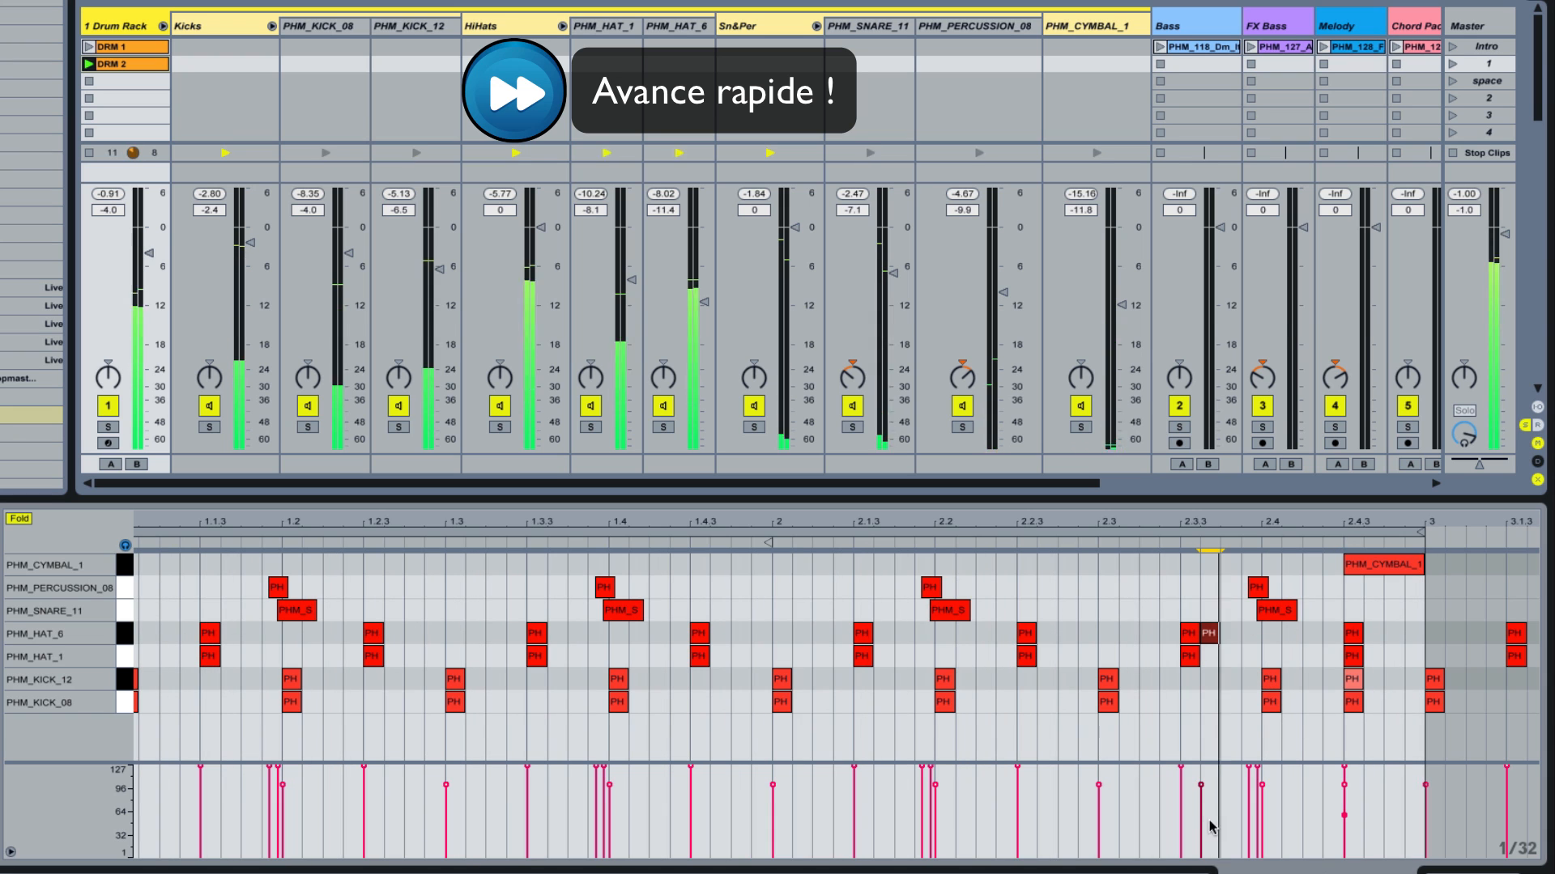
{"action": "left_click_drag", "start_coordinate": [1212, 826], "coordinate": [1212, 844]}
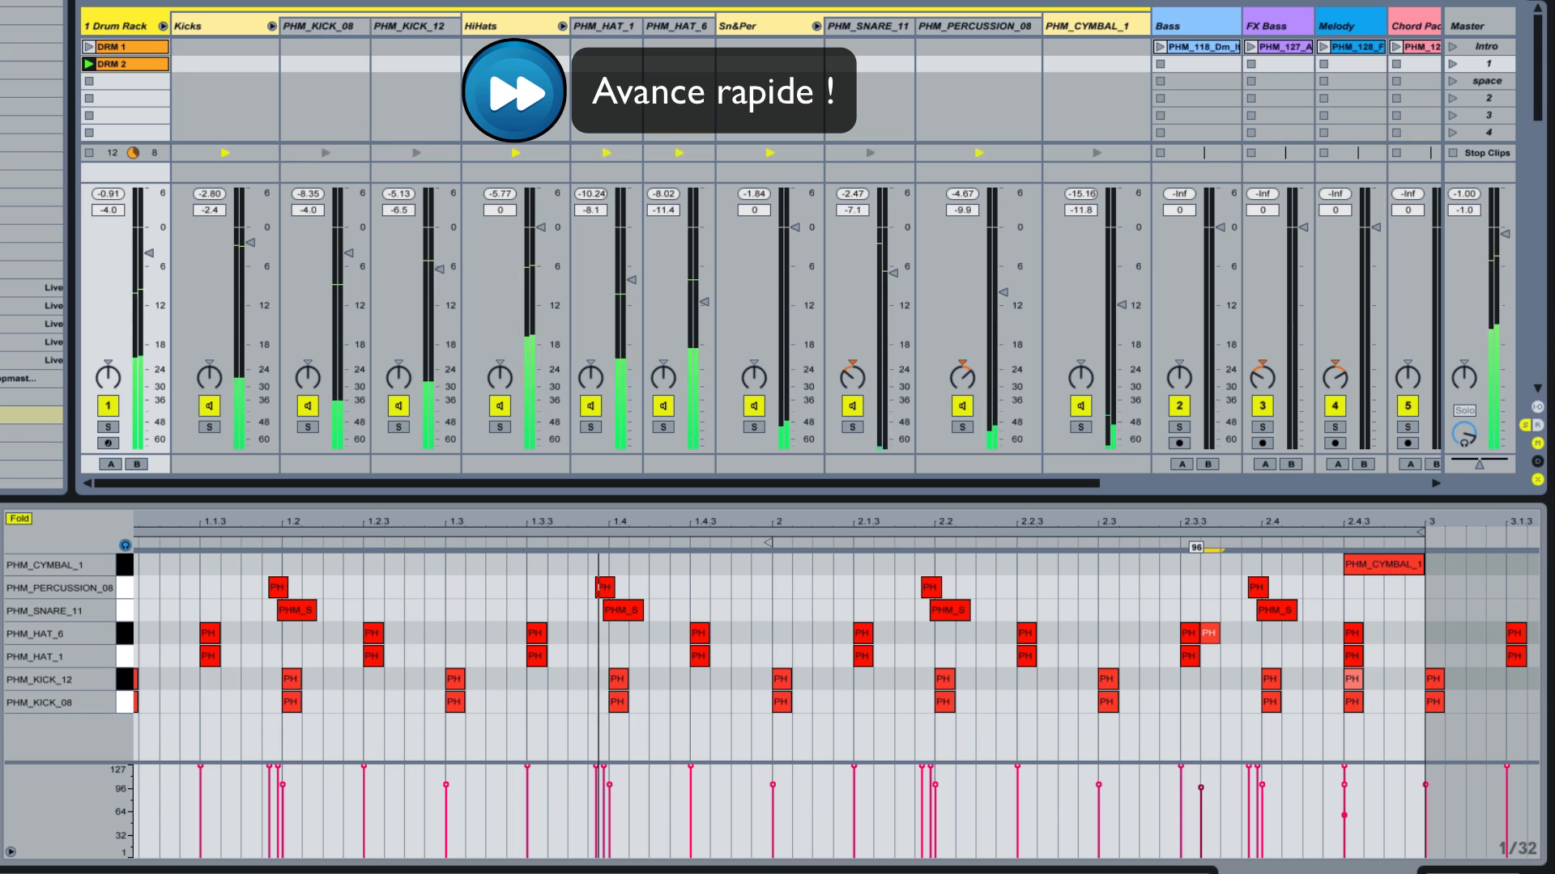
Step: Copy the percussion and snare notes around beat 2.4 to just before 2.3.3 and lower the copies' velocities
{"action": "left_click", "coordinate": [1265, 617]}
{"action": "left_click", "coordinate": [1260, 590], "text": "shift"}
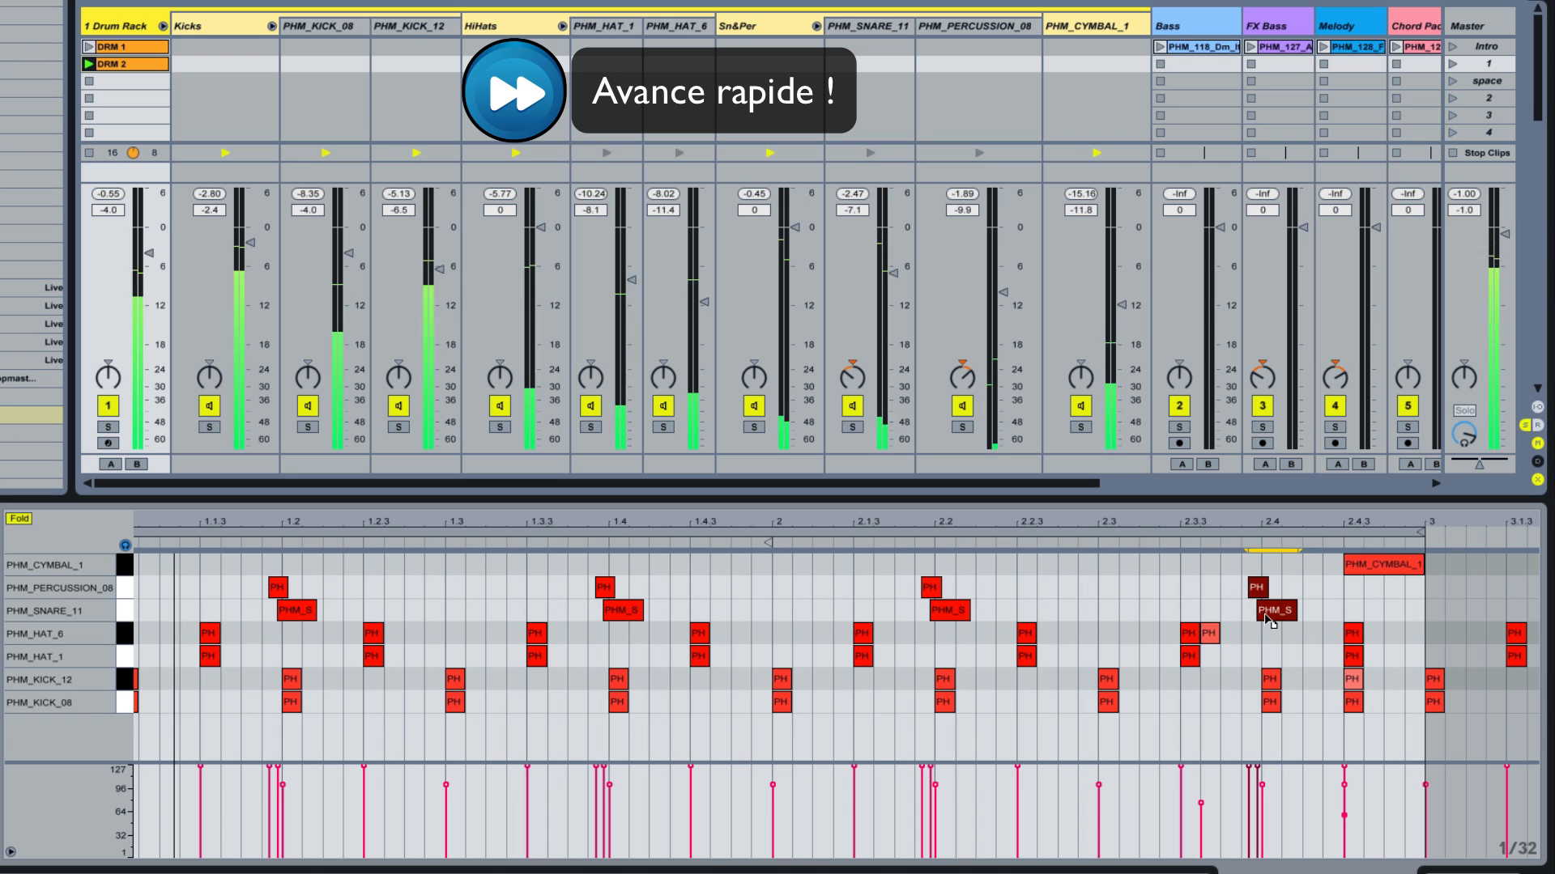
{"action": "left_click_drag", "start_coordinate": [1269, 620], "coordinate": [1175, 617]}
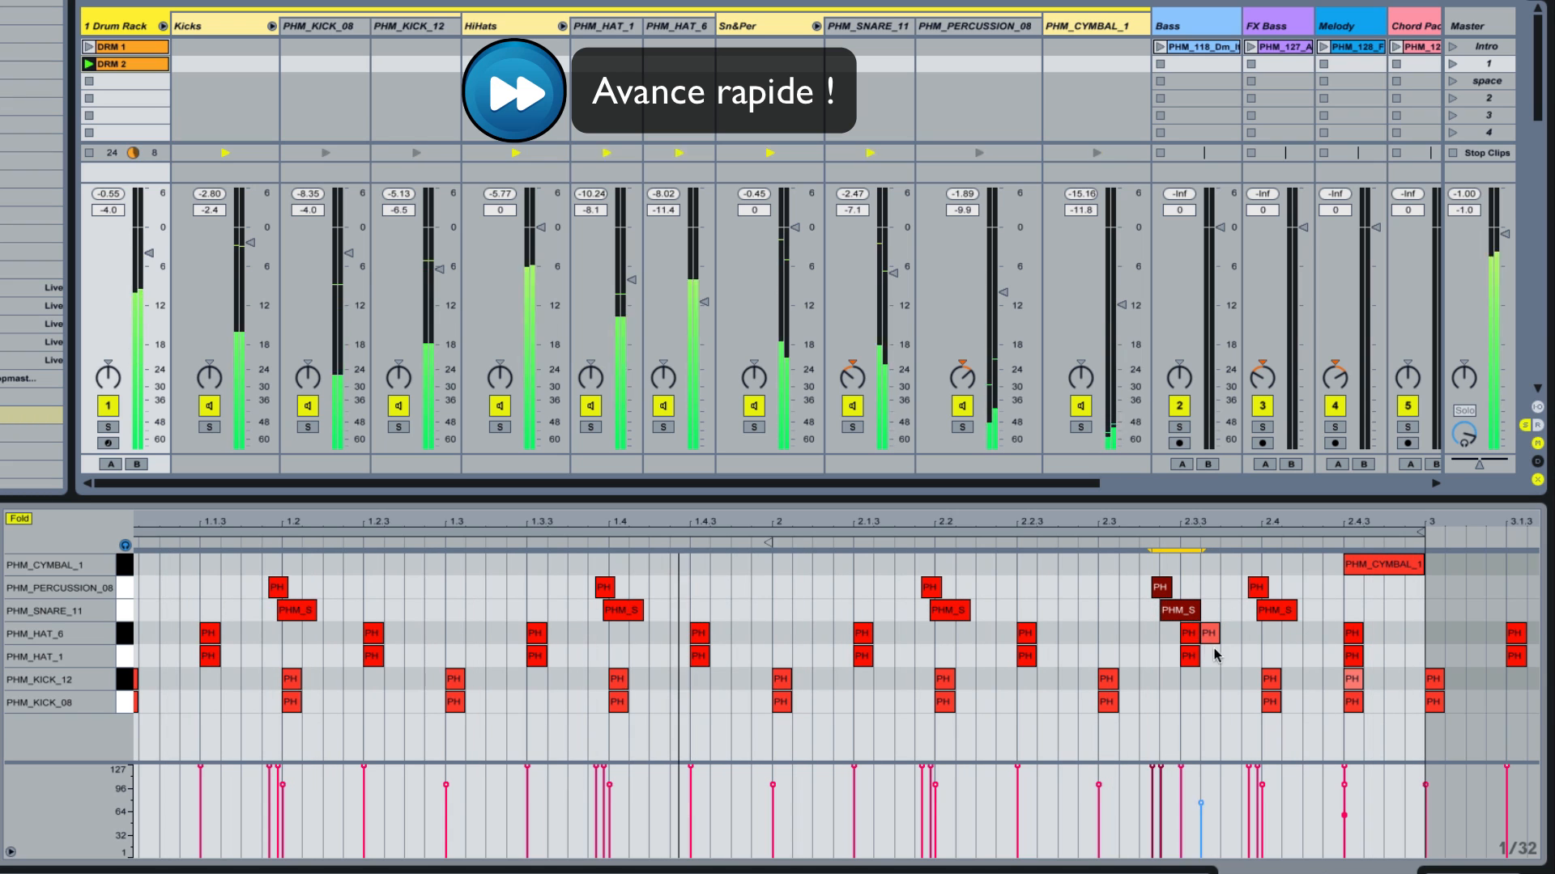
{"action": "left_click_drag", "start_coordinate": [1197, 609], "coordinate": [1155, 617]}
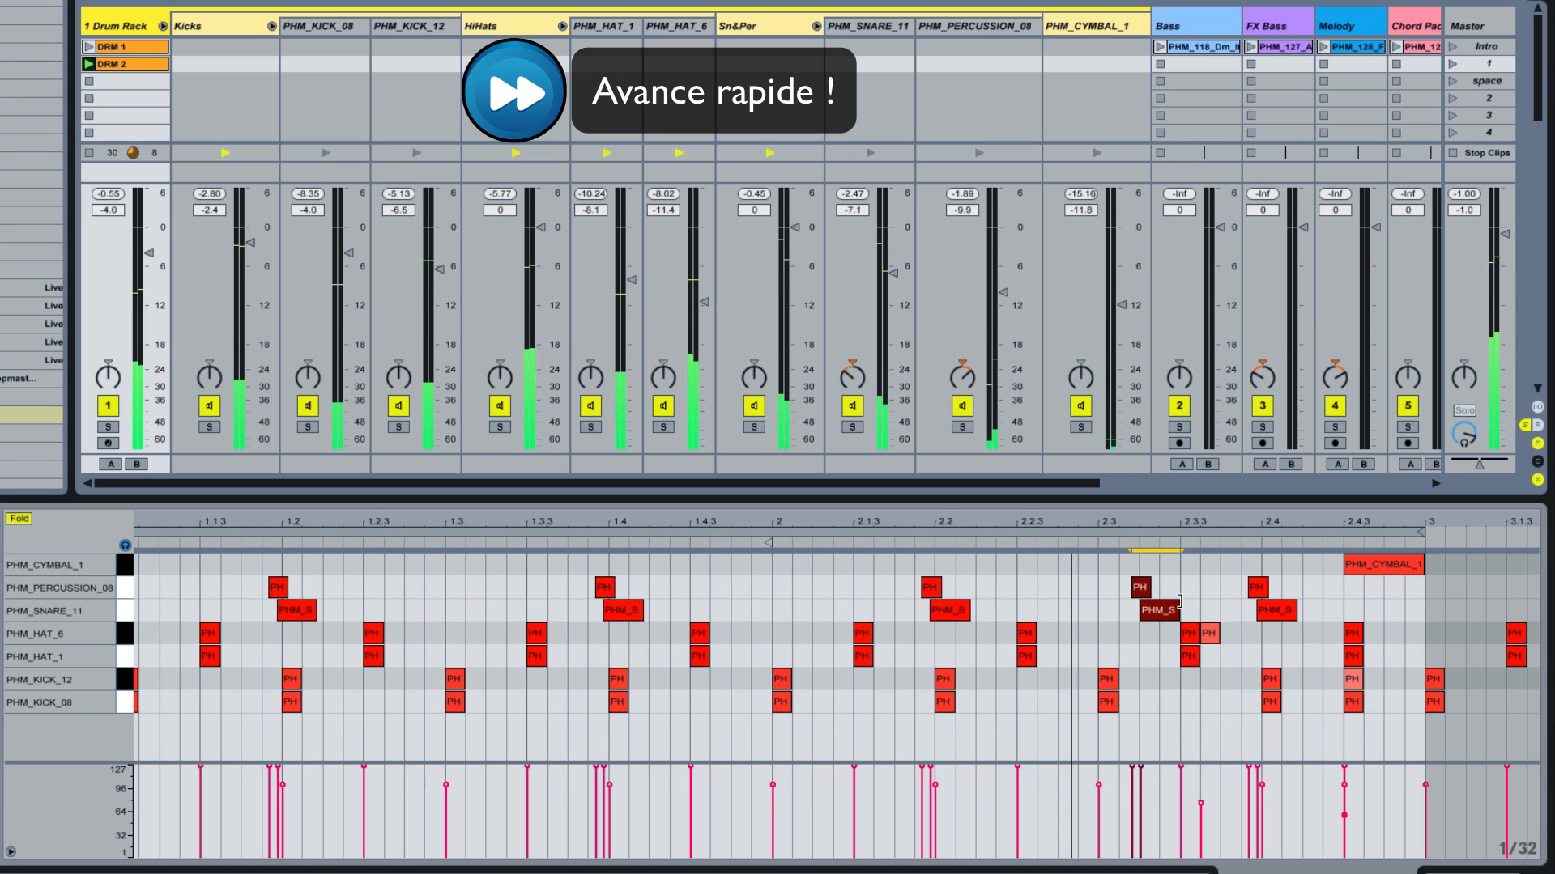
{"action": "left_click_drag", "start_coordinate": [1134, 766], "coordinate": [1132, 793]}
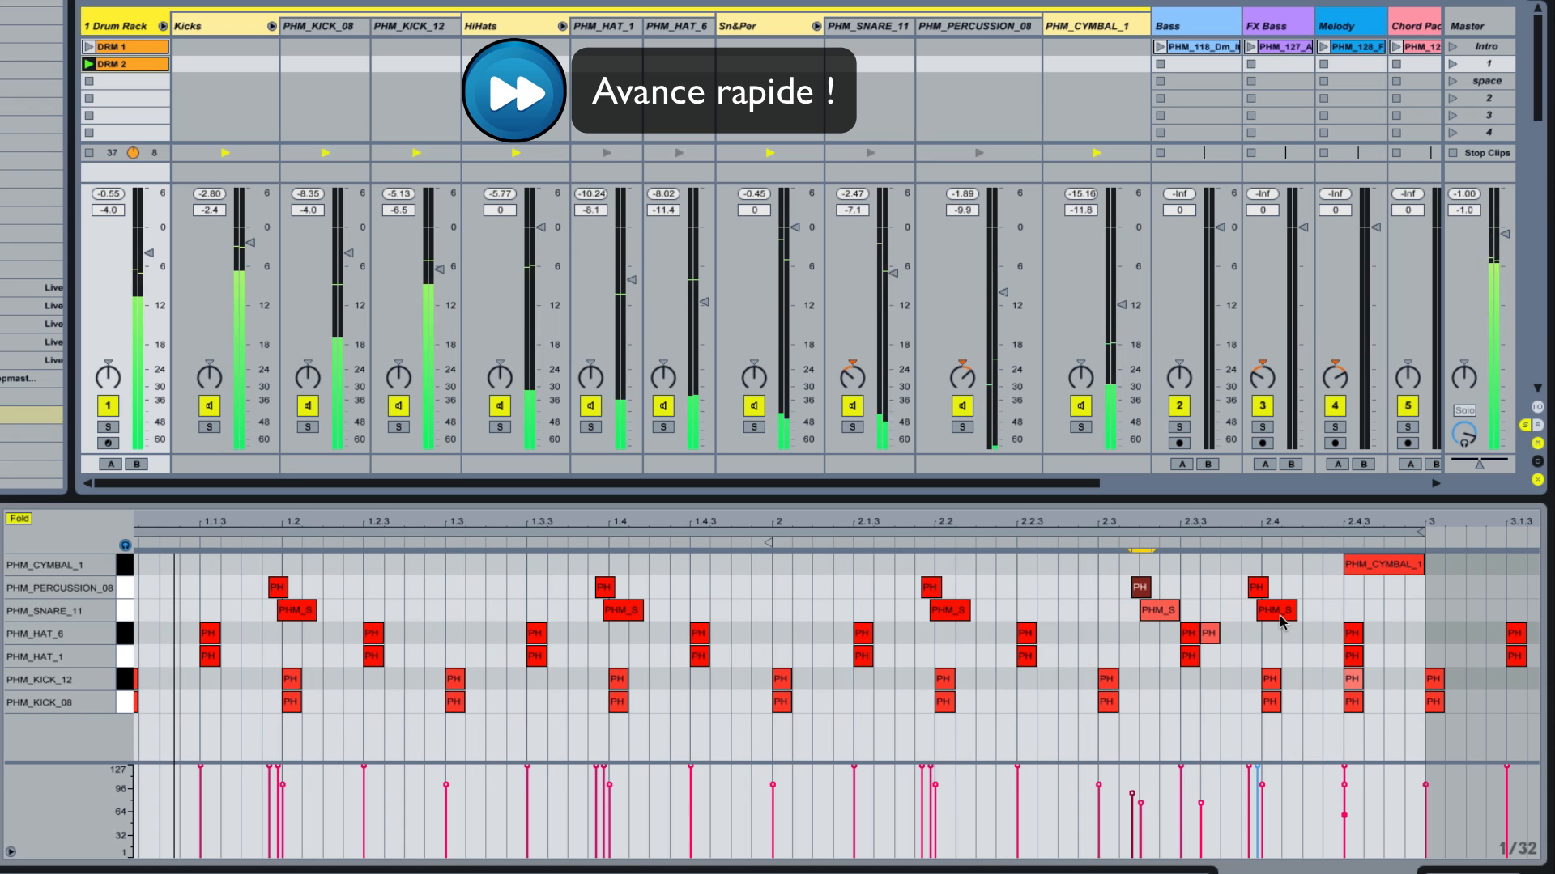
Step: Try the copied percussion and snare notes one 1/32 step later, return them to their place, and stop playback
{"action": "left_click", "coordinate": [1166, 609], "text": "shift"}
{"action": "left_click_drag", "start_coordinate": [1166, 609], "coordinate": [1178, 615]}
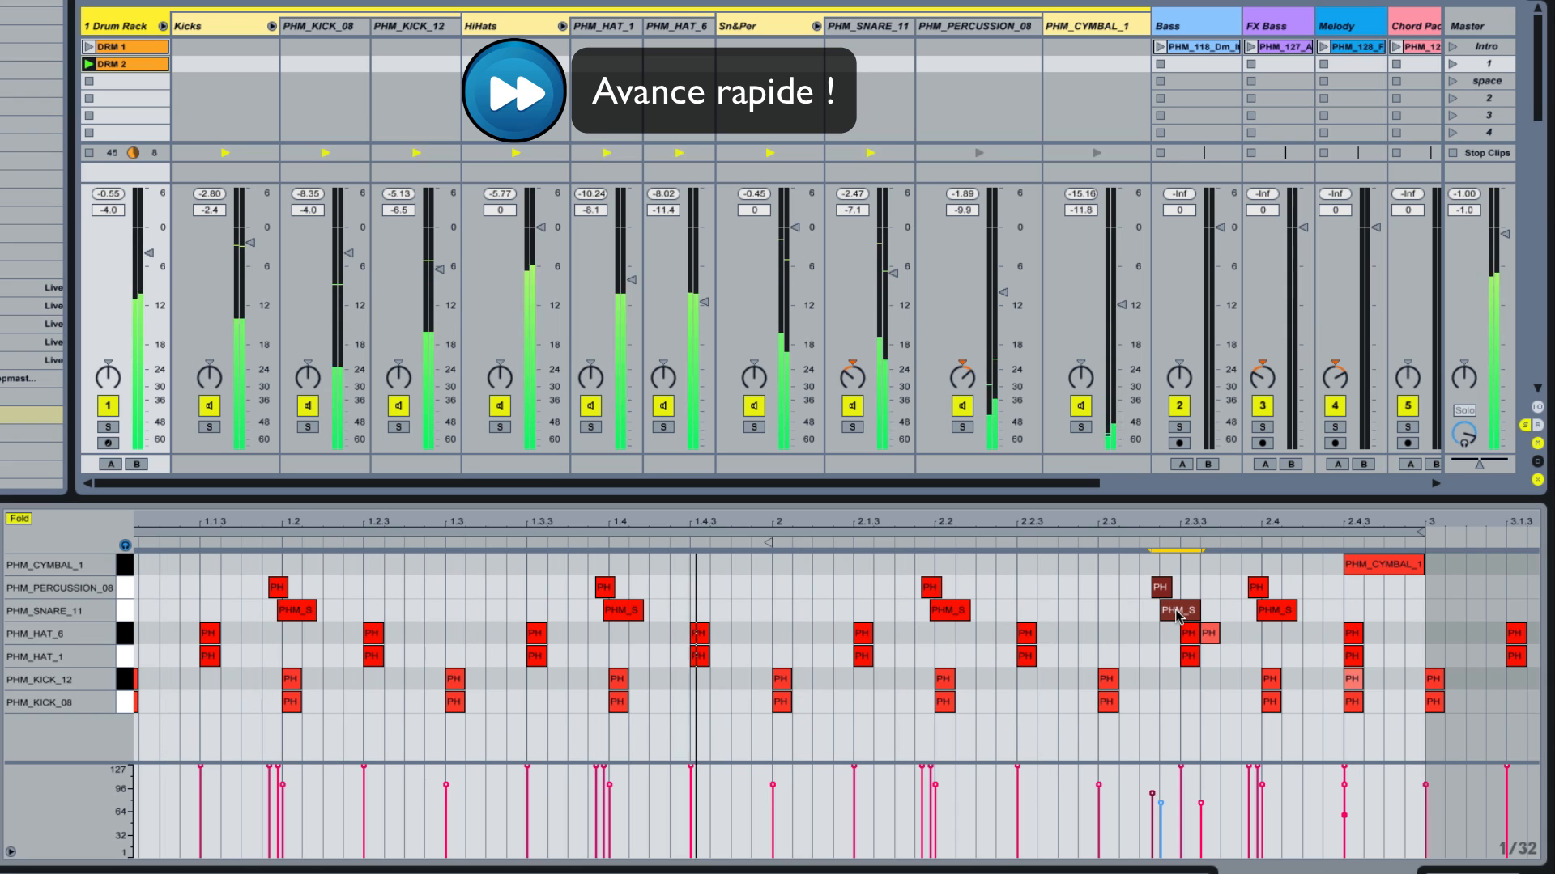
{"action": "left_click_drag", "start_coordinate": [1178, 615], "coordinate": [1150, 604]}
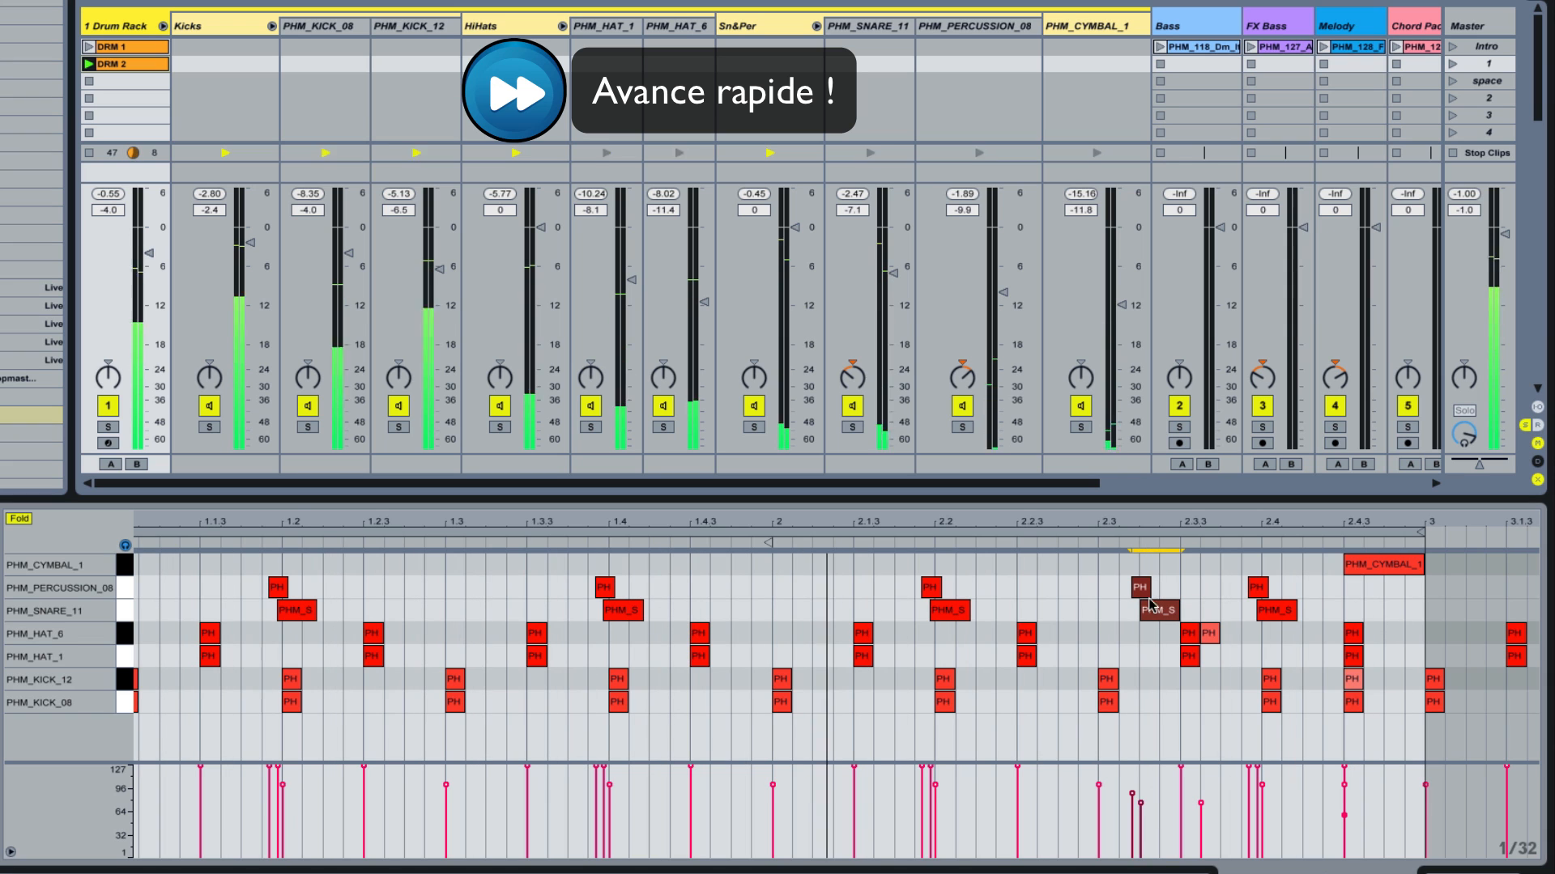
{"action": "key", "text": "space"}
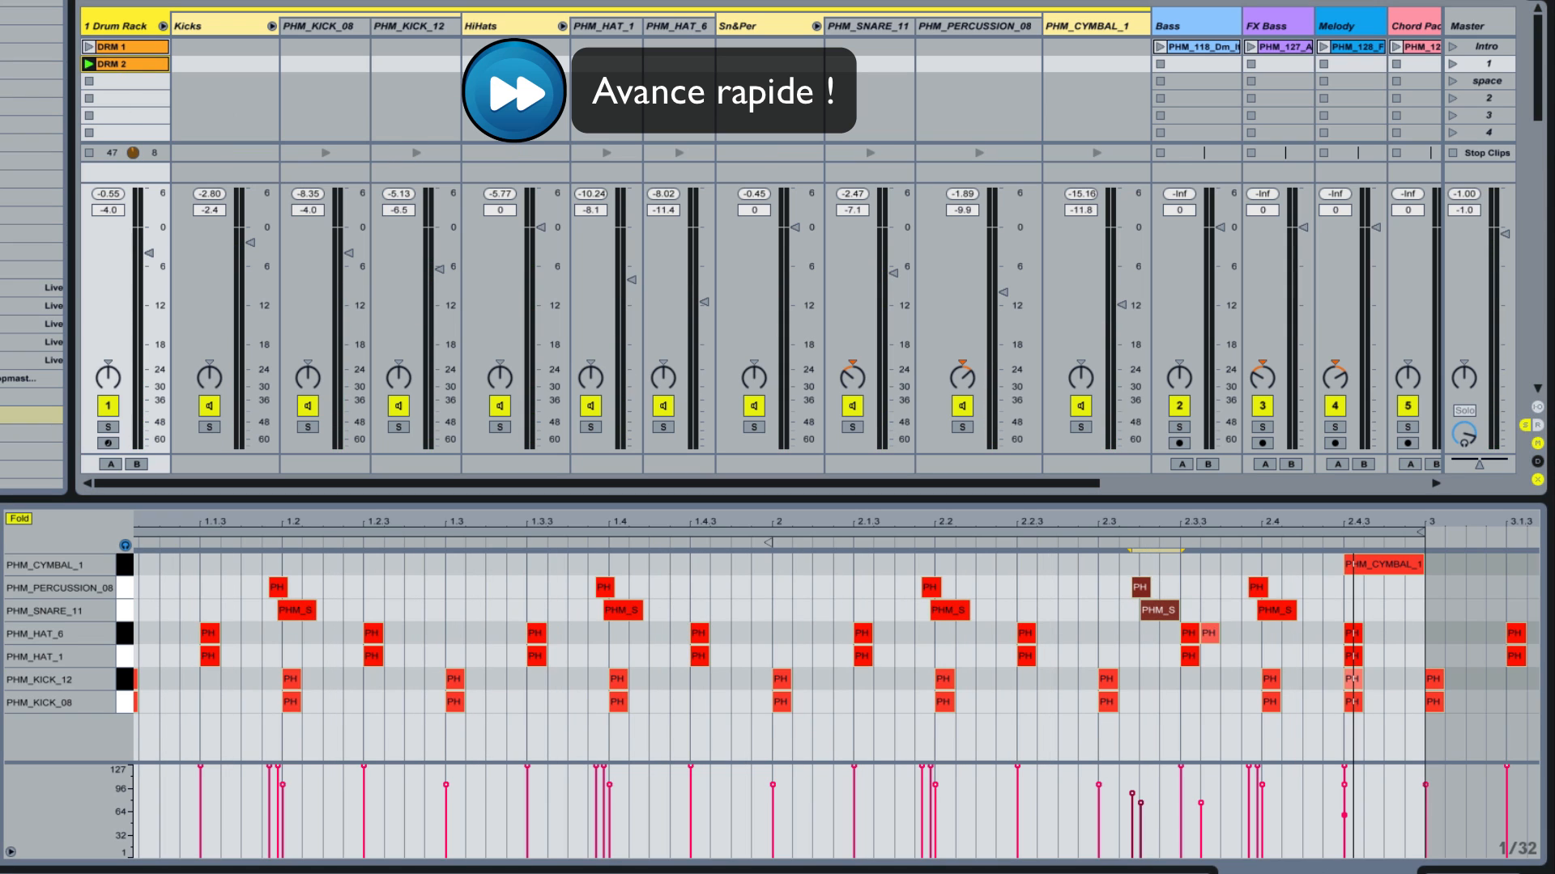
Step: Duplicate the DRM 1 clip into the third slot as DRM 3 and shorten its loop to 2 bars
{"action": "left_click", "coordinate": [124, 48]}
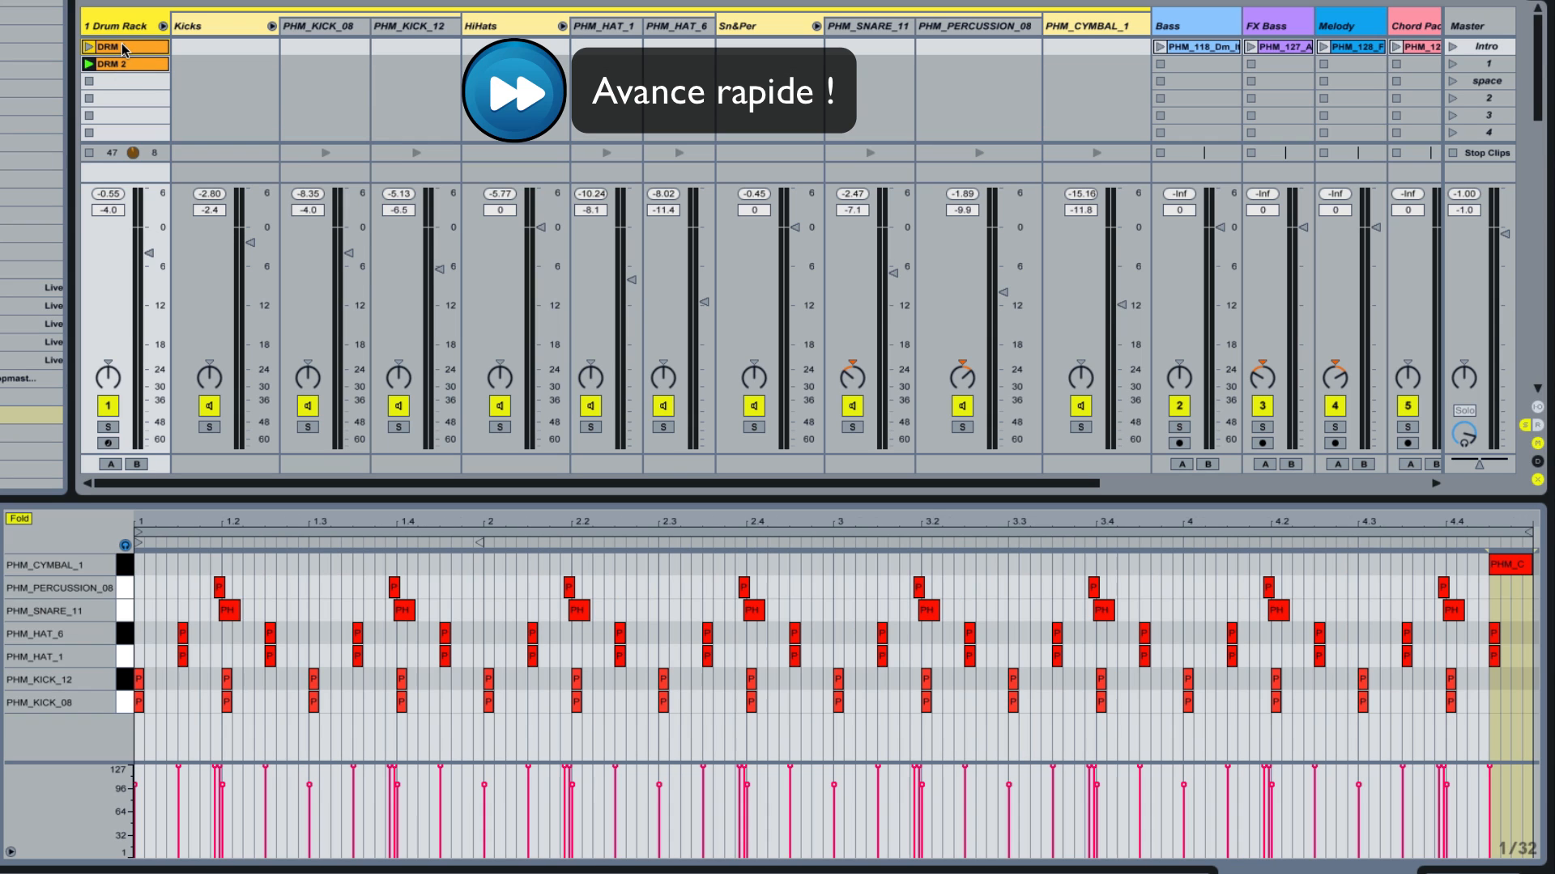
{"action": "left_click_drag", "start_coordinate": [125, 48], "coordinate": [128, 84]}
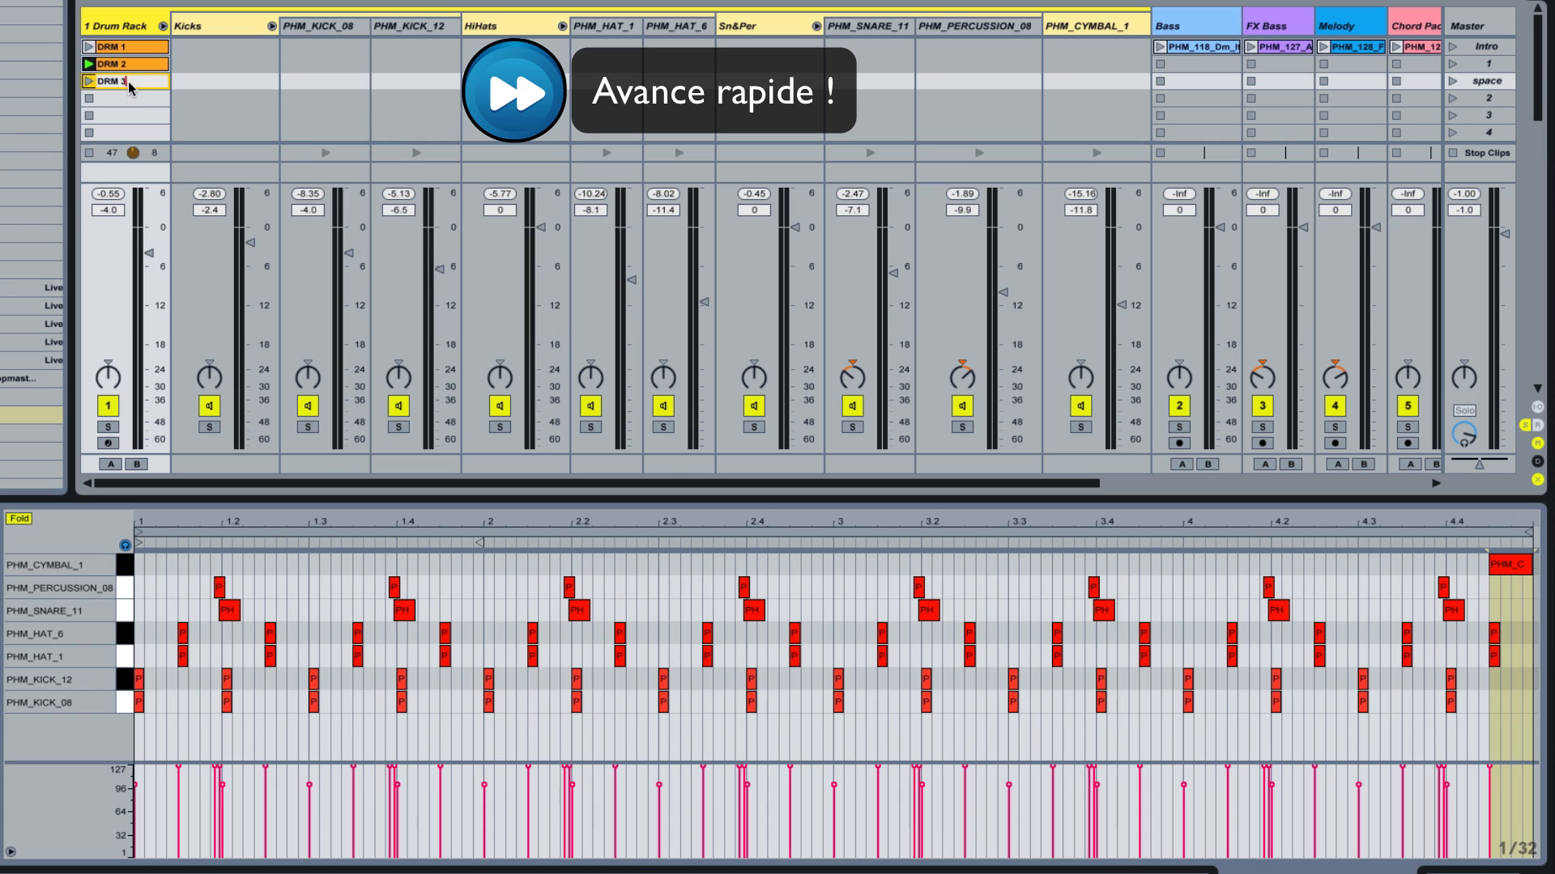
{"action": "left_click_drag", "start_coordinate": [1529, 532], "coordinate": [833, 532]}
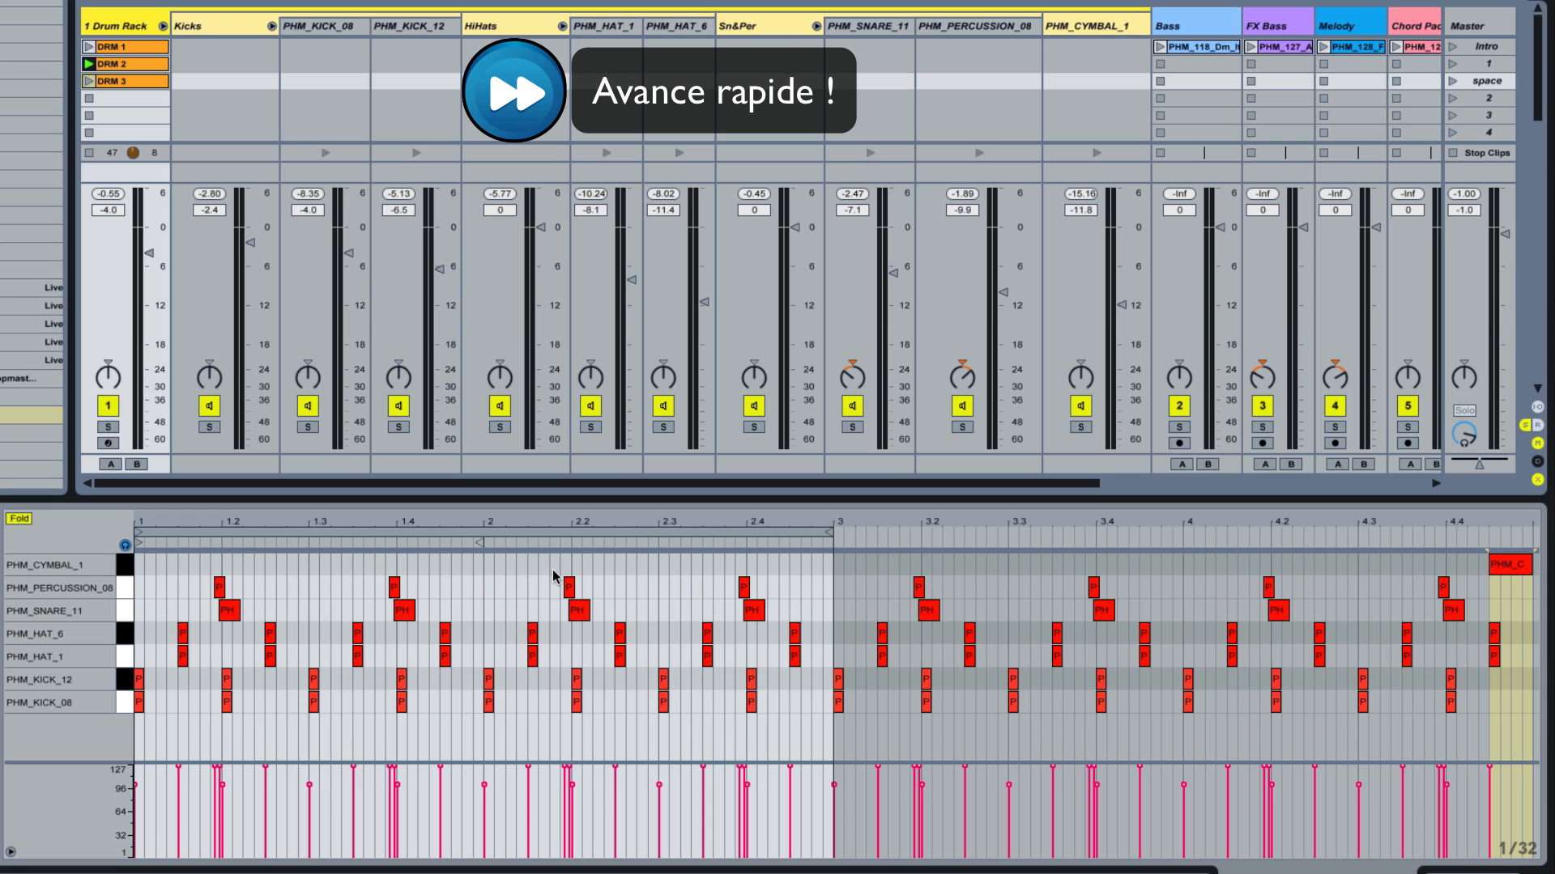
Step: Replace DRM 3 with a copy of DRM 2, add a lower-velocity PHM_KICK_08 note just before beat 2.4, and play the clip
{"action": "left_click_drag", "start_coordinate": [126, 64], "coordinate": [139, 91]}
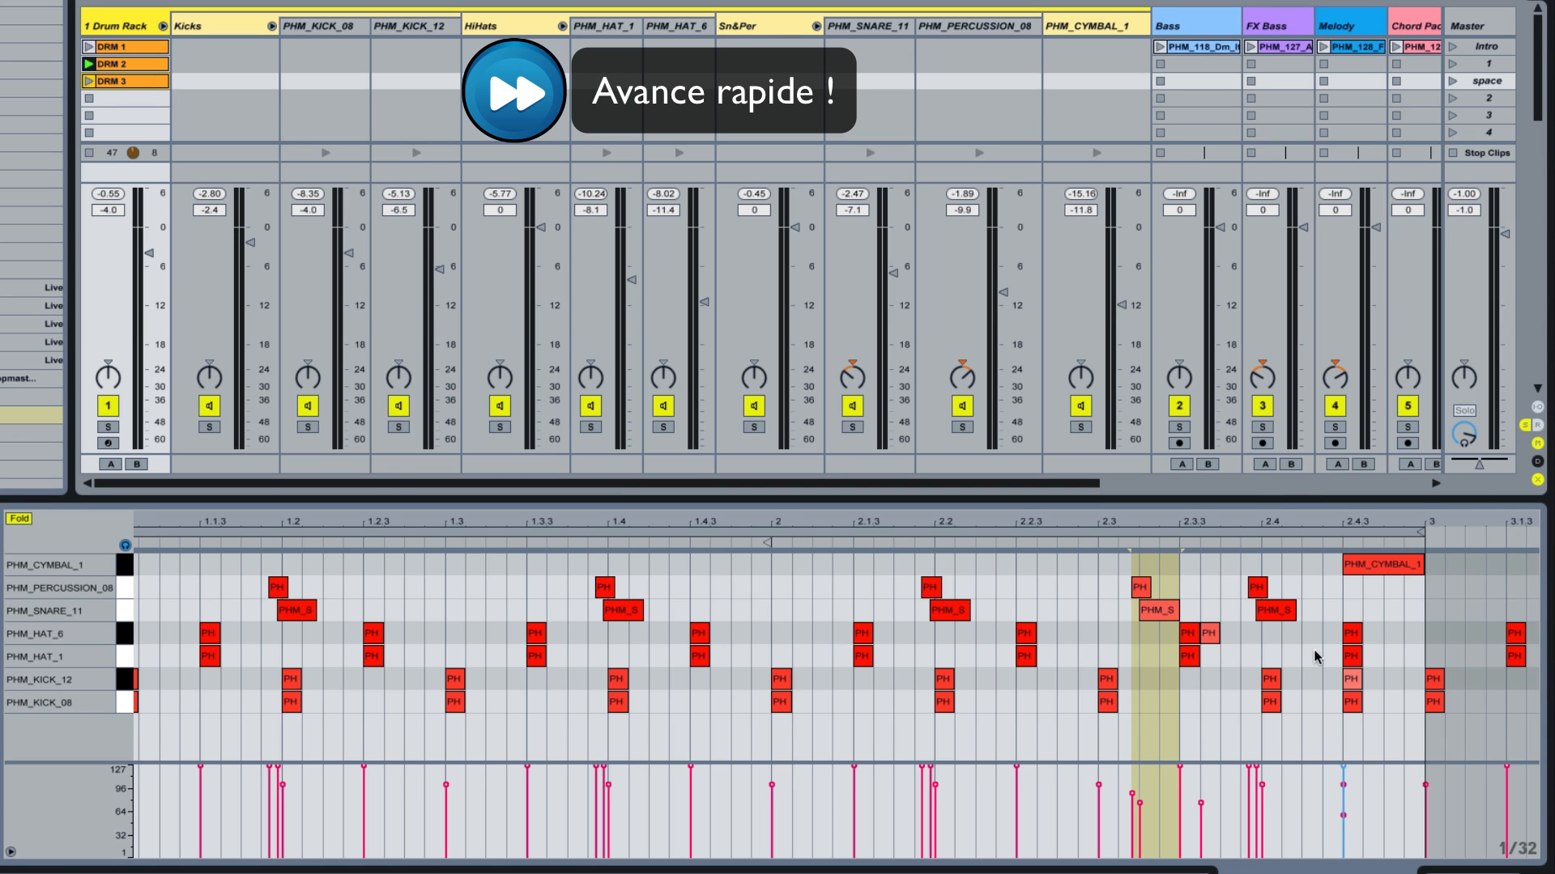
{"action": "double_click", "coordinate": [1243, 703]}
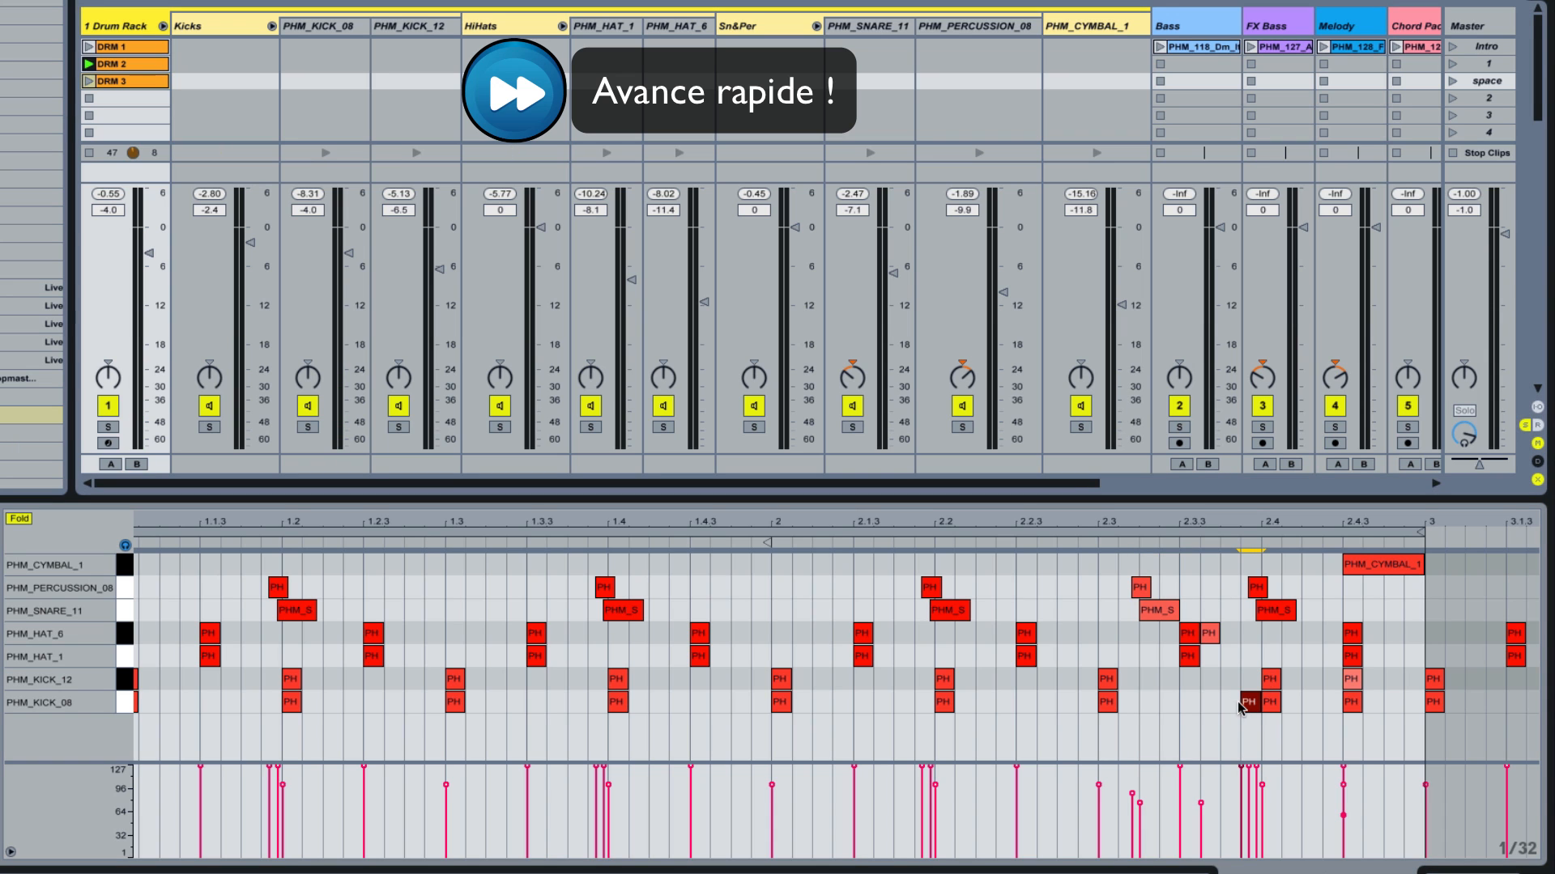
{"action": "key", "text": "space"}
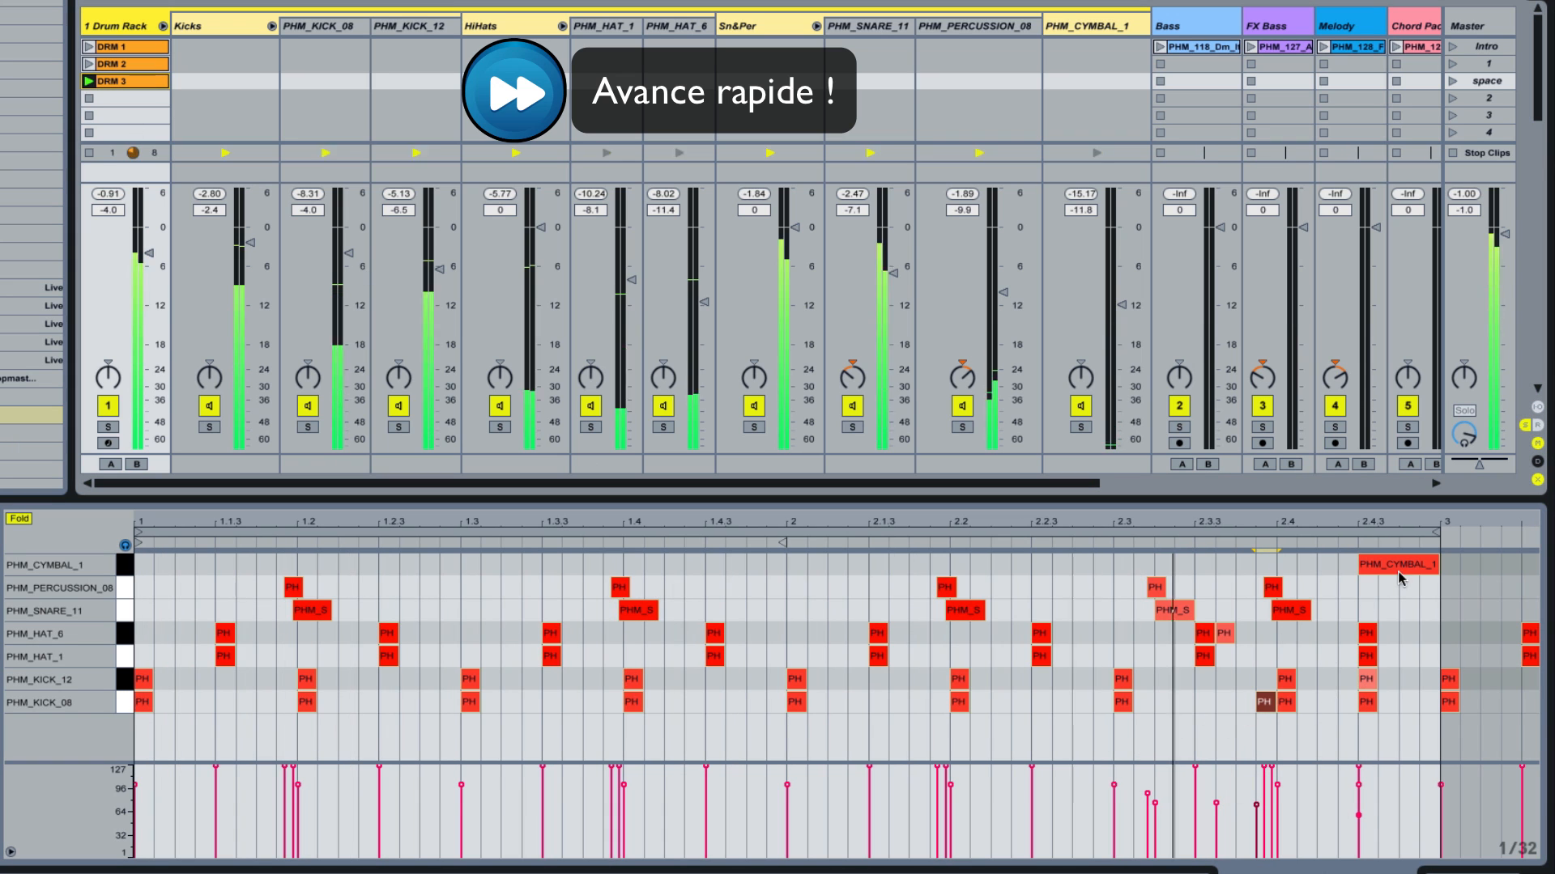
Step: In DRM 3, add a PHM_CYMBAL_1 note of an eighth's length at 2.3.3 and lengthen the snare and percussion notes just before it
{"action": "double_click", "coordinate": [1204, 564]}
{"action": "left_click_drag", "start_coordinate": [1228, 565], "coordinate": [1277, 565]}
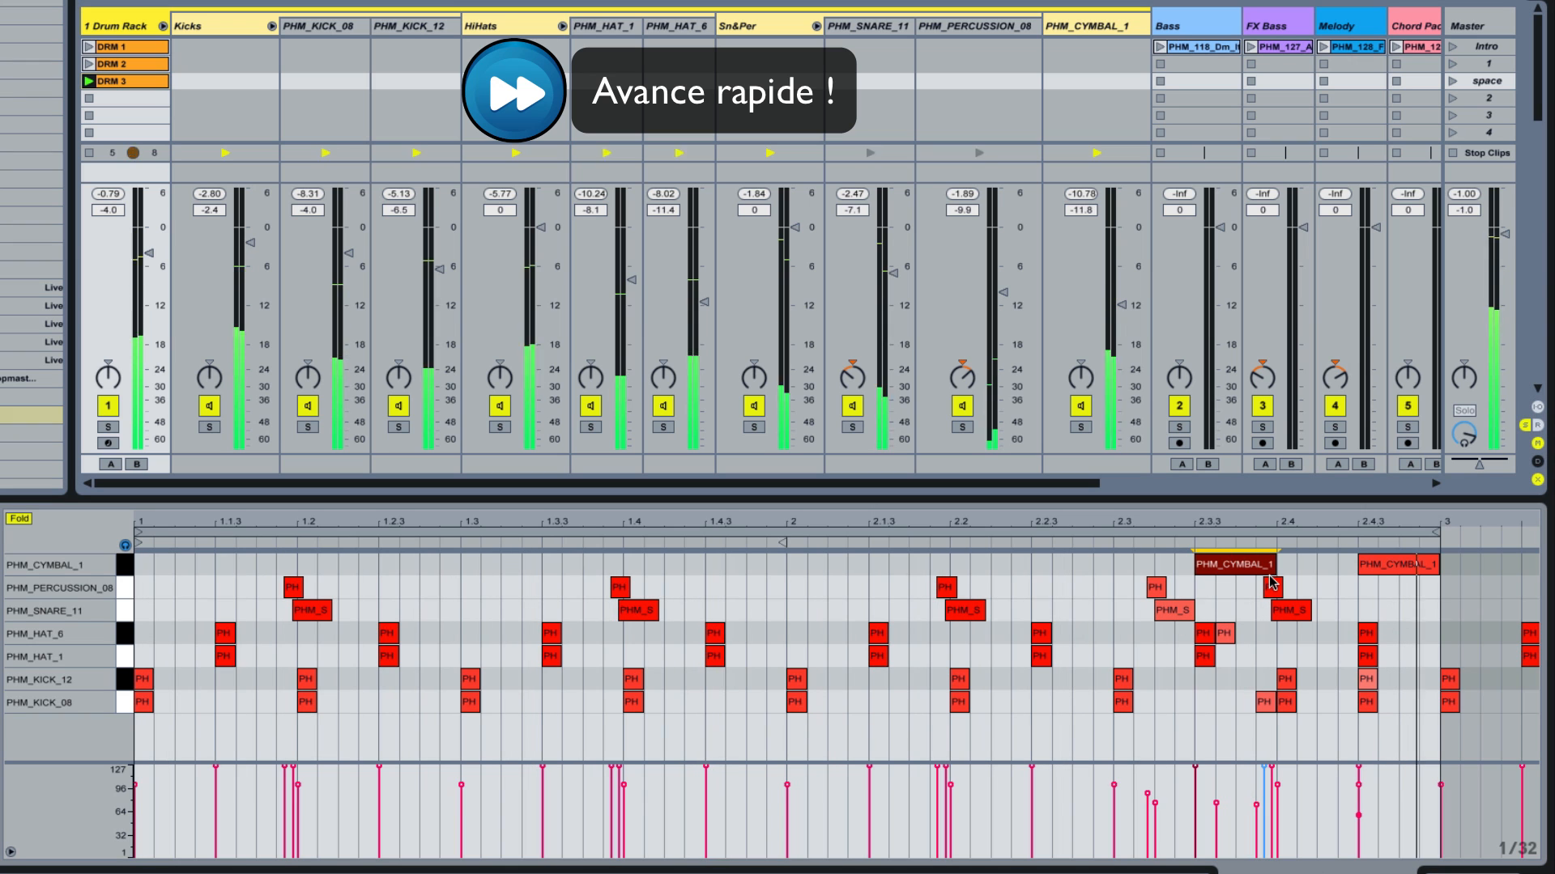
{"action": "left_click_drag", "start_coordinate": [1194, 609], "coordinate": [1214, 609]}
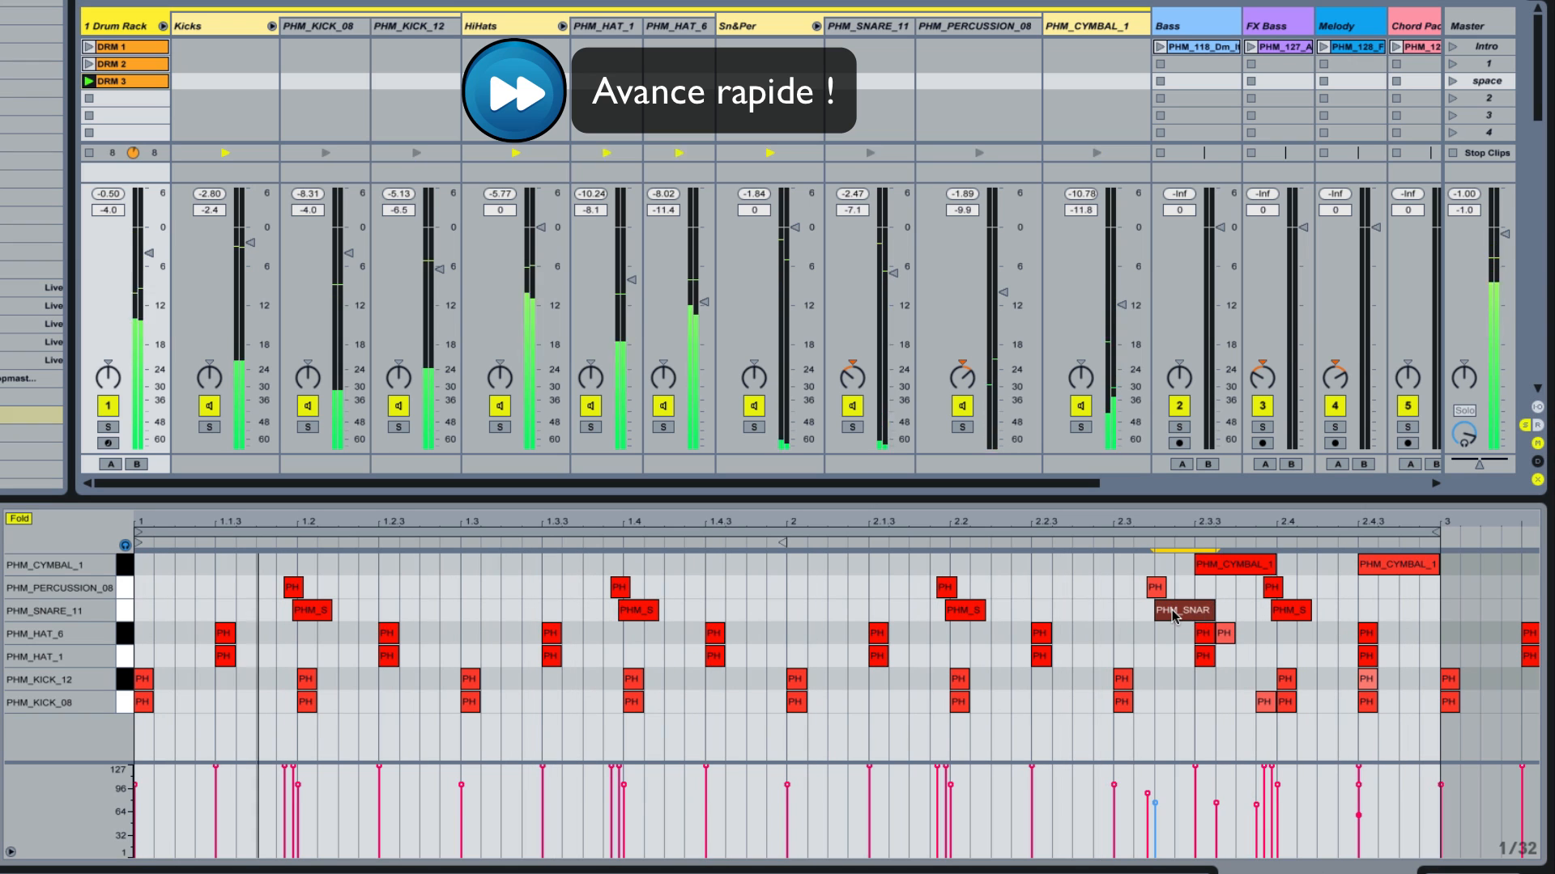
{"action": "left_click_drag", "start_coordinate": [1164, 587], "coordinate": [1171, 587]}
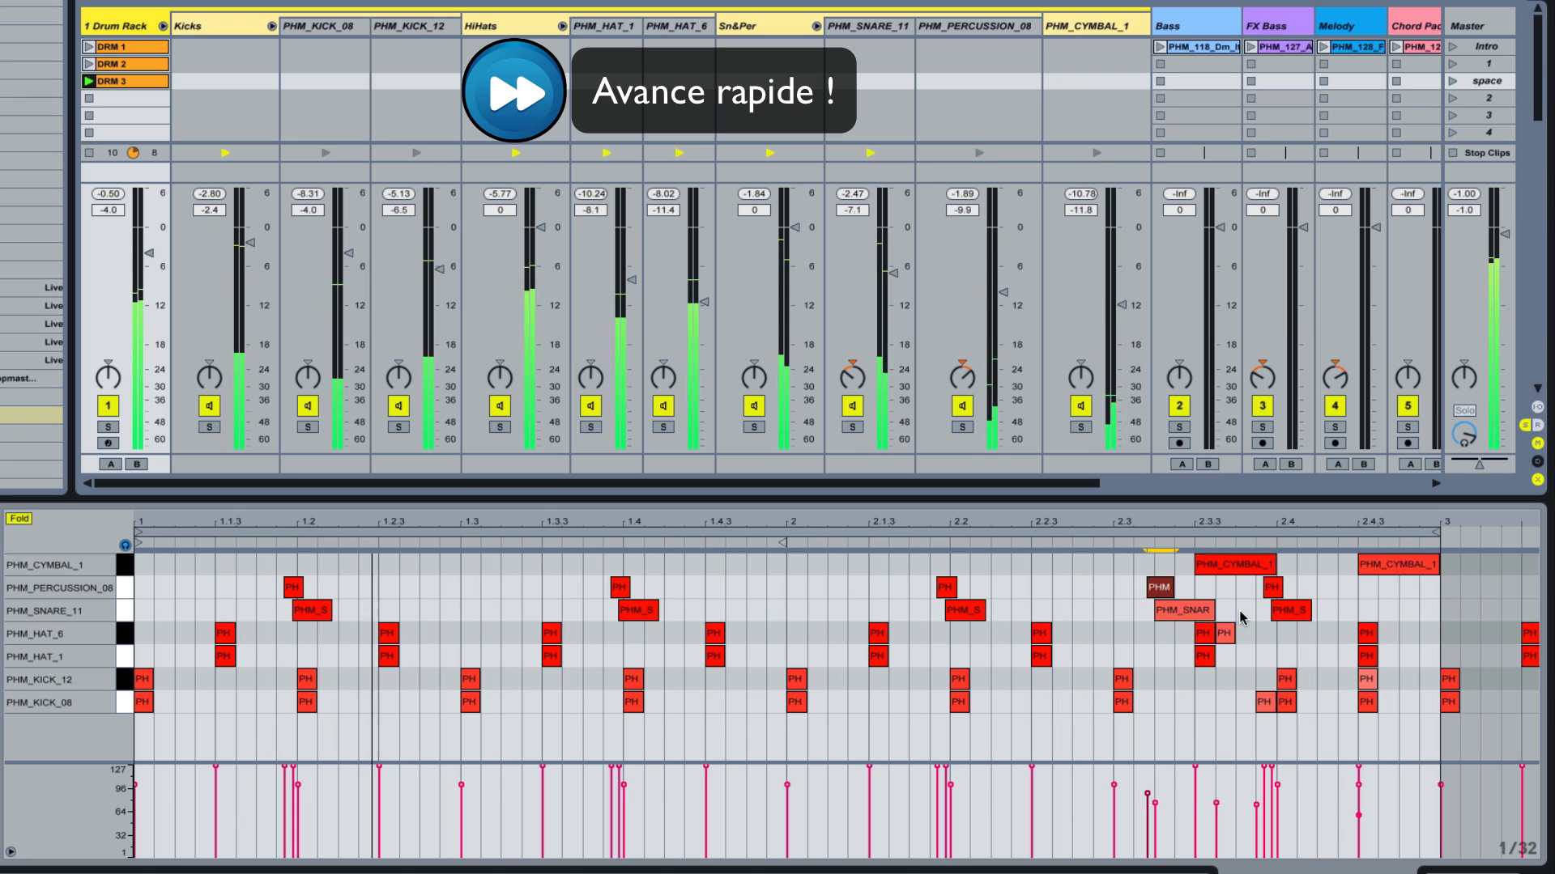
Step: Lower the velocity of the PHM_HAT_1 note at 2.3.3 in DRM 3
{"action": "left_click", "coordinate": [1229, 637]}
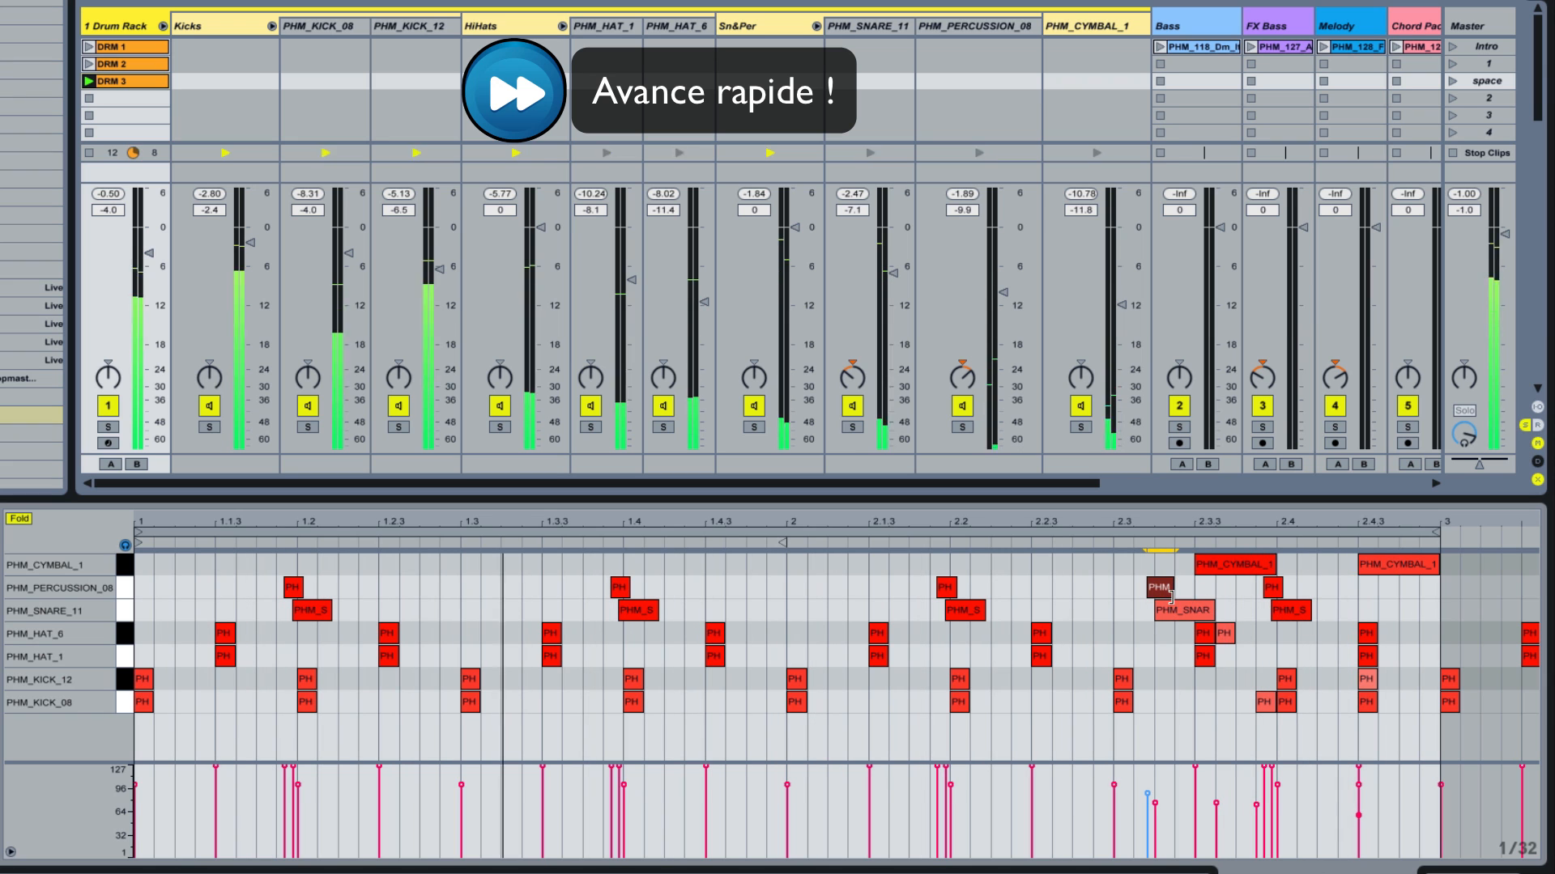
{"action": "left_click", "coordinate": [1181, 619]}
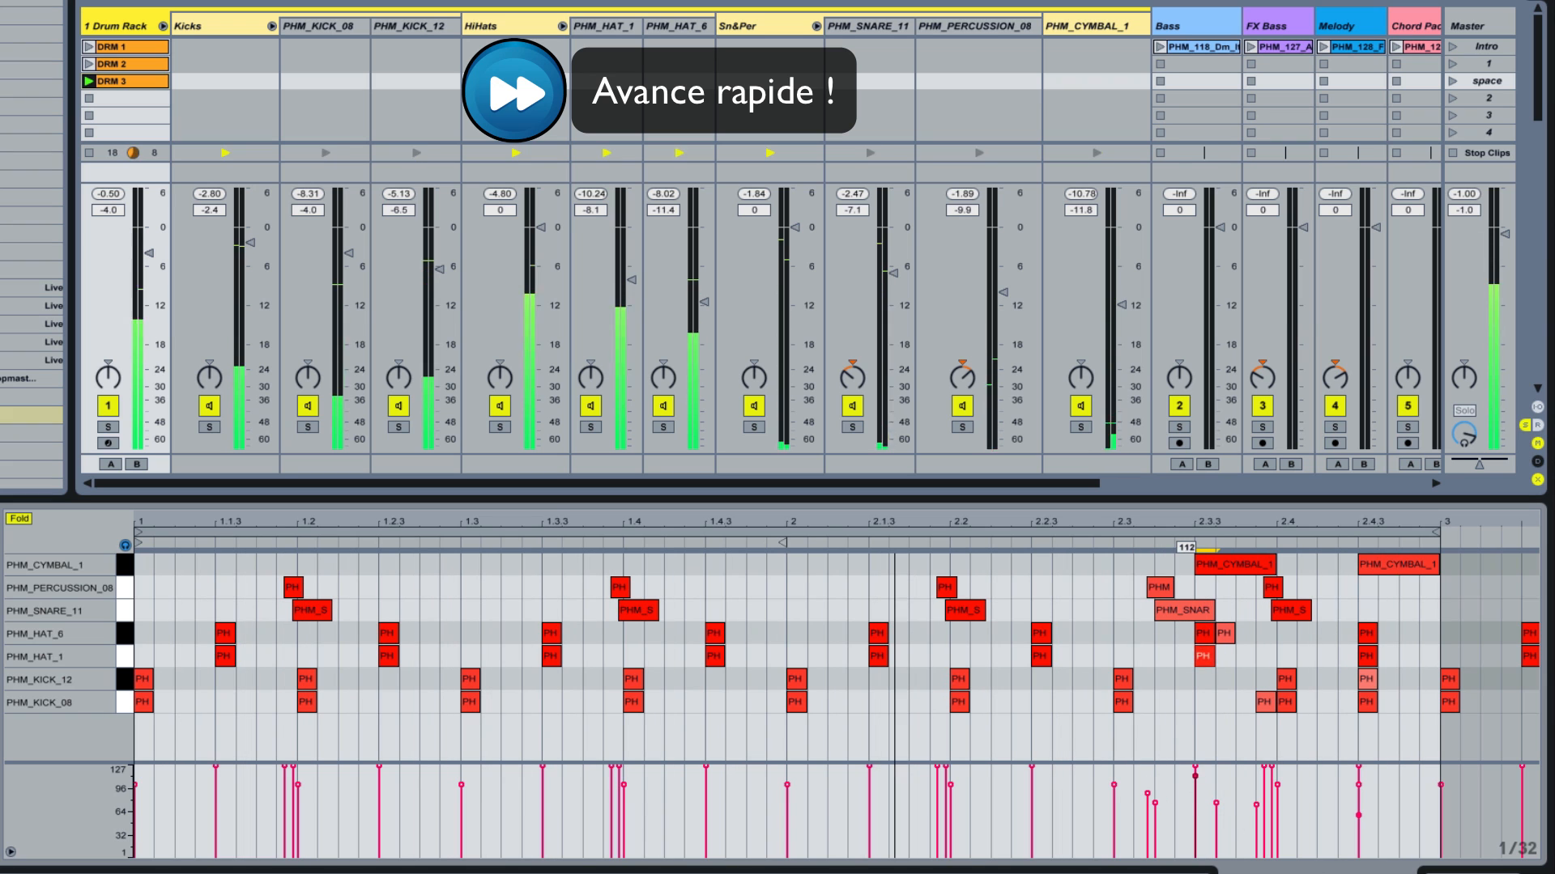
{"action": "left_click", "coordinate": [1205, 656]}
{"action": "left_click", "coordinate": [1234, 565]}
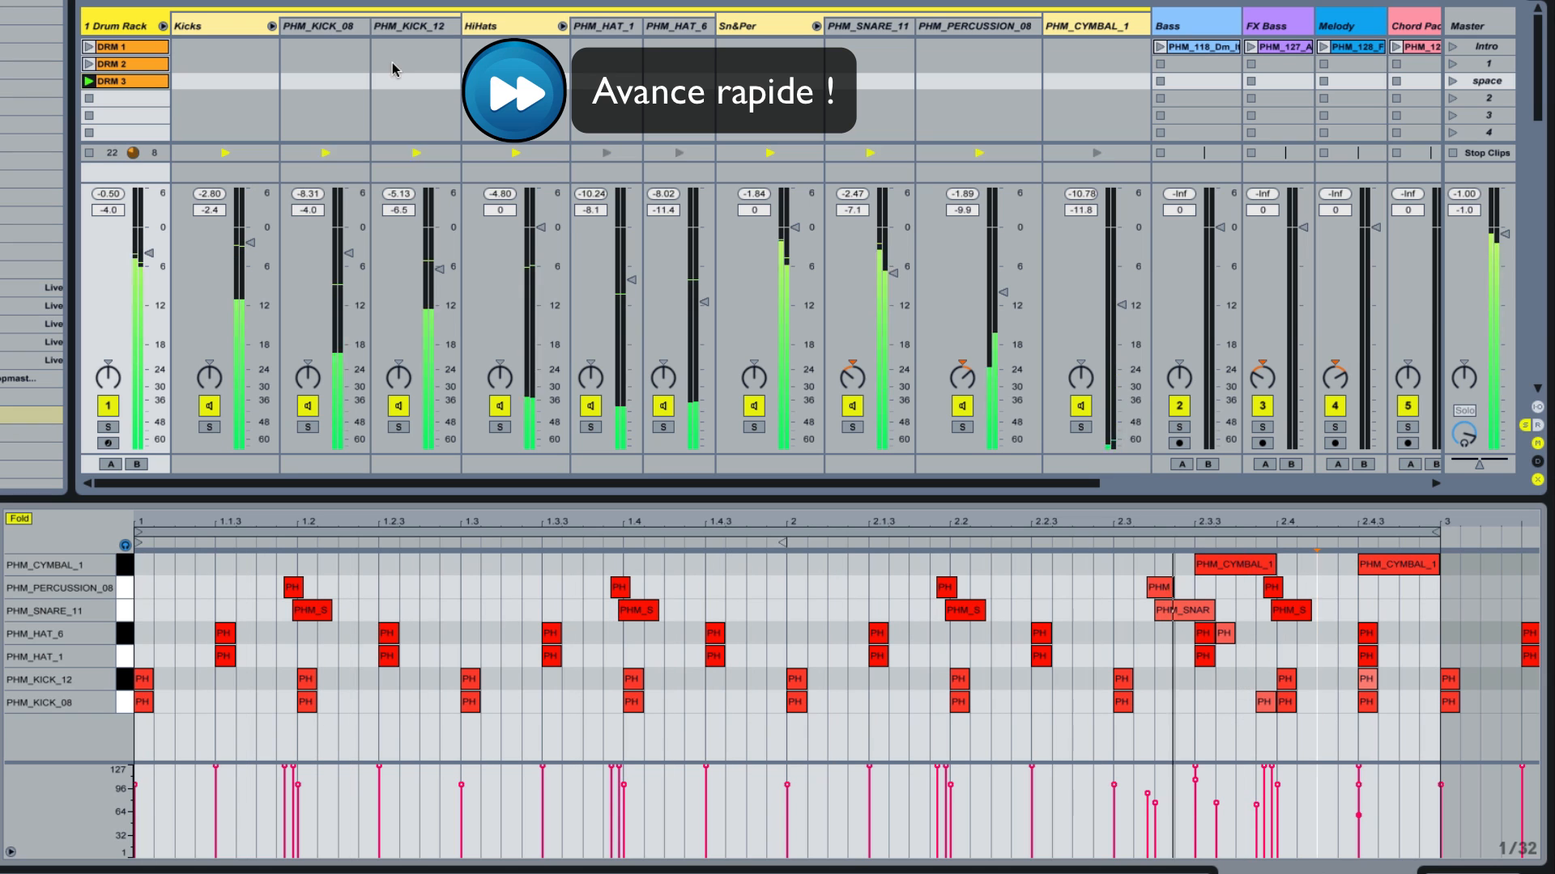
Step: Audition the DRM 2 and DRM 3 clips against each other, then stop playback with DRM 3 selected
{"action": "left_click", "coordinate": [88, 64]}
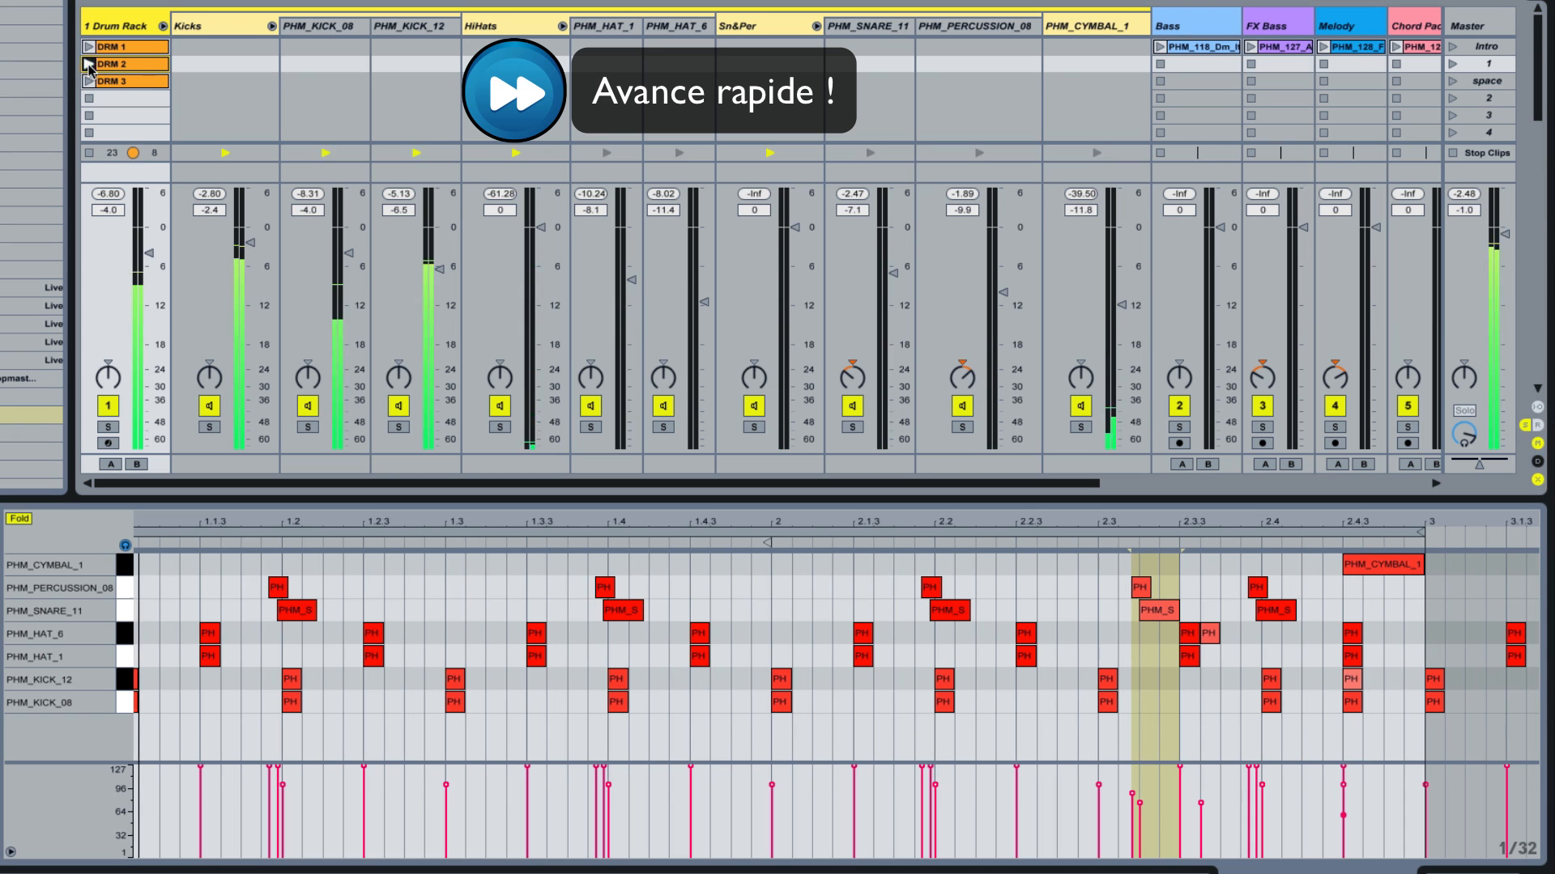
{"action": "left_click", "coordinate": [134, 81]}
{"action": "left_click", "coordinate": [139, 71]}
{"action": "left_click", "coordinate": [127, 84]}
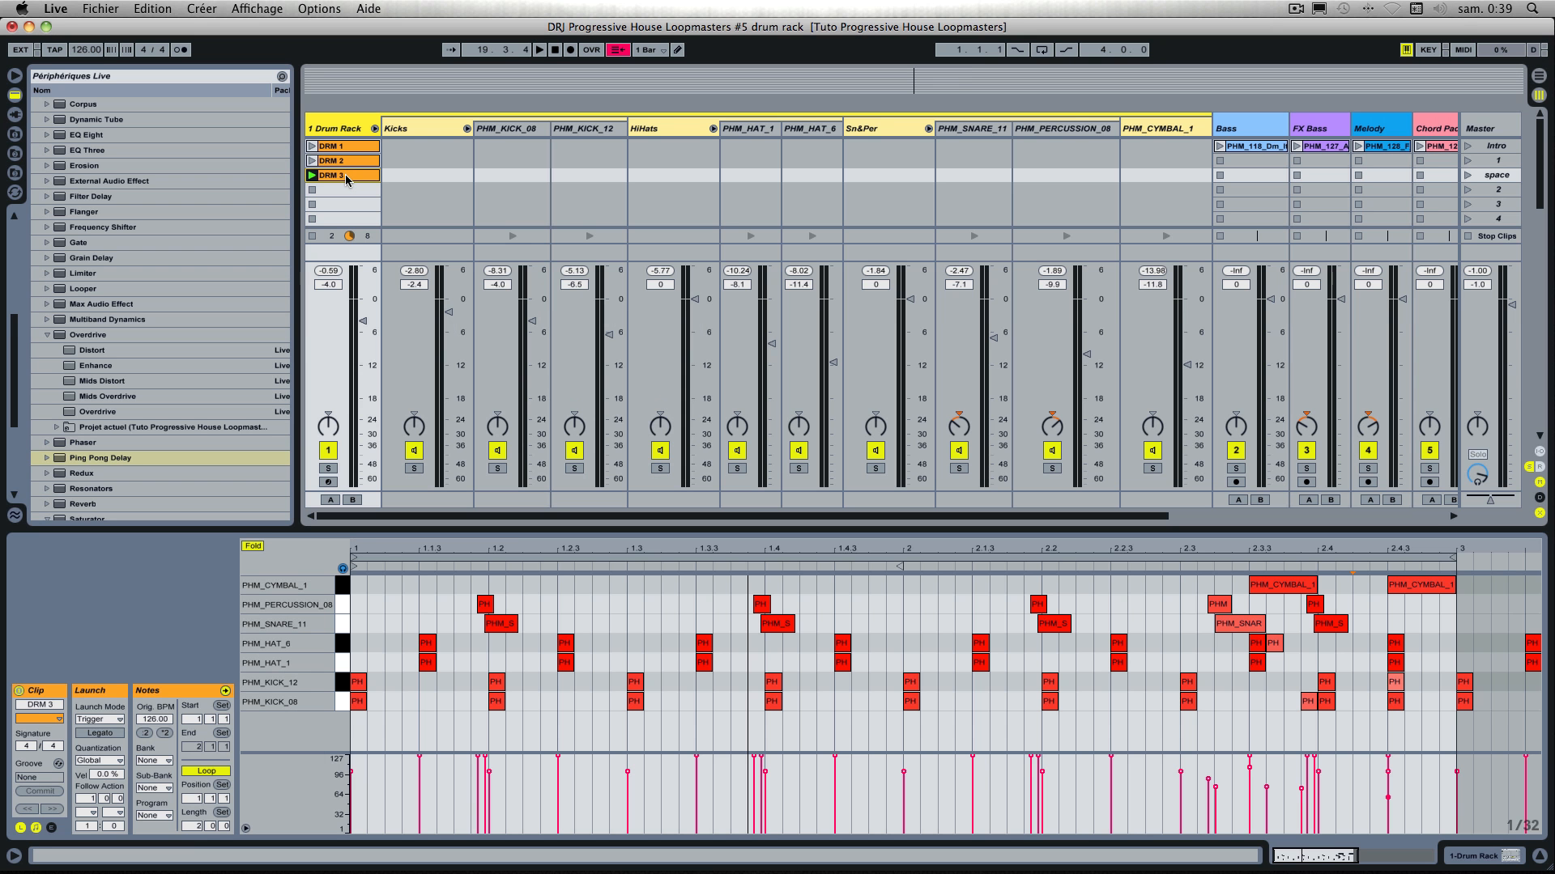
Step: Duplicate the DRM 3 clip into the slot below as DRM 4 and open its notes
{"action": "key", "text": "super+d"}
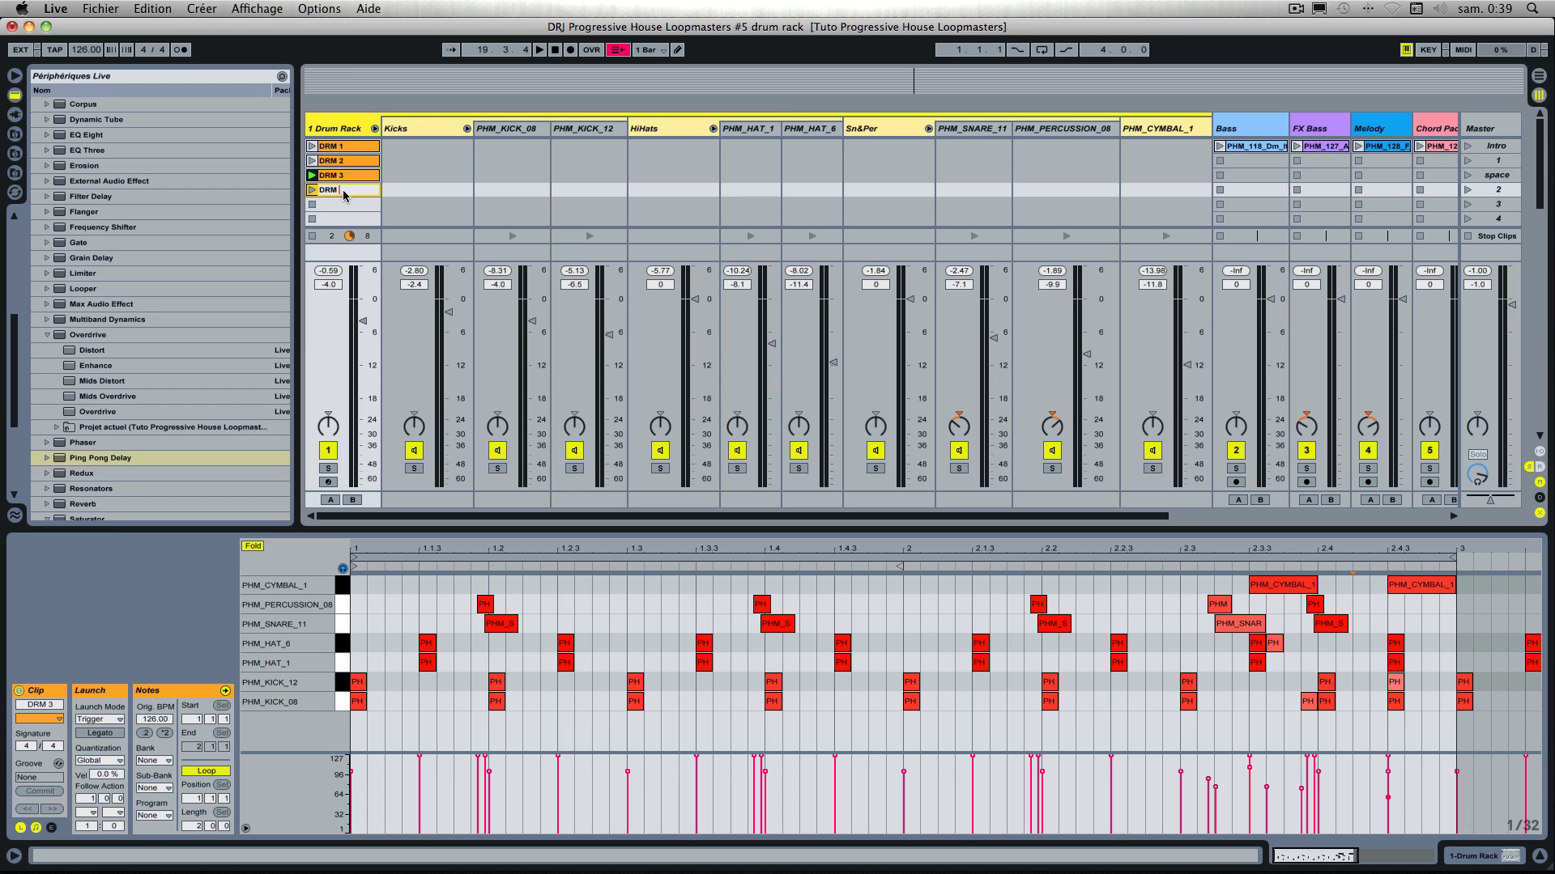
{"action": "left_click", "coordinate": [354, 204]}
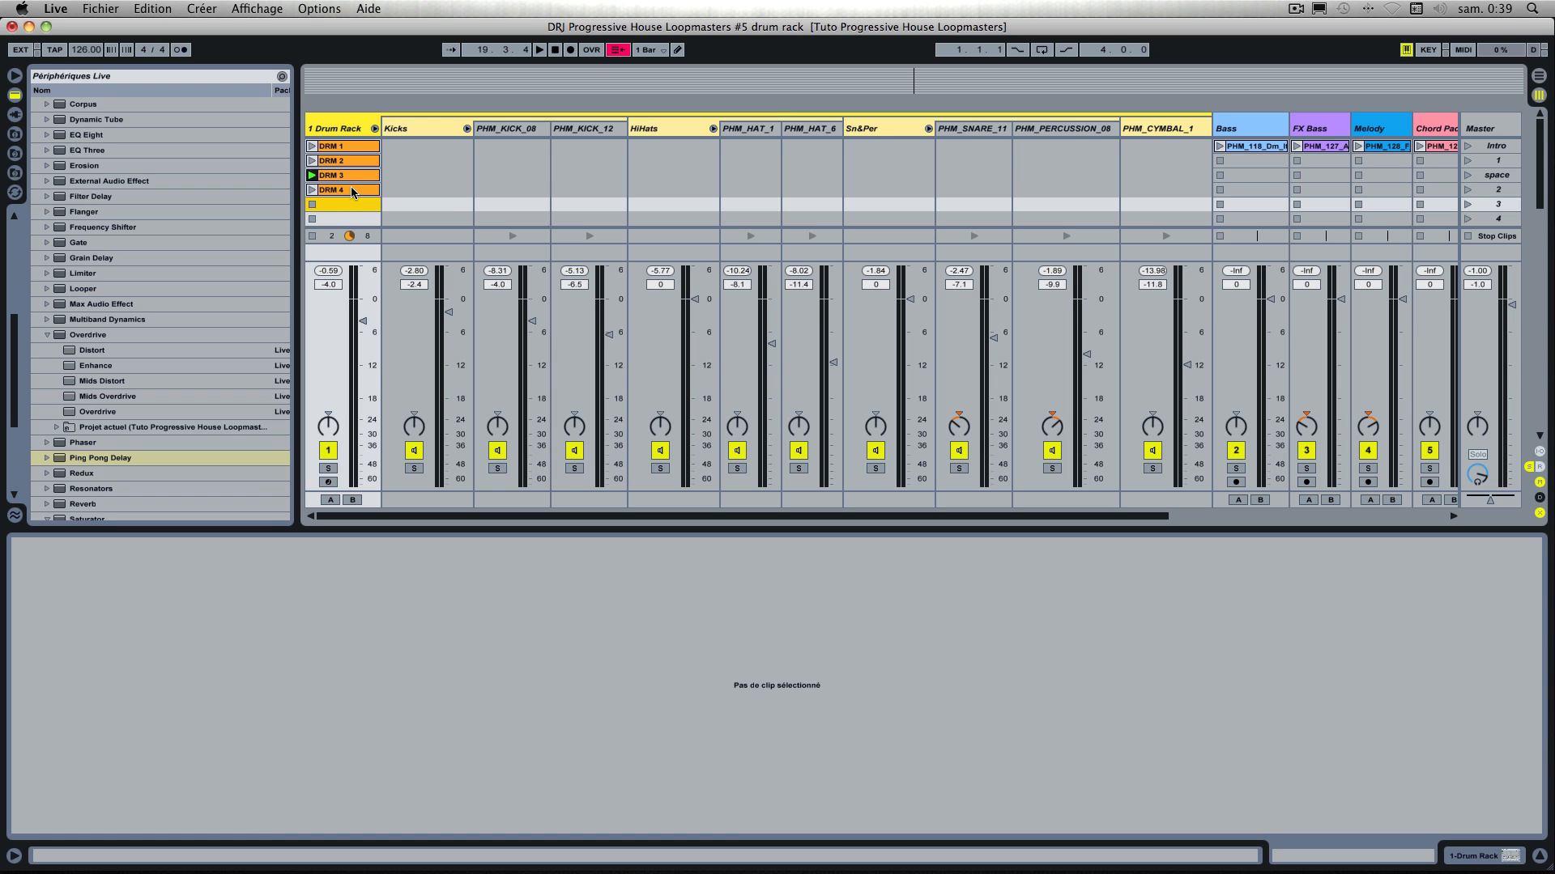
{"action": "left_click", "coordinate": [332, 190]}
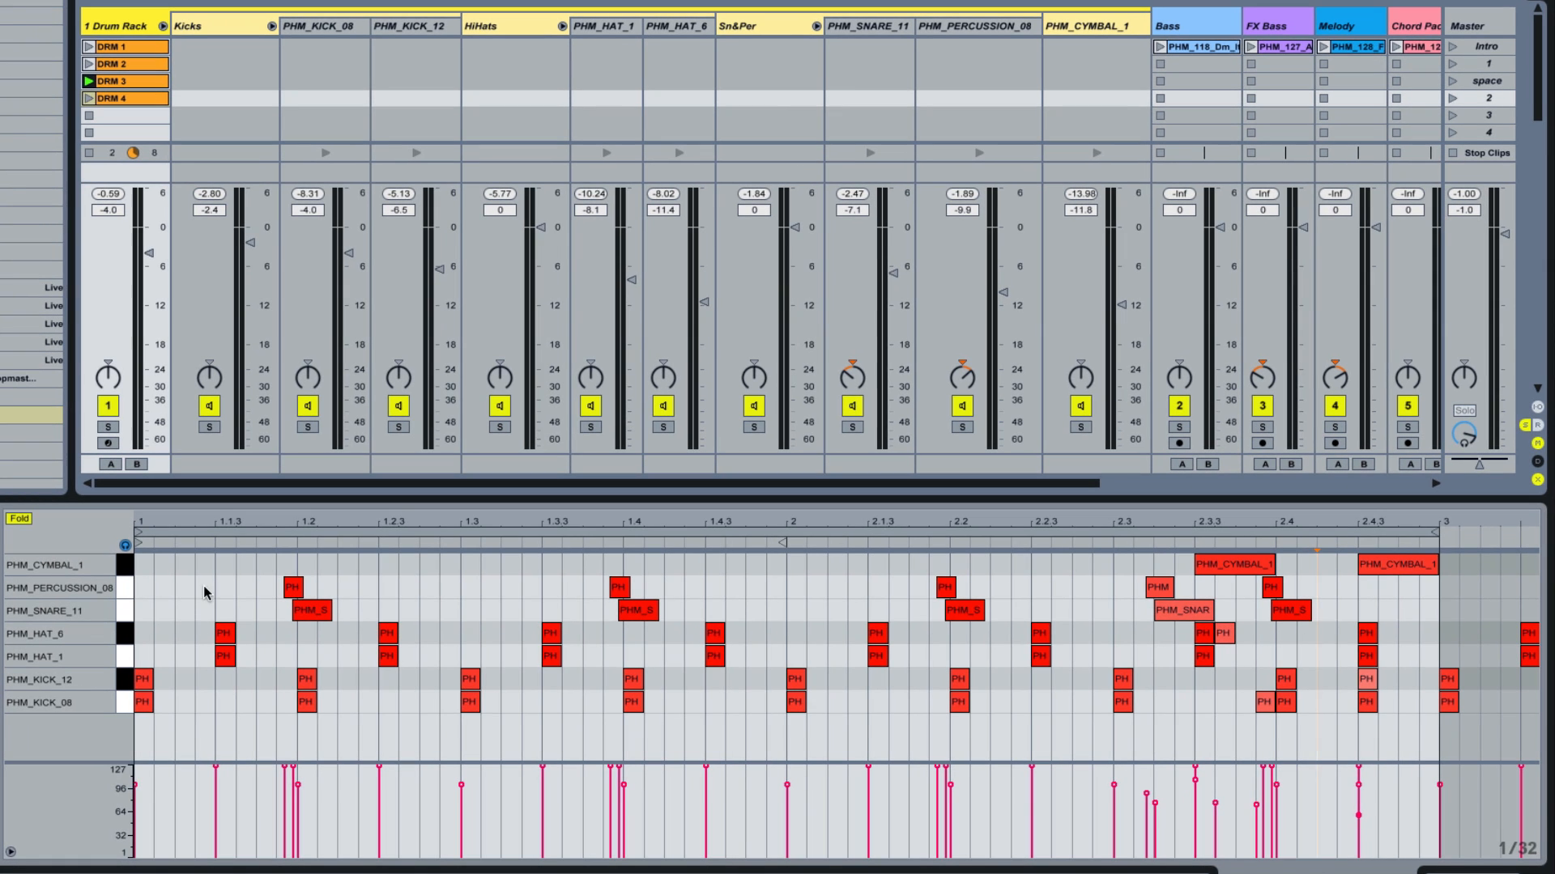
Step: In DRM 4's two-bar loop, delete all cymbal, percussion, snare and PHM_HAT_1 notes plus the extra PHM_HAT_6 note after 2.3.3
{"action": "left_click_drag", "start_coordinate": [203, 580], "coordinate": [1430, 618]}
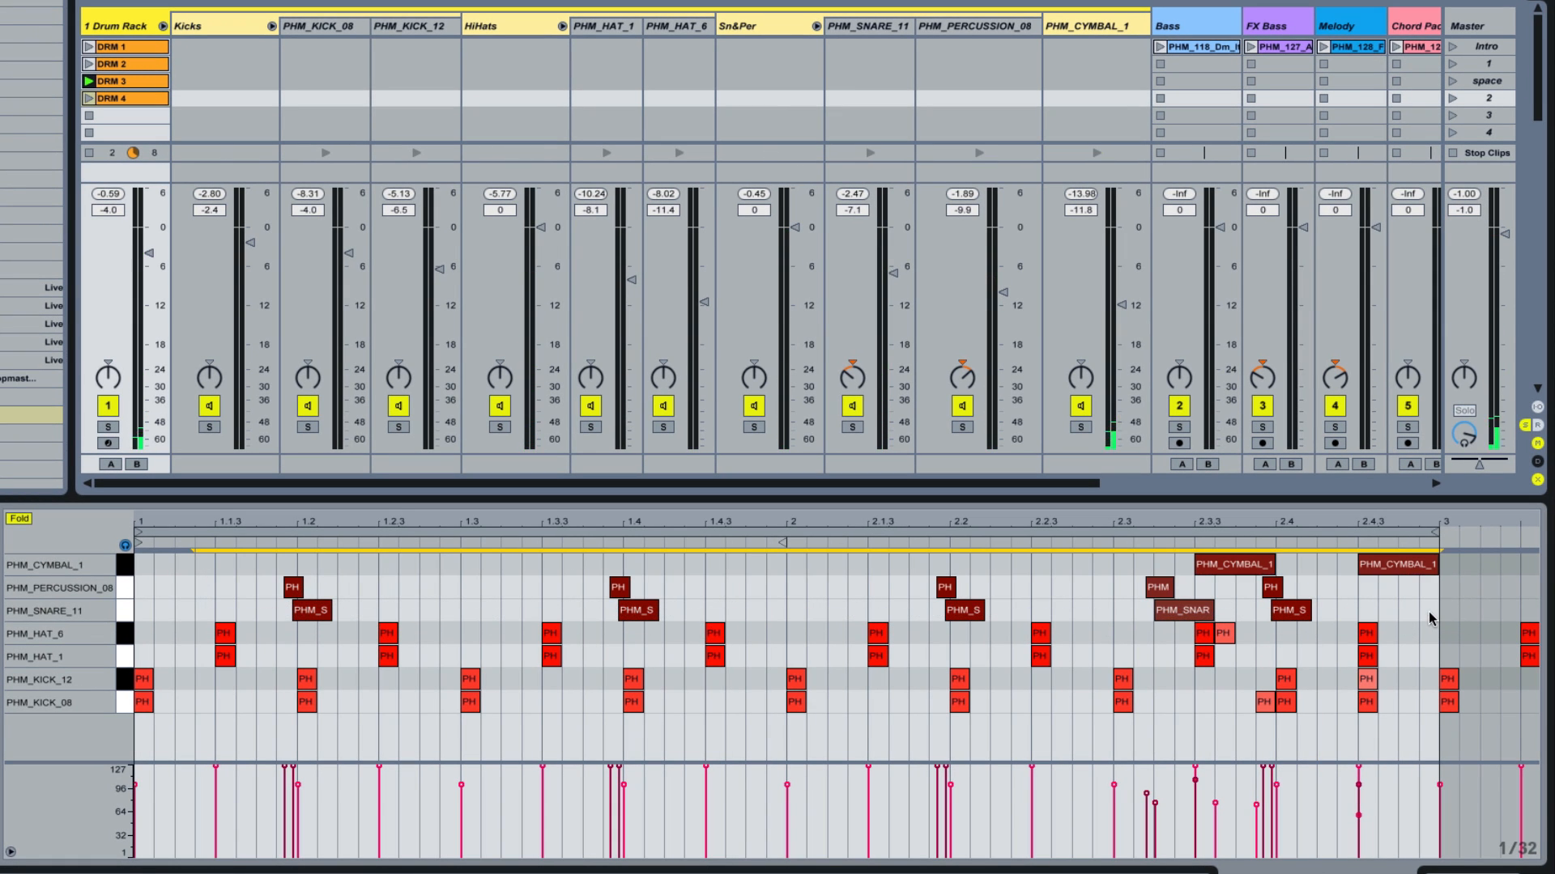
{"action": "key", "text": "Delete"}
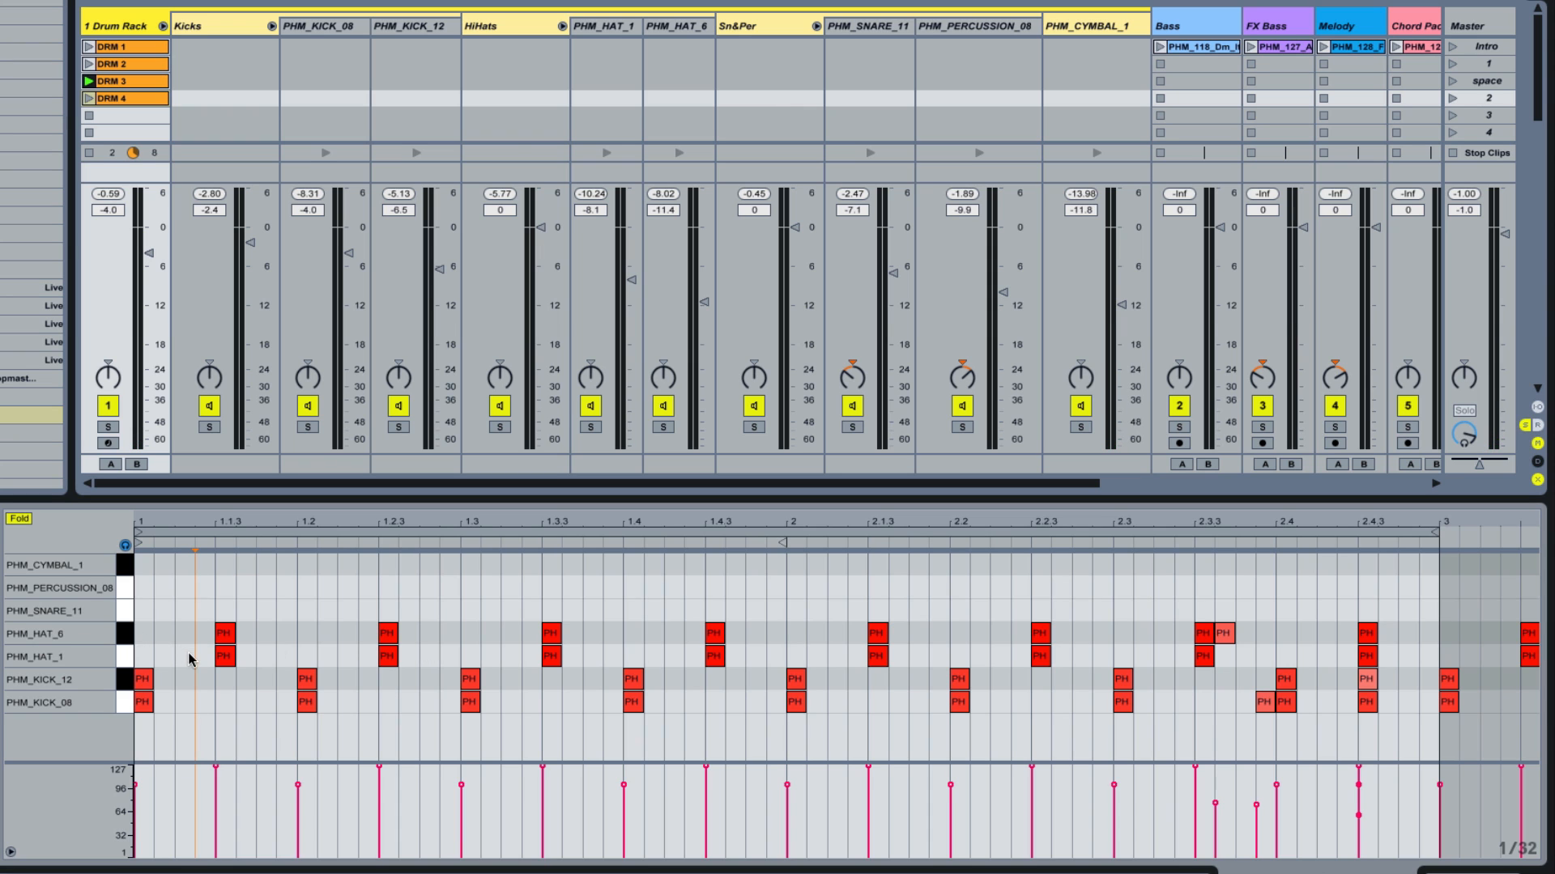
{"action": "left_click_drag", "start_coordinate": [188, 659], "coordinate": [1368, 668]}
{"action": "key", "text": "Delete"}
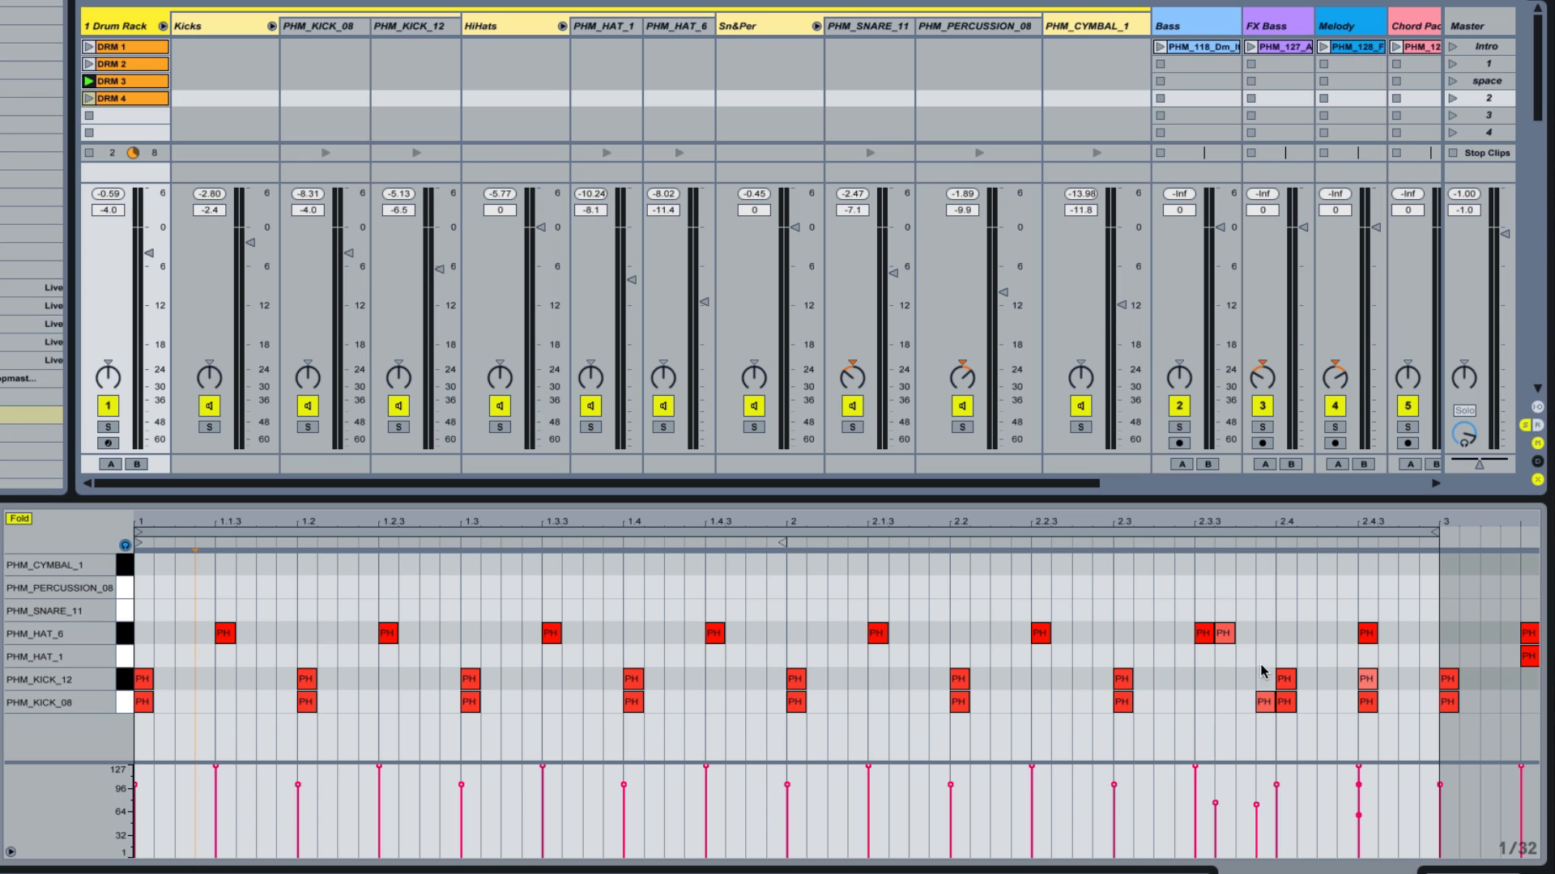
{"action": "double_click", "coordinate": [1226, 638]}
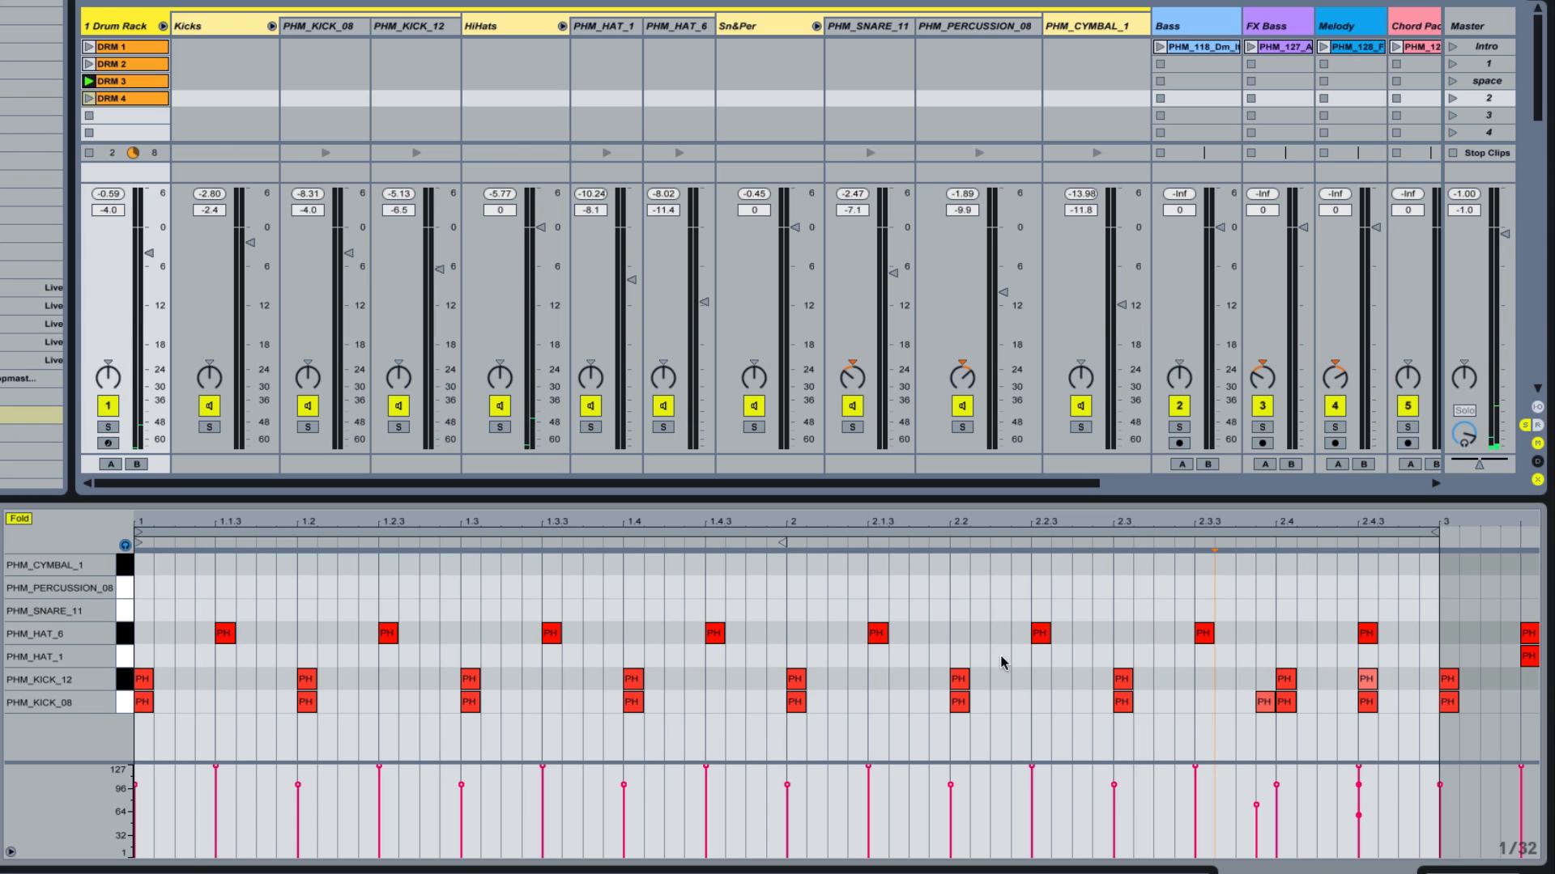
Step: In DRM 4's two-bar loop, delete all PHM_KICK_12 notes and the extra PHM_KICK_08 note just before 2.4
{"action": "left_click", "coordinate": [147, 682]}
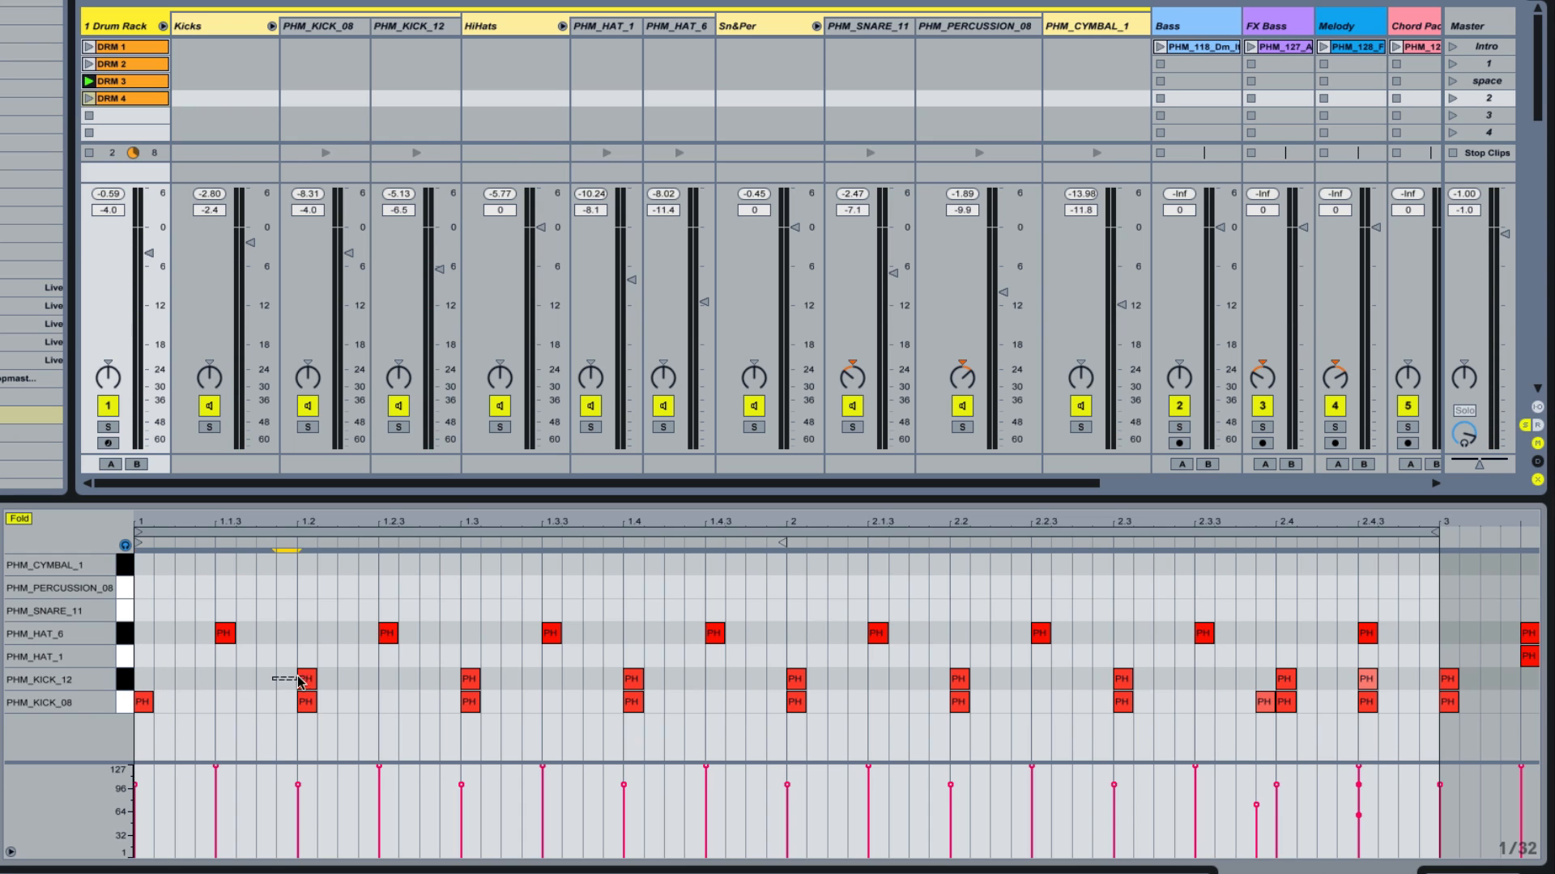
{"action": "left_click_drag", "start_coordinate": [300, 682], "coordinate": [1416, 688]}
{"action": "key", "text": "Delete"}
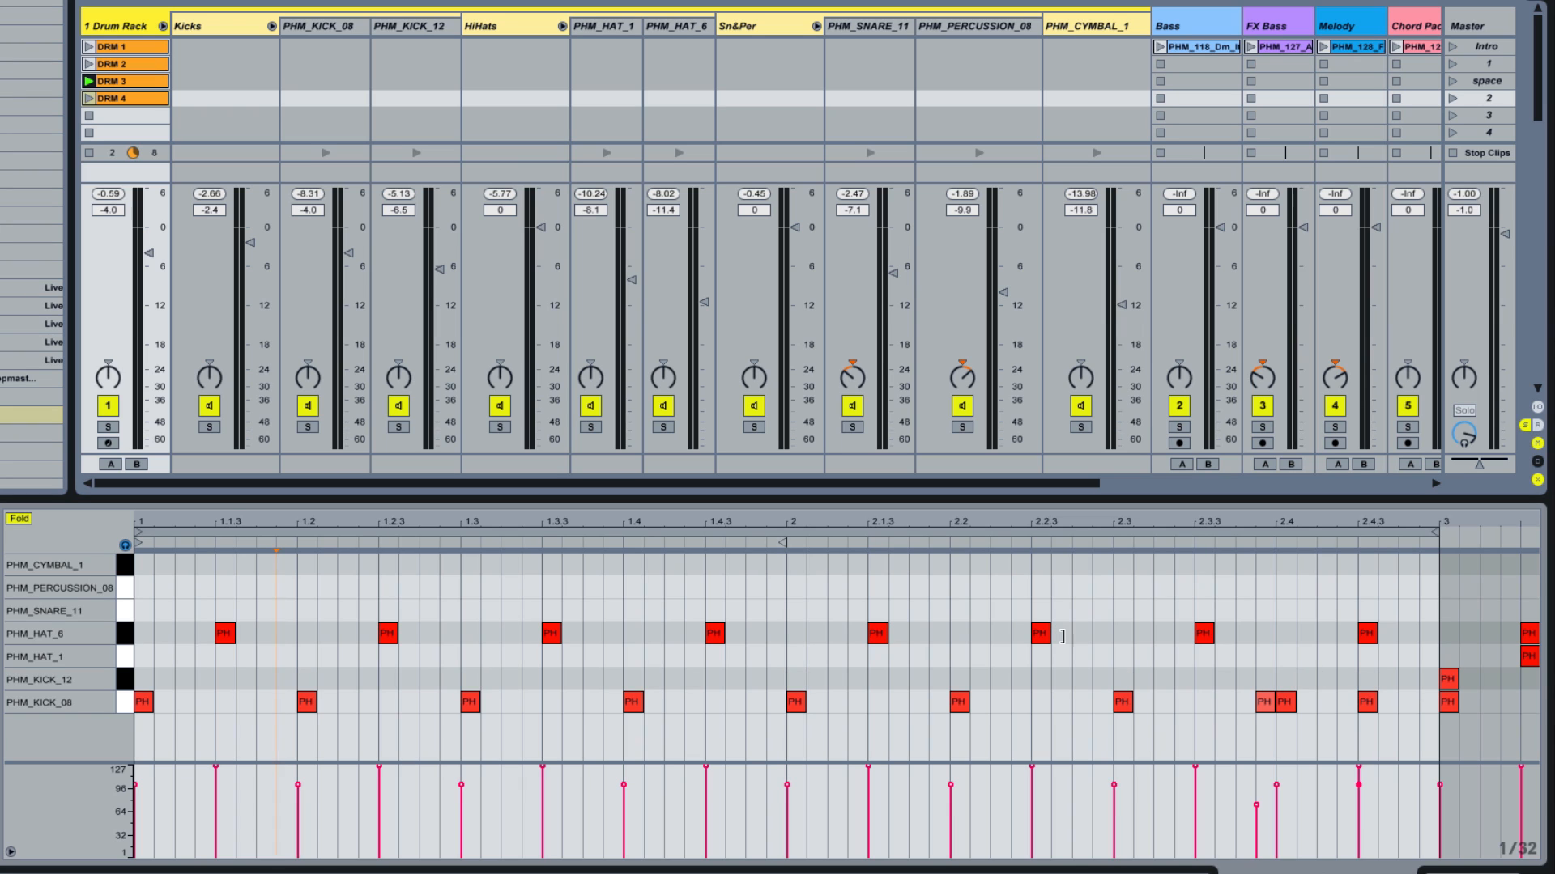
{"action": "left_click", "coordinate": [1267, 705]}
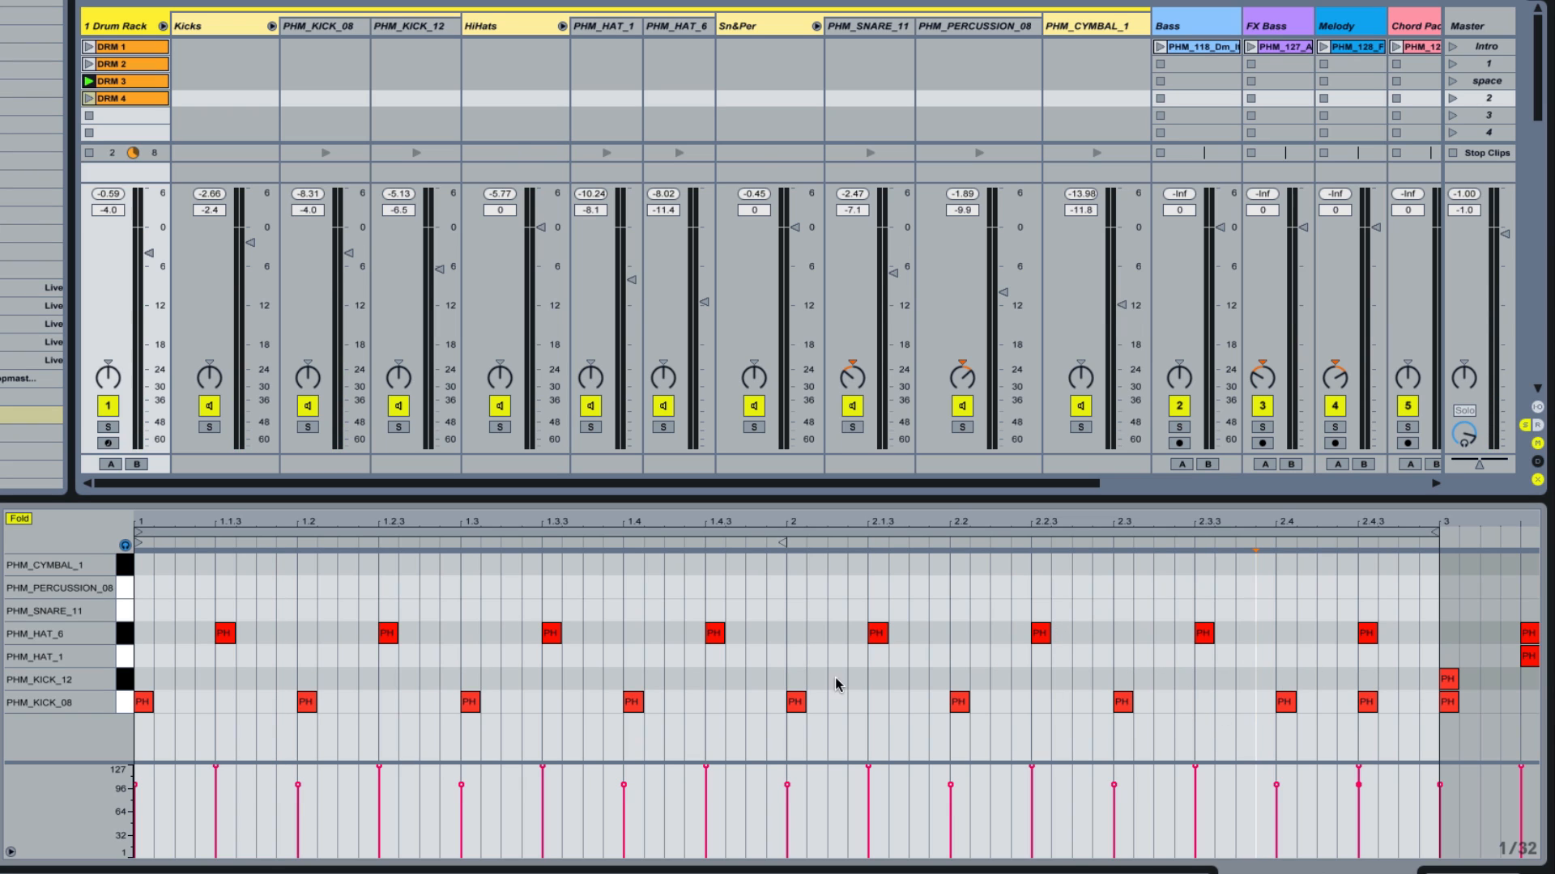
Step: Play DRM 4 and lengthen all the PHM_HAT_6 and PHM_KICK_08 notes in its loop to a 1/16 each
{"action": "left_click", "coordinate": [89, 98]}
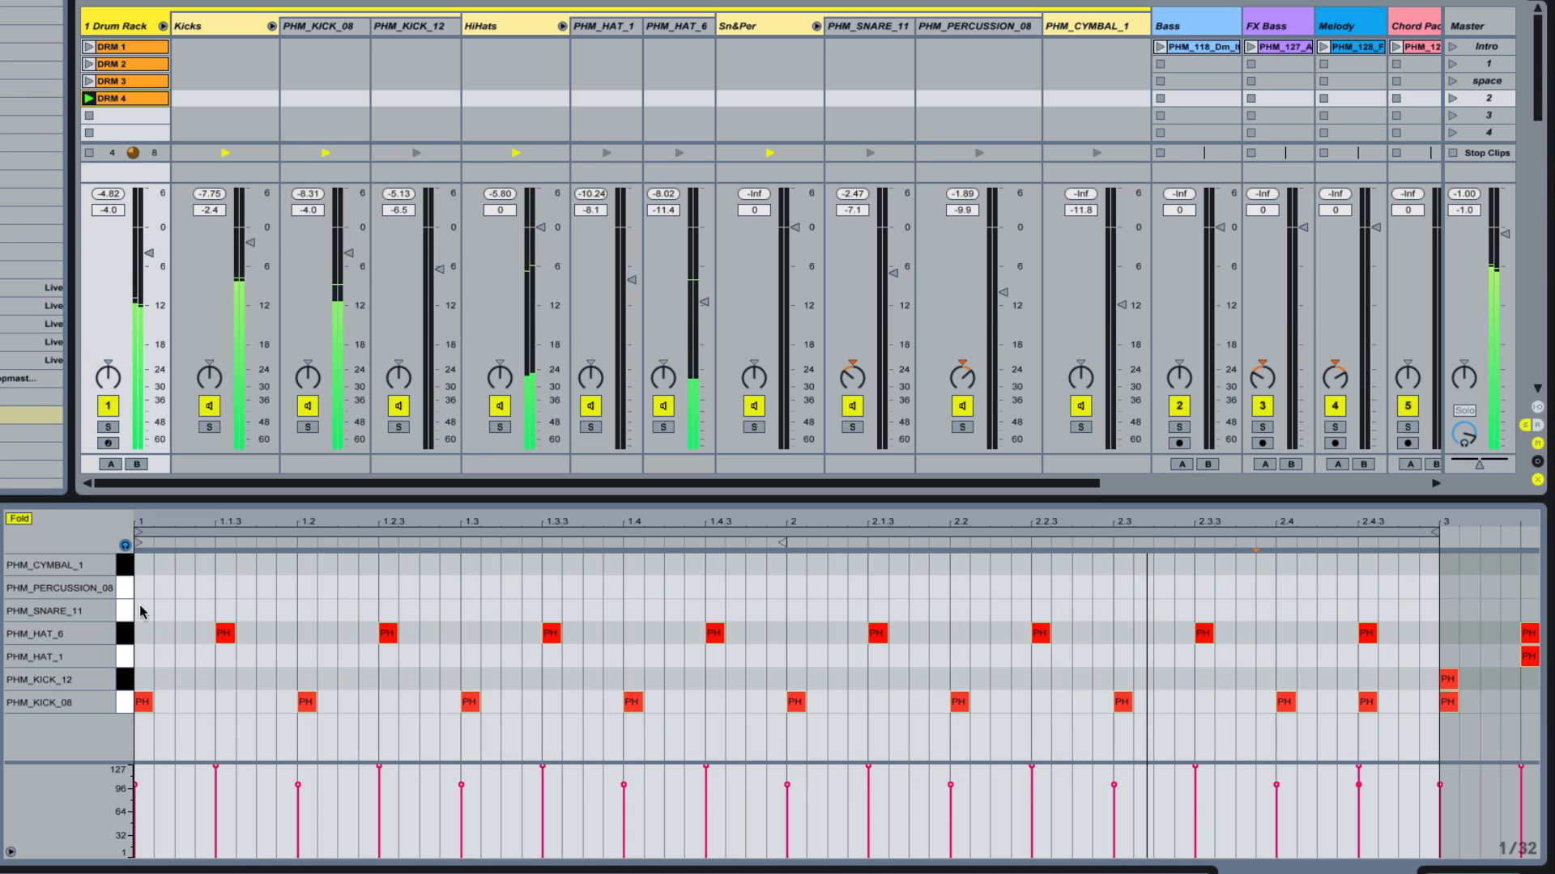
{"action": "left_click_drag", "start_coordinate": [141, 612], "coordinate": [1381, 711]}
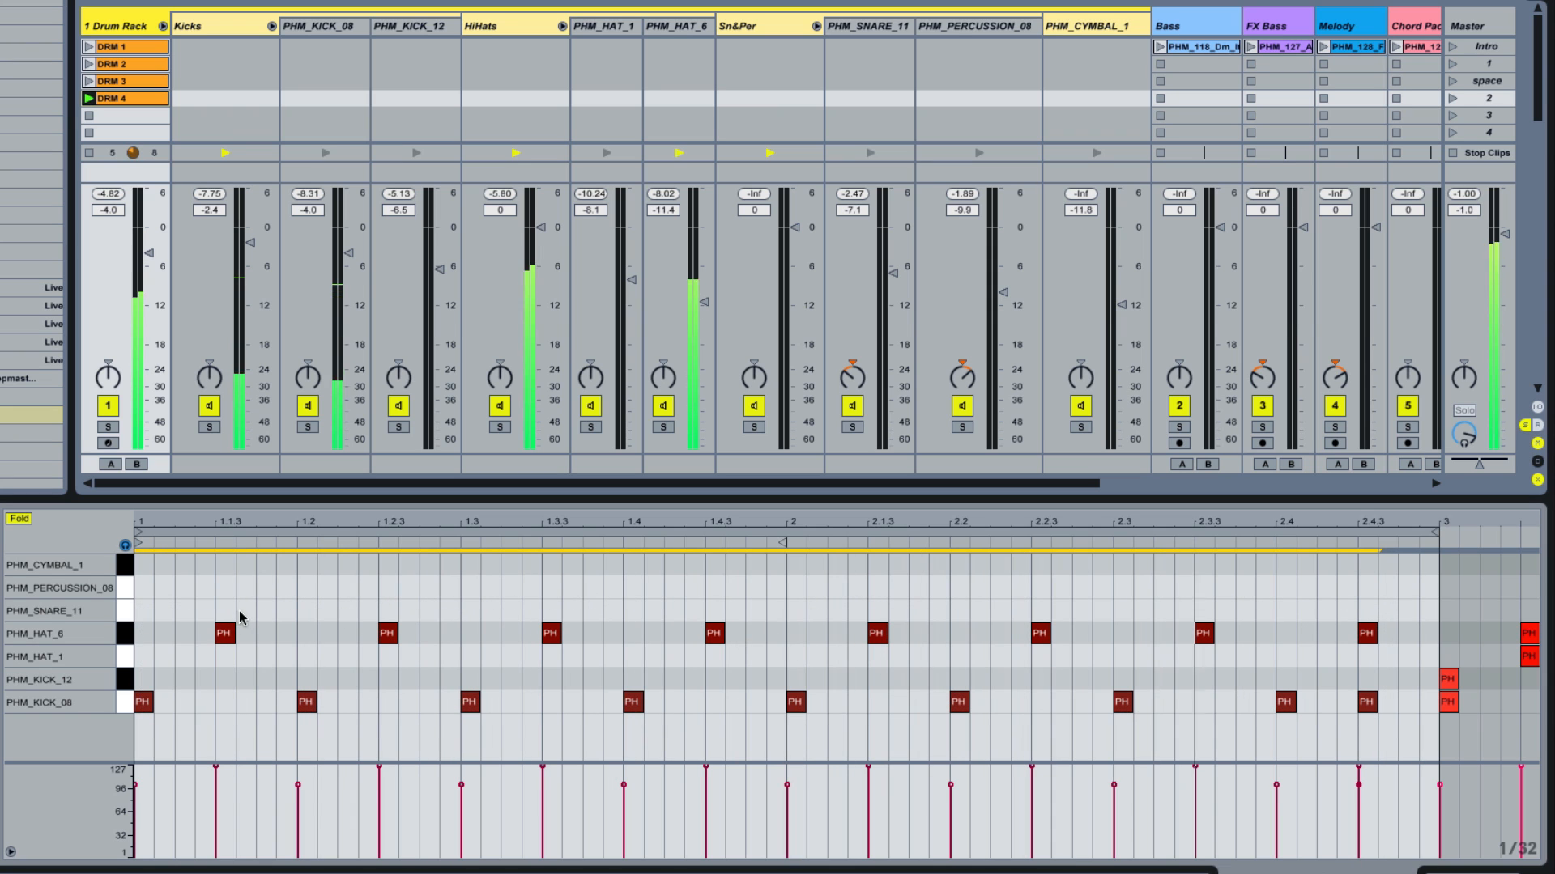
{"action": "left_click_drag", "start_coordinate": [234, 631], "coordinate": [254, 633]}
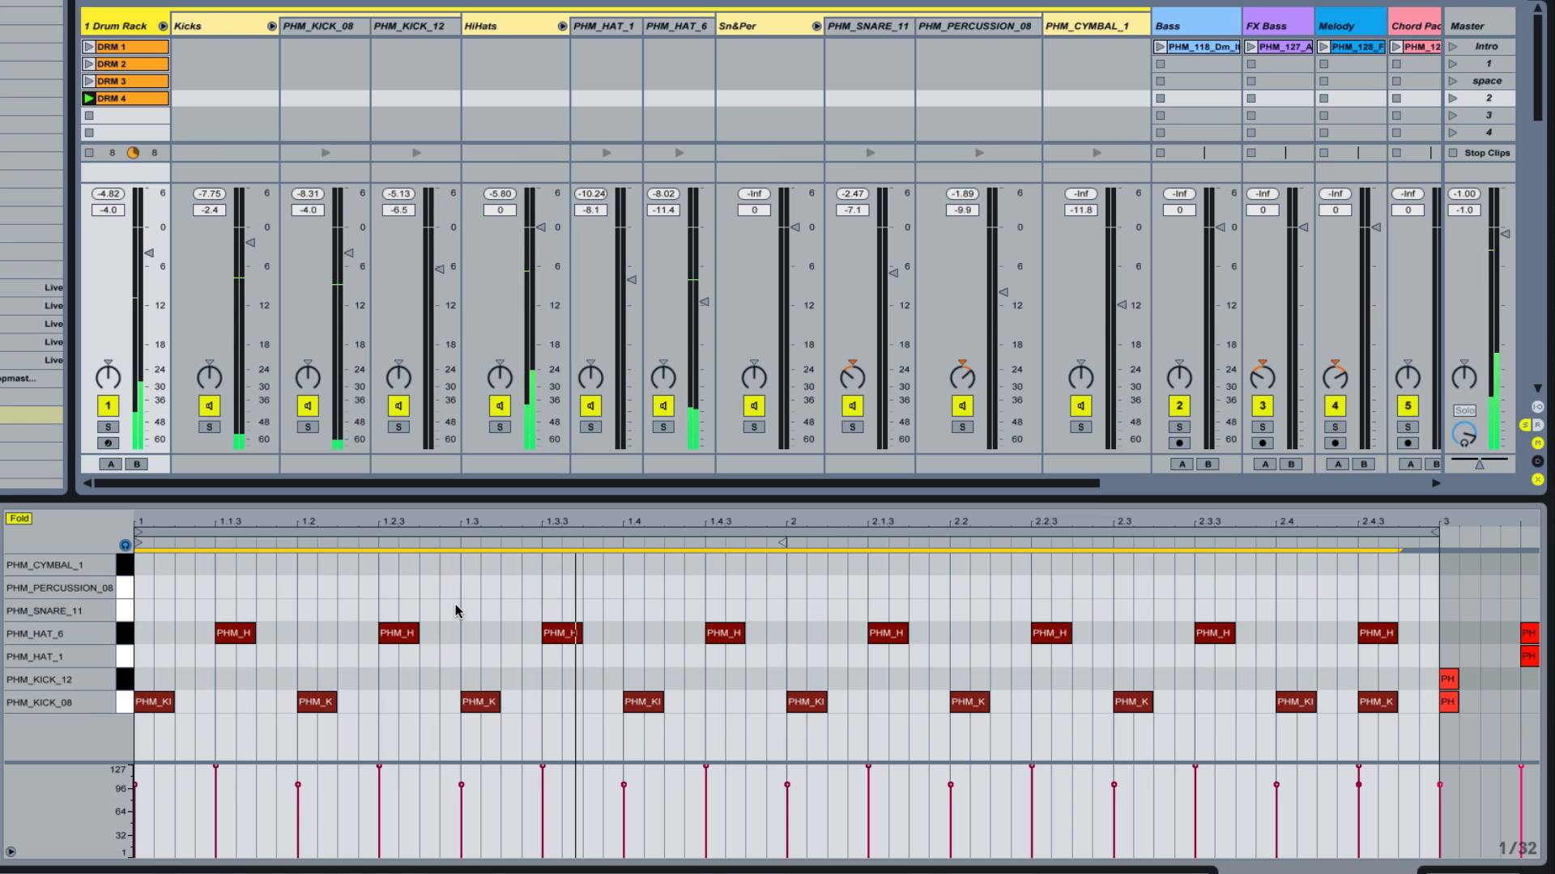
Step: In DRM 3, lengthen the loop's hat and kick notes to 1/16, moving the extra PHM_HAT_6 note to 2.3.4 to make room
{"action": "left_click", "coordinate": [119, 80]}
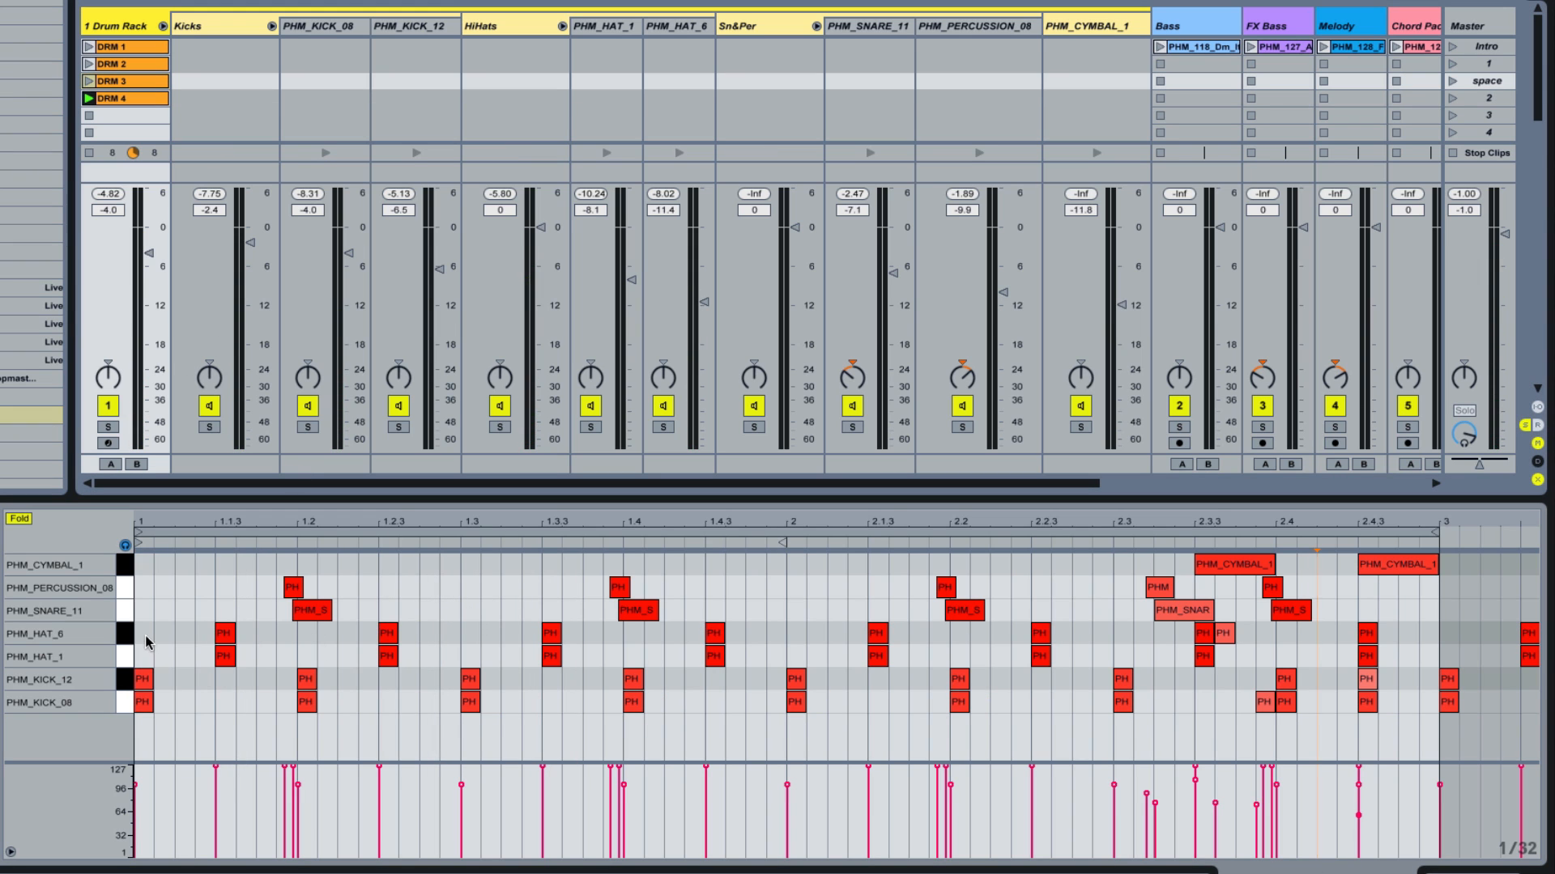
{"action": "left_click_drag", "start_coordinate": [141, 638], "coordinate": [1360, 729]}
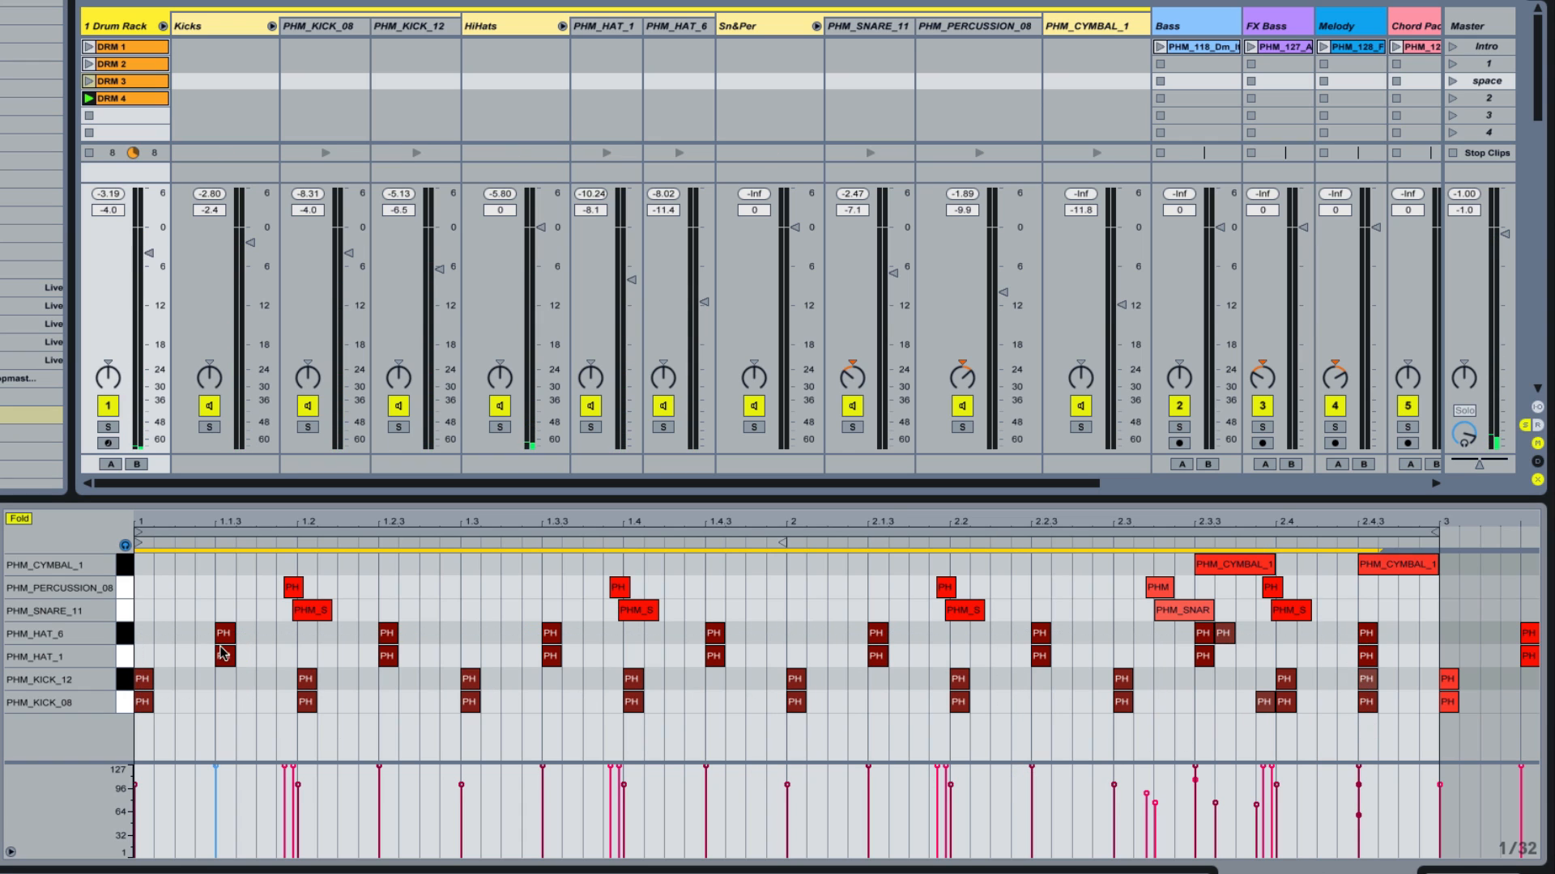
{"action": "left_click_drag", "start_coordinate": [234, 635], "coordinate": [248, 635]}
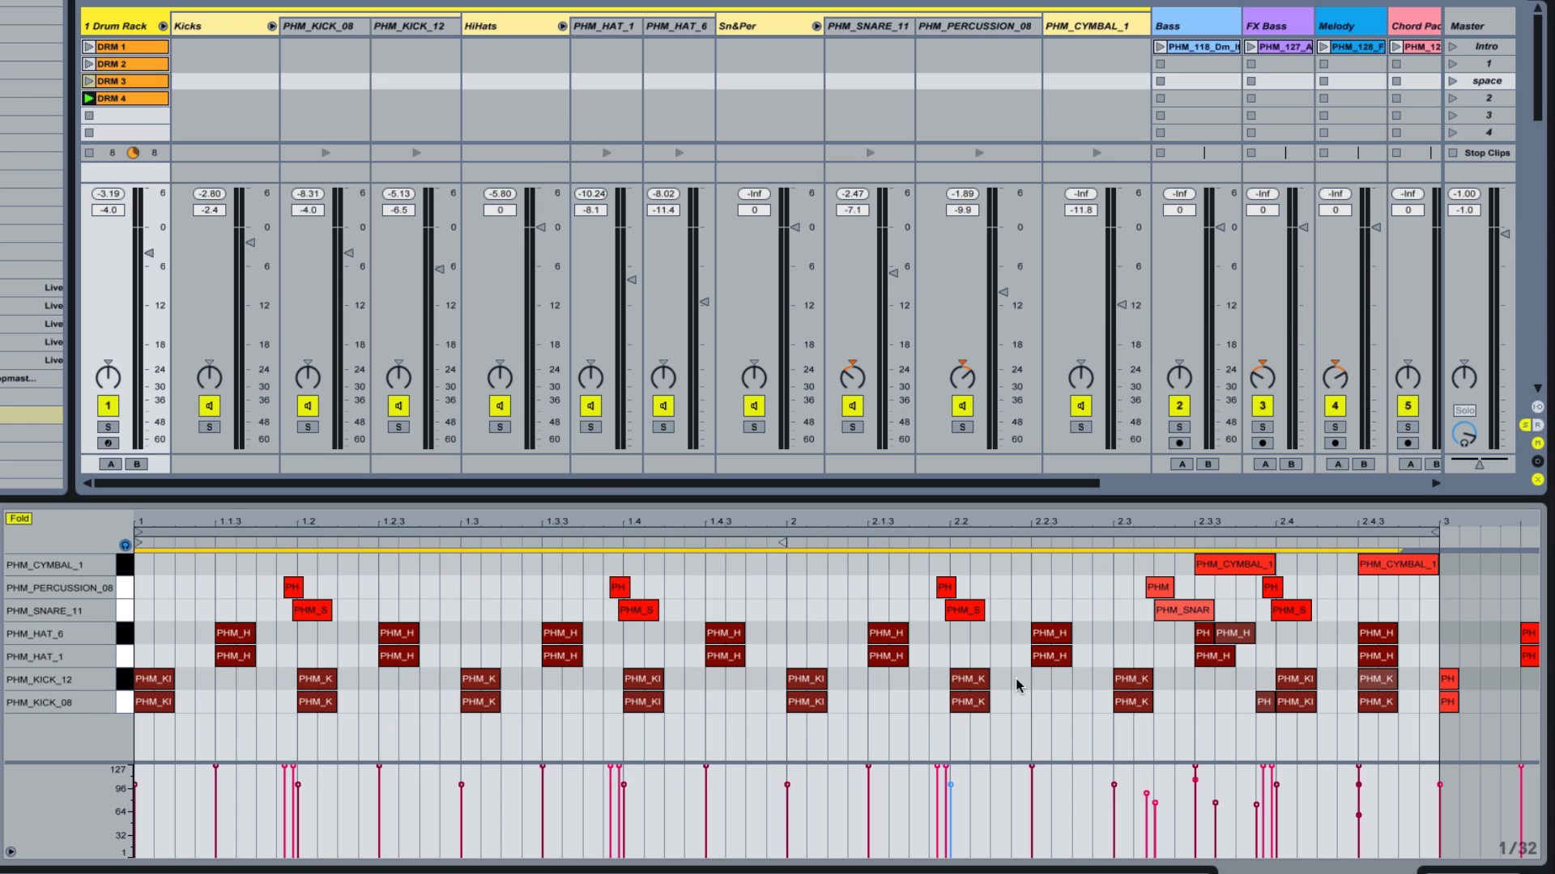
{"action": "left_click", "coordinate": [1214, 694]}
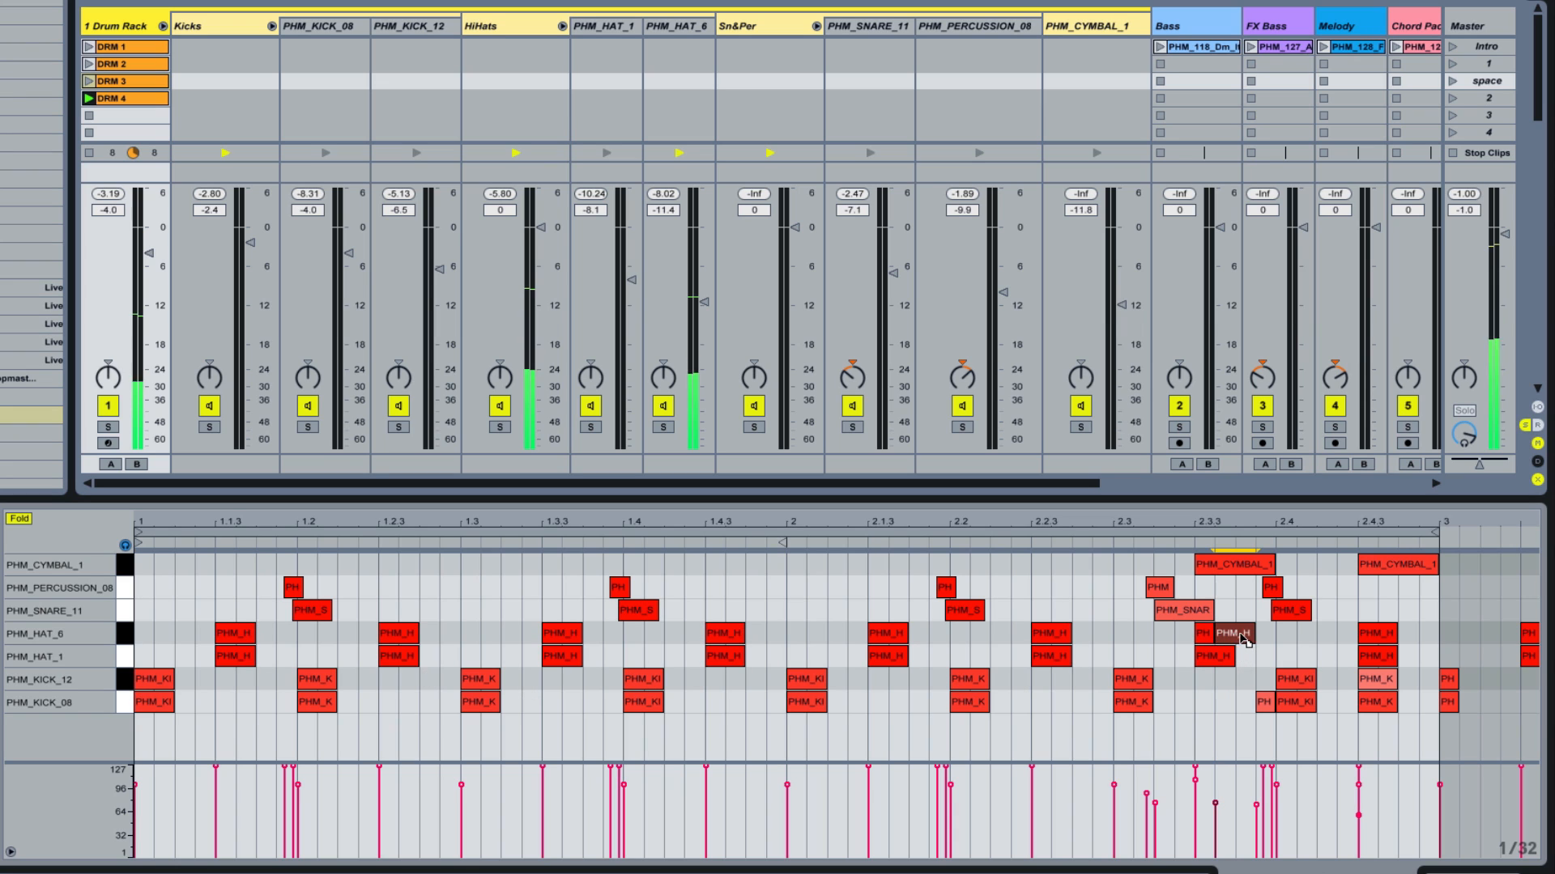
{"action": "mouse_move", "coordinate": [1236, 643]}
{"action": "left_mouse_down"}
{"action": "mouse_move", "coordinate": [1258, 642]}
{"action": "mouse_move", "coordinate": [1226, 635]}
{"action": "left_mouse_up"}
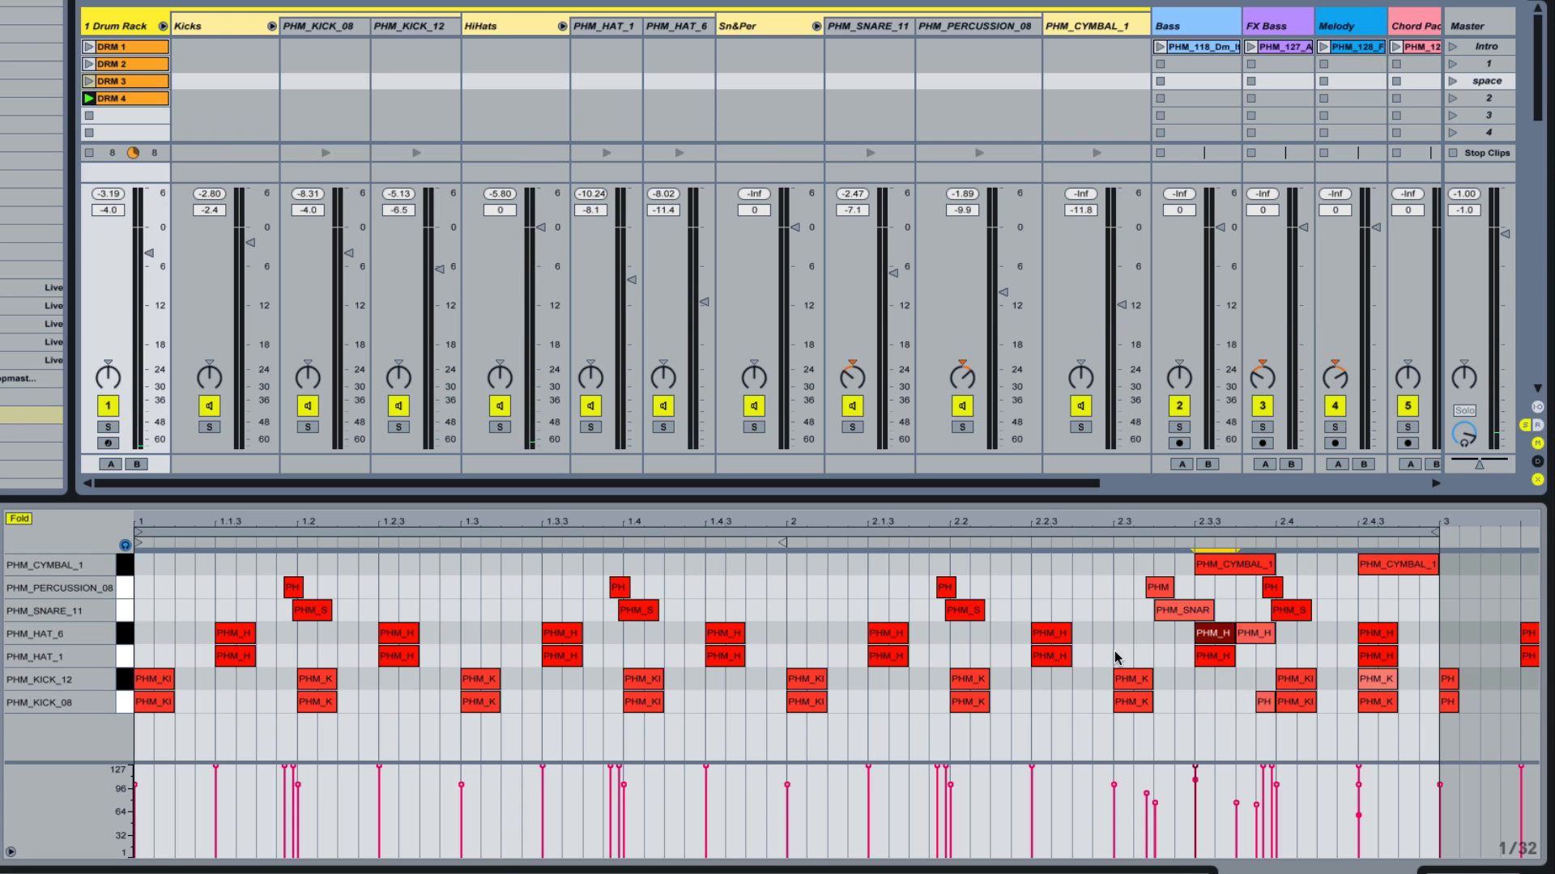
Step: Play DRM 3 and lengthen its PHM_PERCUSSION_08 notes just before 1.2, 1.4, 2.2 and 2.4, then stop playback
{"action": "left_click", "coordinate": [108, 96]}
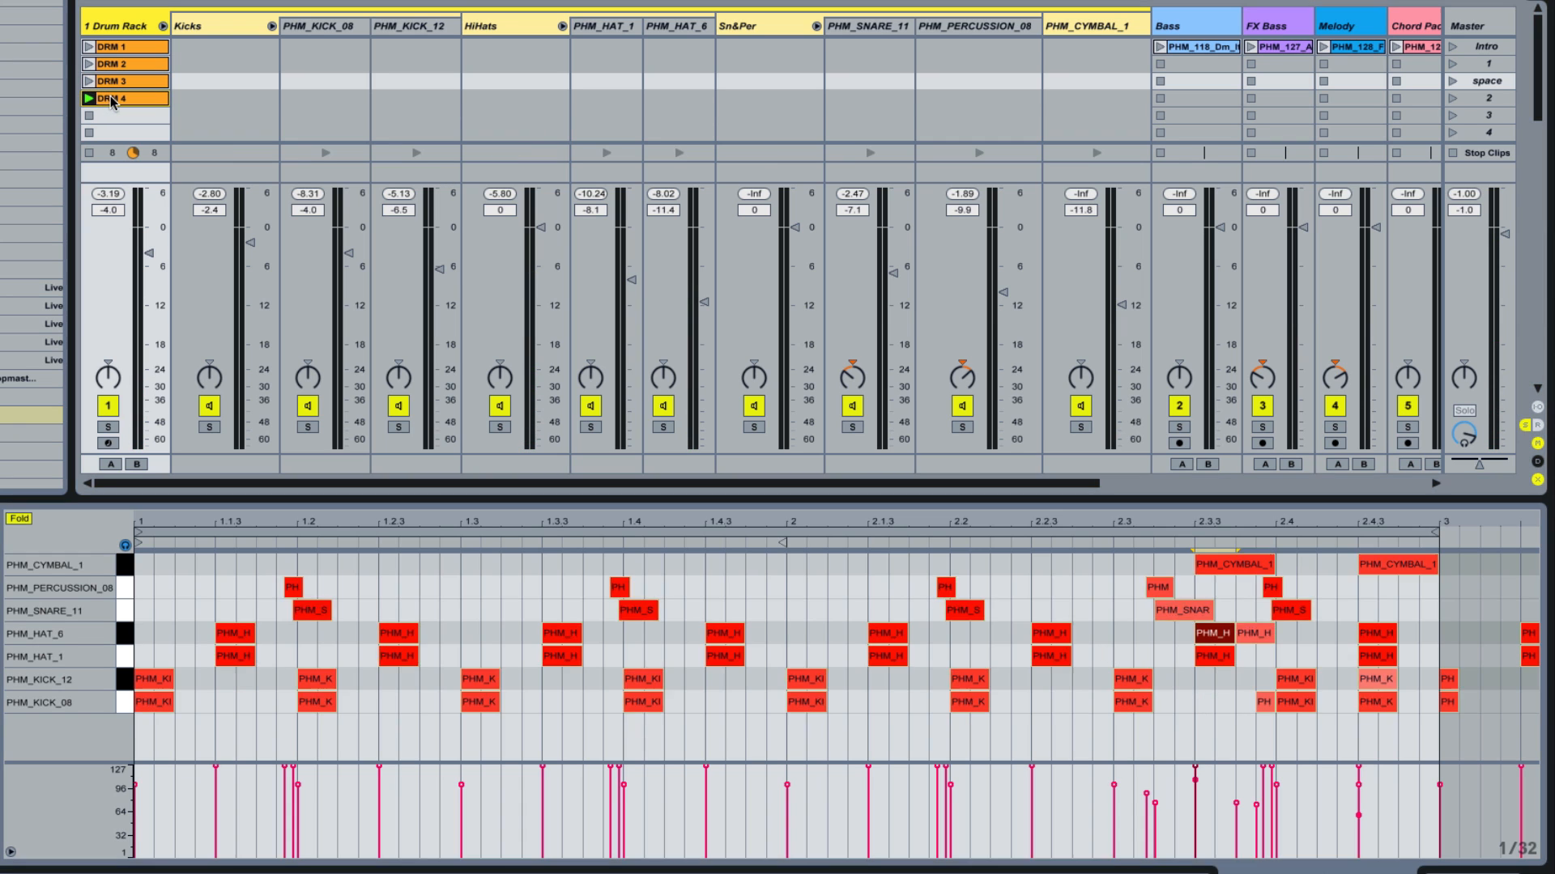
{"action": "left_click", "coordinate": [112, 83]}
{"action": "left_click", "coordinate": [89, 82]}
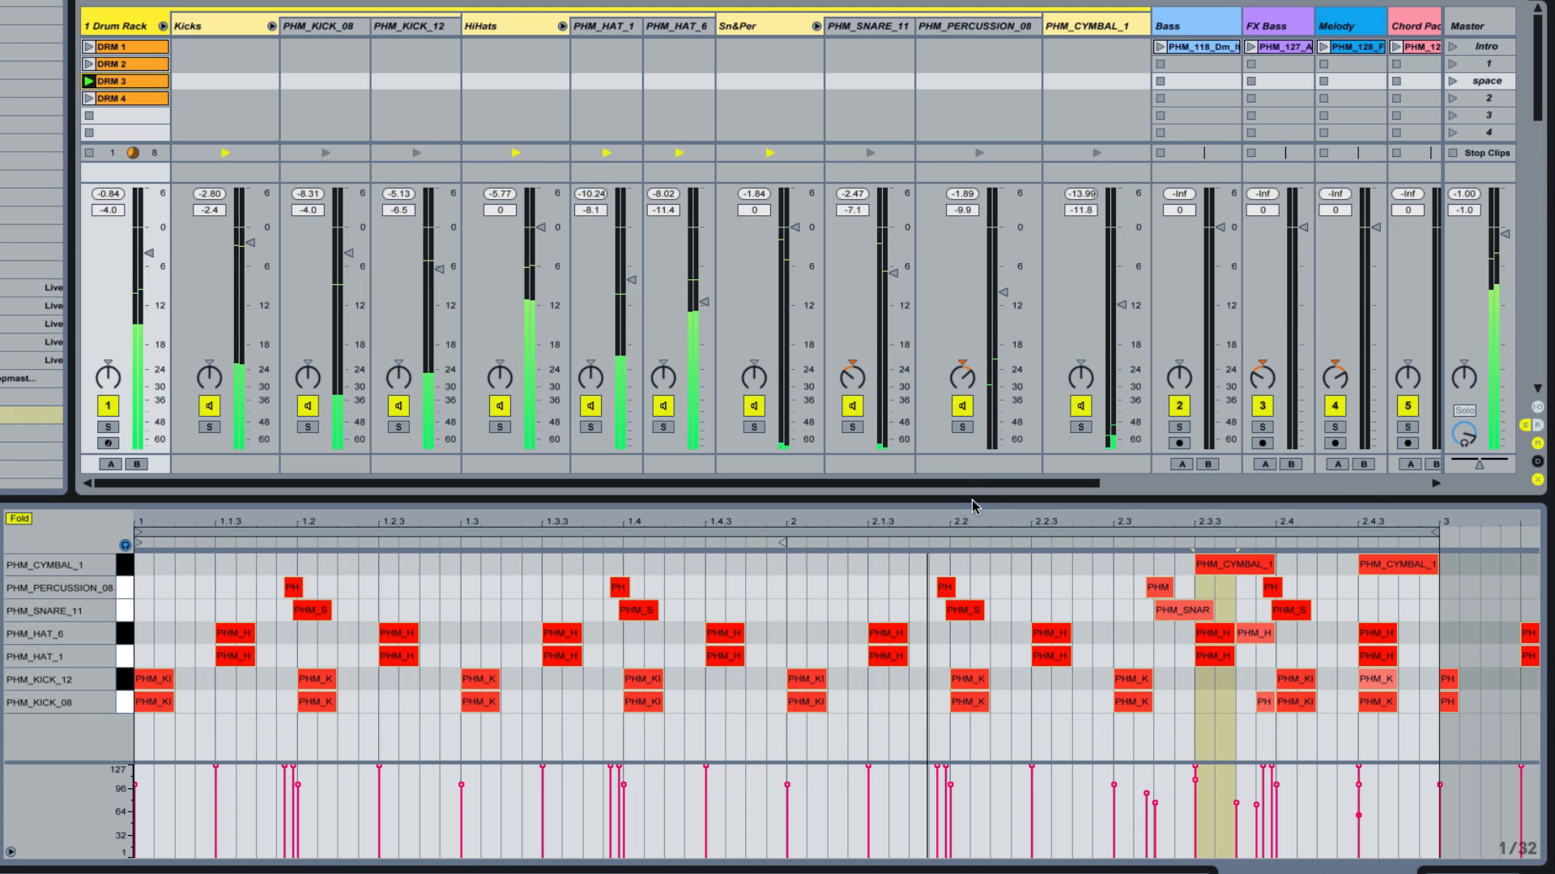
{"action": "left_click_drag", "start_coordinate": [256, 578], "coordinate": [964, 595]}
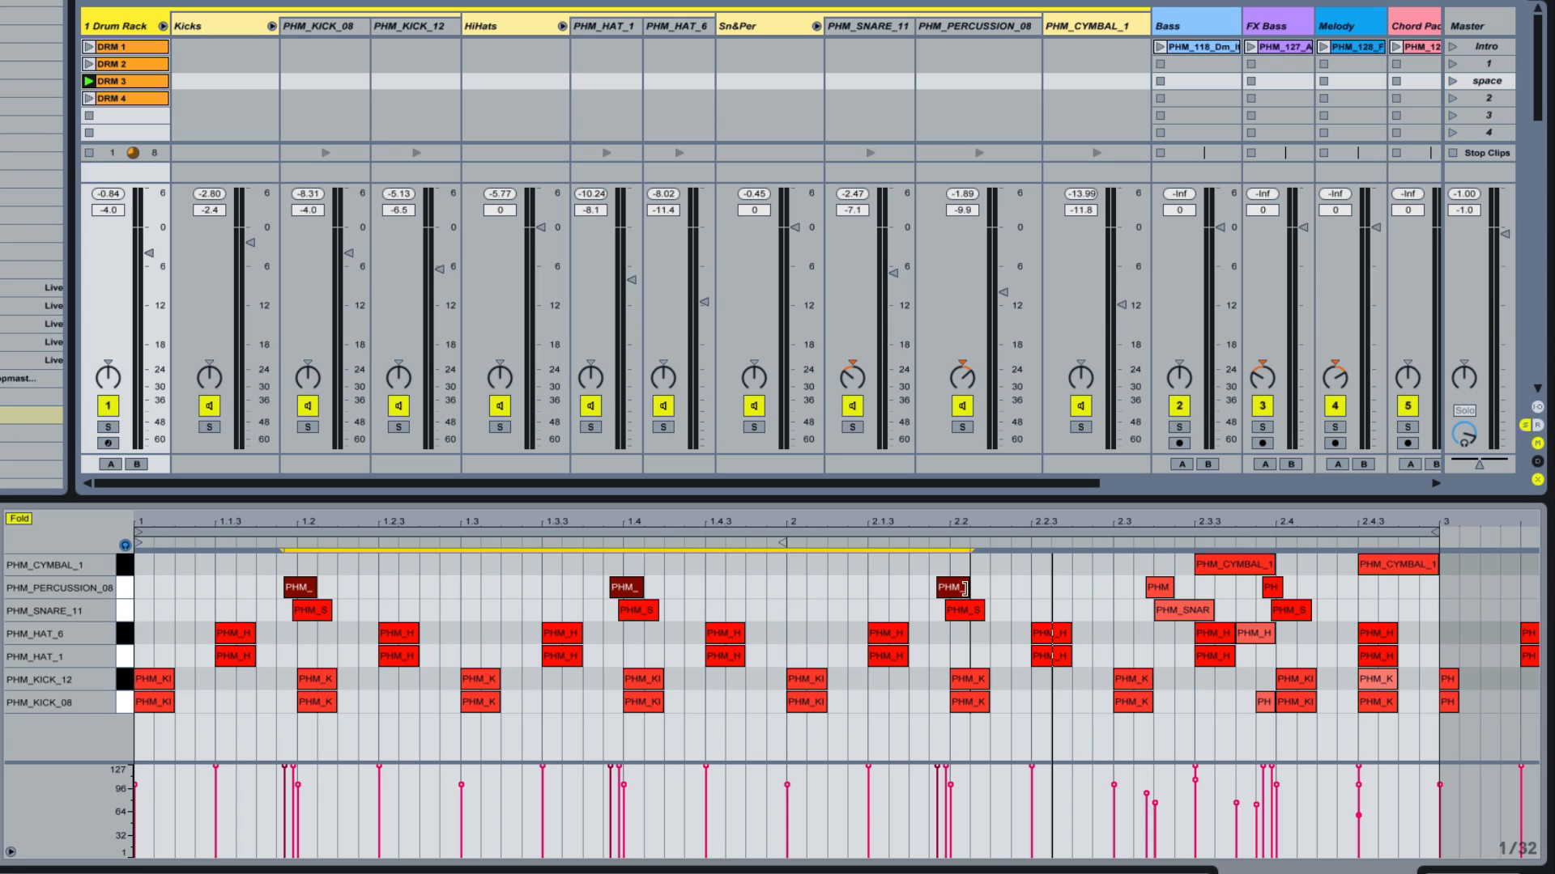
{"action": "left_click", "coordinate": [1278, 589]}
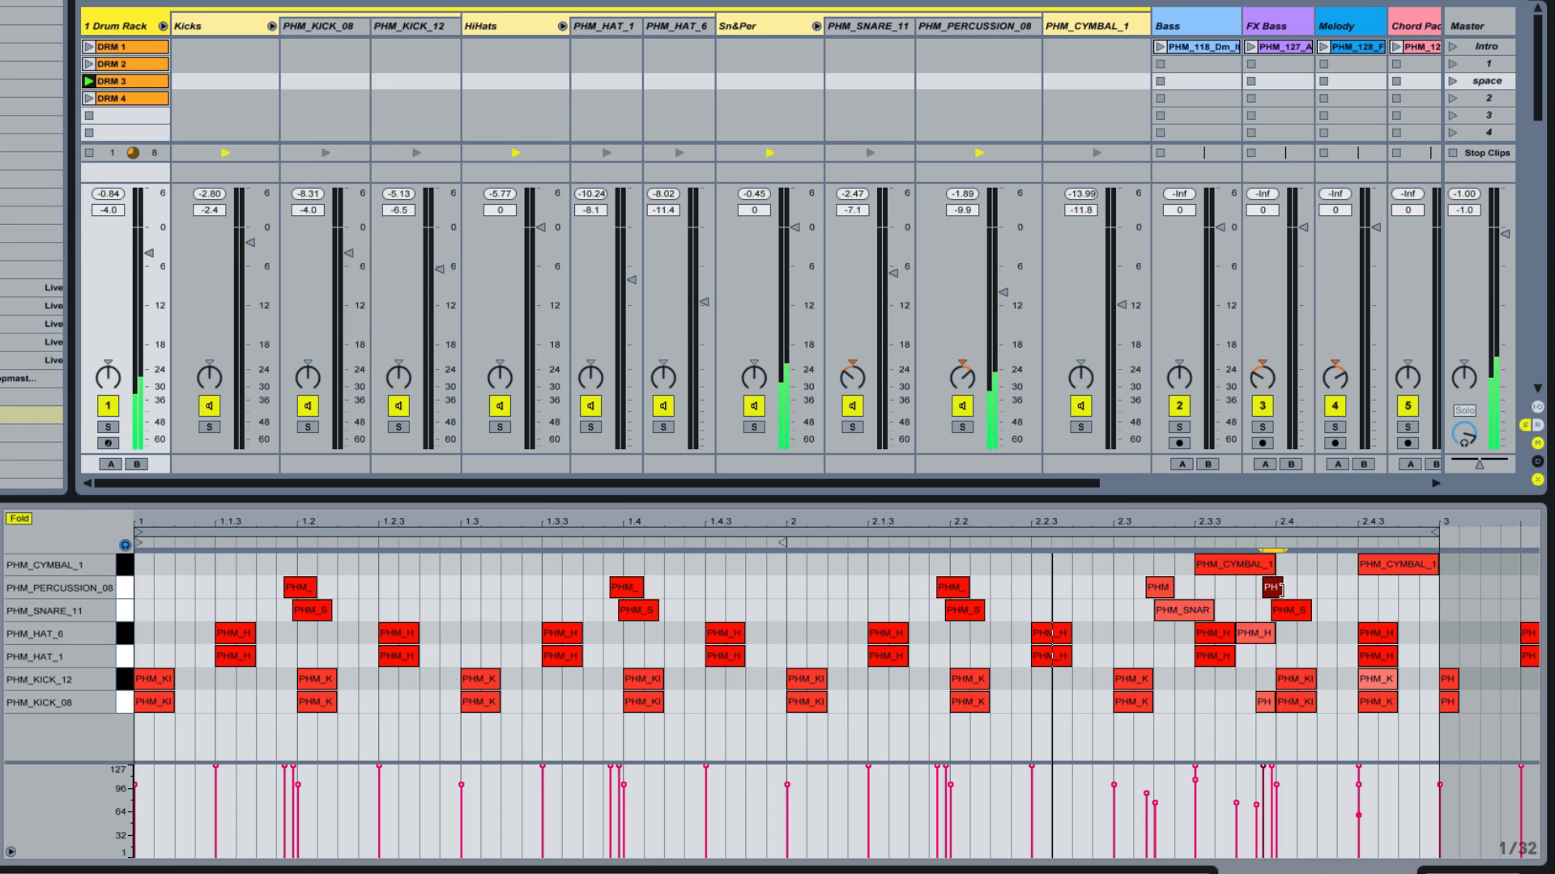
{"action": "key", "text": "space"}
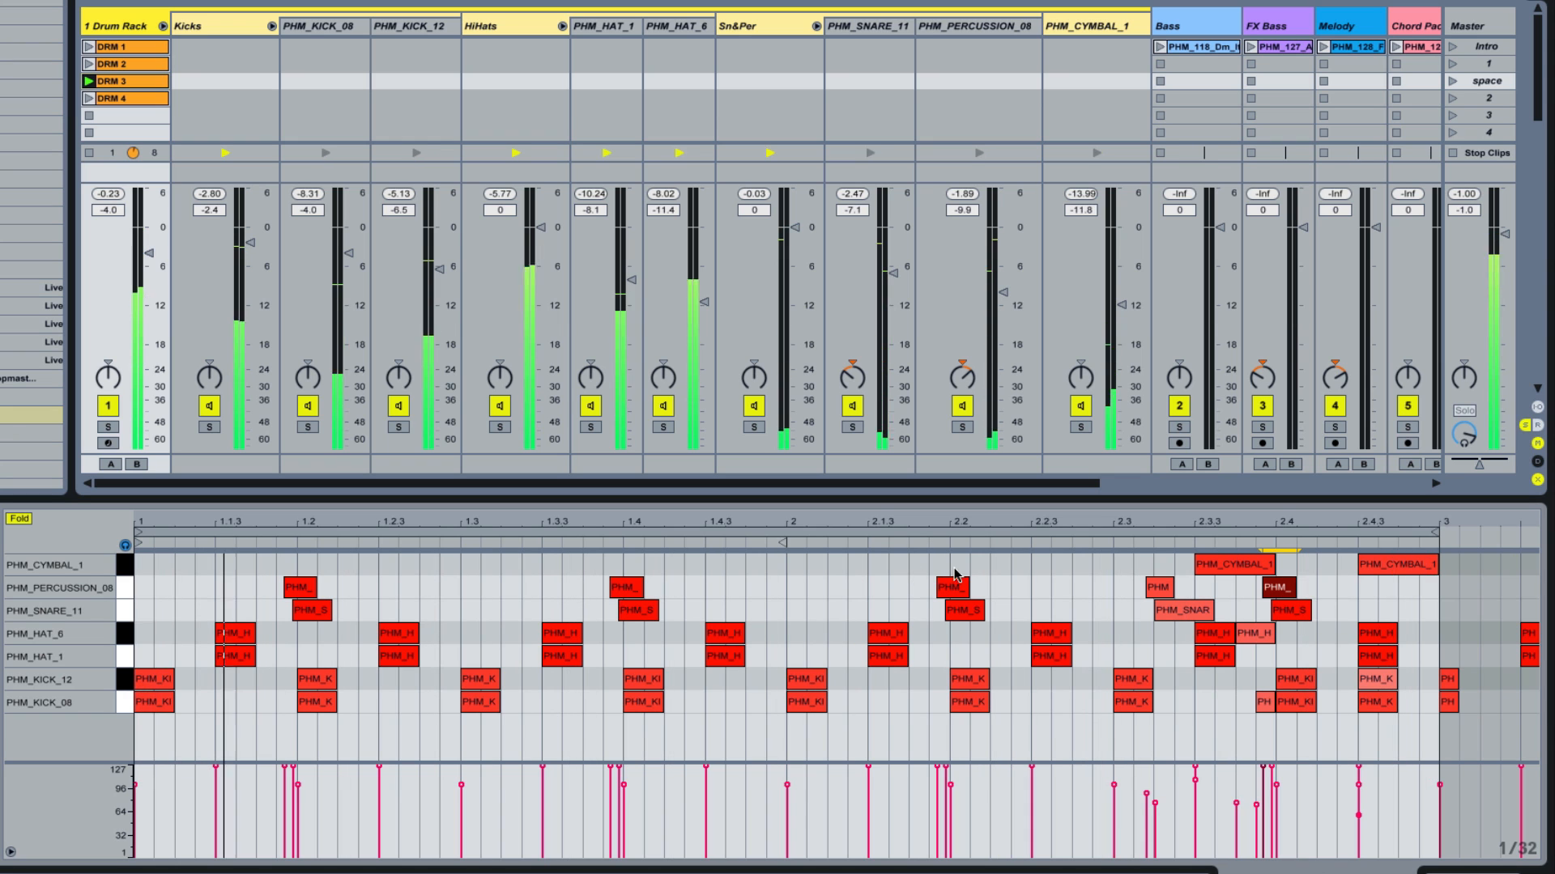
{"action": "key", "text": "space"}
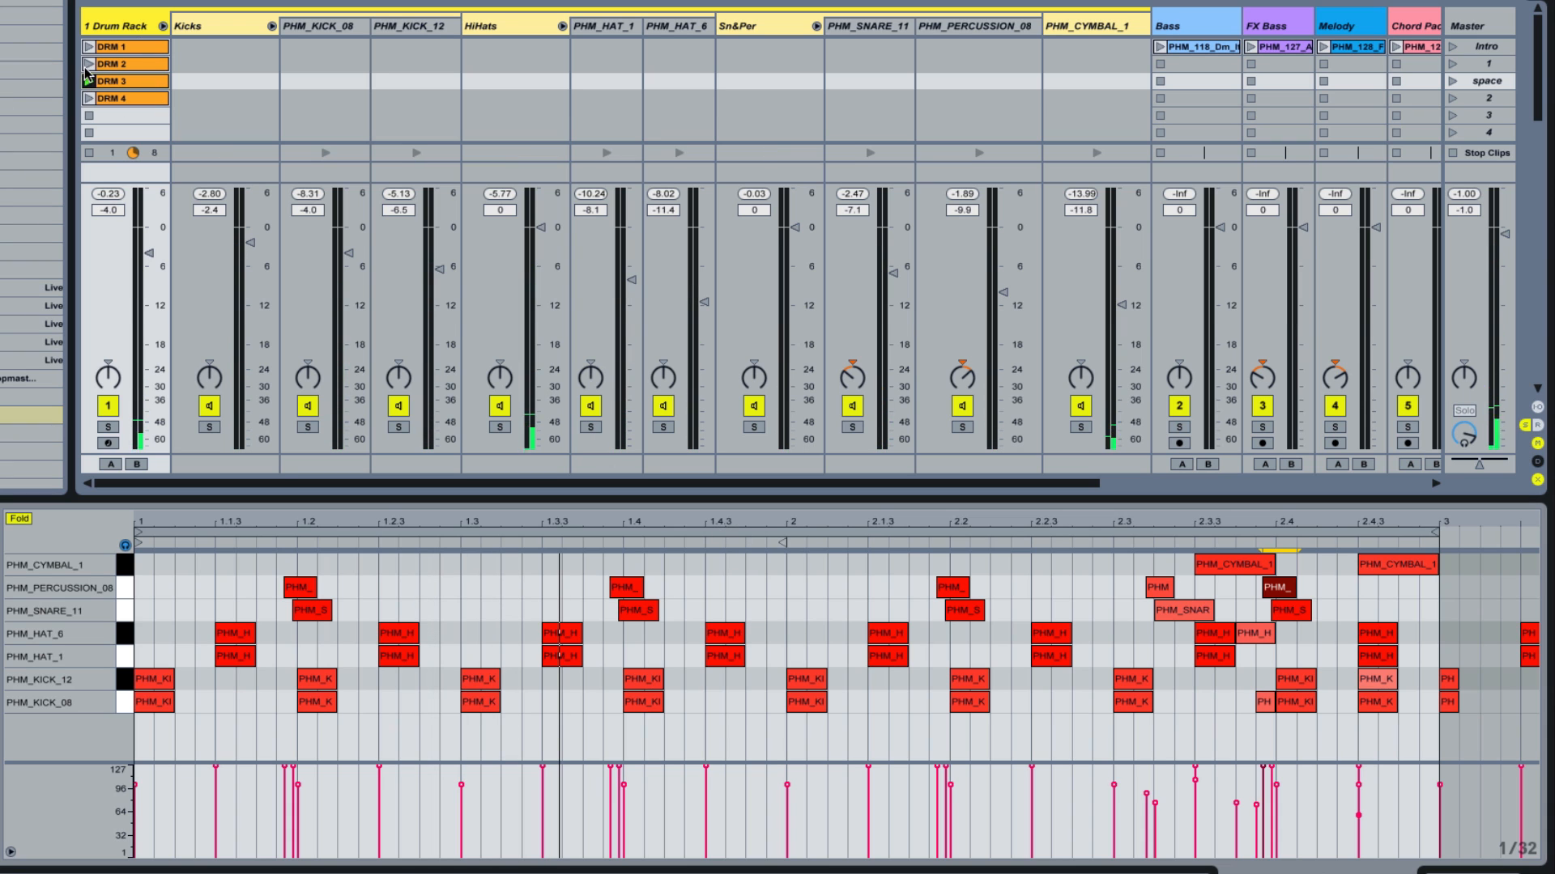
Step: In DRM 2, lengthen all notes up to 2.3 by a 1/32, plus the hat and kick notes from 2.3.3 to the loop end
{"action": "left_click", "coordinate": [95, 65]}
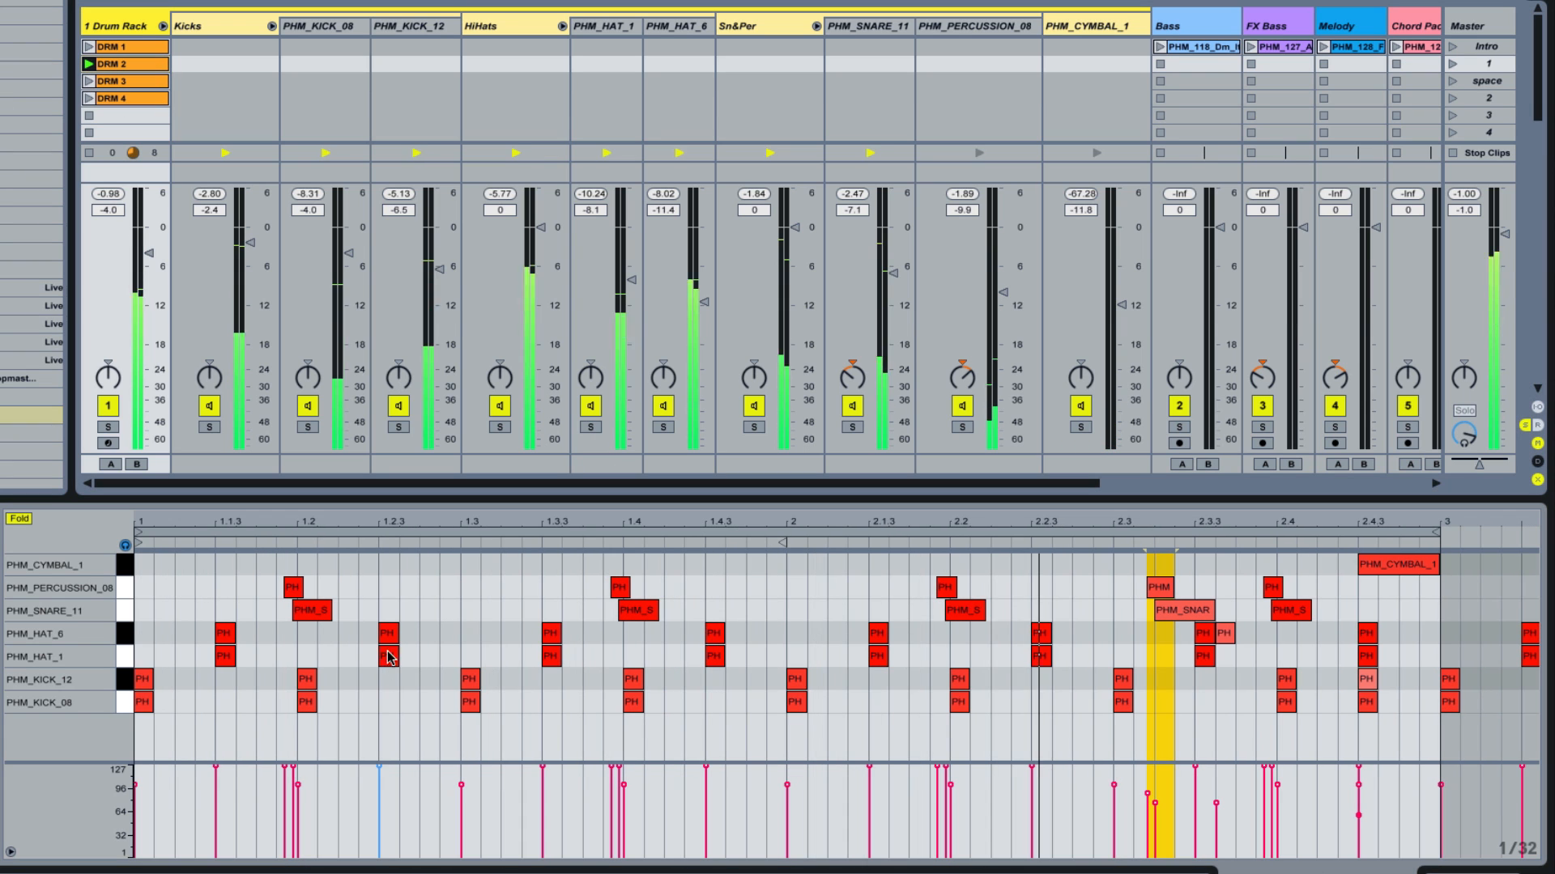
{"action": "left_click_drag", "start_coordinate": [142, 561], "coordinate": [1164, 680]}
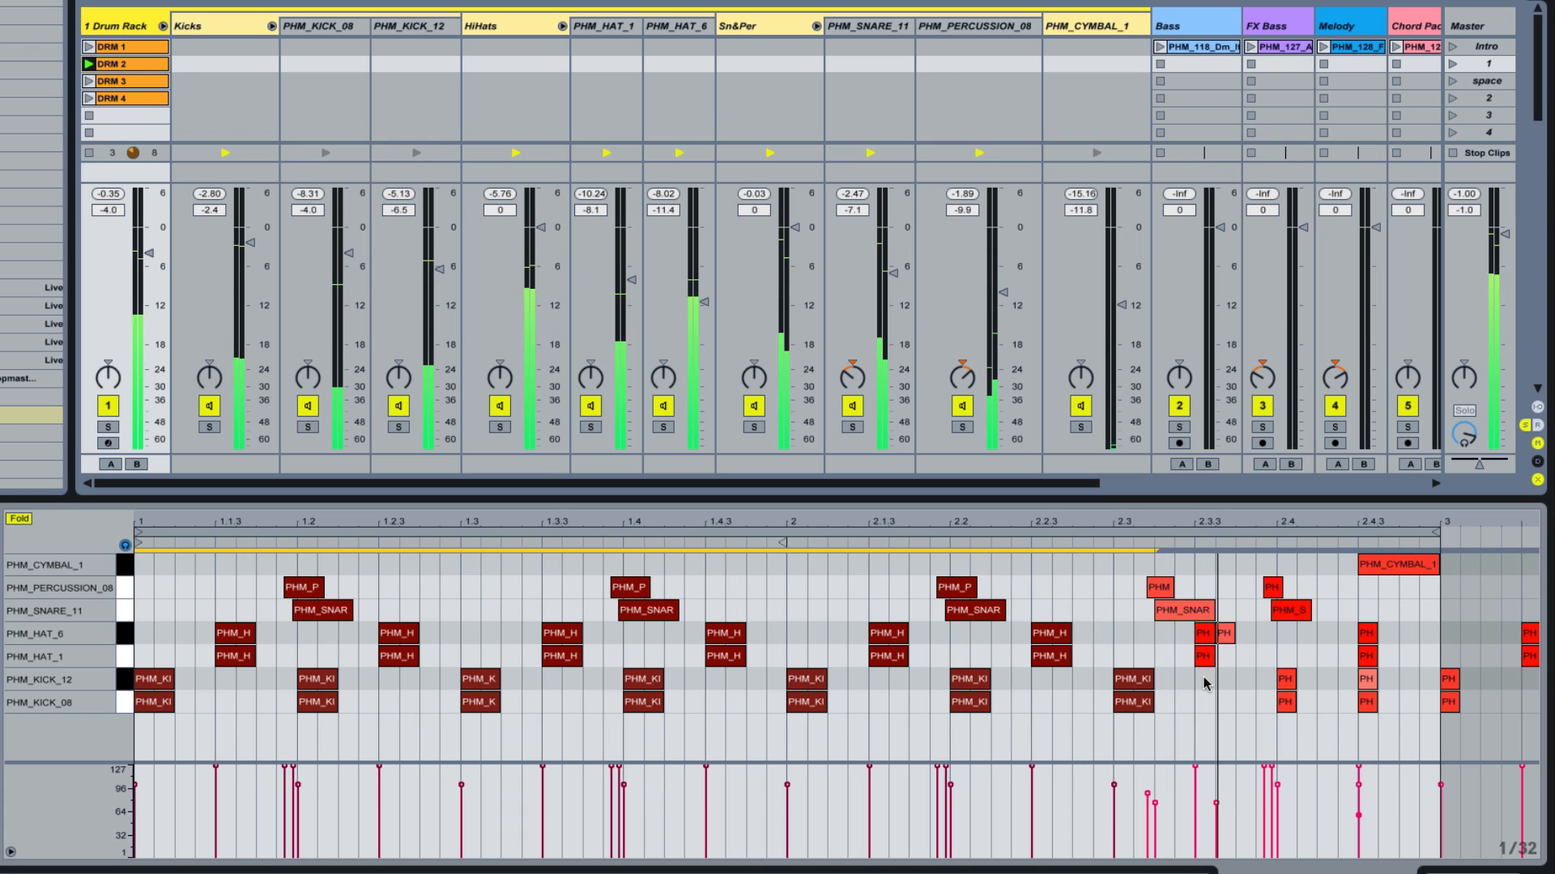
{"action": "mouse_move", "coordinate": [1187, 635]}
{"action": "left_mouse_down"}
{"action": "mouse_move", "coordinate": [1349, 676]}
{"action": "mouse_move", "coordinate": [1383, 708]}
{"action": "mouse_move", "coordinate": [1407, 702]}
{"action": "left_mouse_up"}
{"action": "left_click", "coordinate": [1245, 657]}
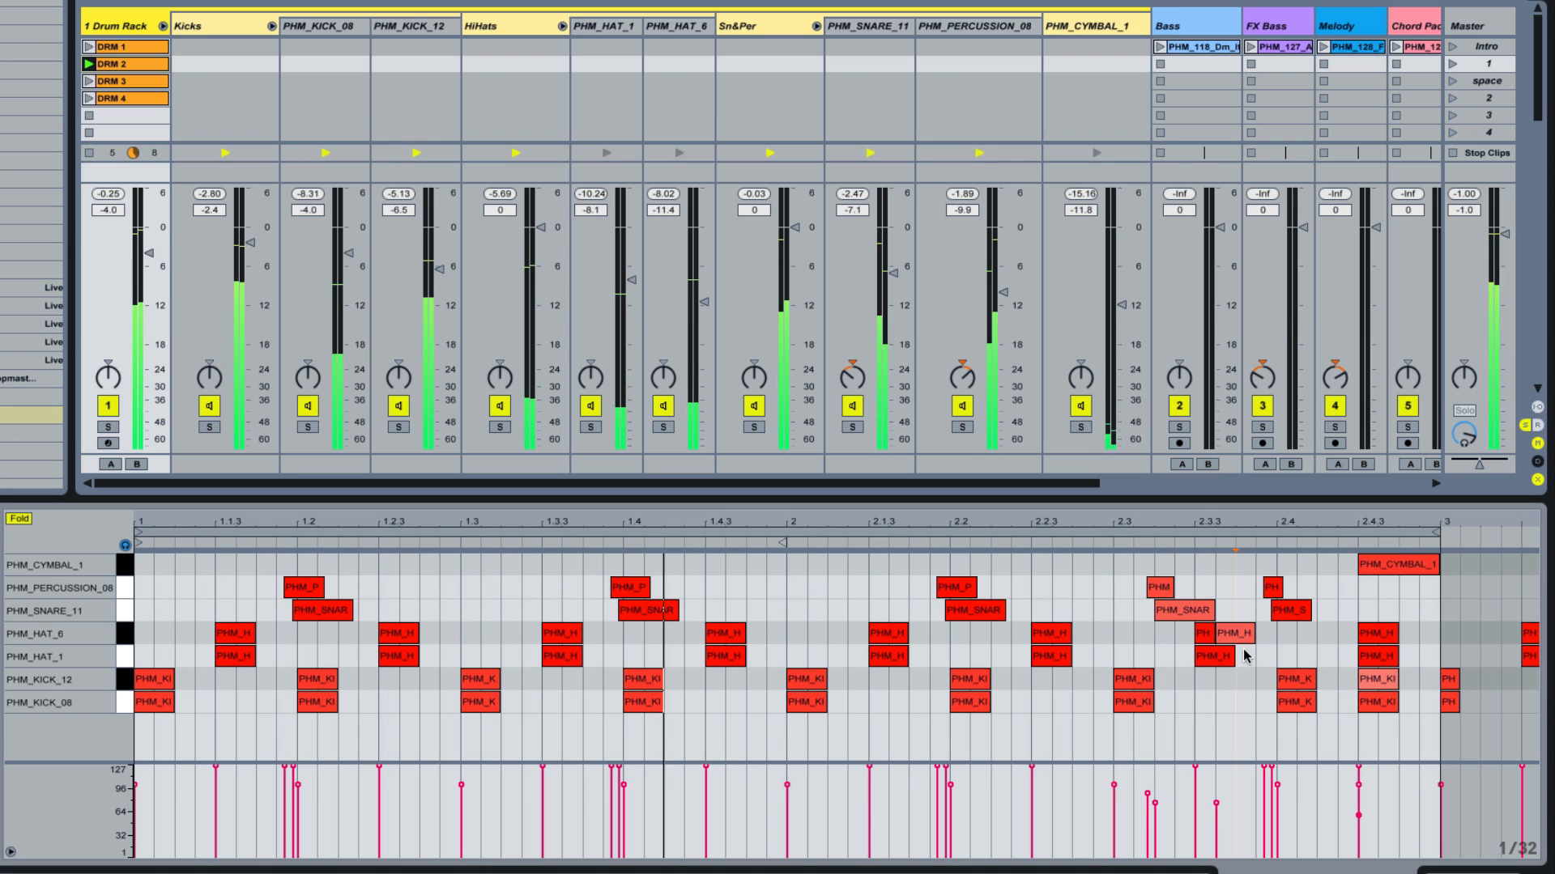
Step: In DRM 2, move the extra PHM_HAT_6 note to 2.3.4, lengthen the one at 2.3.3, and extend the last two PHM_PERCUSSION_08 notes
{"action": "left_click_drag", "start_coordinate": [1231, 634], "coordinate": [1251, 634]}
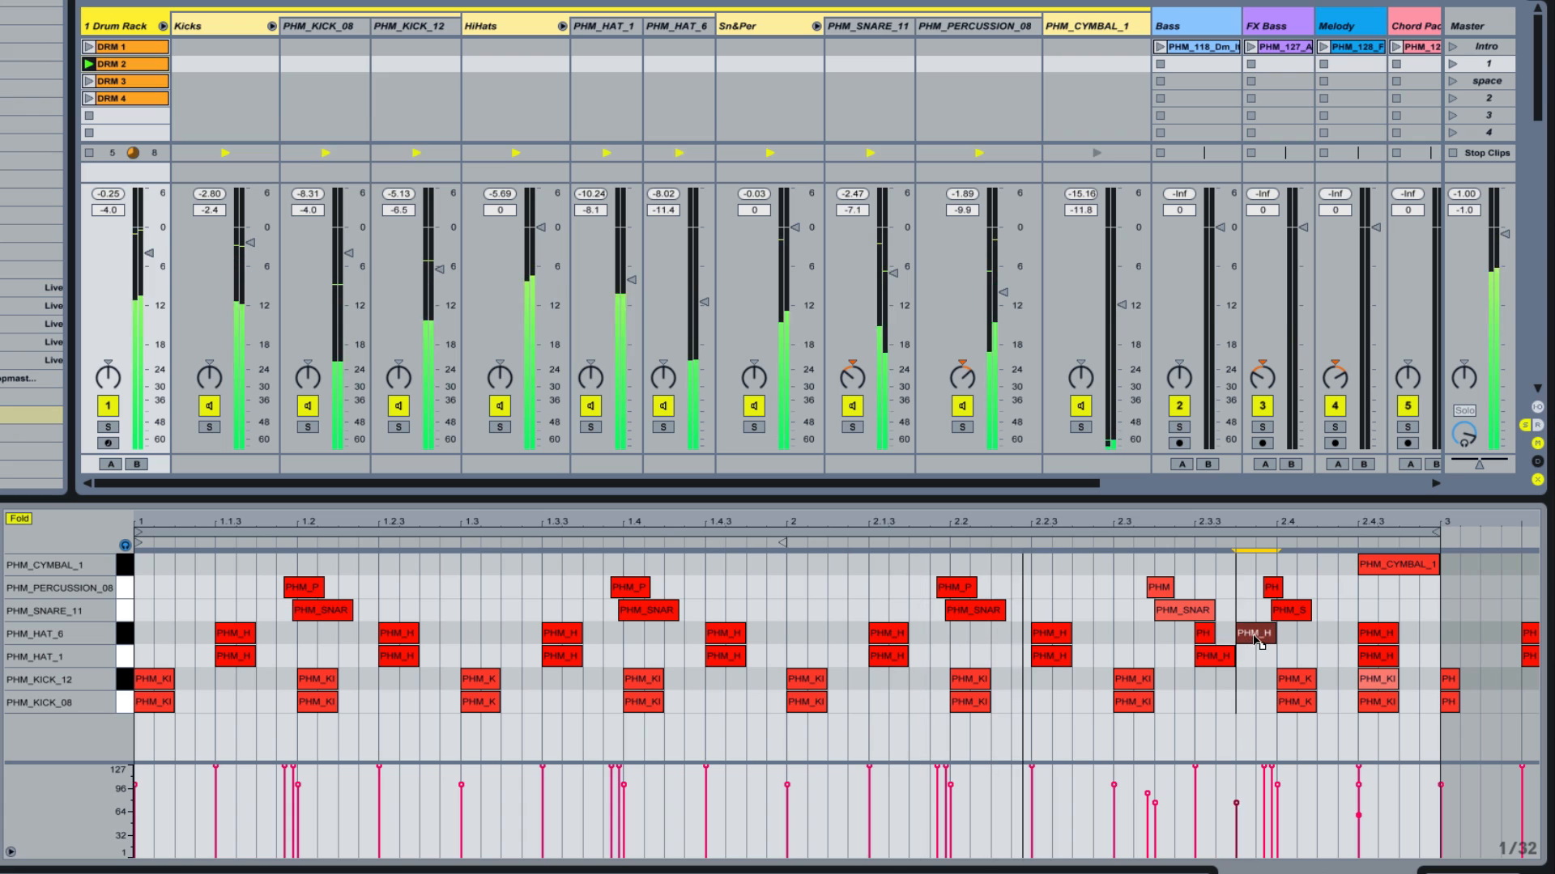
{"action": "left_click", "coordinate": [1215, 634]}
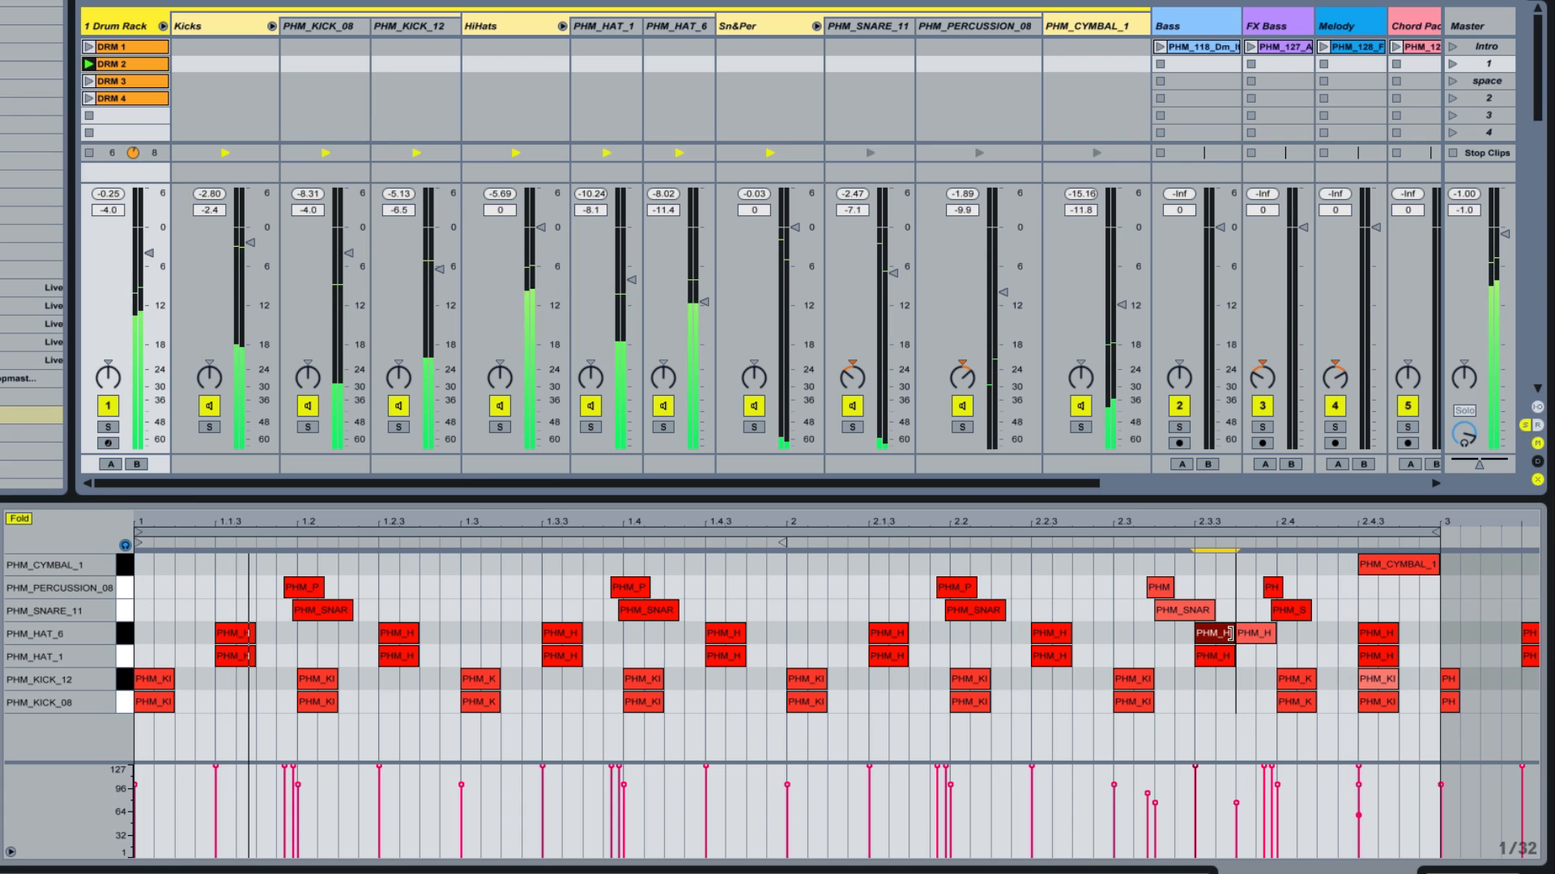
{"action": "left_click", "coordinate": [1168, 587]}
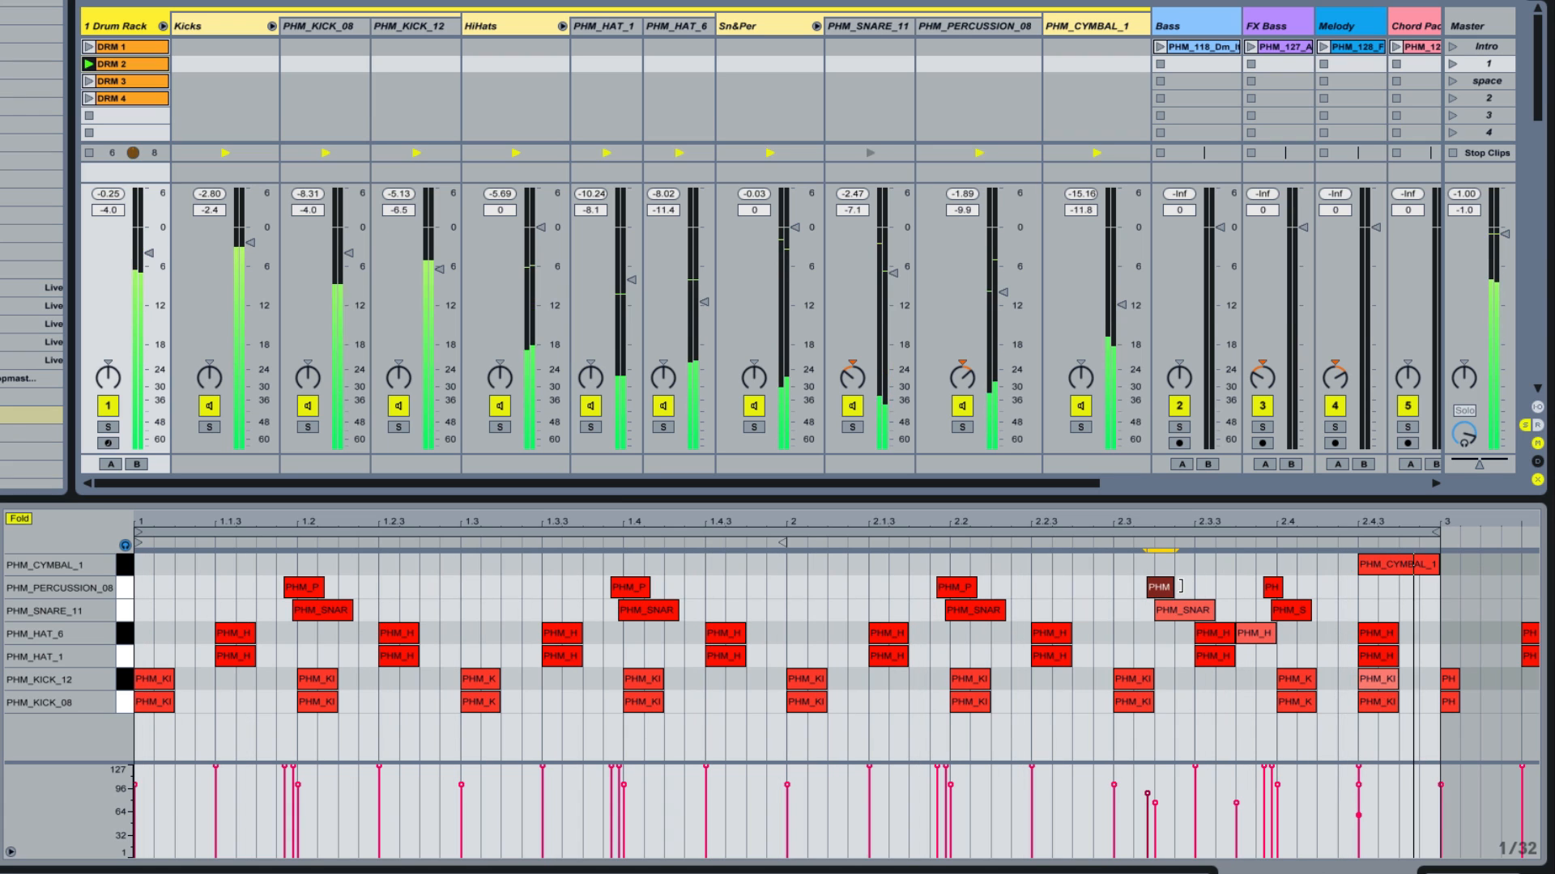
{"action": "left_click_drag", "start_coordinate": [1179, 586], "coordinate": [1296, 587]}
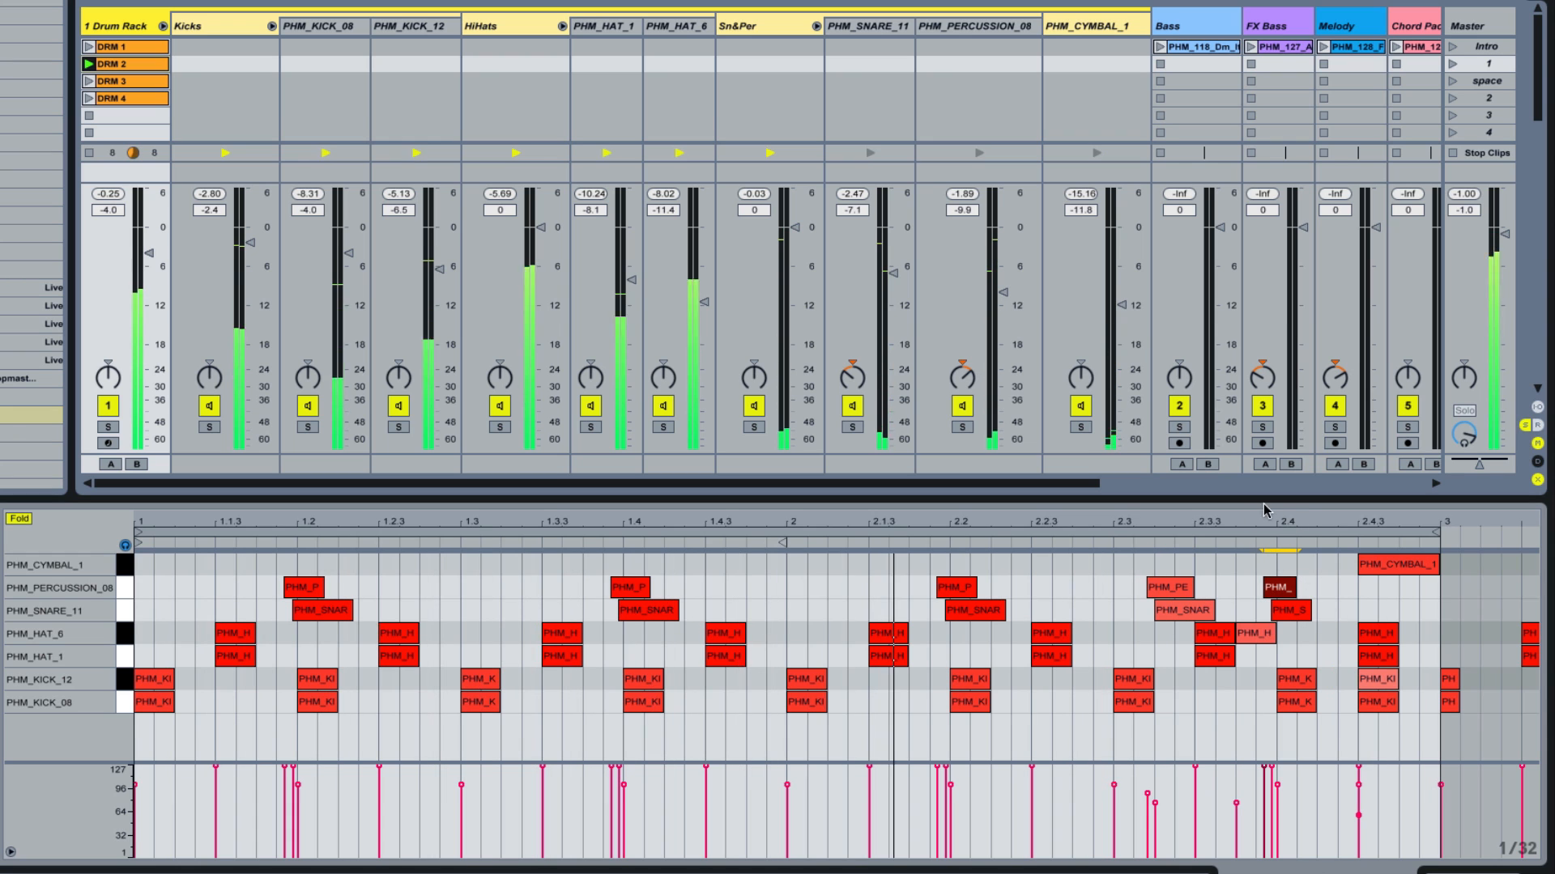
{"action": "key", "text": "space"}
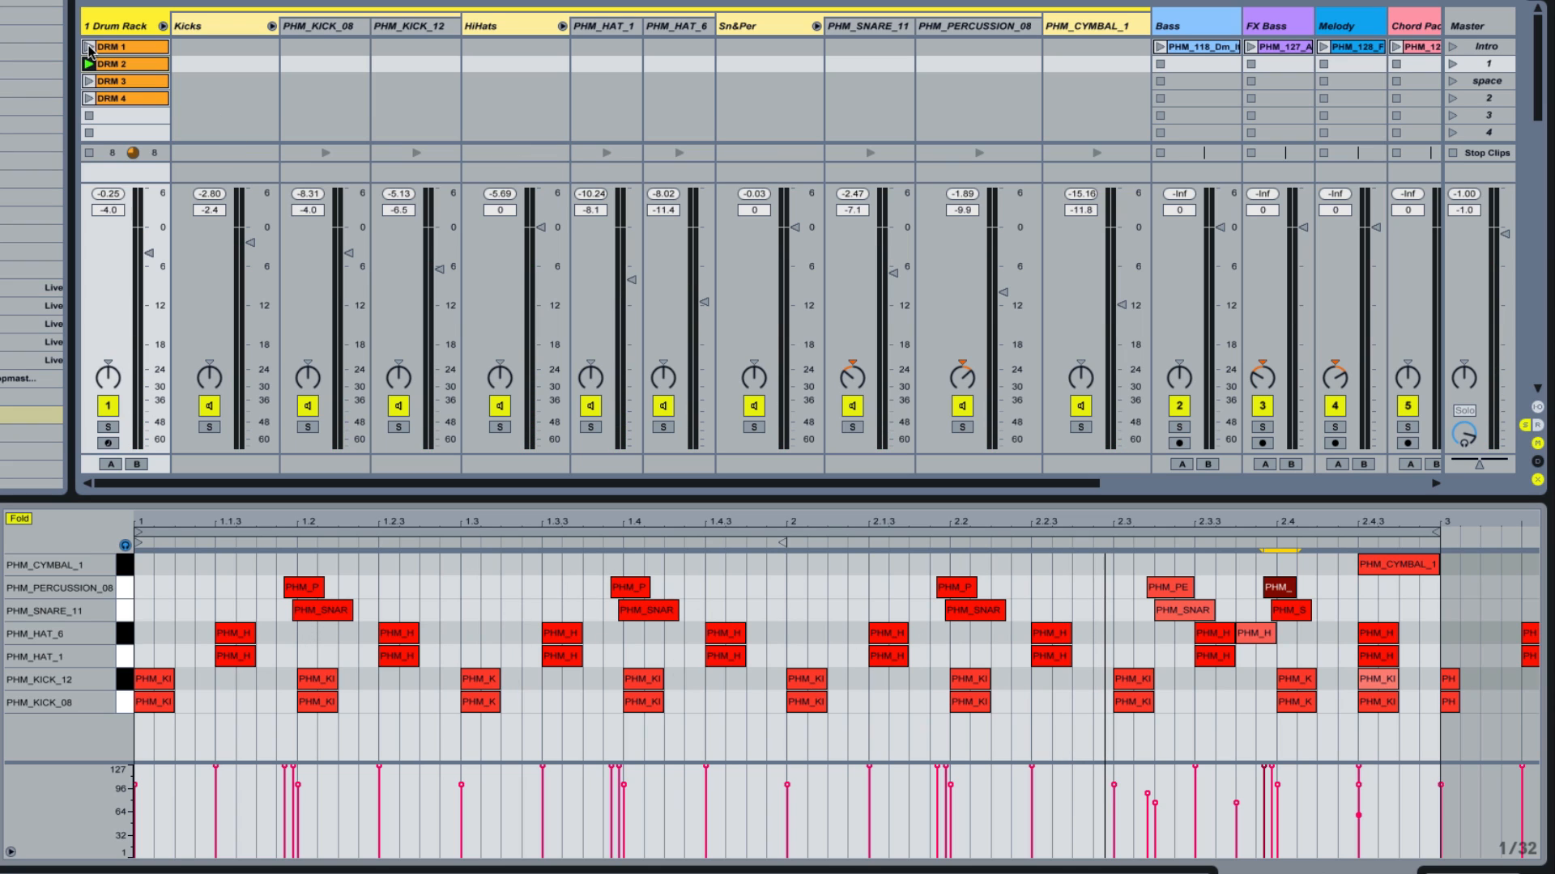
Step: Open DRM 1 and lengthen all its kick, hat, snare and percussion notes by a 1/32, leaving out the cymbal
{"action": "left_click", "coordinate": [111, 48]}
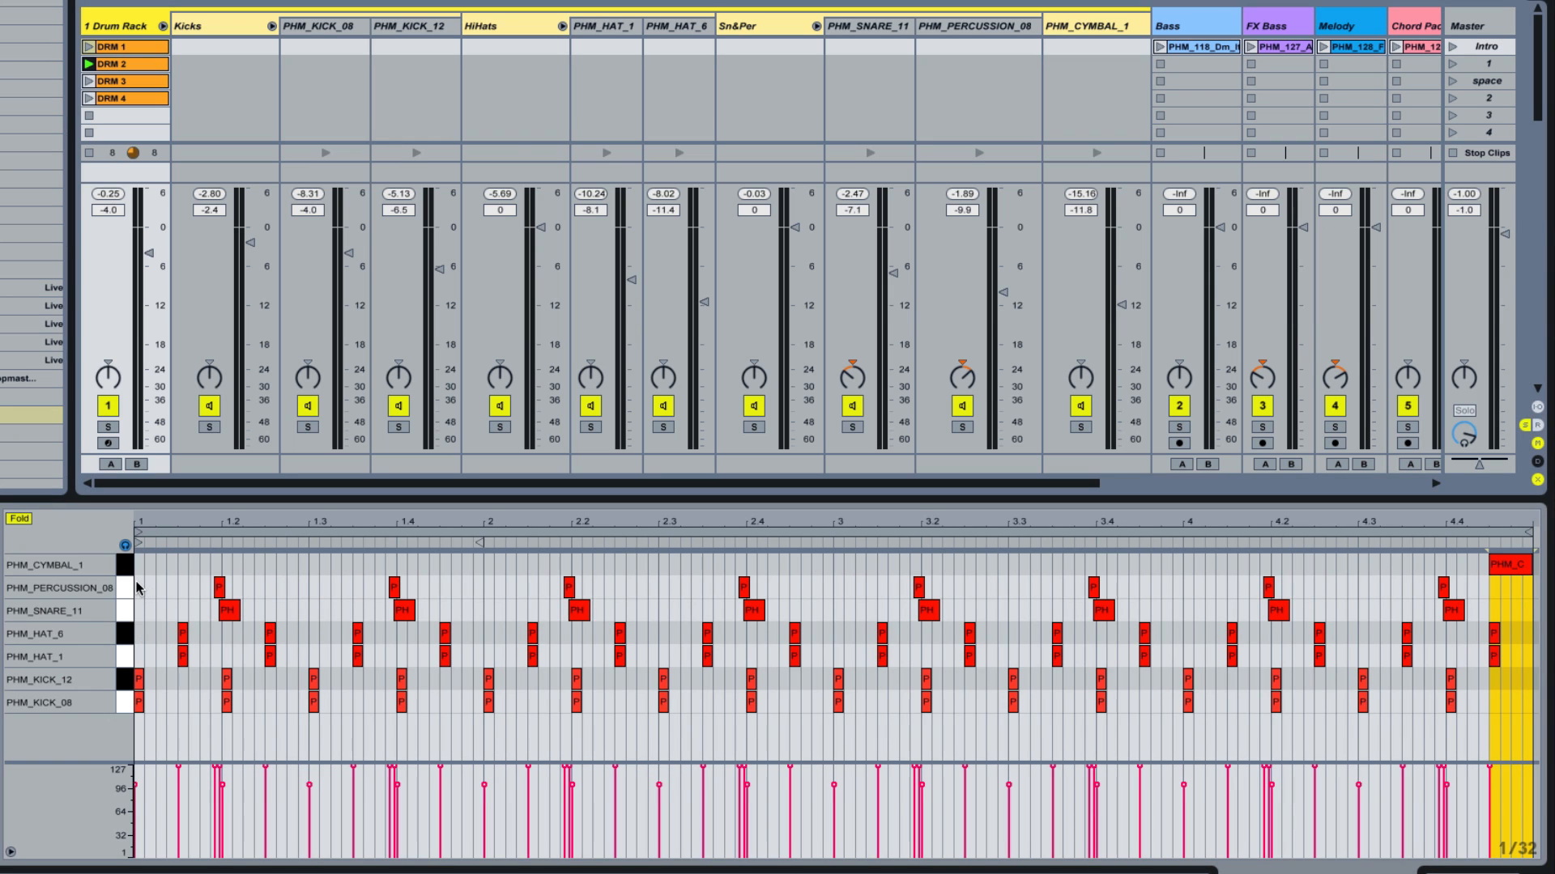
{"action": "left_click_drag", "start_coordinate": [138, 589], "coordinate": [1504, 729]}
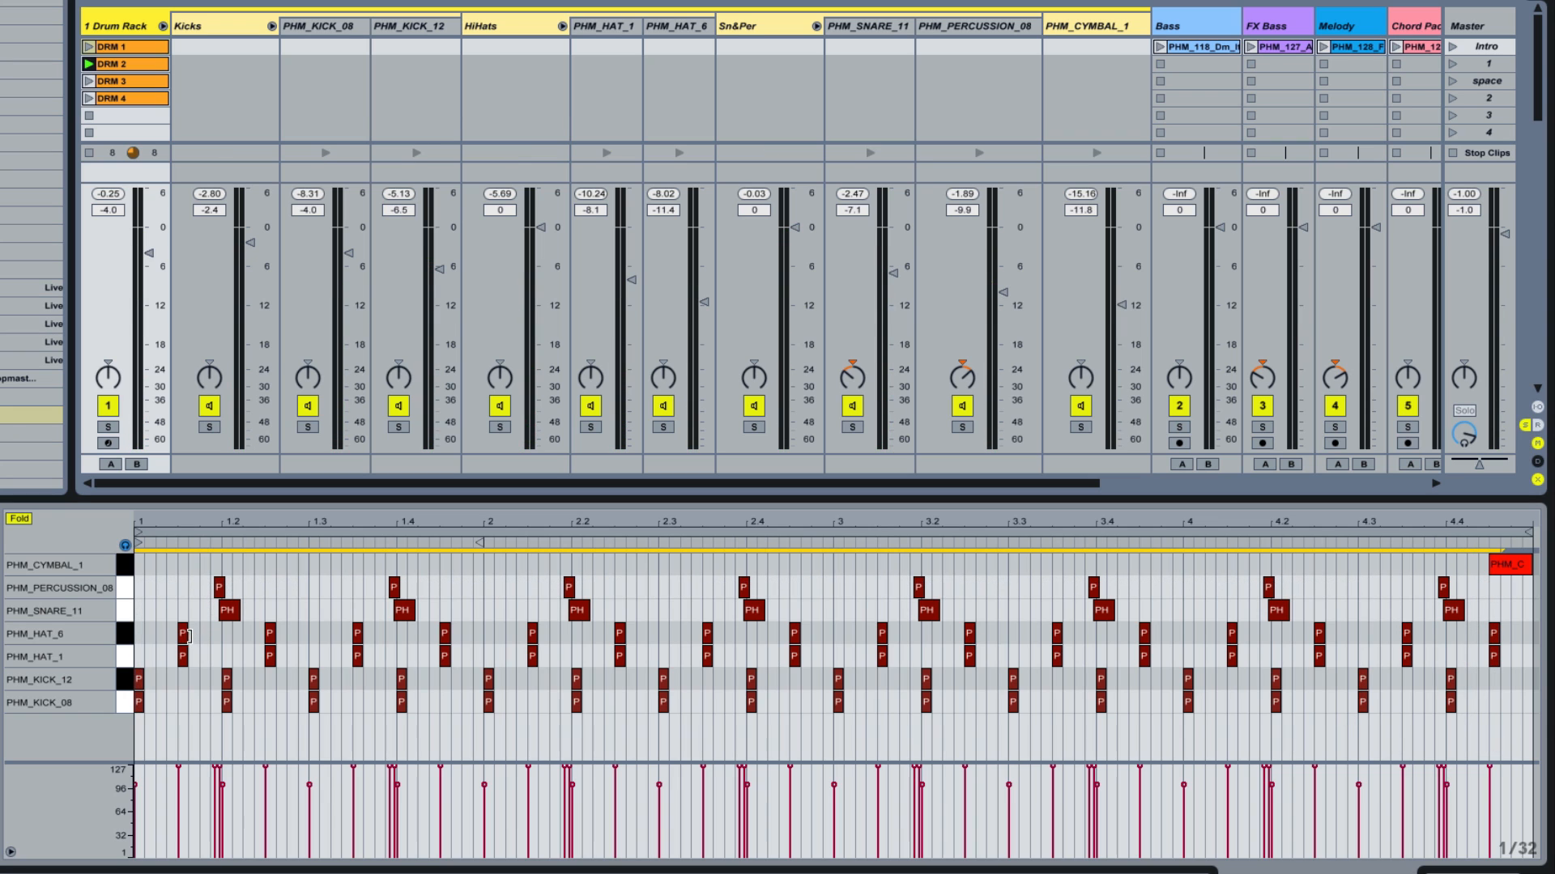
{"action": "left_click_drag", "start_coordinate": [188, 637], "coordinate": [193, 637]}
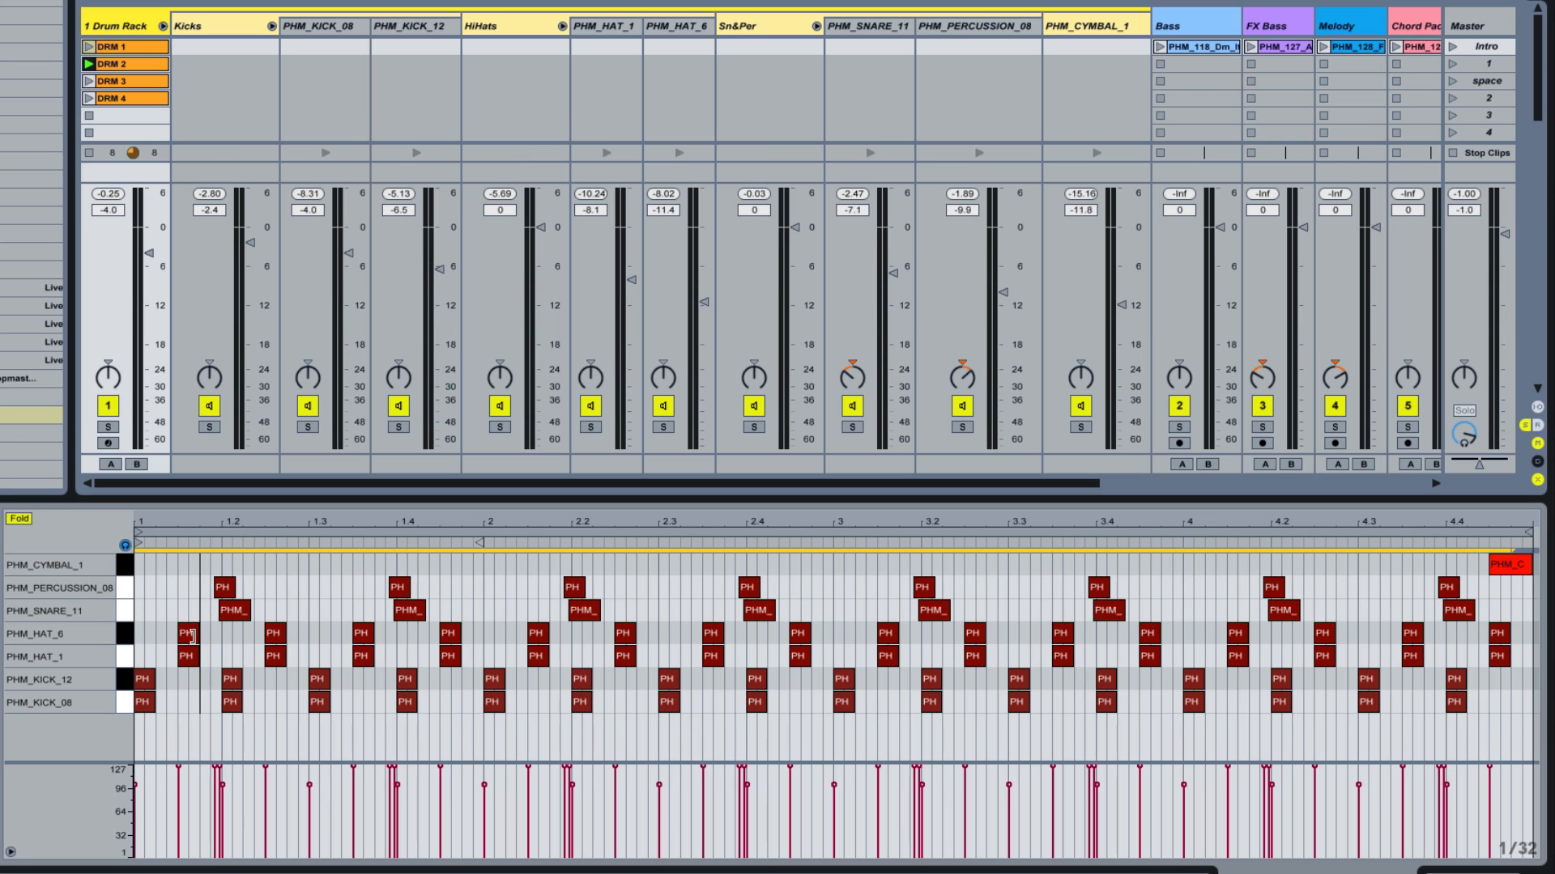
Step: Audition the clips DRM 1, DRM 2, DRM 3 and DRM 4 one after another
{"action": "left_click", "coordinate": [88, 48]}
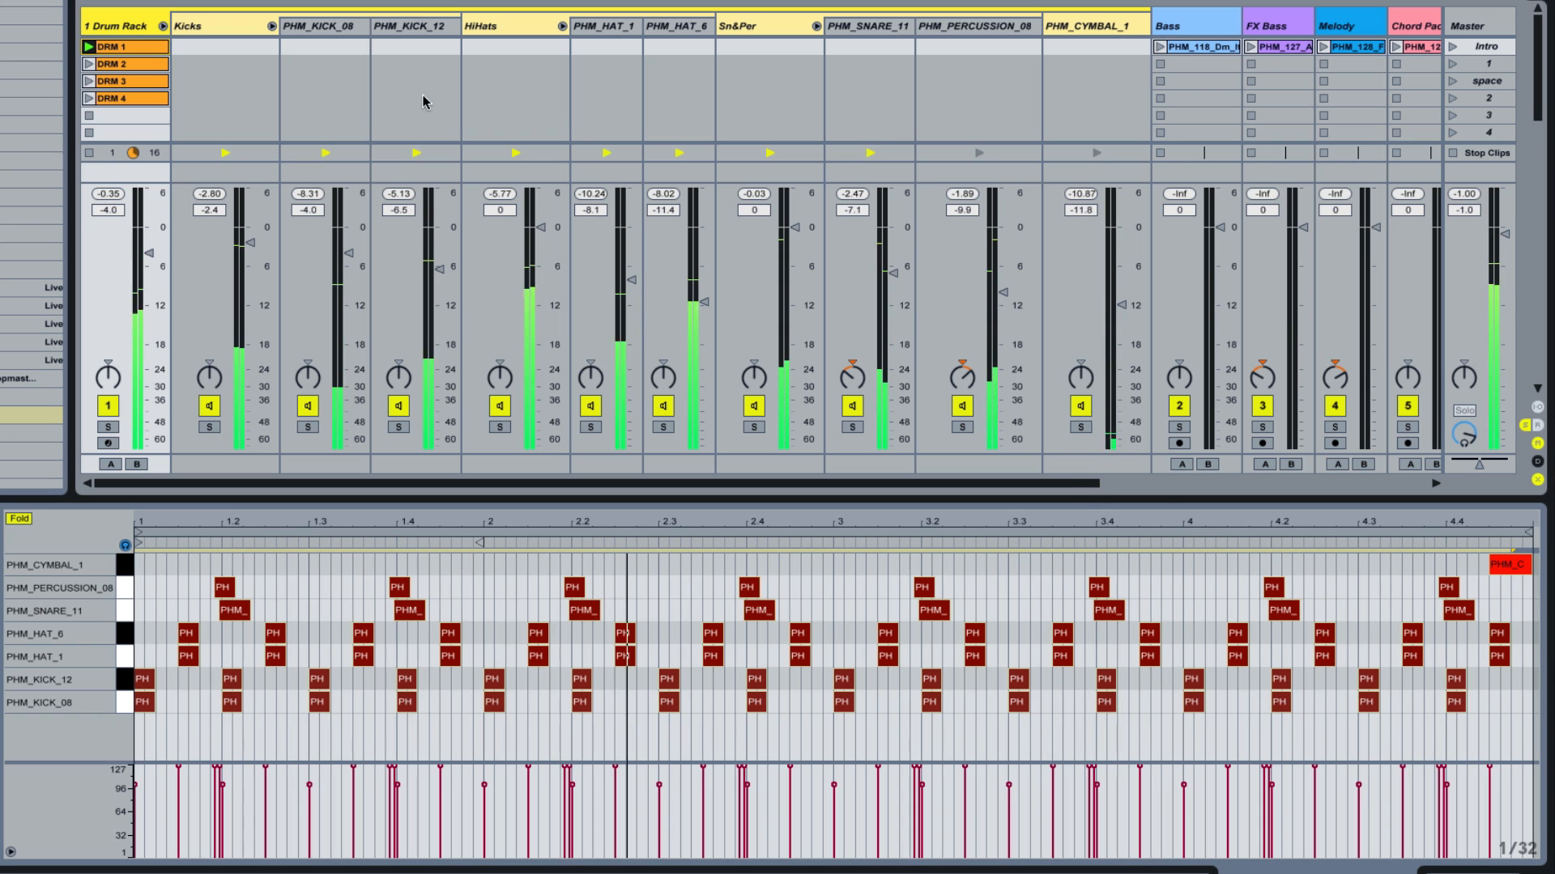
{"action": "left_click", "coordinate": [90, 63]}
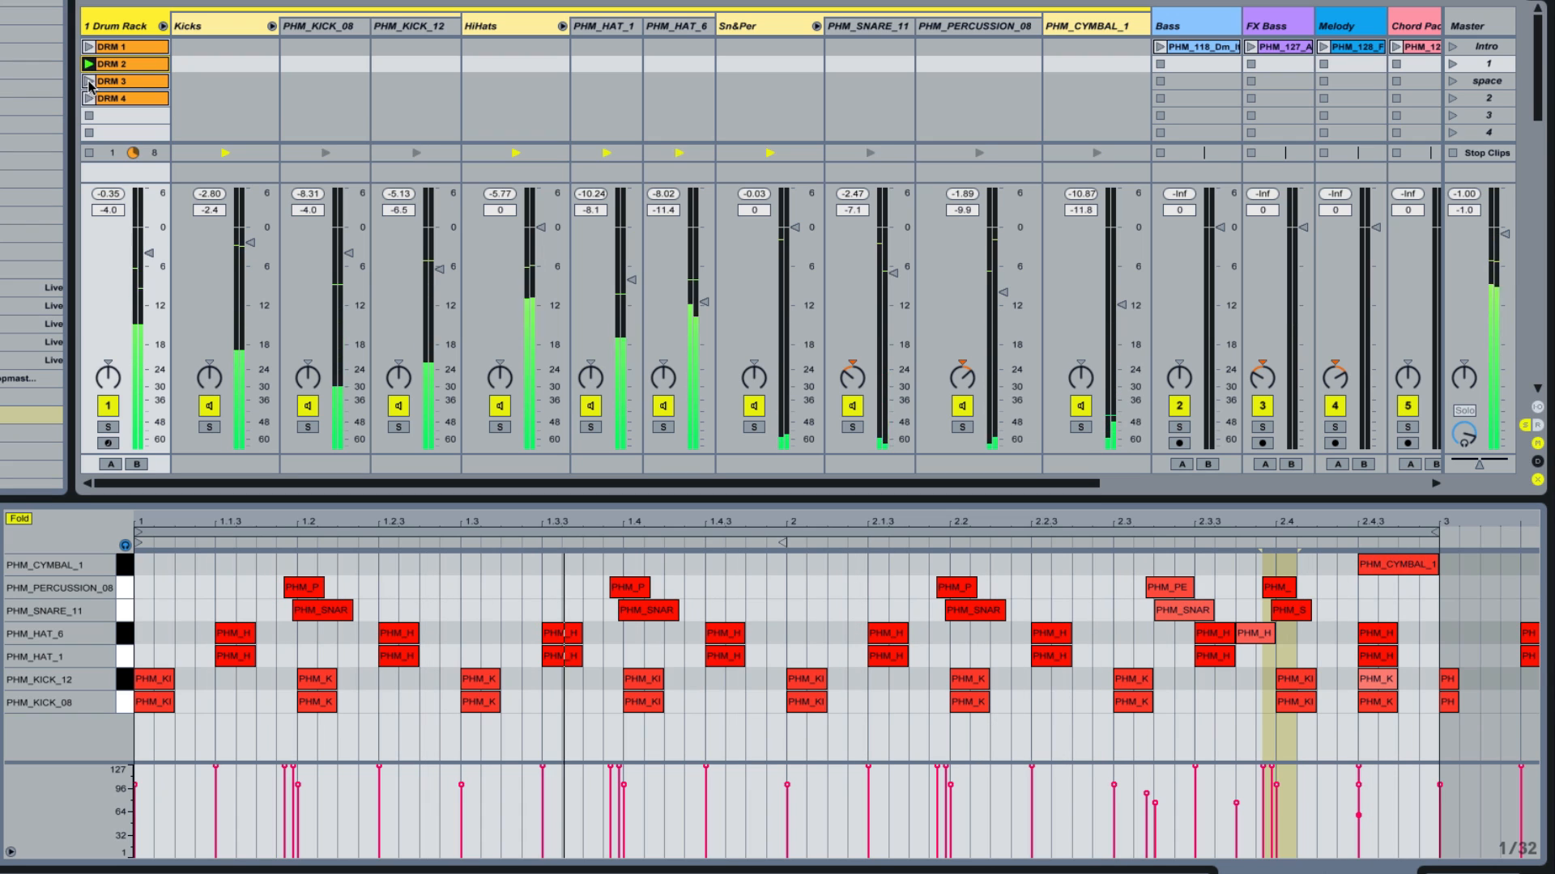
{"action": "left_click", "coordinate": [89, 81]}
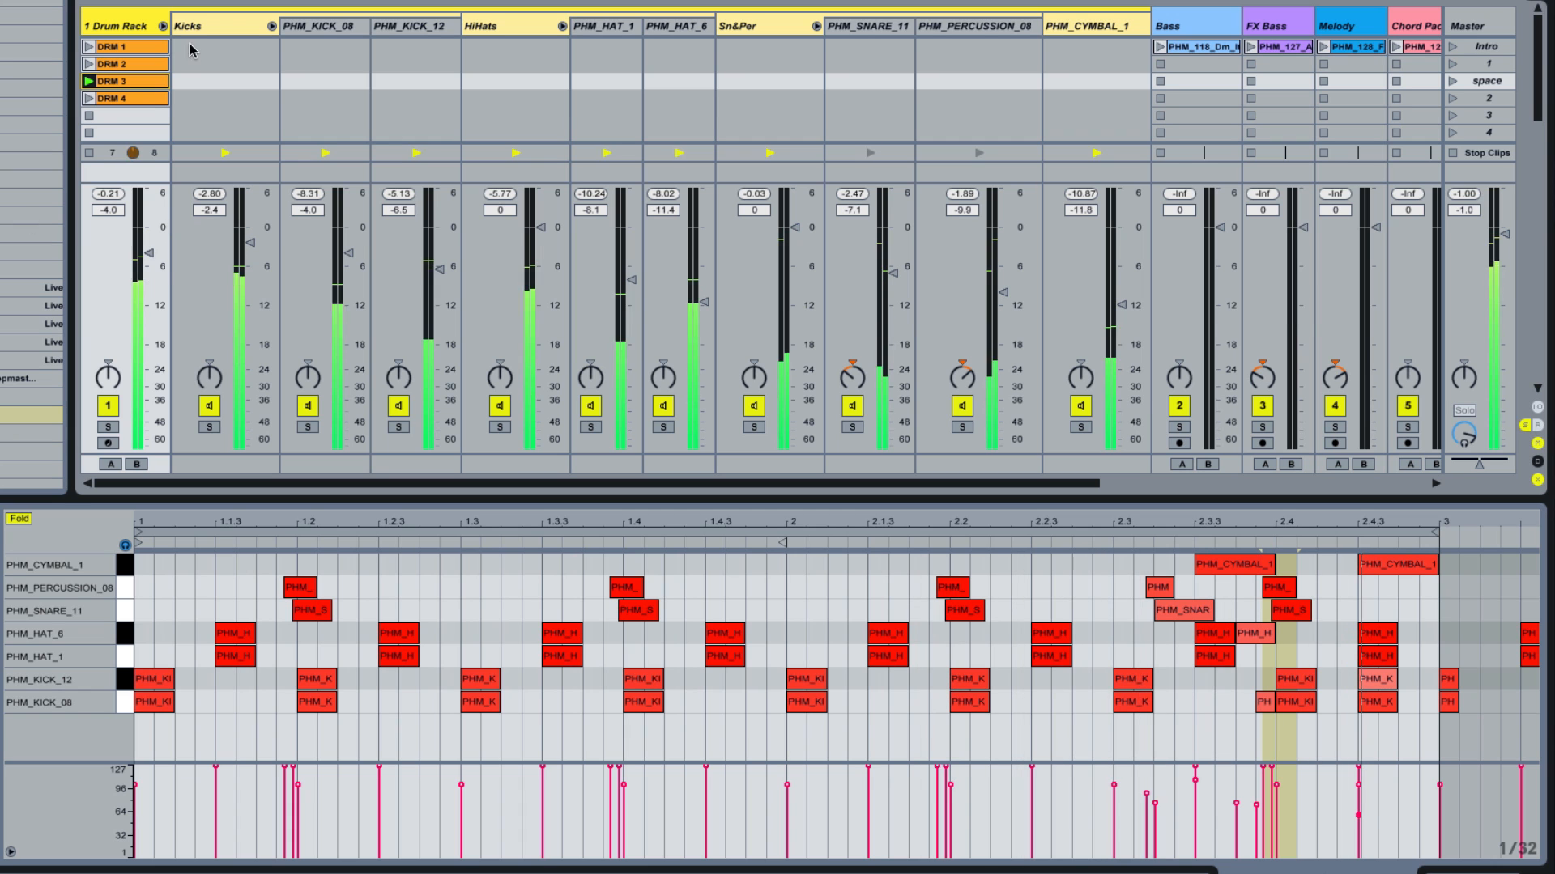
{"action": "left_click", "coordinate": [91, 100]}
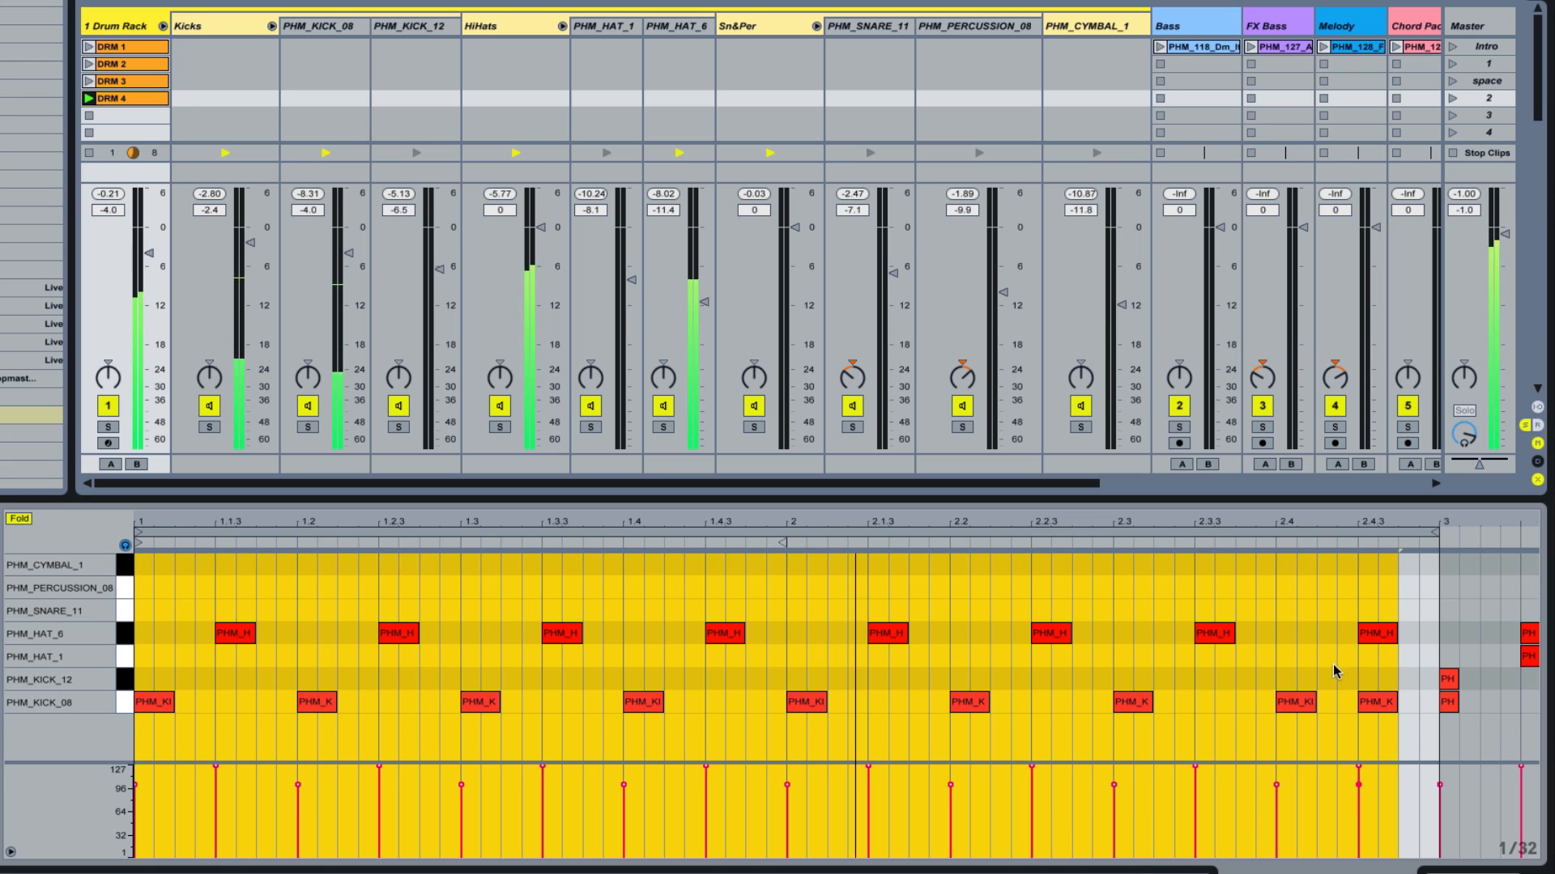
Step: In DRM 4, add a PHM_HAT_1 note from 2.4 to 2.4.3 and a 1/16 PHM_HAT_6 note at 2.3.4
{"action": "double_click", "coordinate": [1280, 656]}
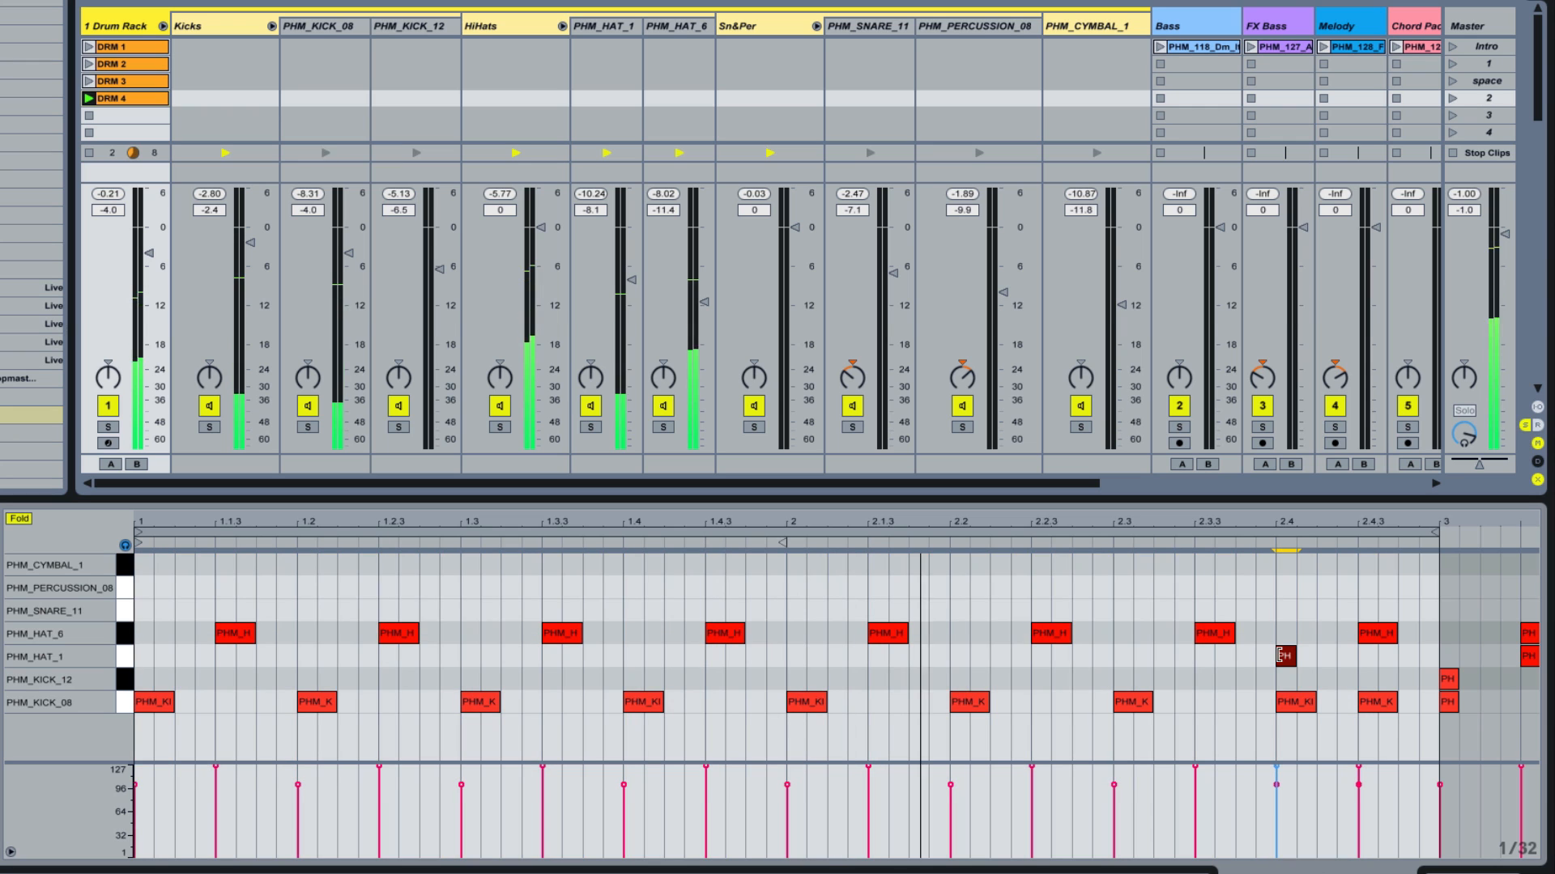
{"action": "left_click_drag", "start_coordinate": [1349, 657], "coordinate": [1349, 658]}
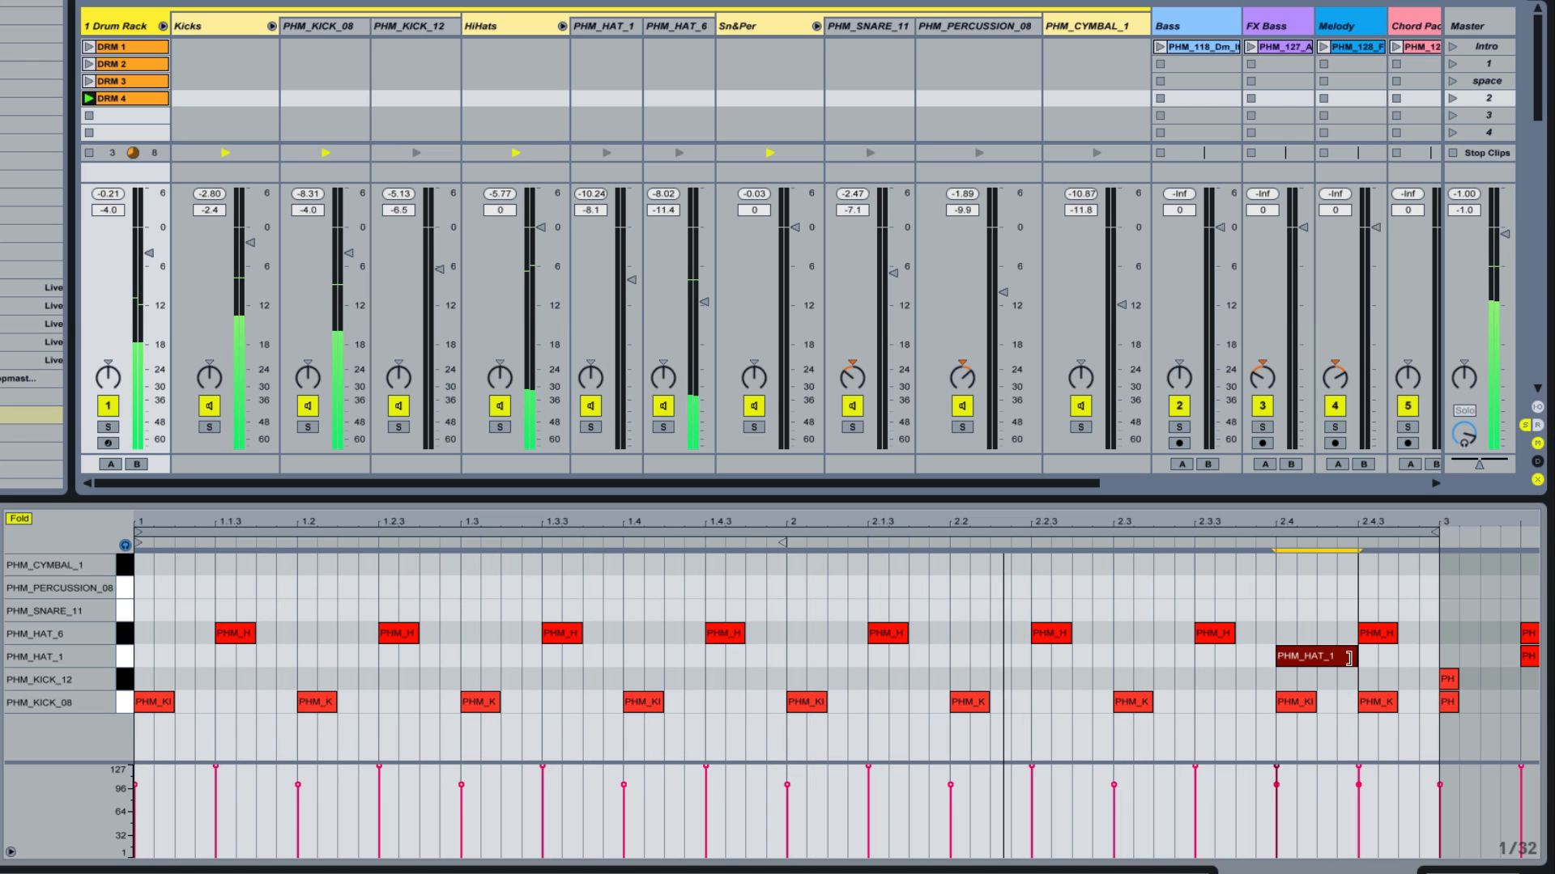
{"action": "double_click", "coordinate": [1247, 634]}
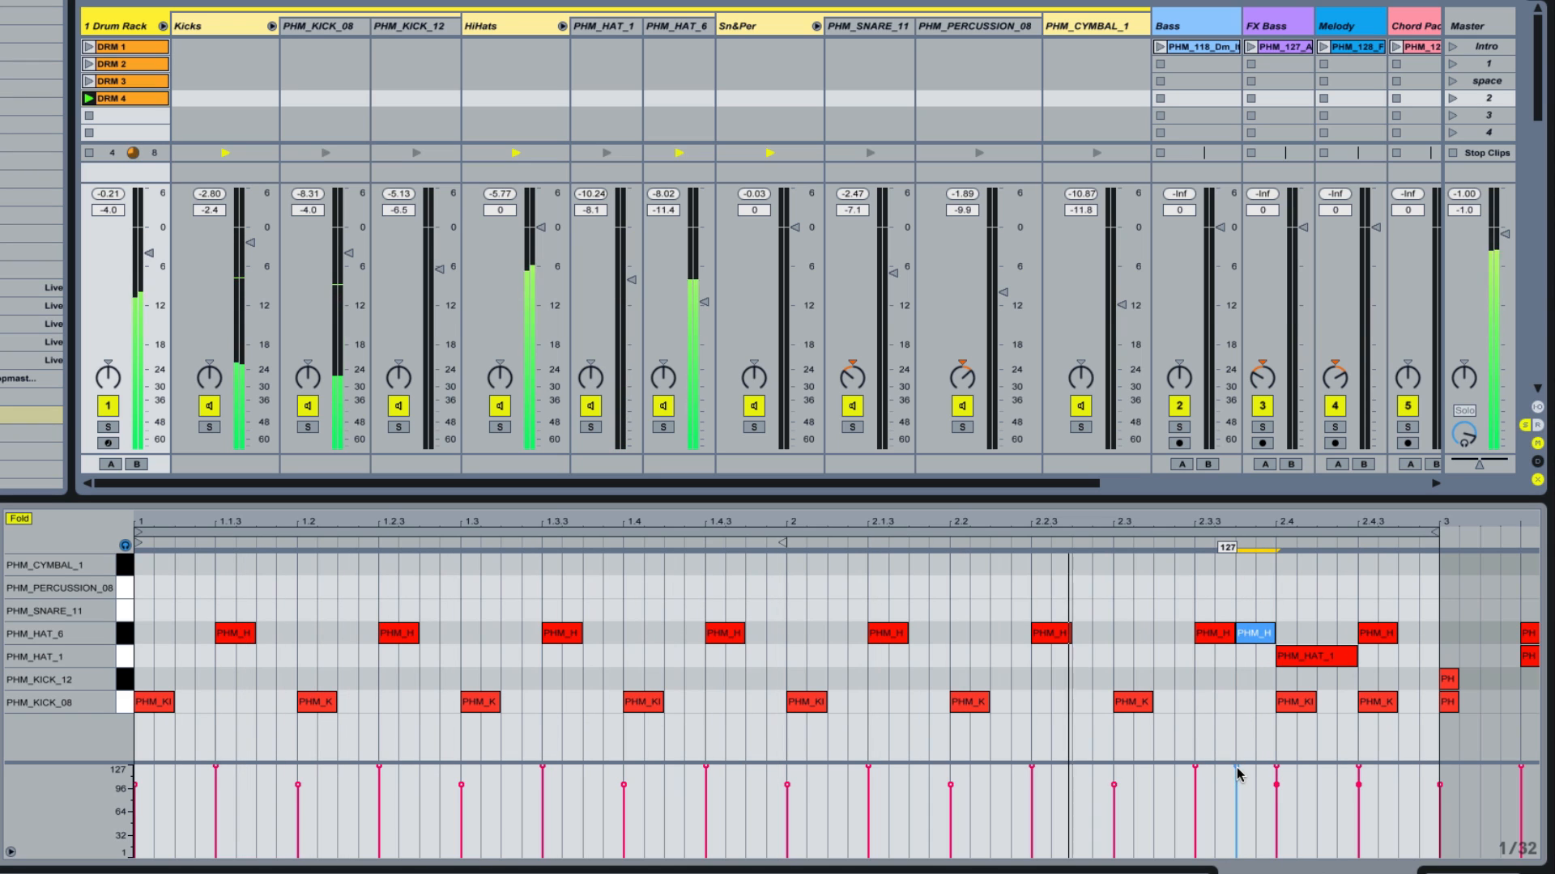
Step: In DRM 4, lower the PHM_HAT_6 note at 2.3.4 to a velocity of about 64 and add a PHM_CYMBAL_1 note from 2.4.3 to 3
{"action": "left_click_drag", "start_coordinate": [1236, 769], "coordinate": [1236, 809]}
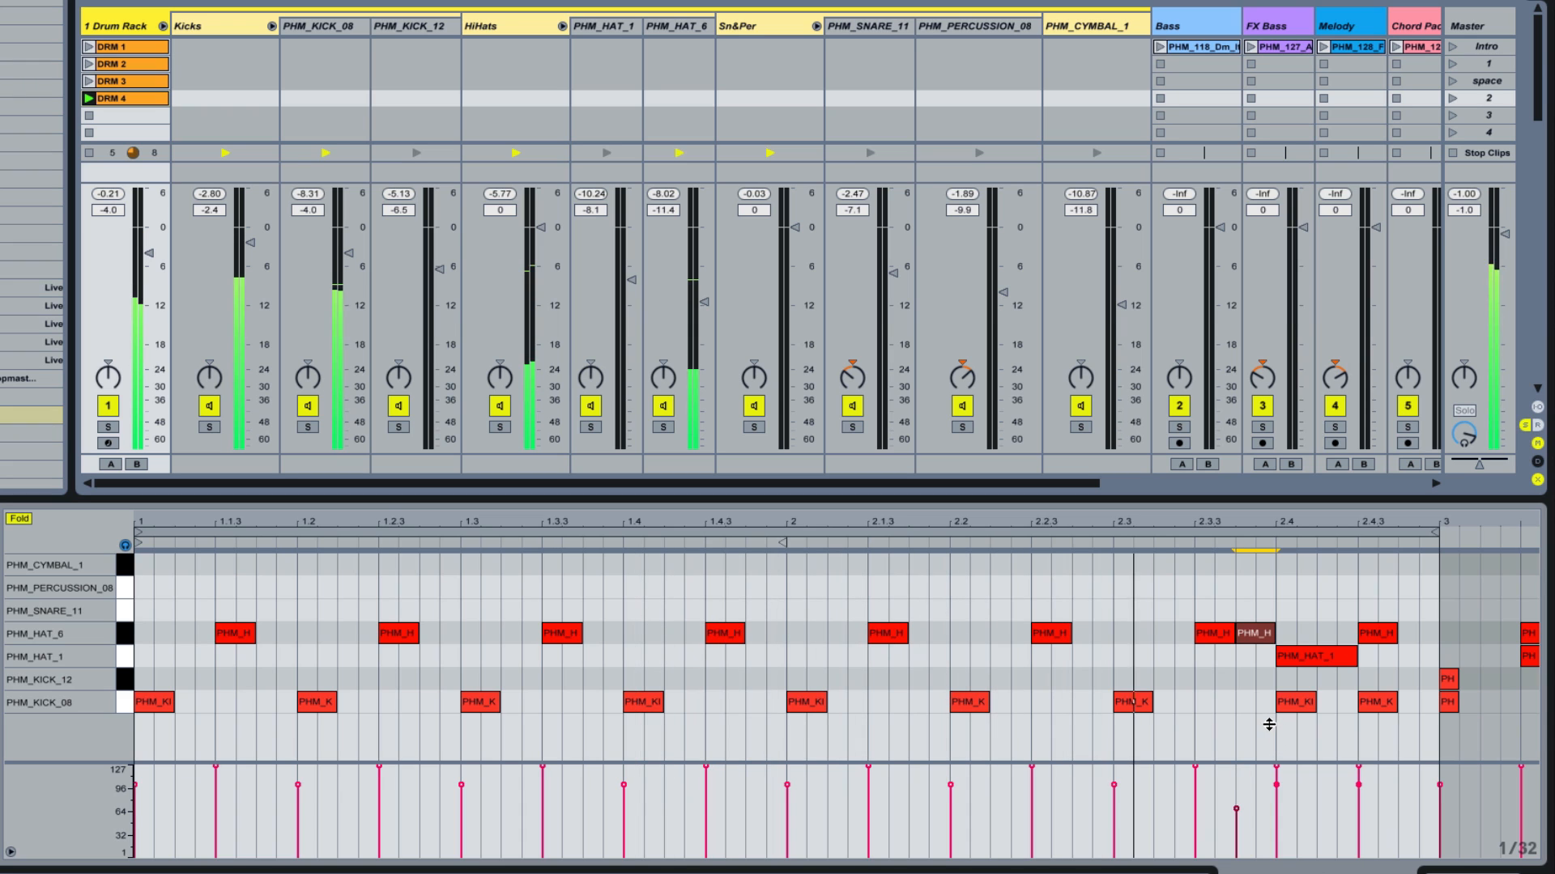
{"action": "double_click", "coordinate": [1367, 564]}
{"action": "left_click_drag", "start_coordinate": [1377, 564], "coordinate": [1439, 565]}
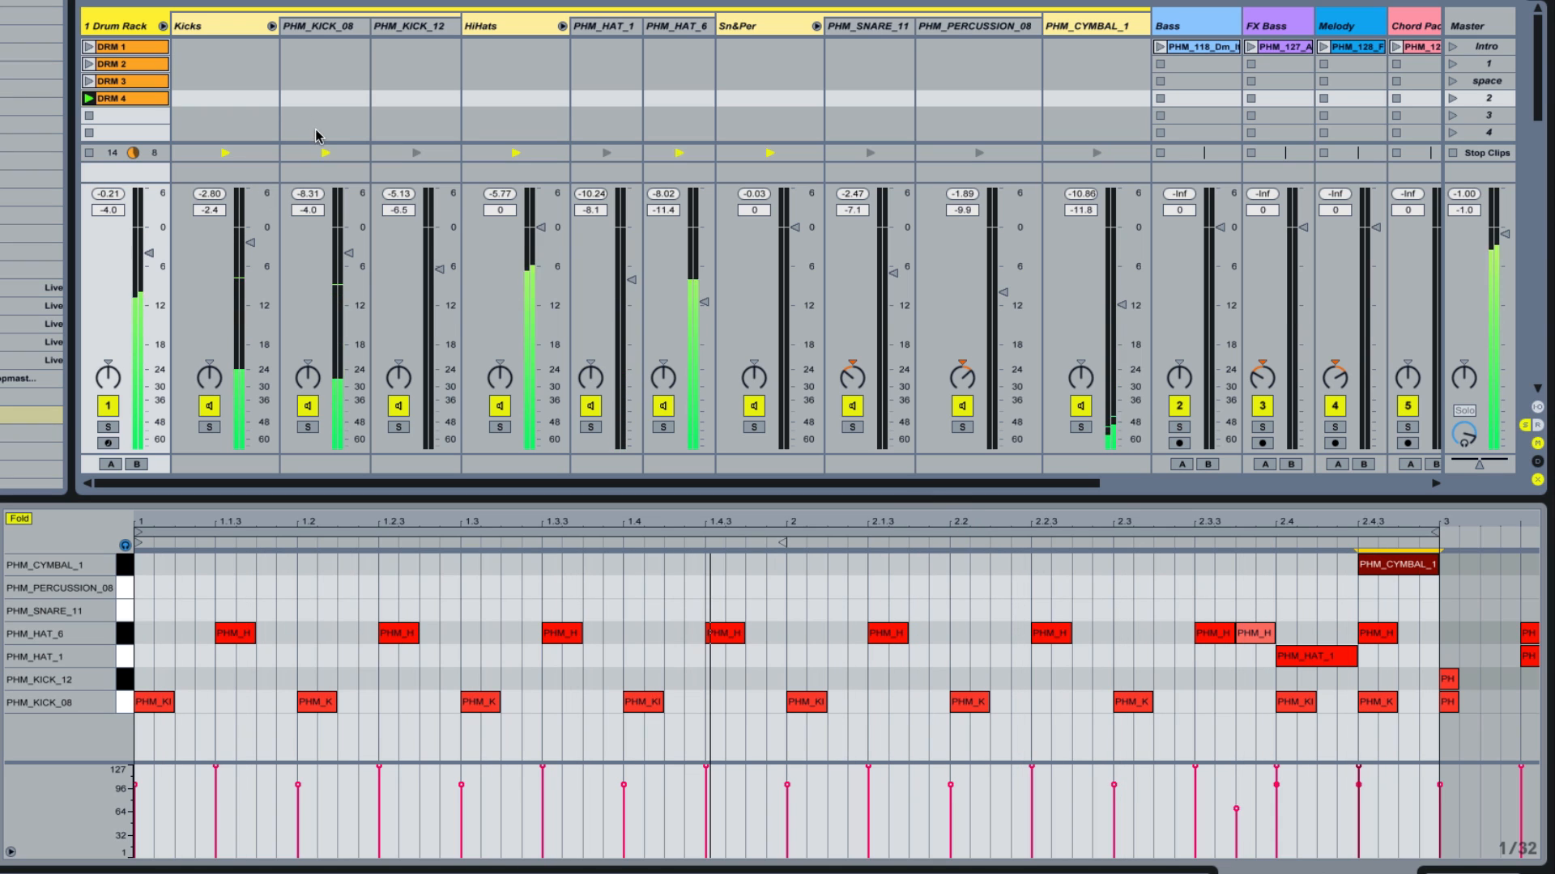
Step: Review the device chains of Kicks, HiHats, Sn&Per and PHM_CYMBAL_1 in turn, and fold the Drum Rack's chains back into one track
{"action": "left_click", "coordinate": [247, 27]}
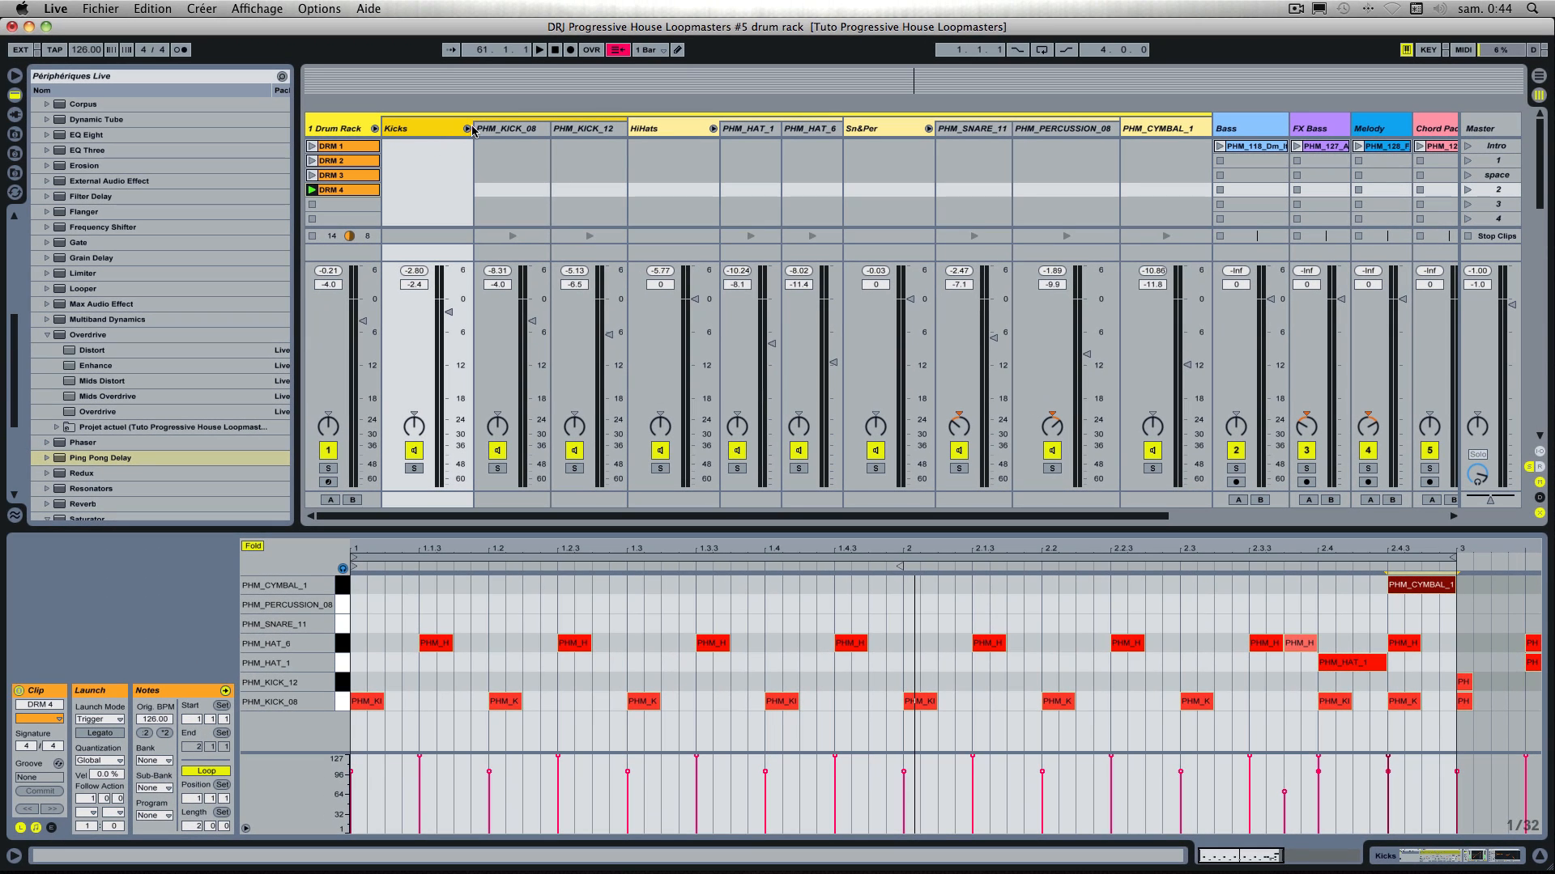
{"action": "double_click", "coordinate": [439, 129]}
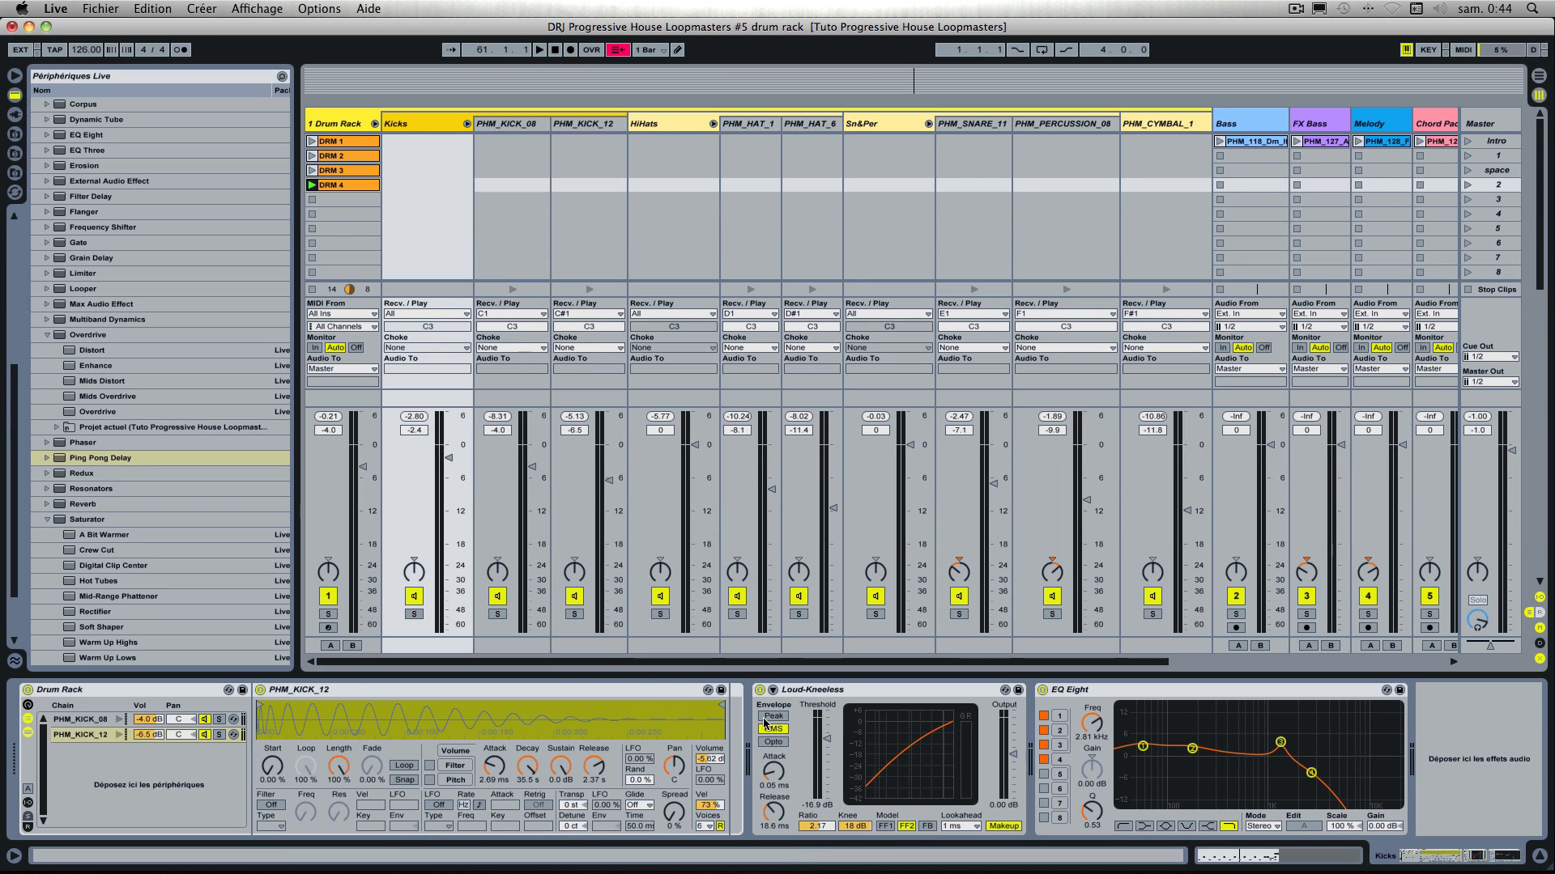
{"action": "left_click", "coordinate": [668, 126]}
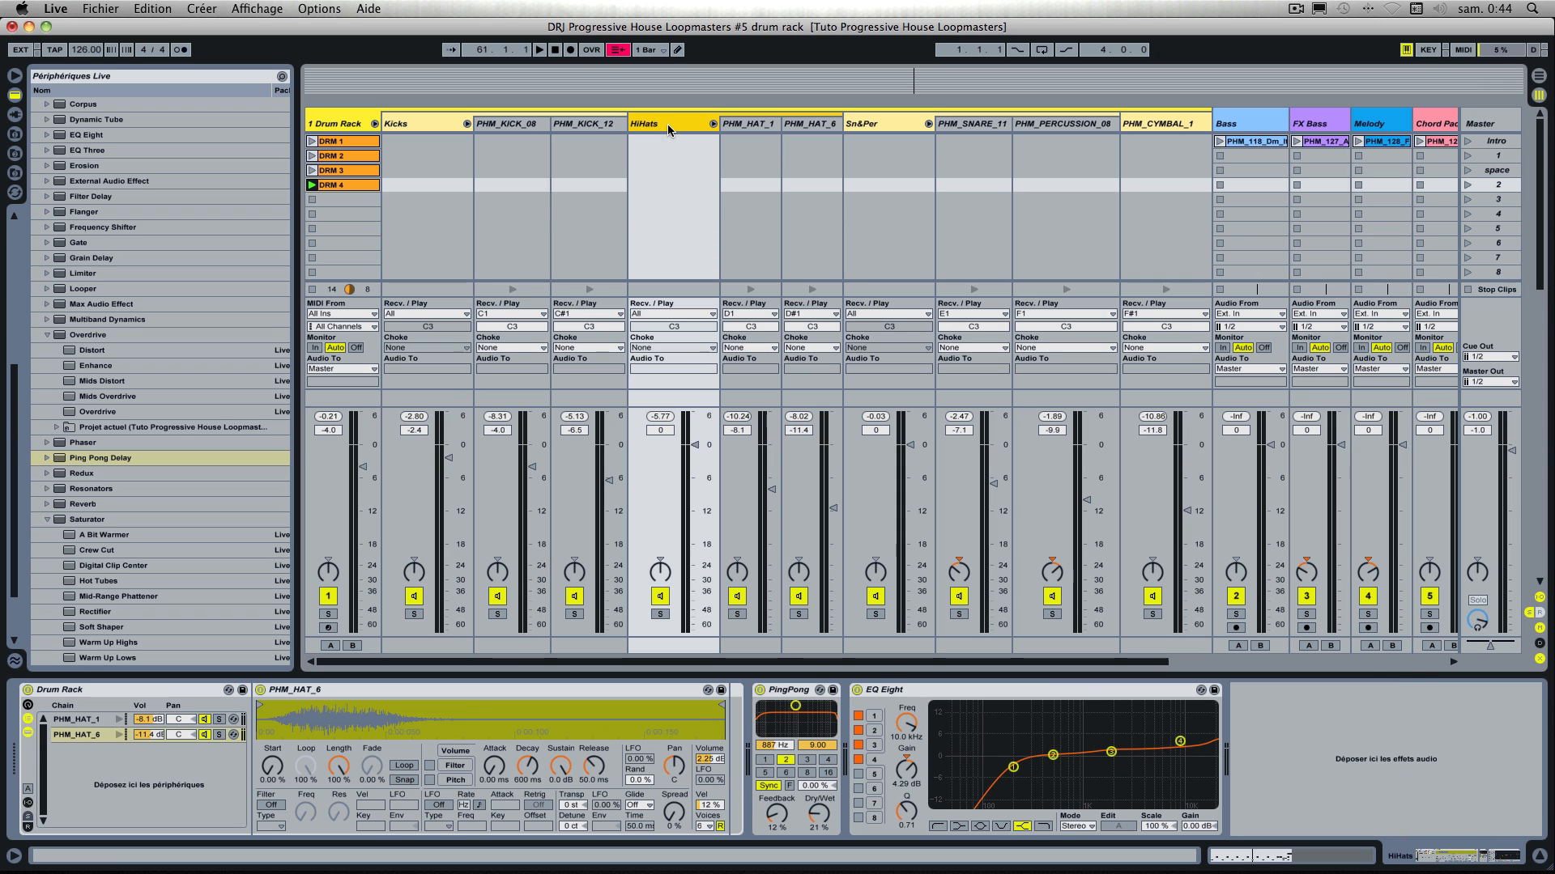
{"action": "left_click", "coordinate": [849, 128]}
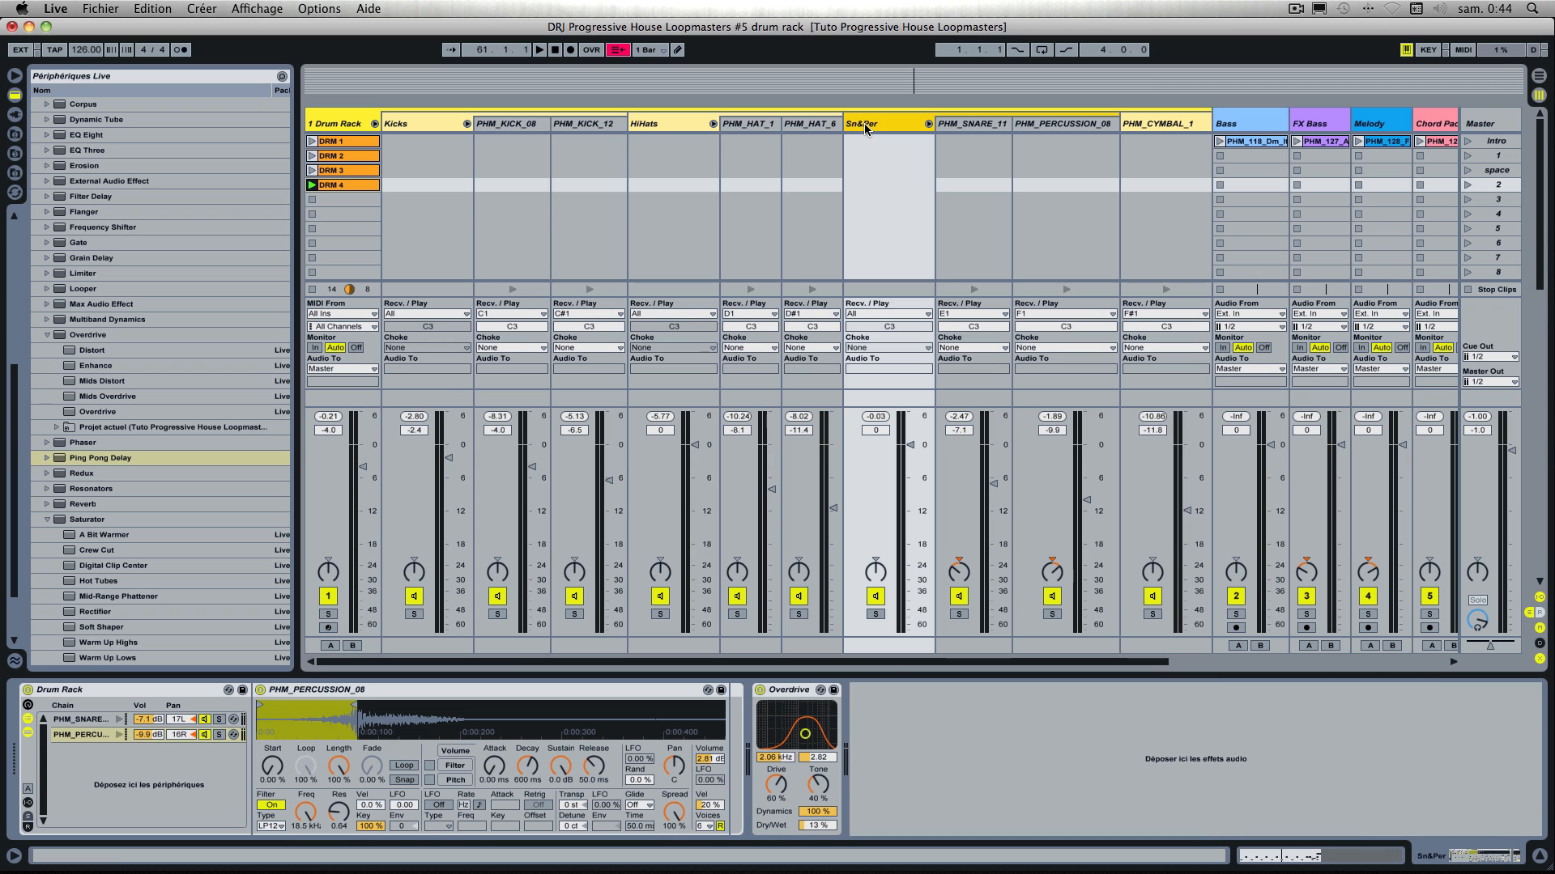
{"action": "left_click", "coordinate": [1141, 128]}
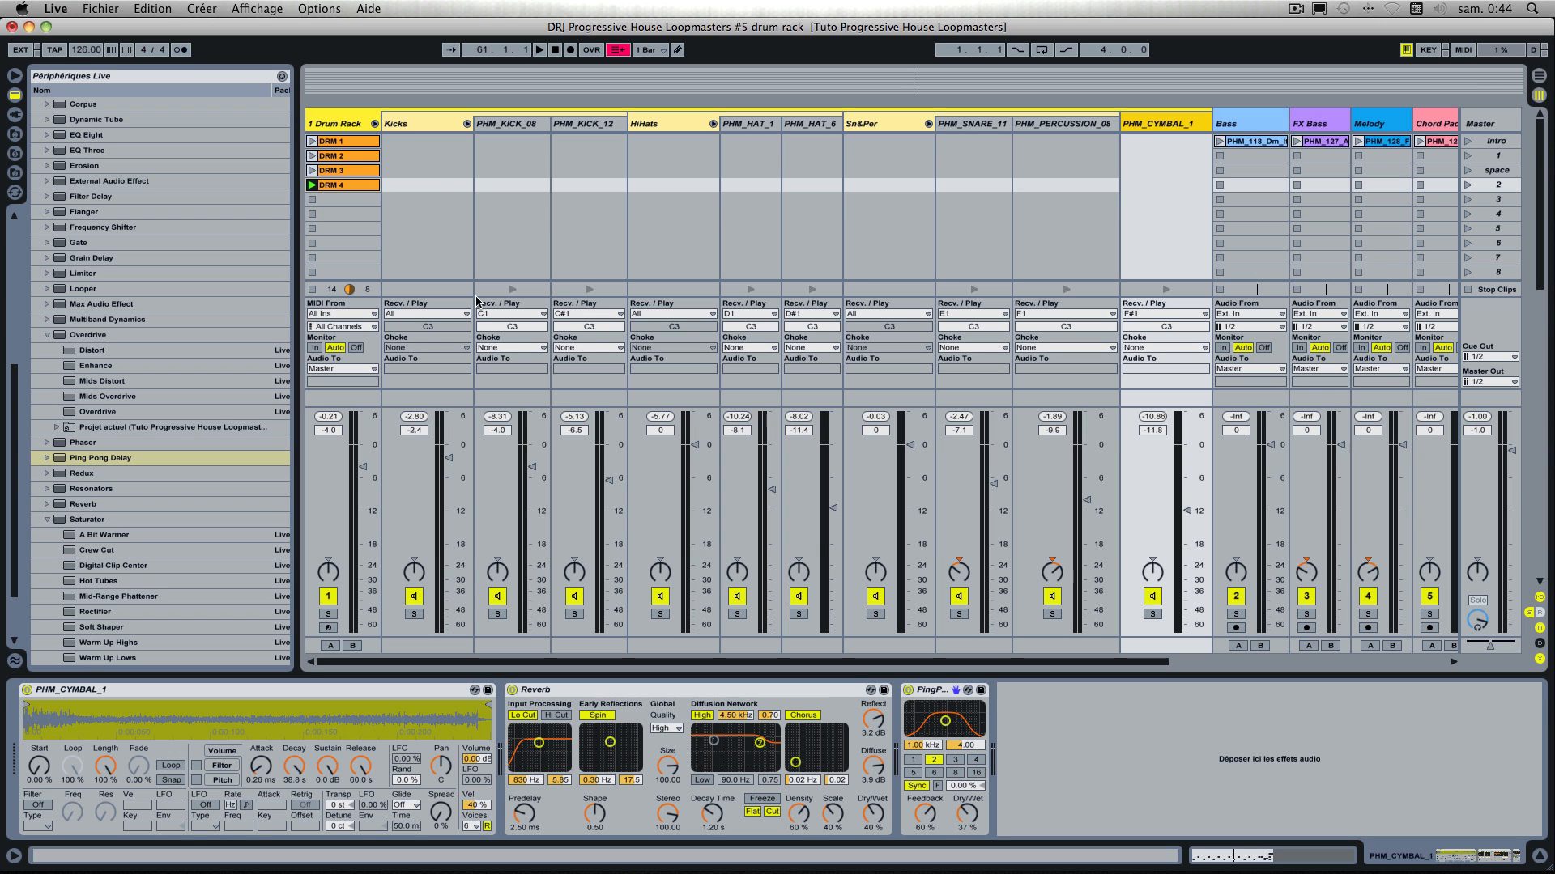
{"action": "left_click", "coordinate": [375, 124]}
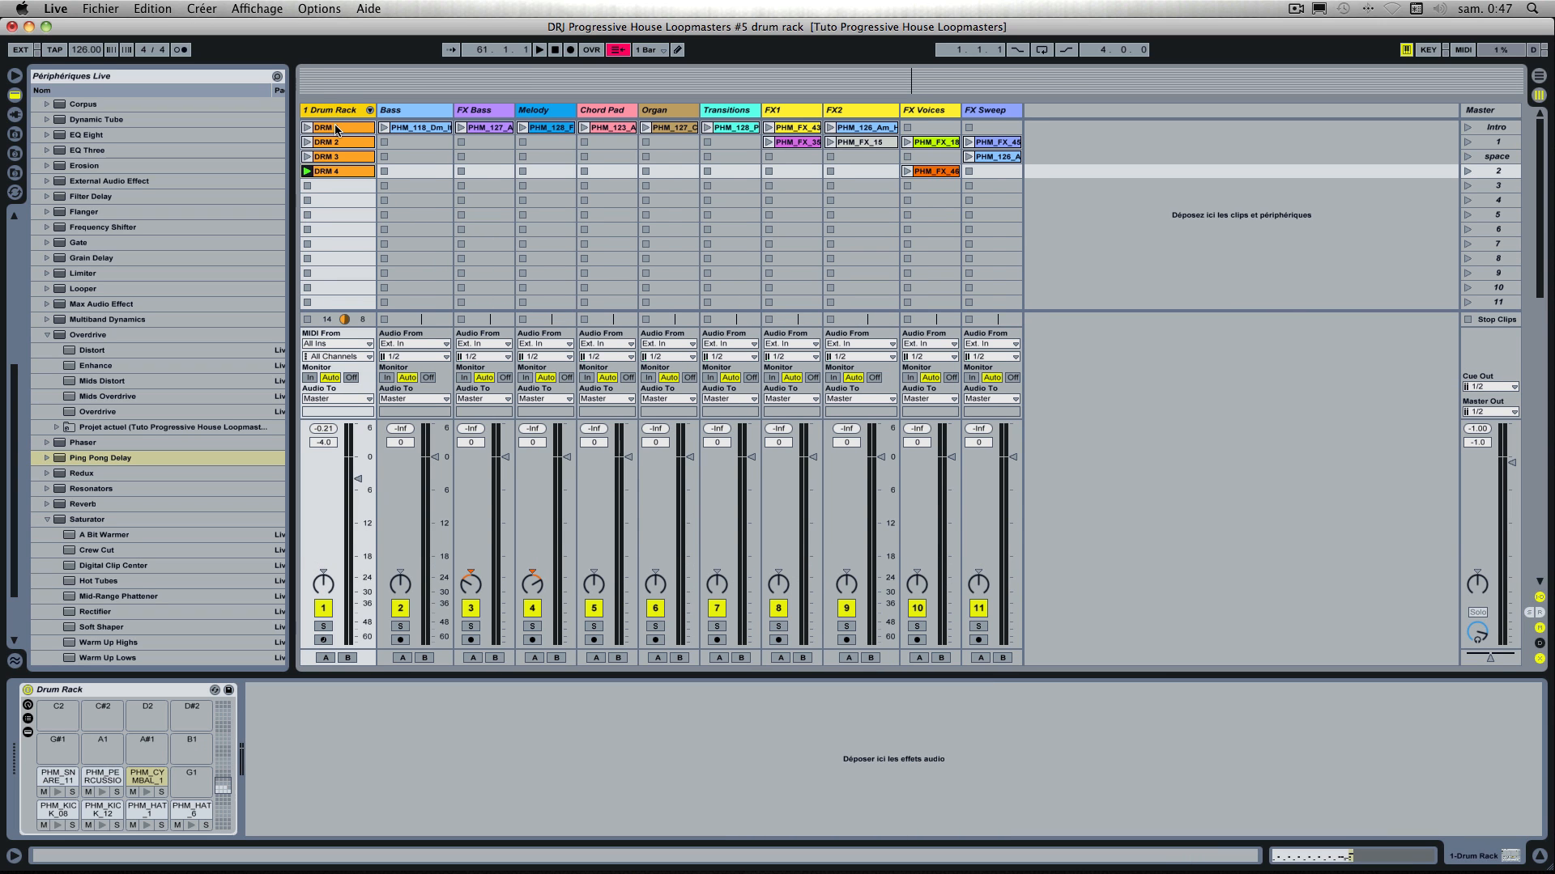